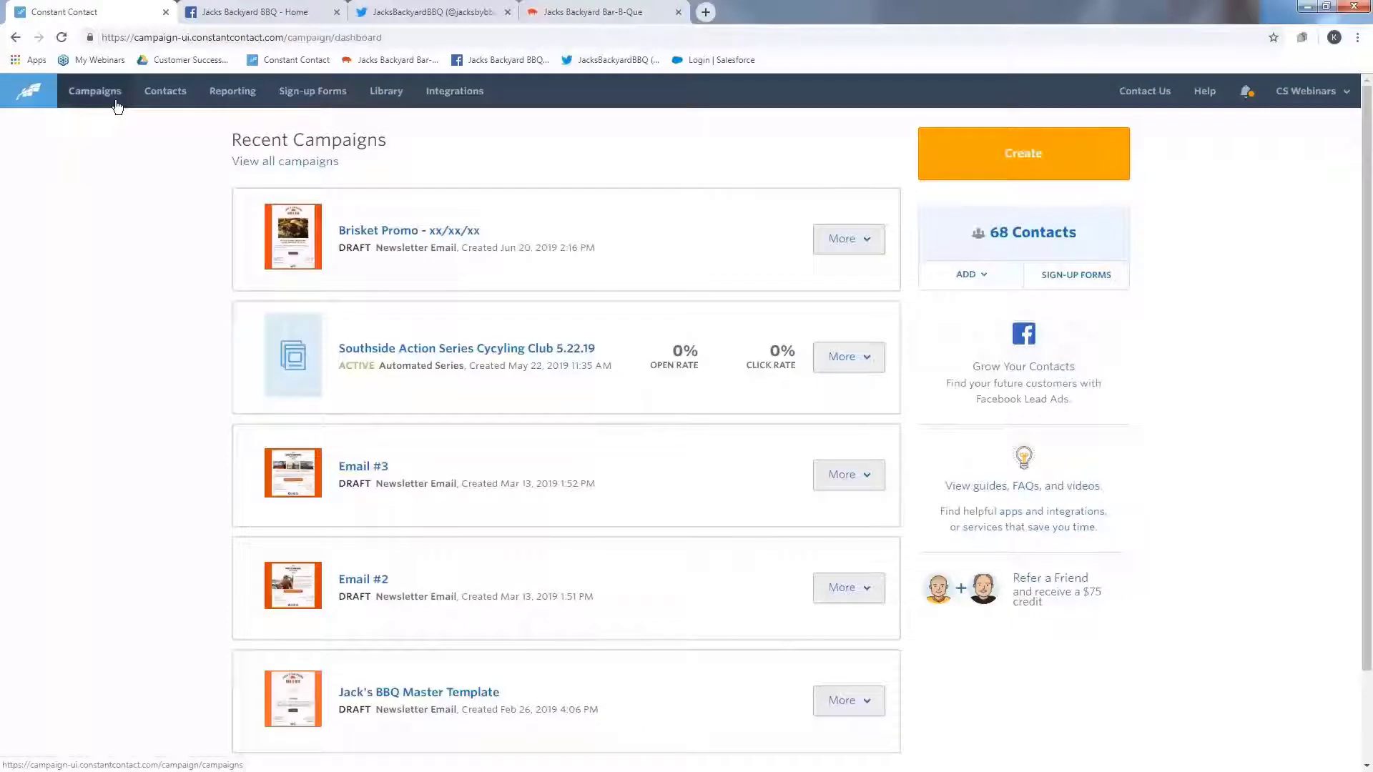
- Create a new email campaign and choose the Blank Template
left_click(117, 106)
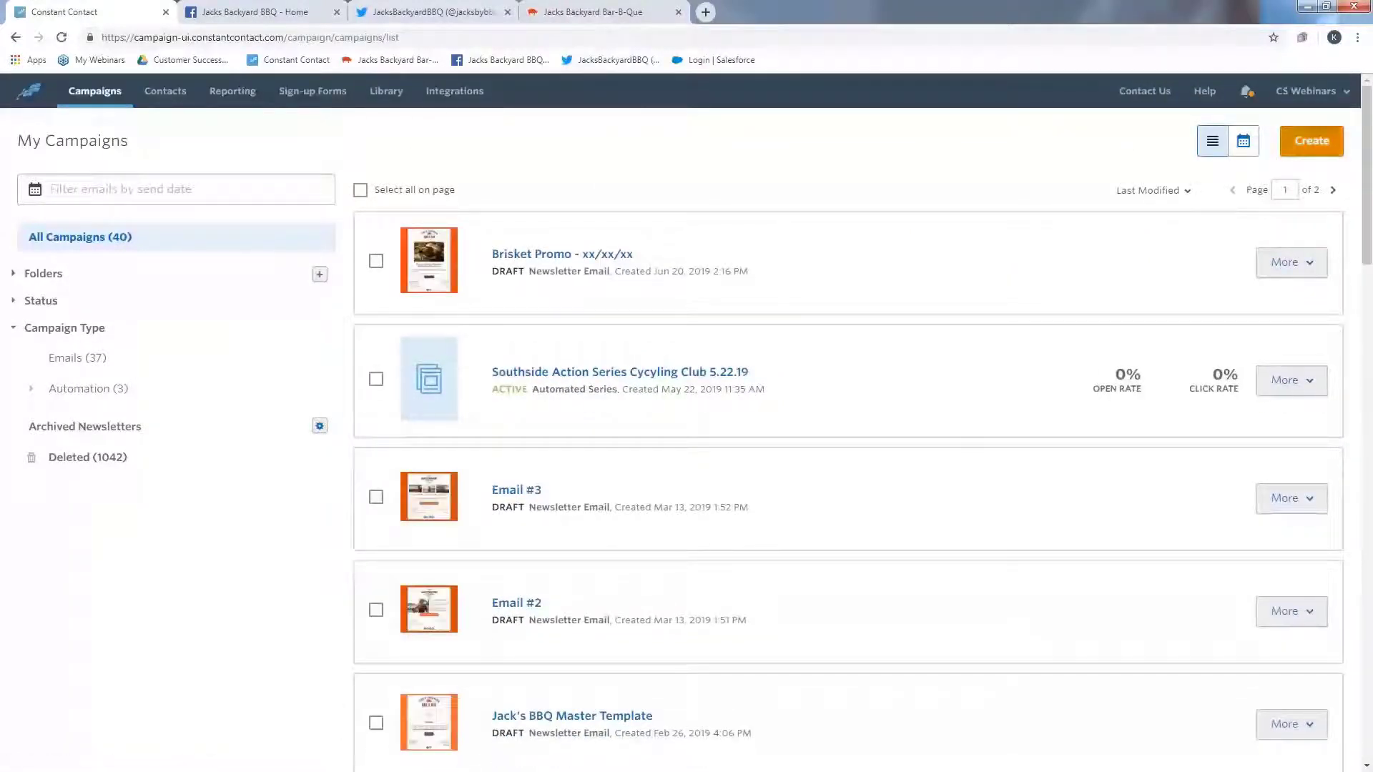
left_click(1311, 141)
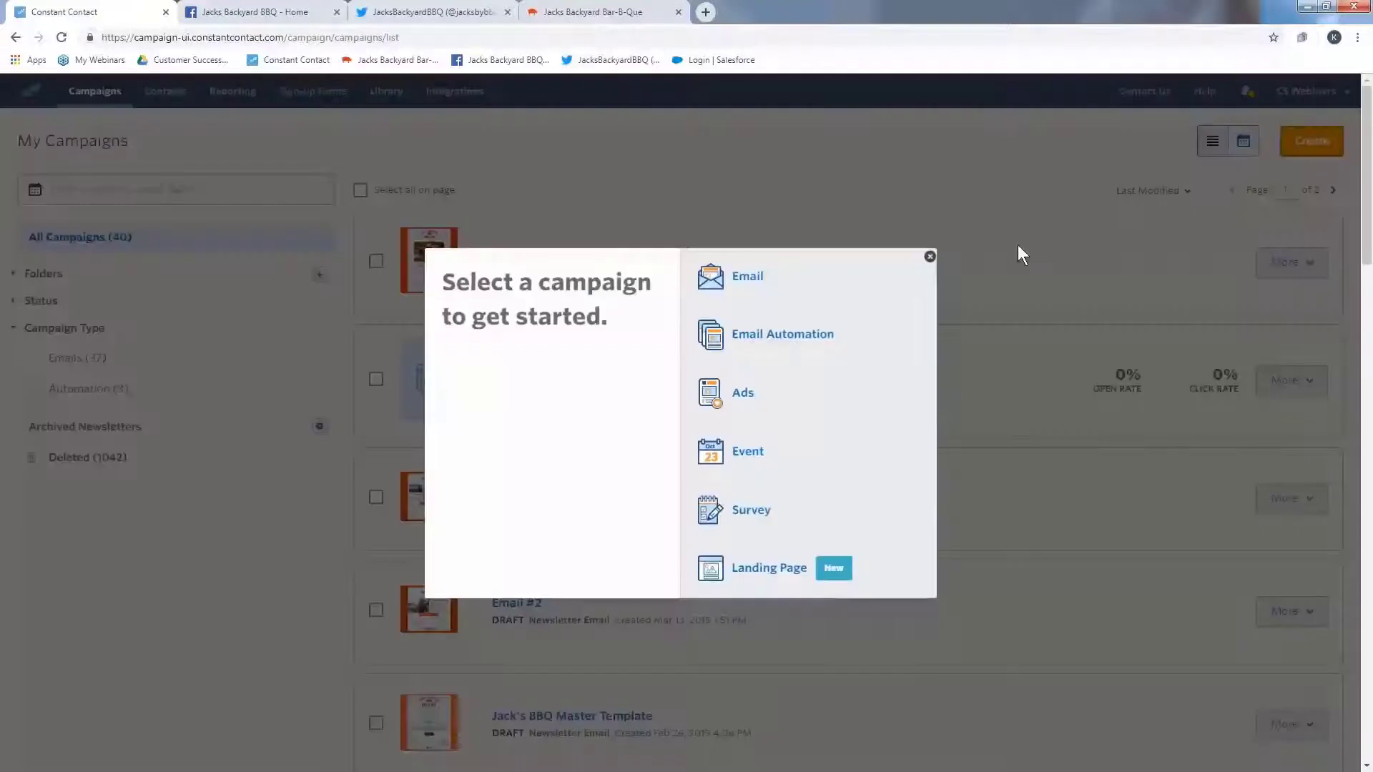
left_click(846, 281)
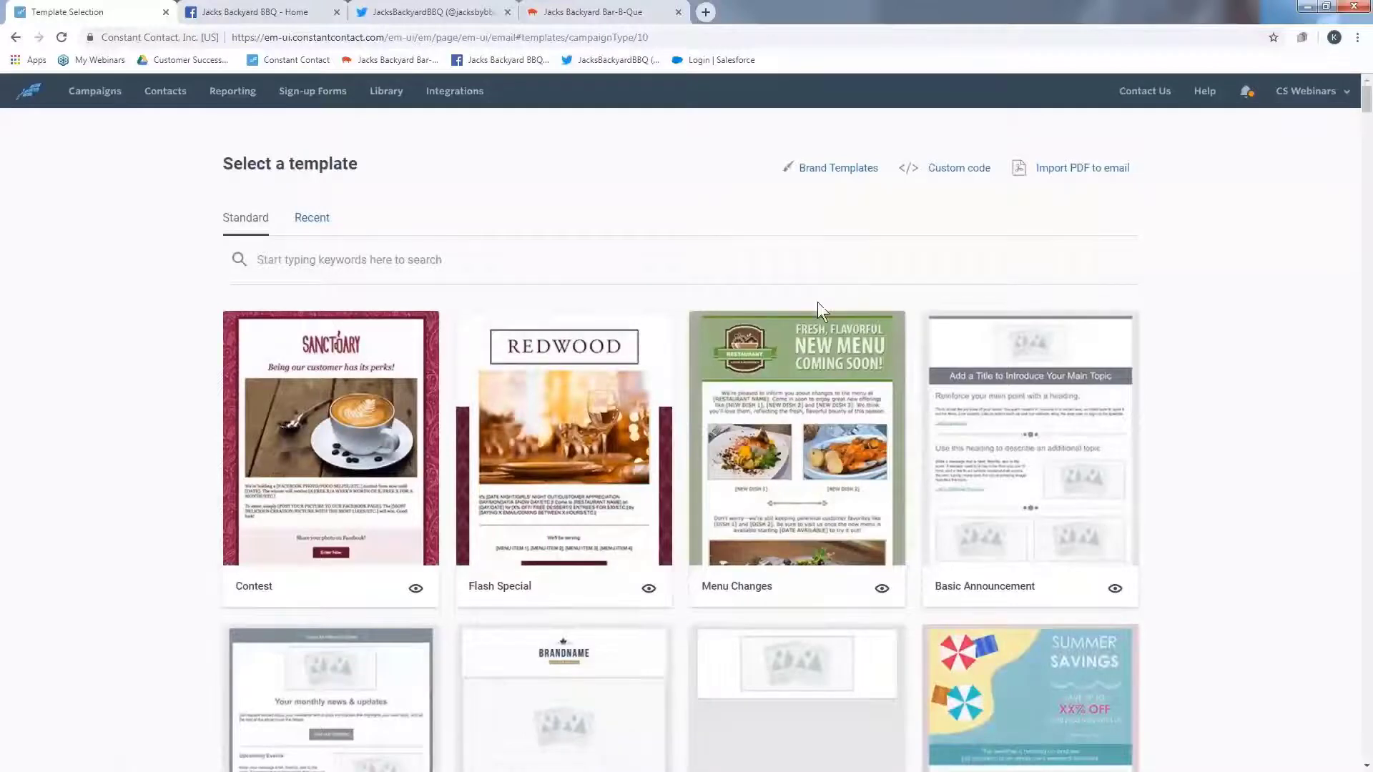
scroll(800, 336, "down", 3)
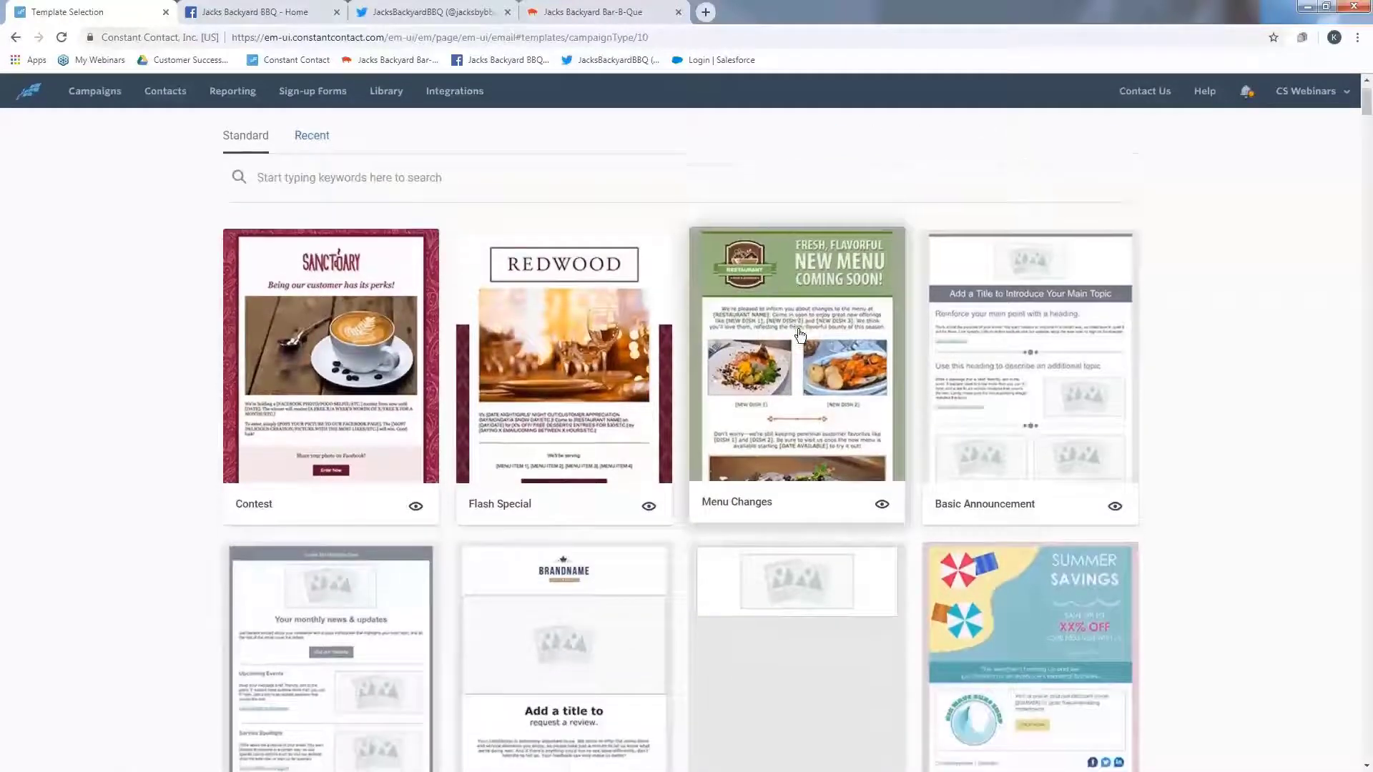
scroll(799, 336, "down", 2)
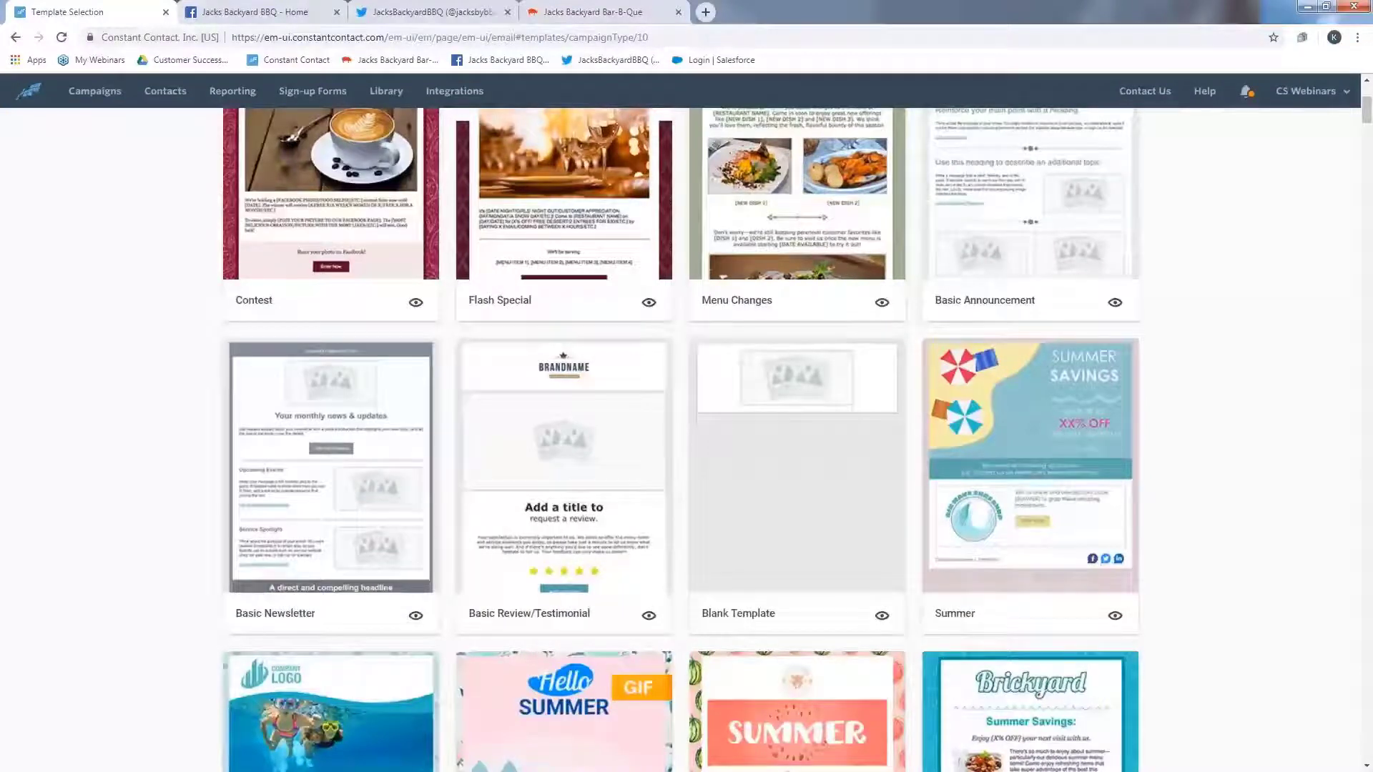
scroll(799, 336, "down", 5)
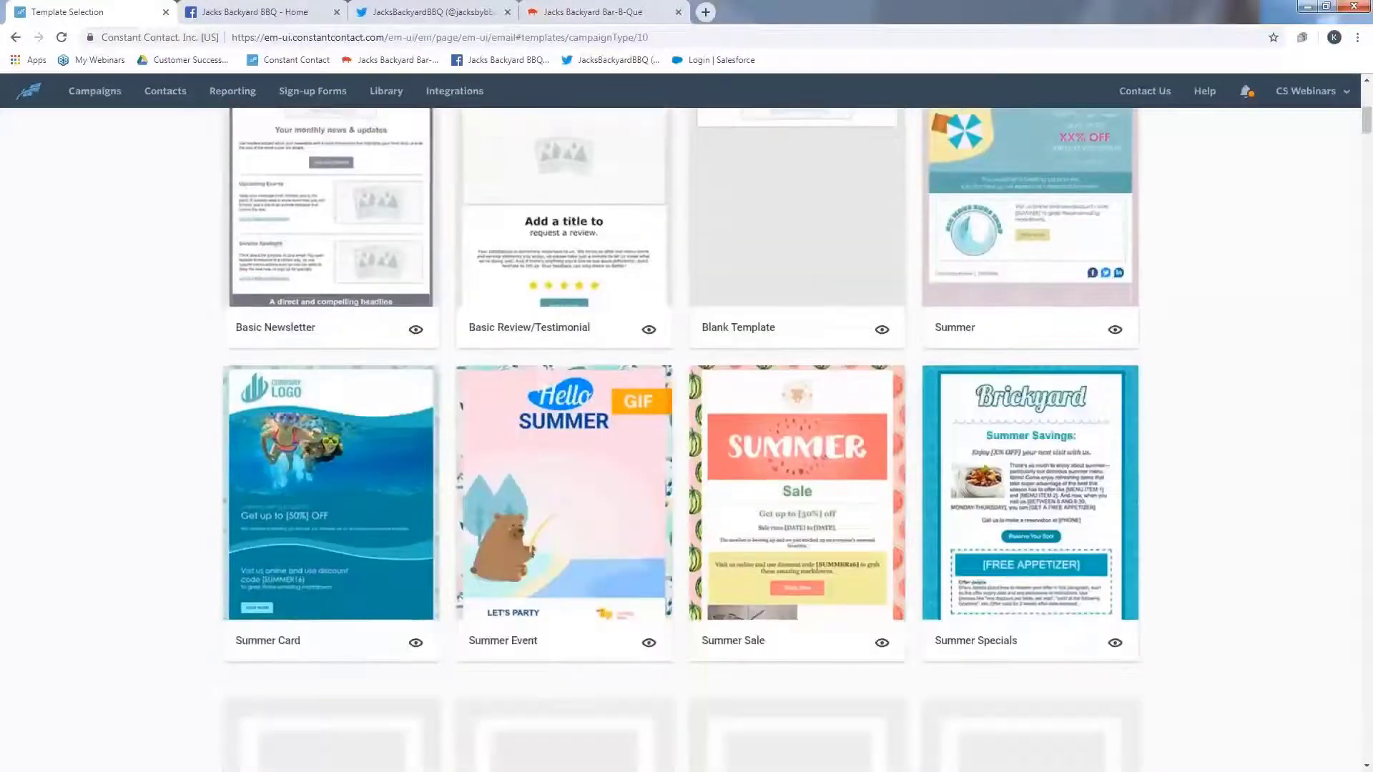
scroll(681, 438, "up", 5)
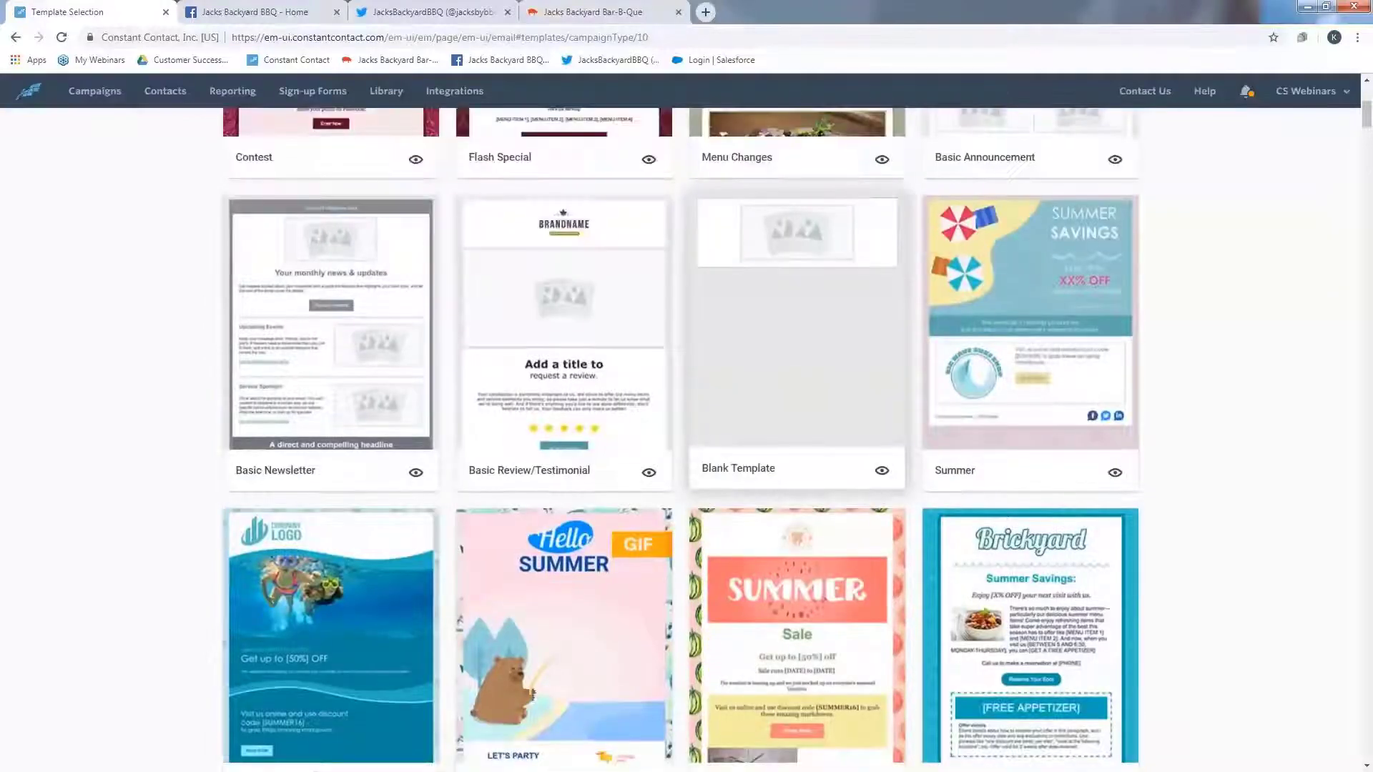
scroll(776, 356, "down", 2)
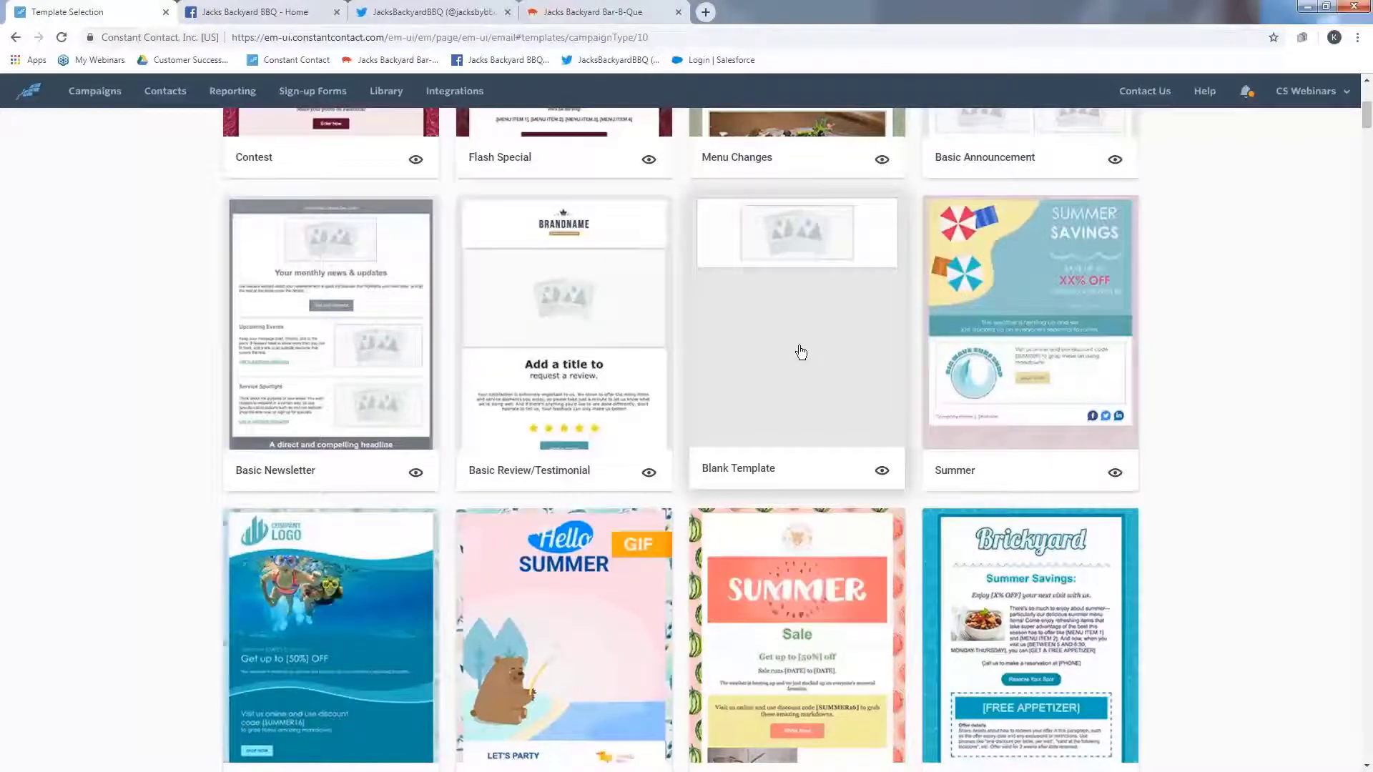
left_click(801, 351)
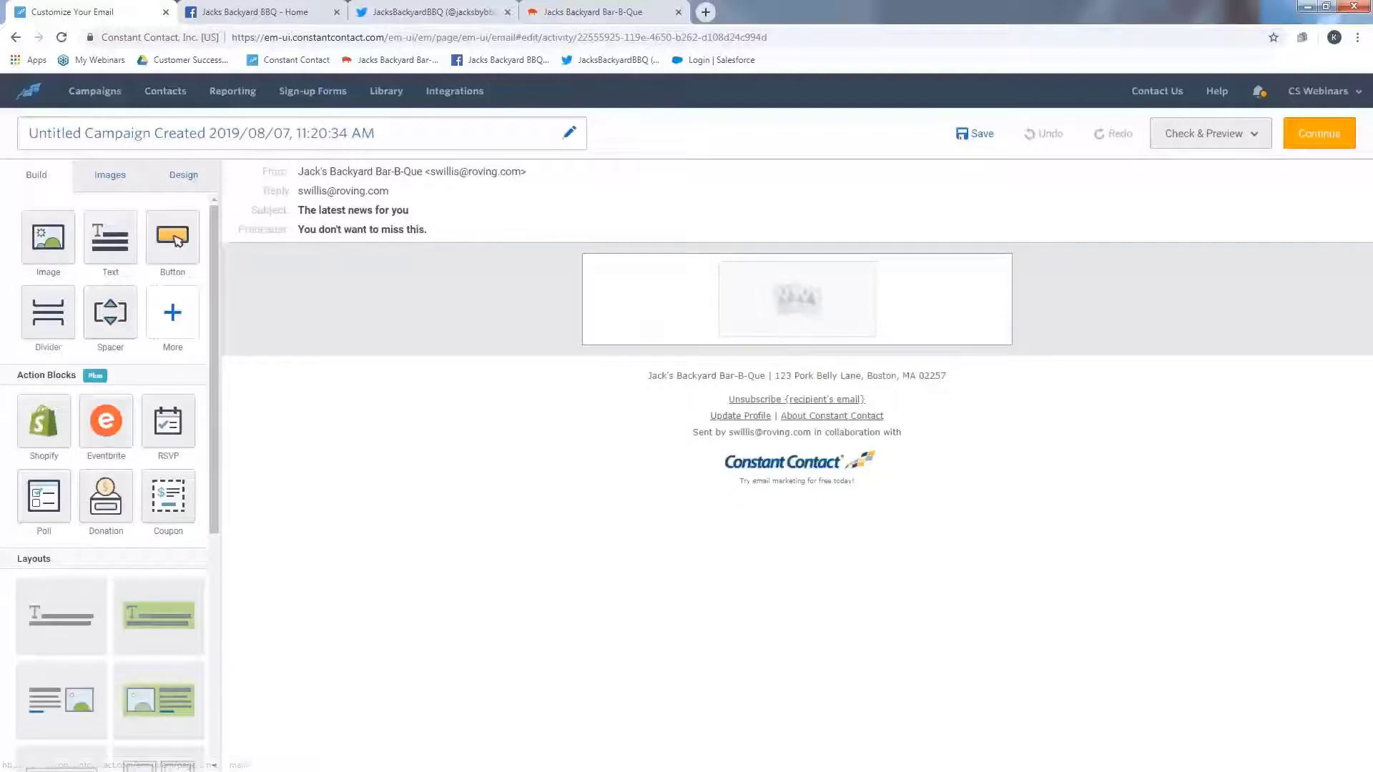
- Rename the campaign as Master Template 8/7/19
left_click(113, 140)
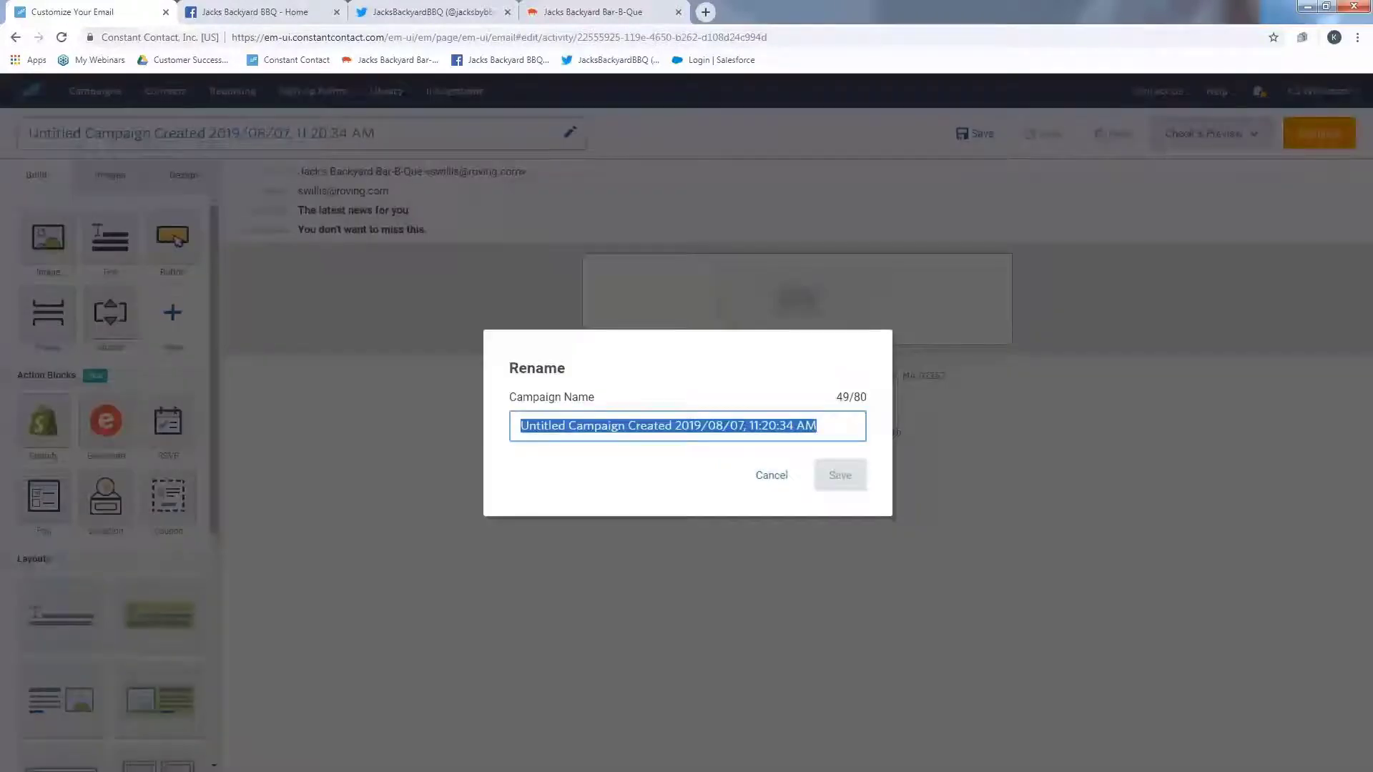
type("Mas")
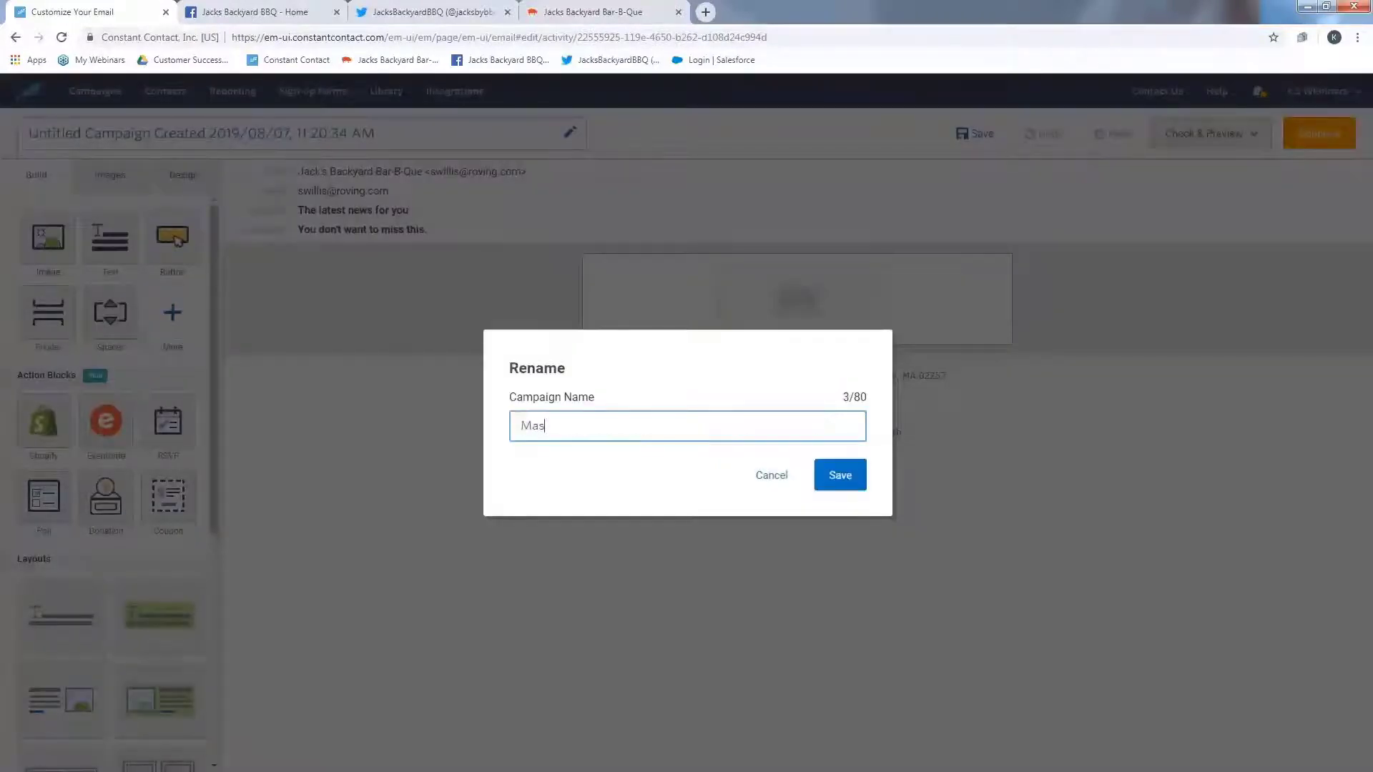
type("ter Template 8/7/19")
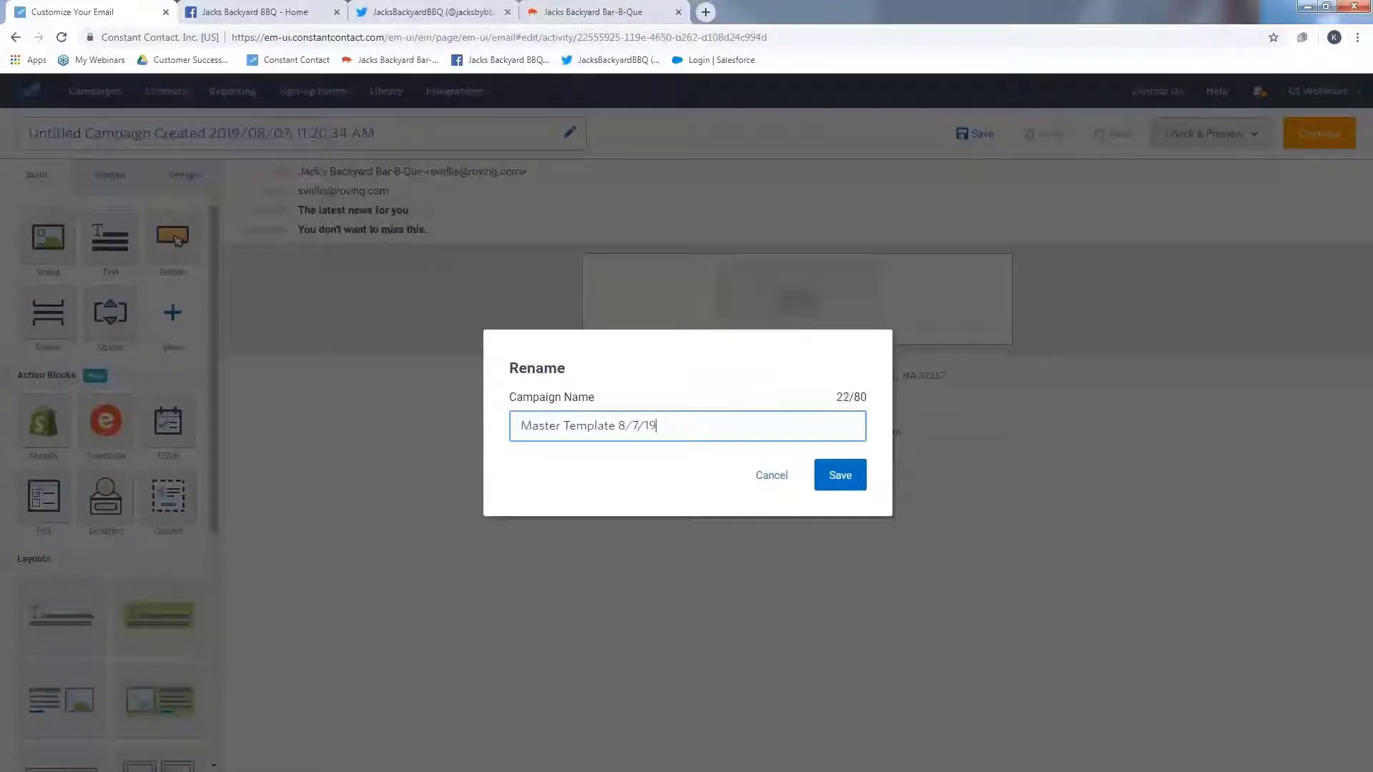
left_click(843, 484)
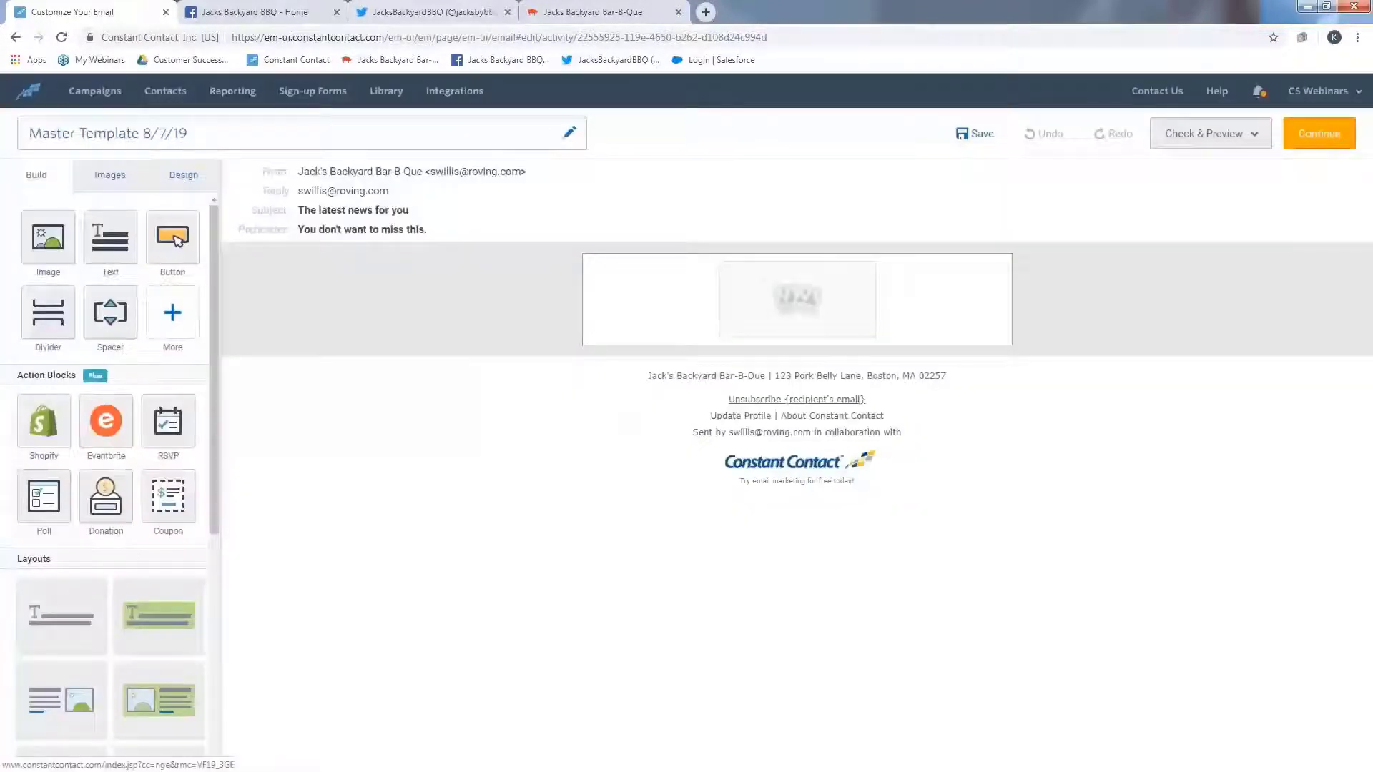
- In the email settings, set both the From and Reply-to addresses to the restaurant's own address and save
left_click(476, 190)
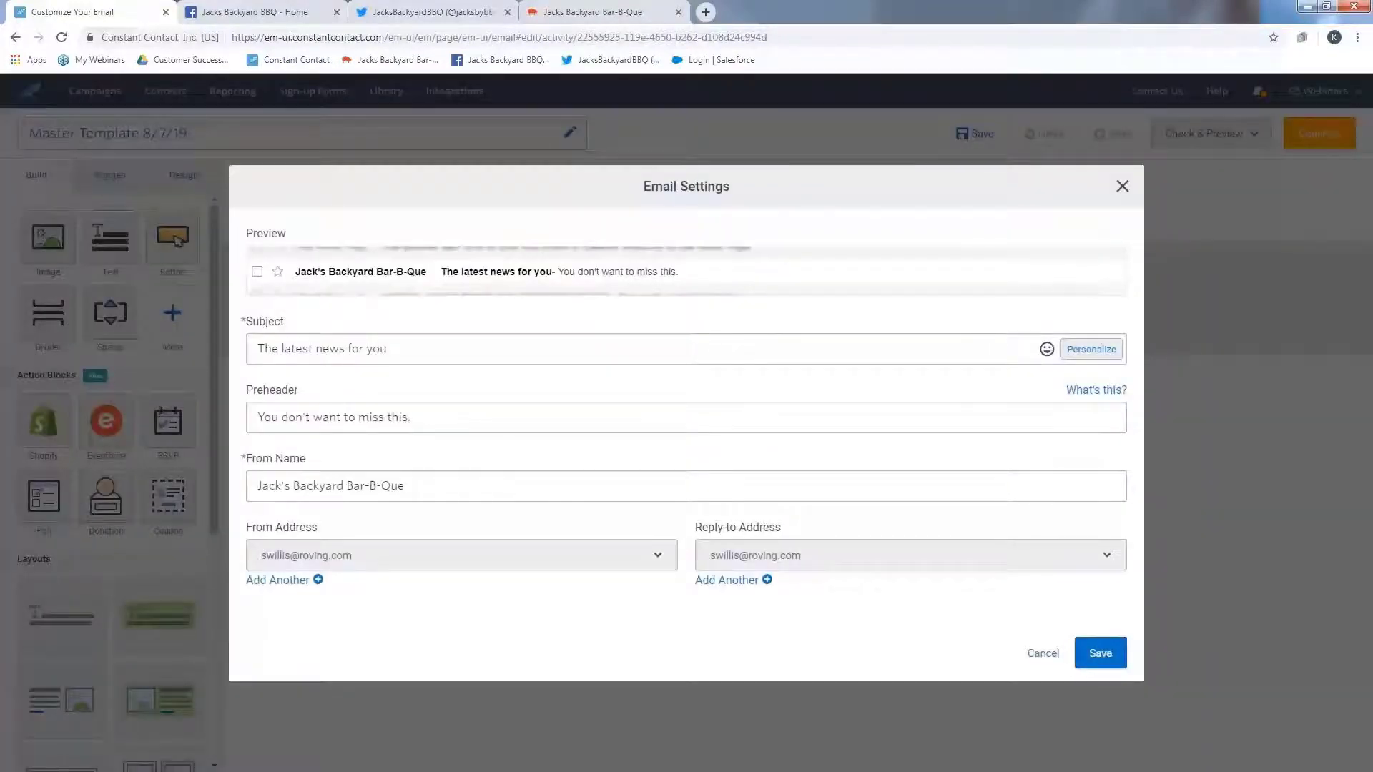
left_click_drag(415, 485, 210, 490)
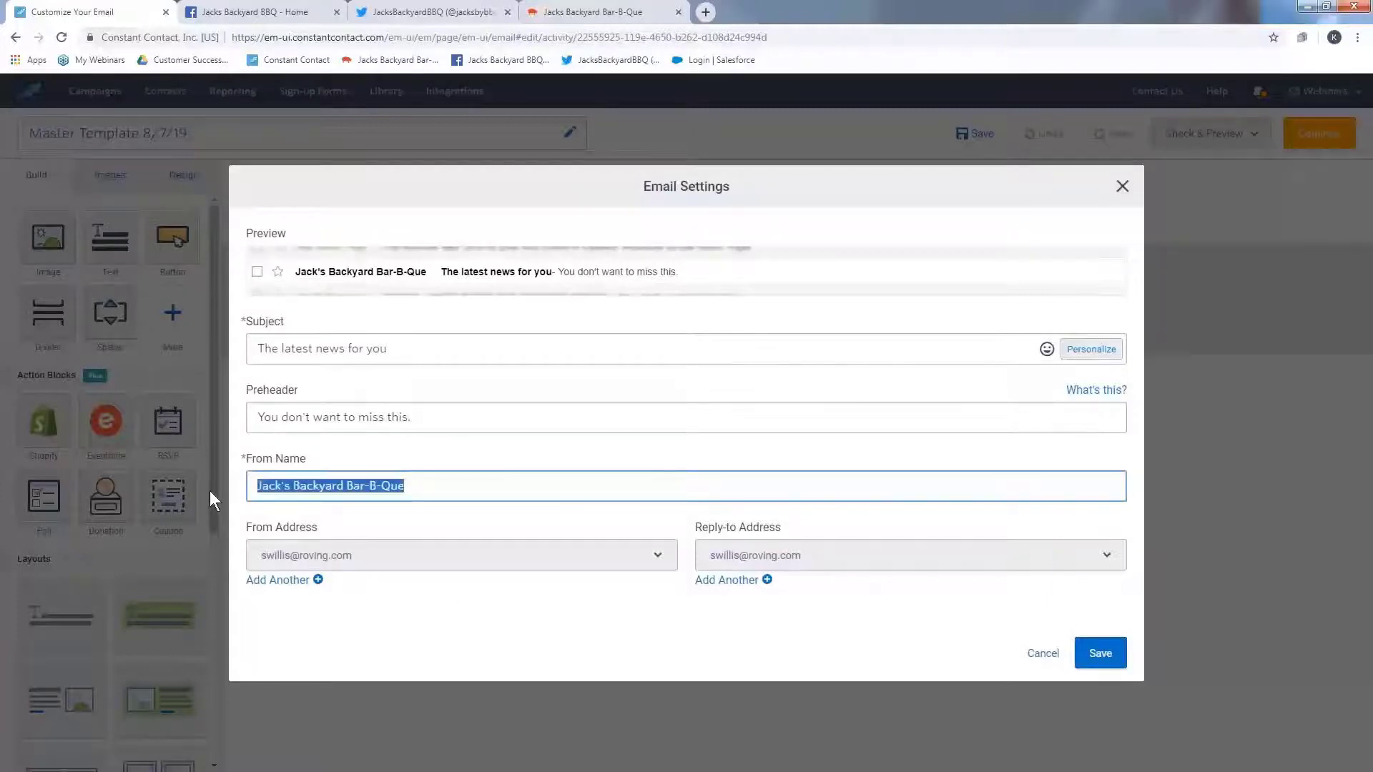
left_click(209, 490)
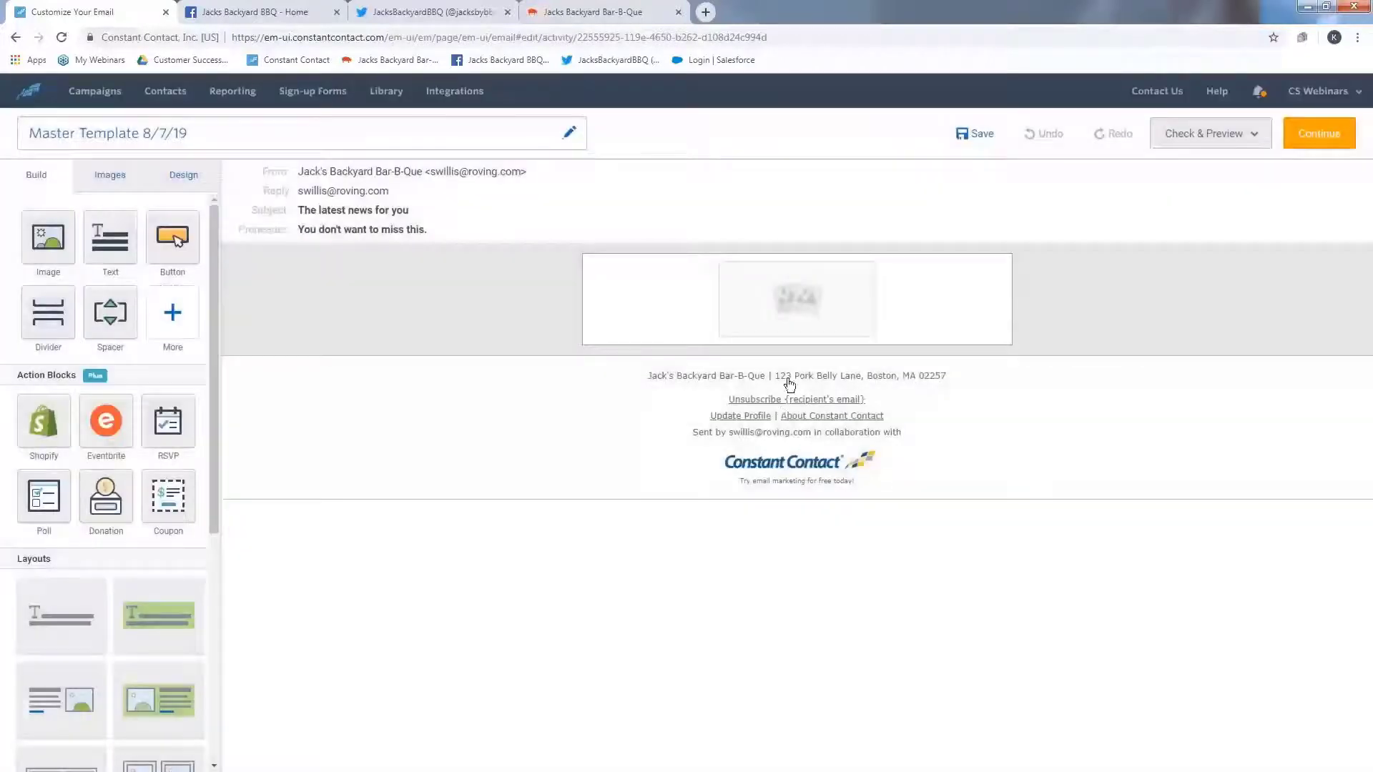
left_click(430, 255)
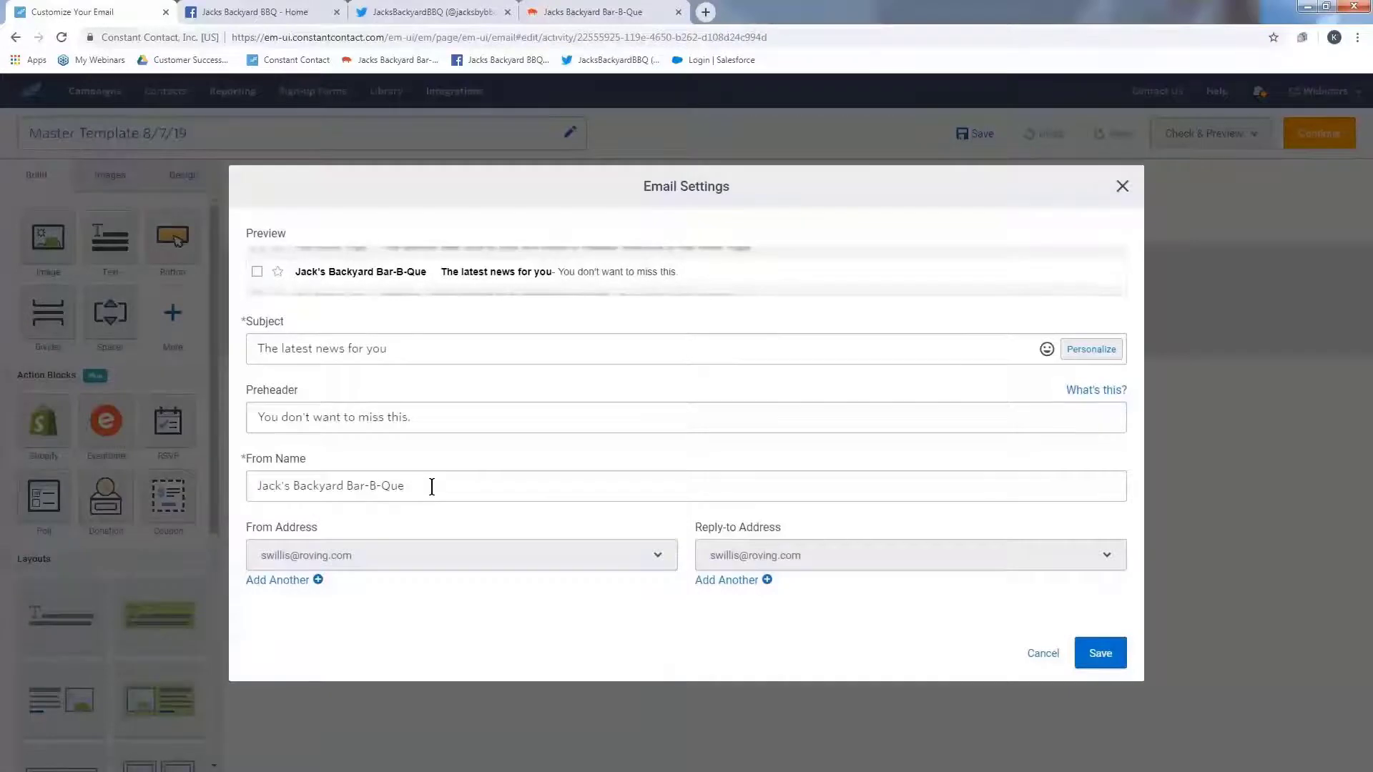
mouse_move(431, 486)
left_mouse_down()
mouse_move(330, 486)
mouse_move(408, 486)
left_mouse_up()
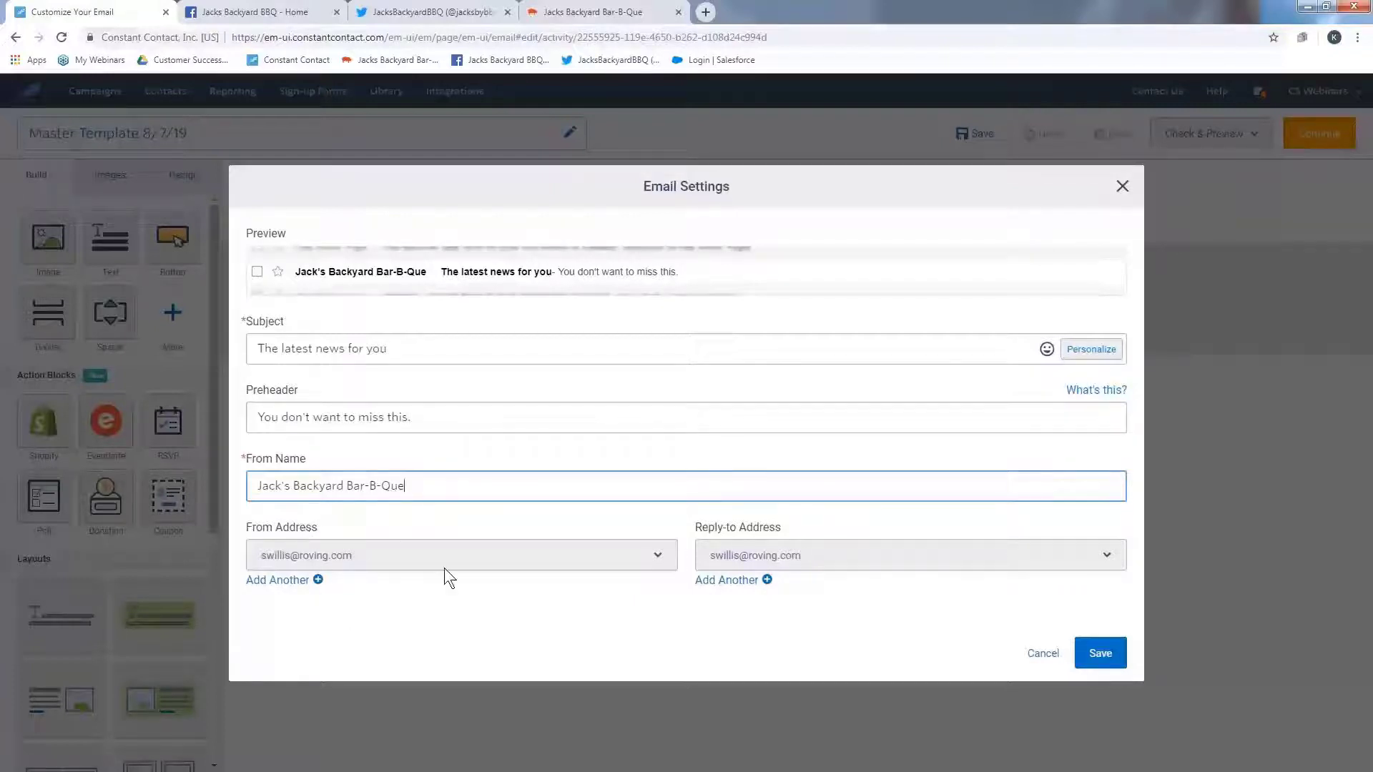
left_click(660, 555)
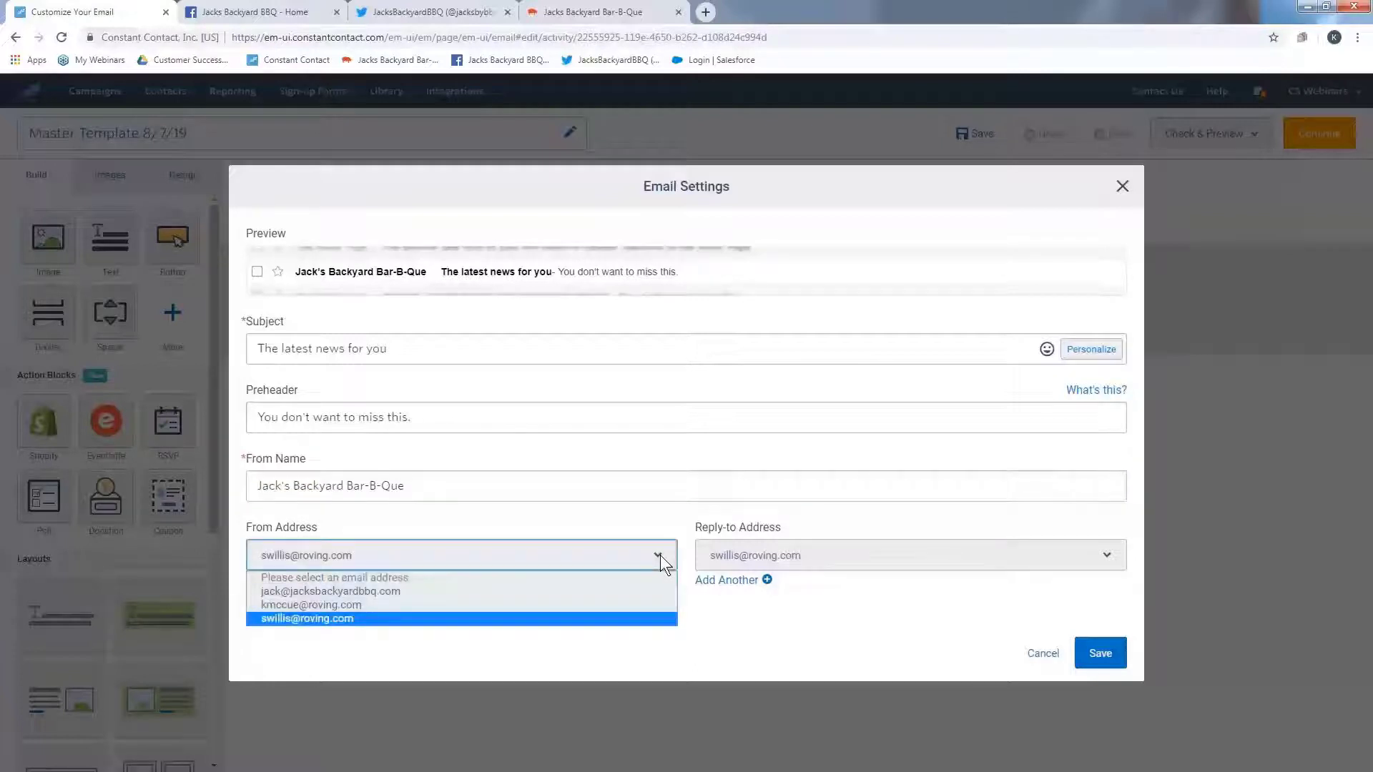
left_click(628, 590)
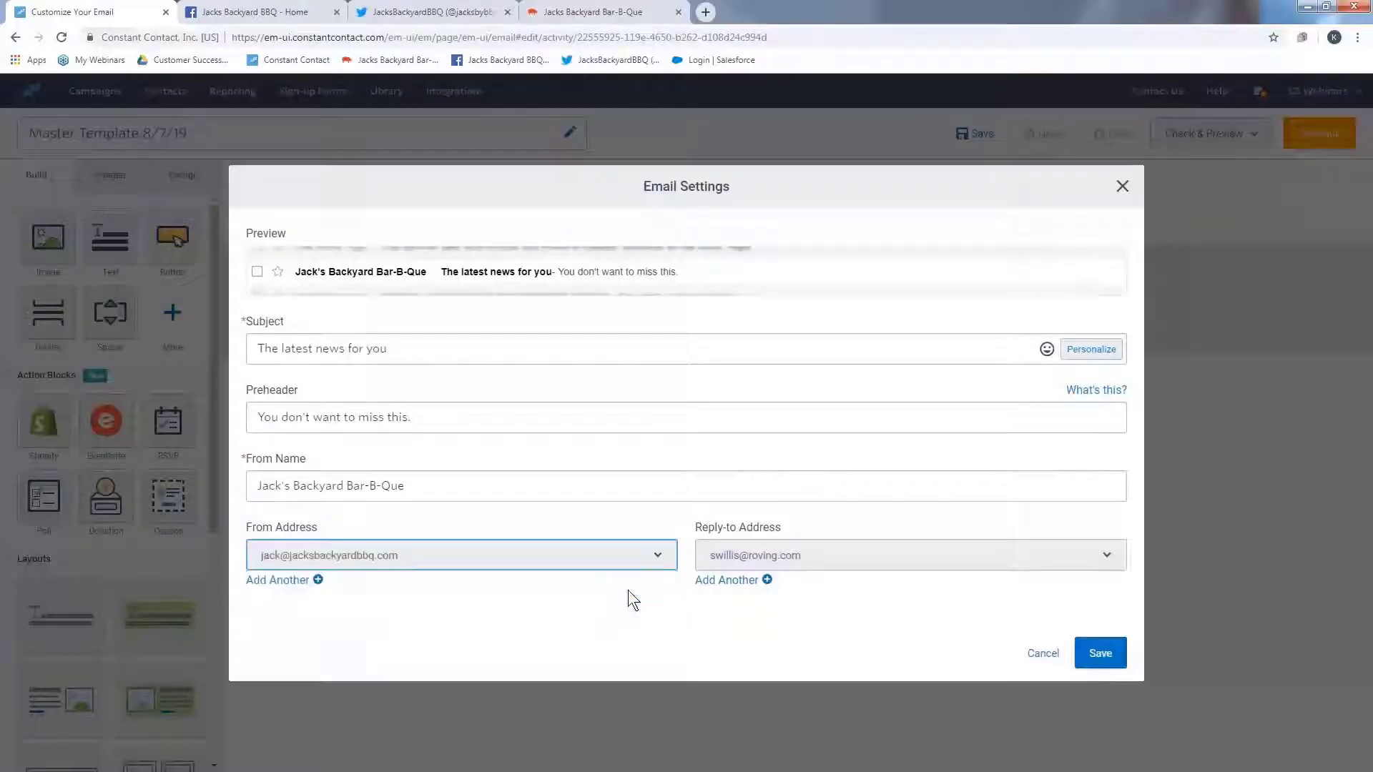
left_click(810, 560)
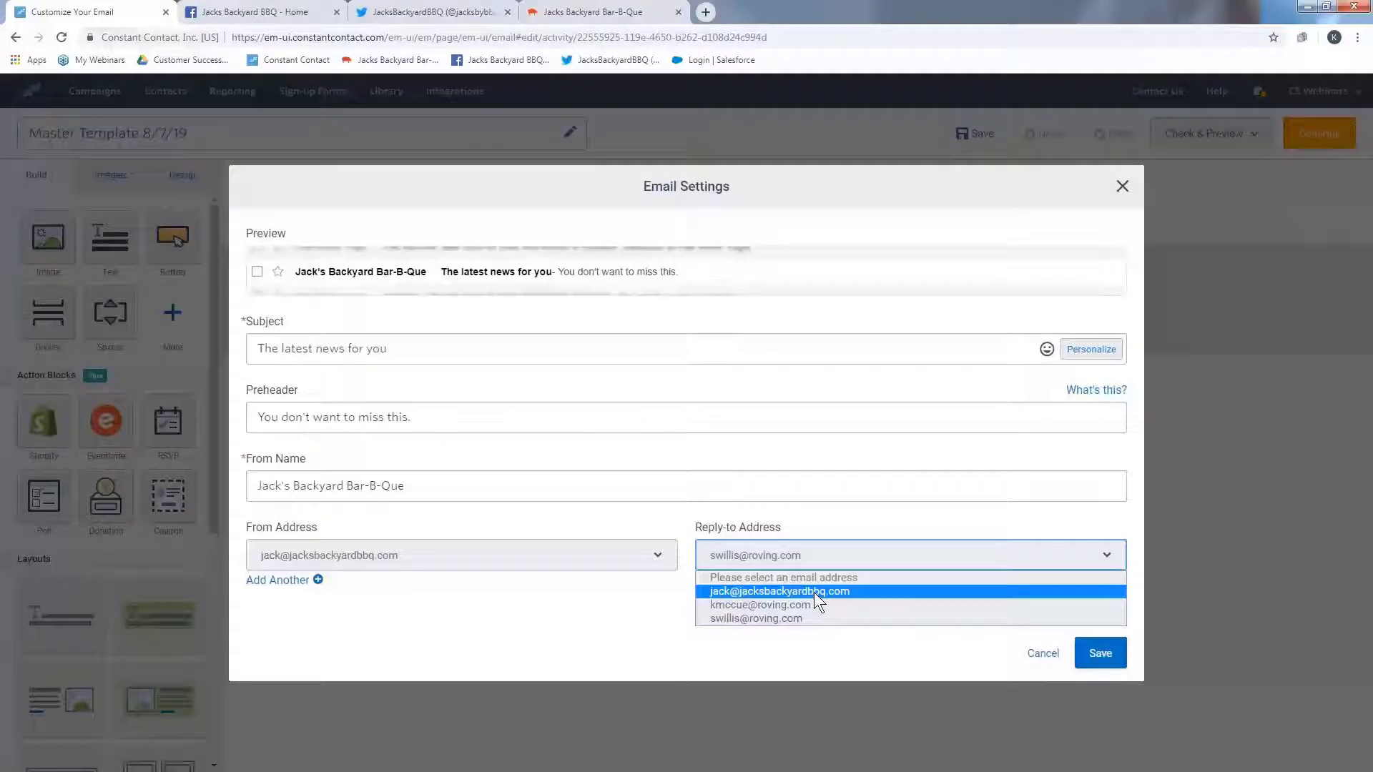
left_click(855, 592)
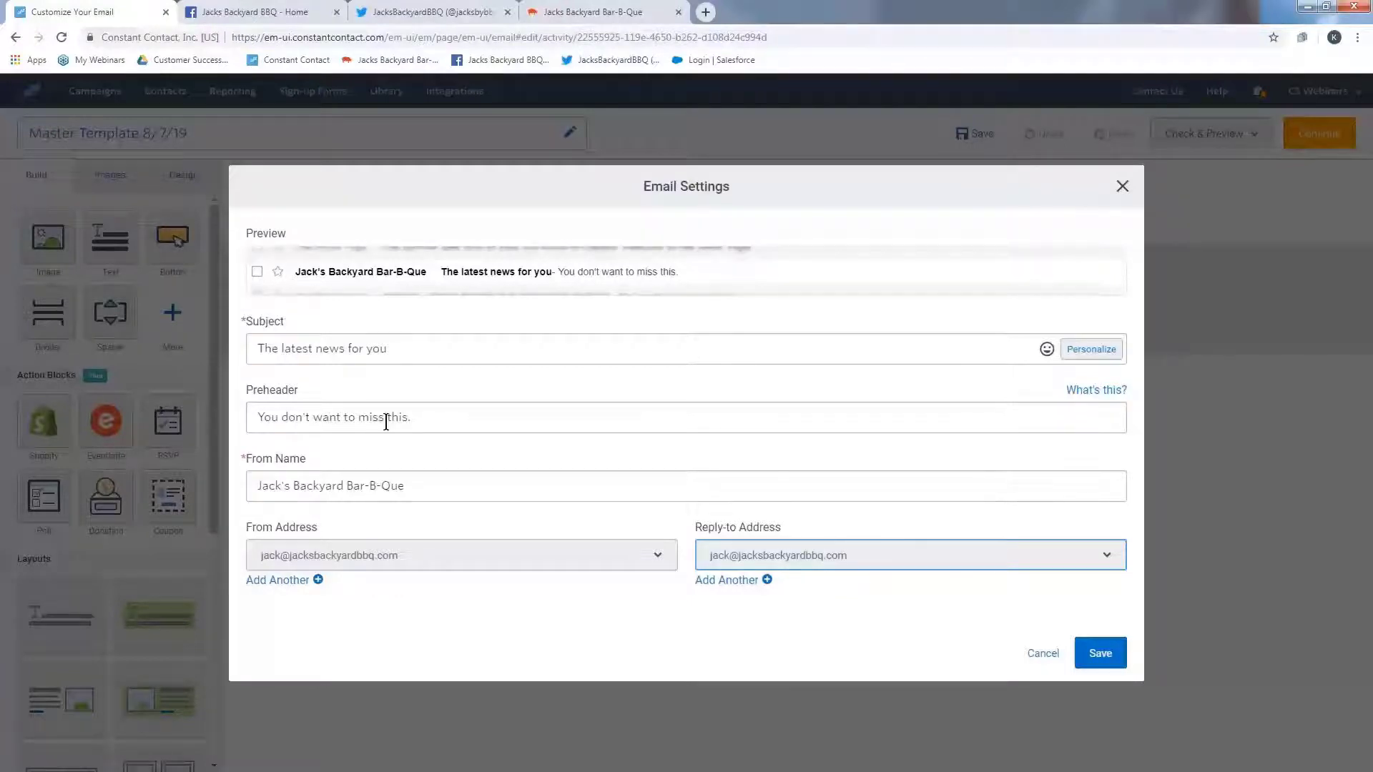
left_click(1099, 653)
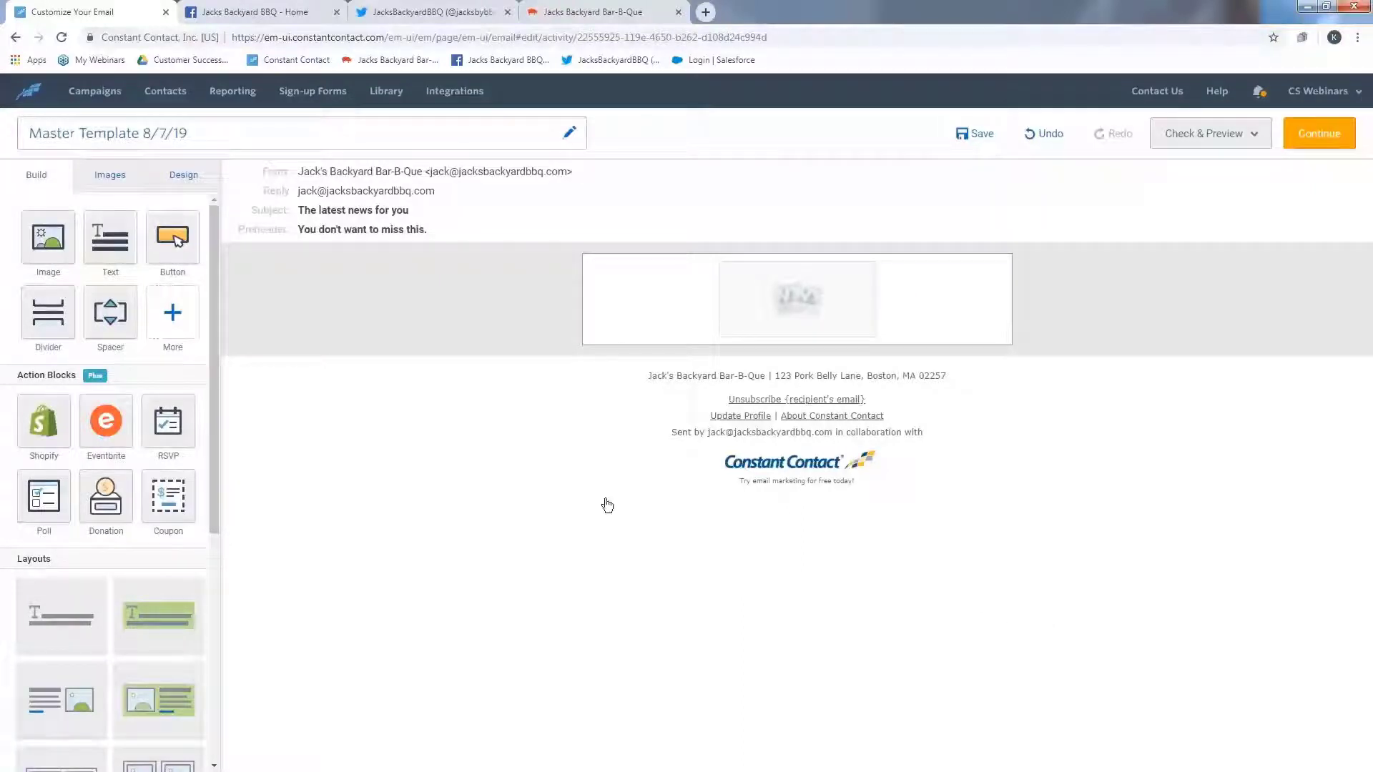
- Place the Jack's Backyard Bar-B-Que logo from the image library into the header image block
left_click(137, 188)
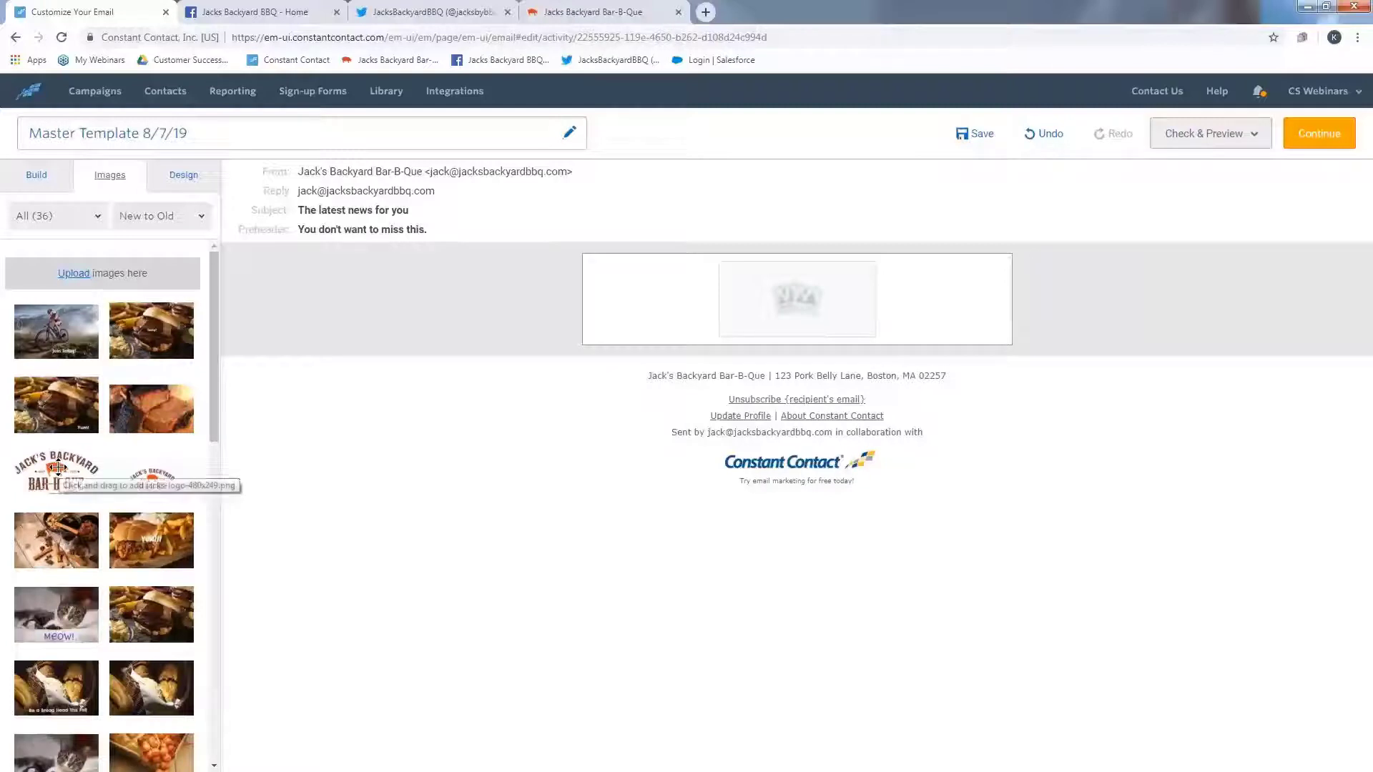
left_click_drag(57, 469, 649, 349)
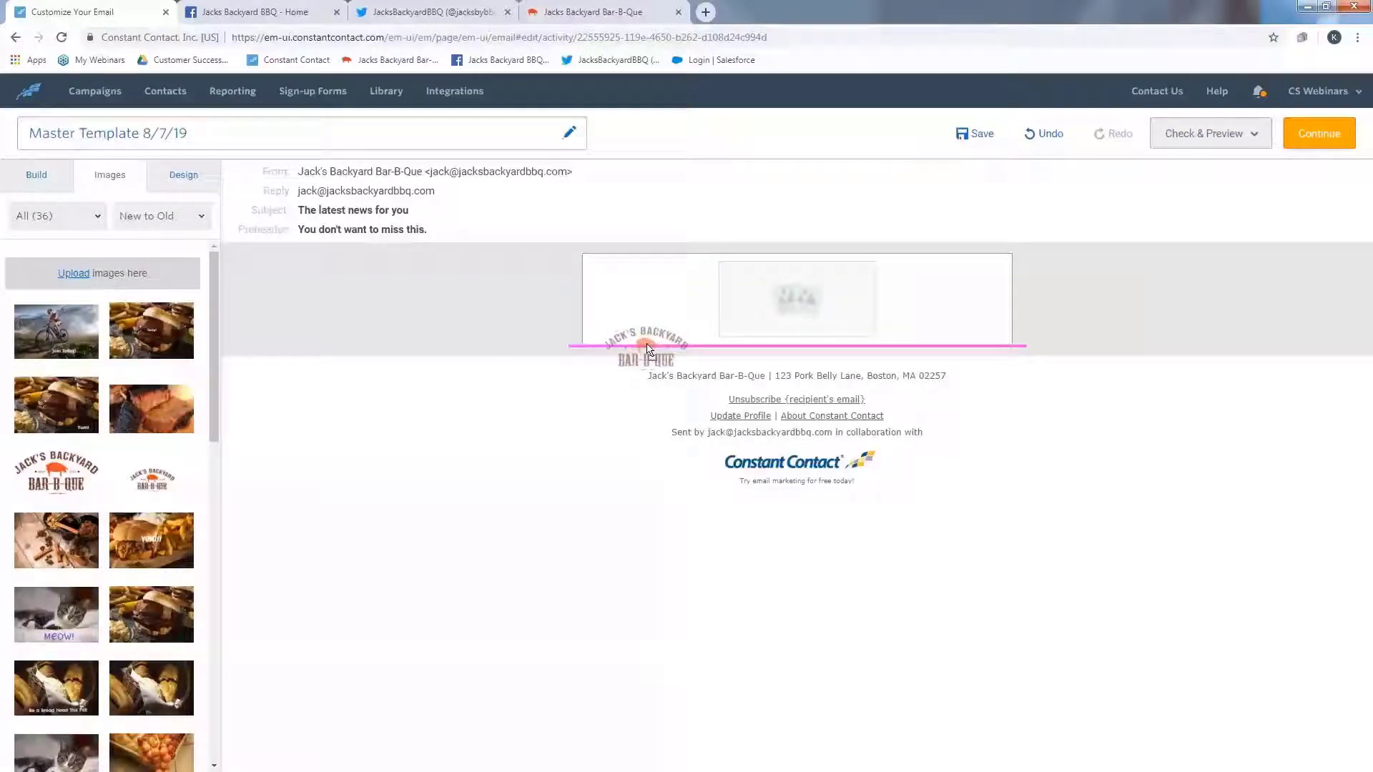
left_click_drag(647, 348, 790, 311)
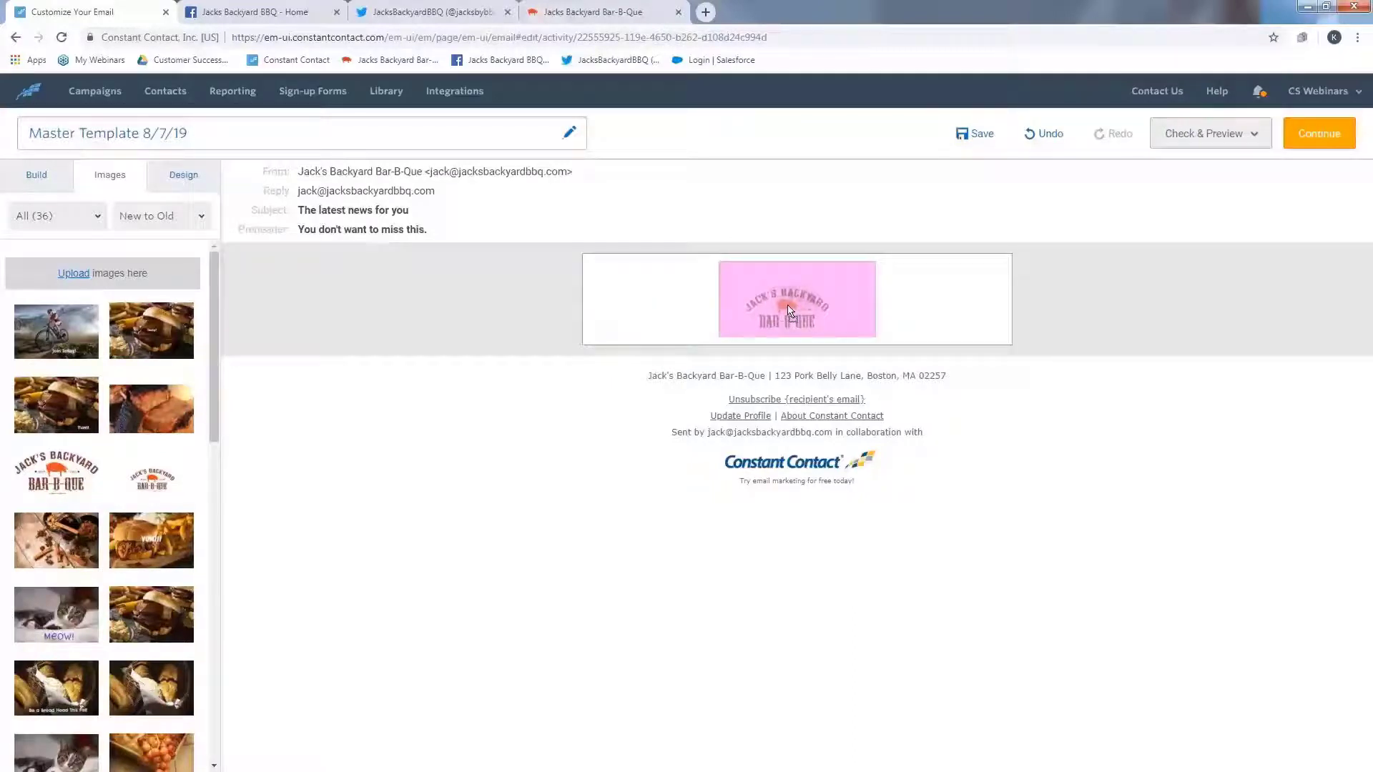
left_click_drag(790, 311, 791, 311)
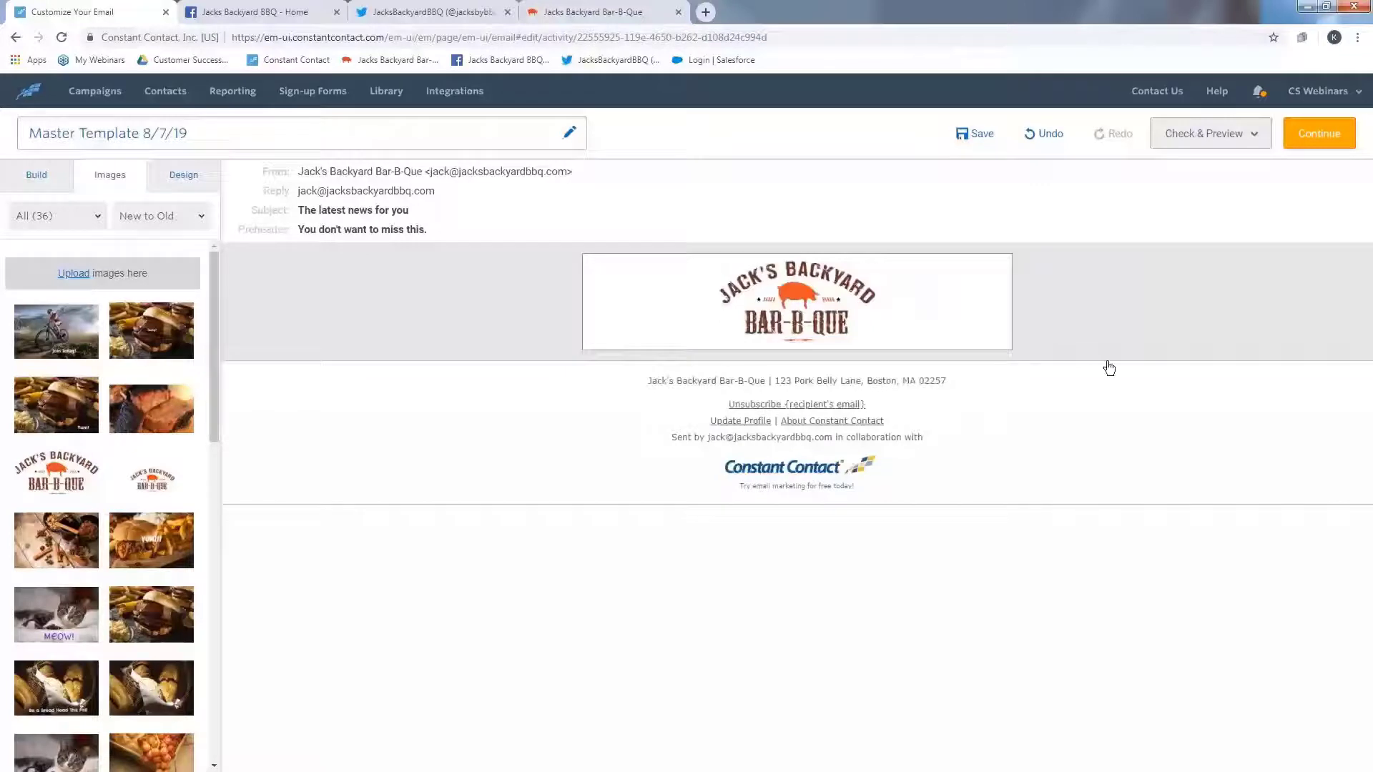
- Select the logo image and choose to link it to a web page
mouse_move(866, 334)
left_click_drag(865, 334, 866, 344)
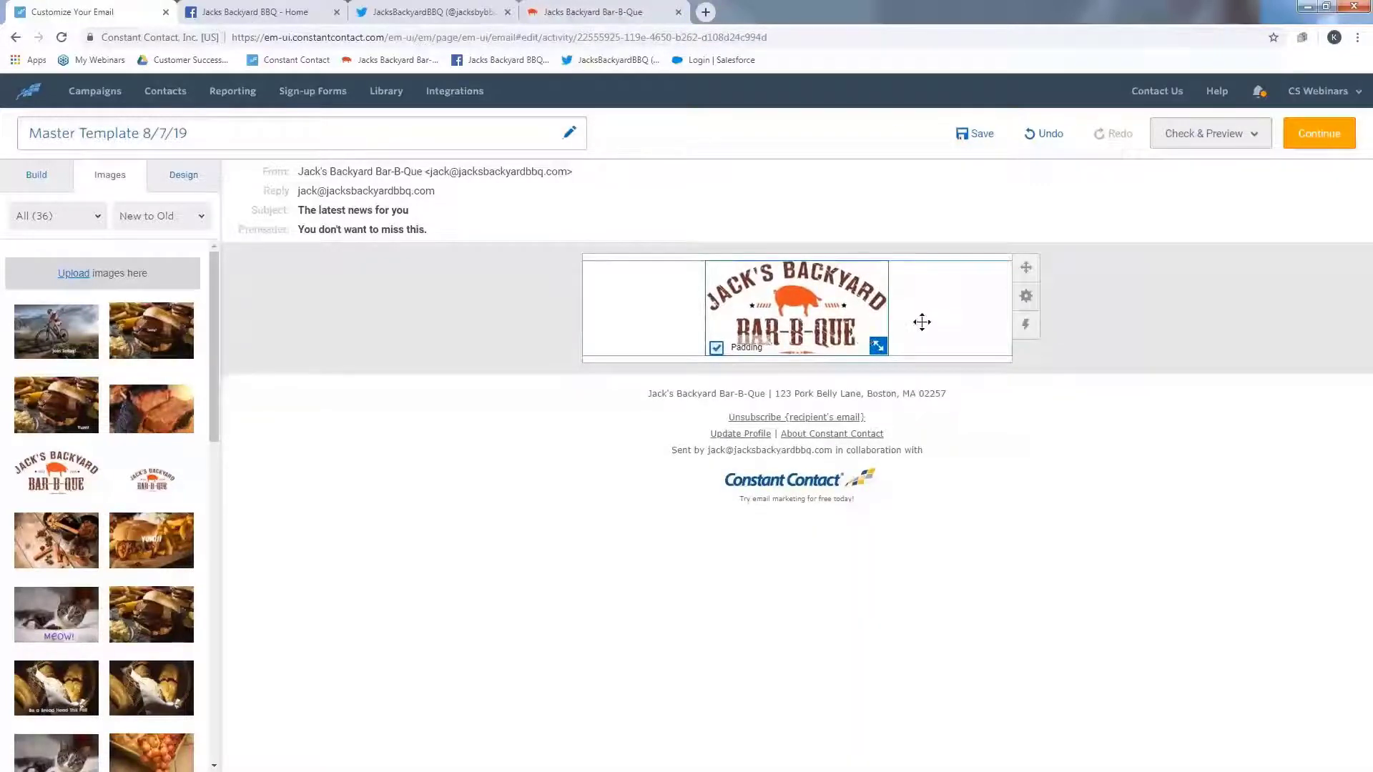
left_click(915, 300)
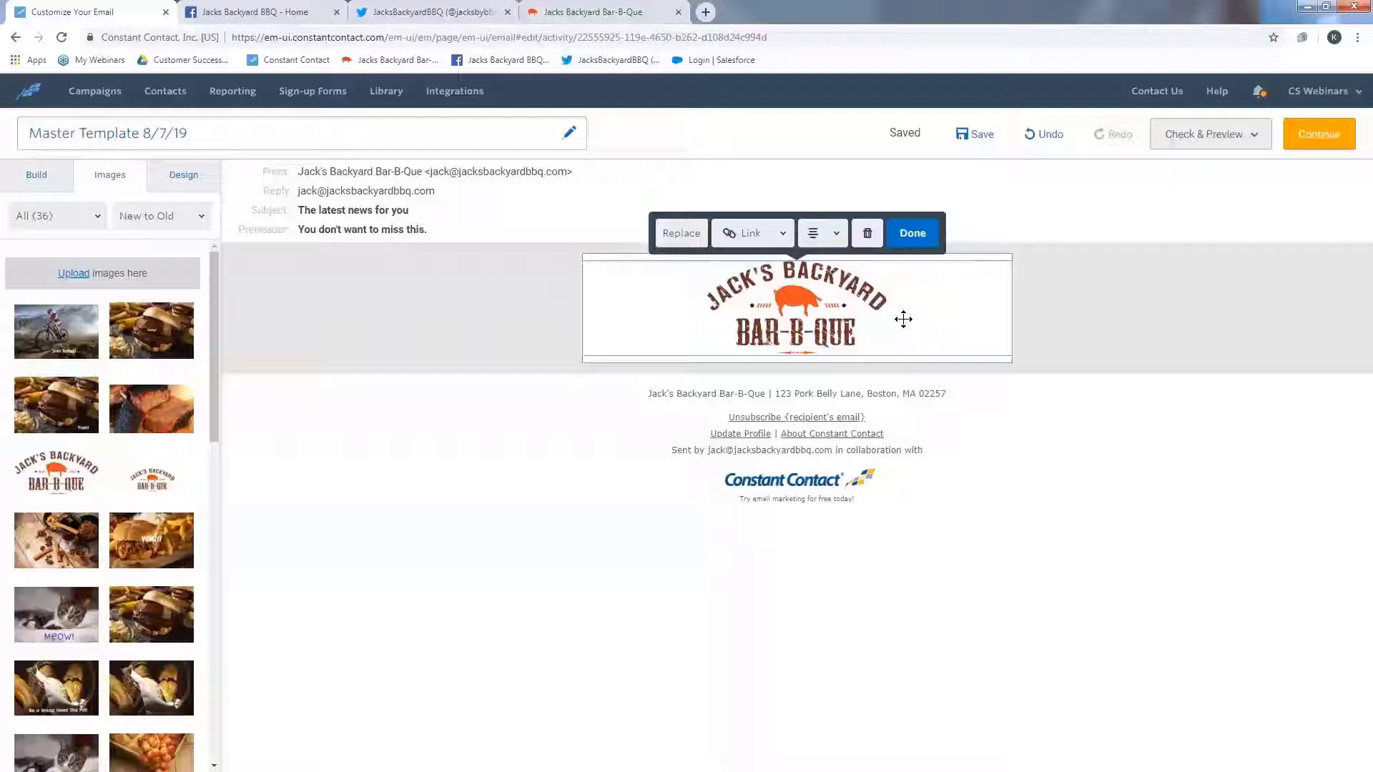
left_click(770, 238)
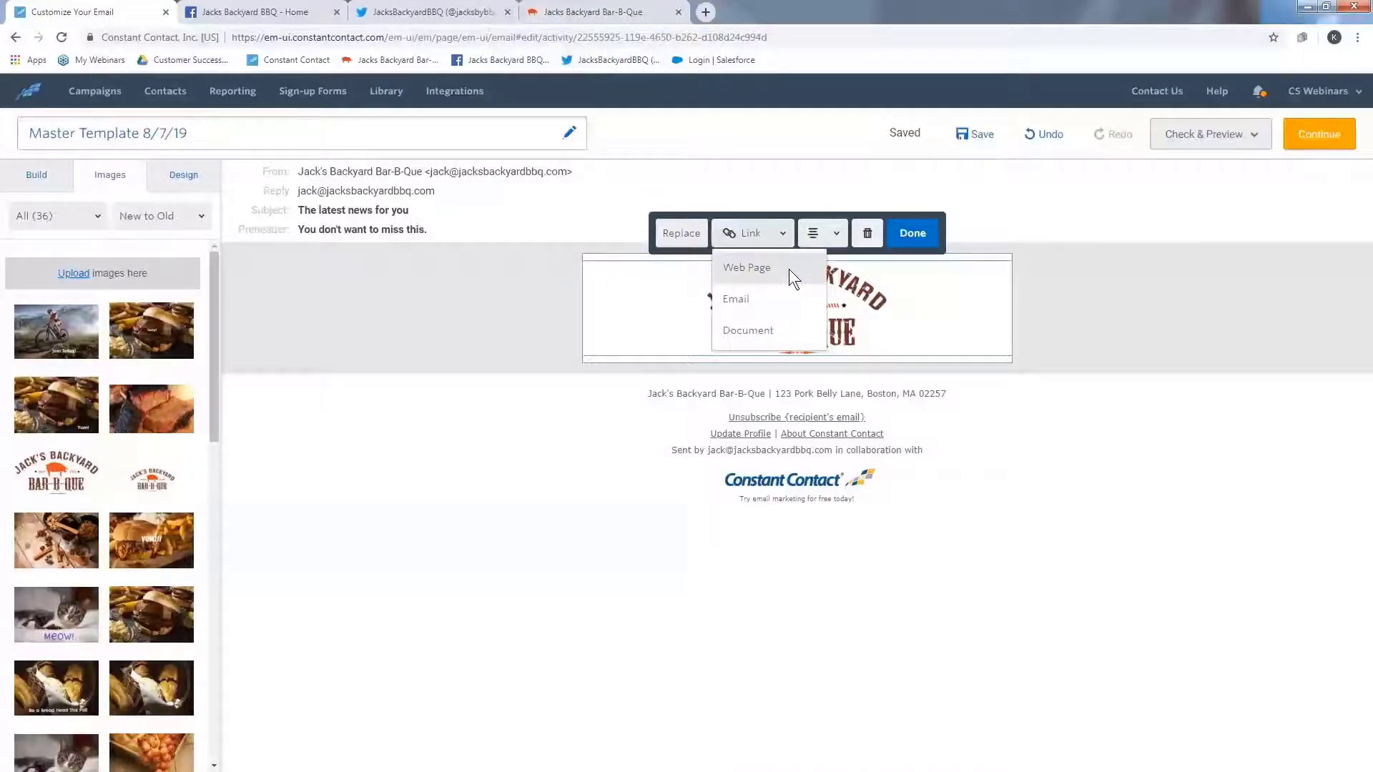
left_click(788, 269)
- Copy the restaurant website's address from its browser tab
left_click(593, 12)
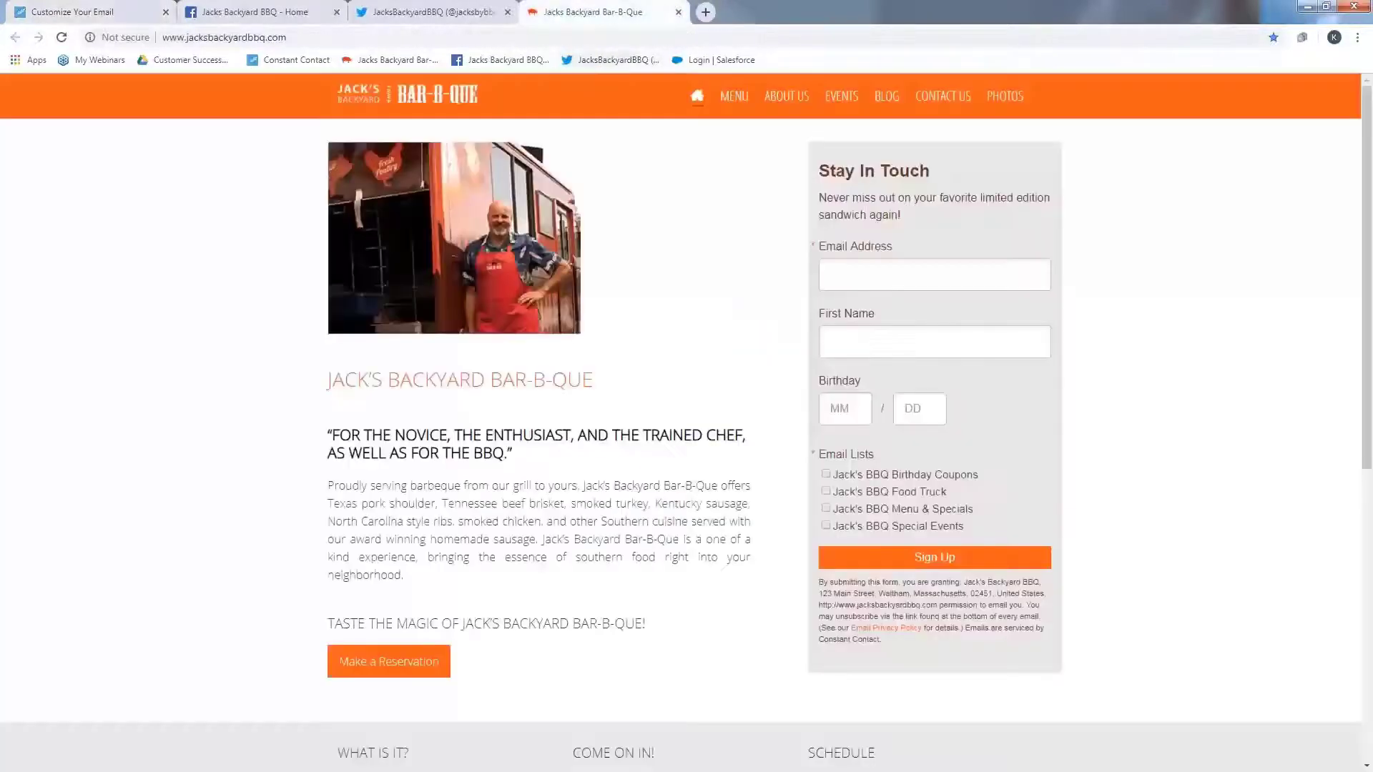
left_click(572, 39)
right_click(572, 41)
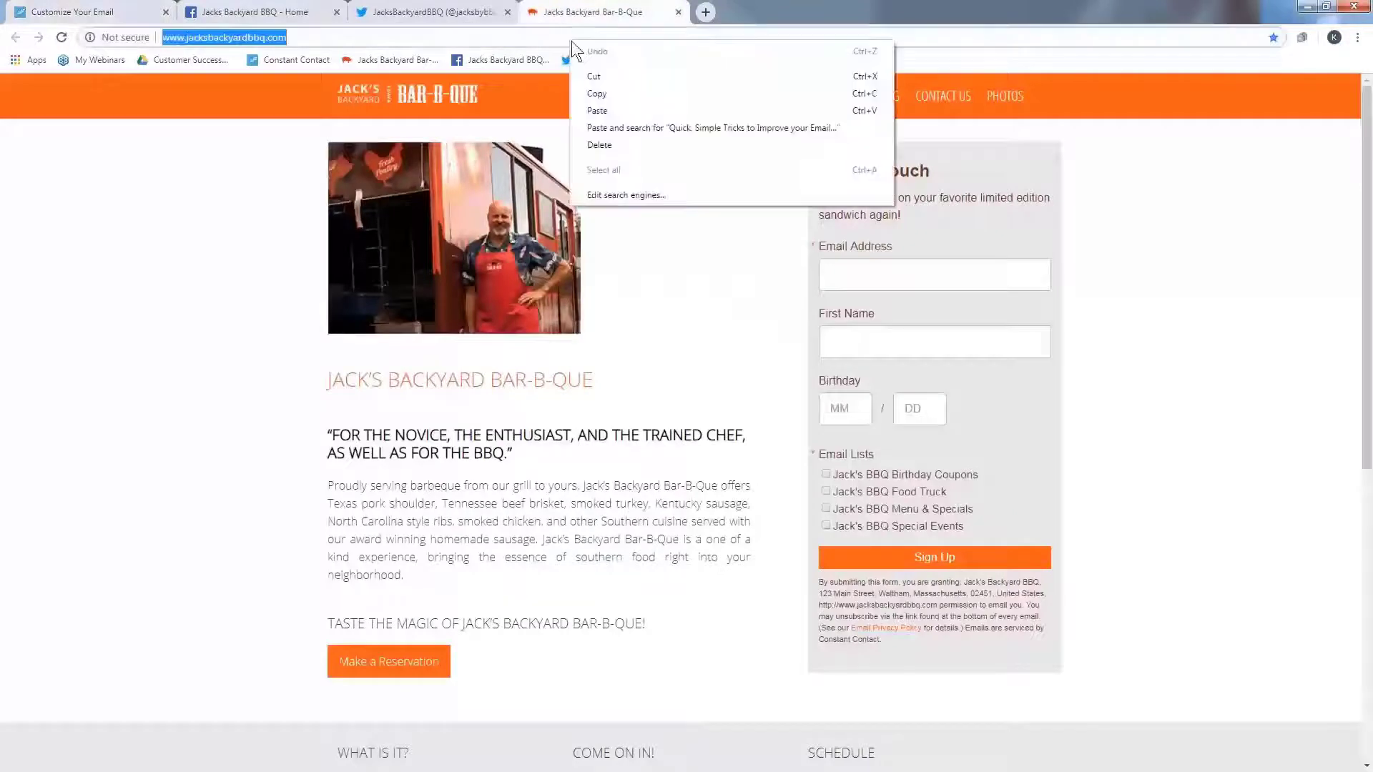
left_click(605, 93)
left_click(50, 12)
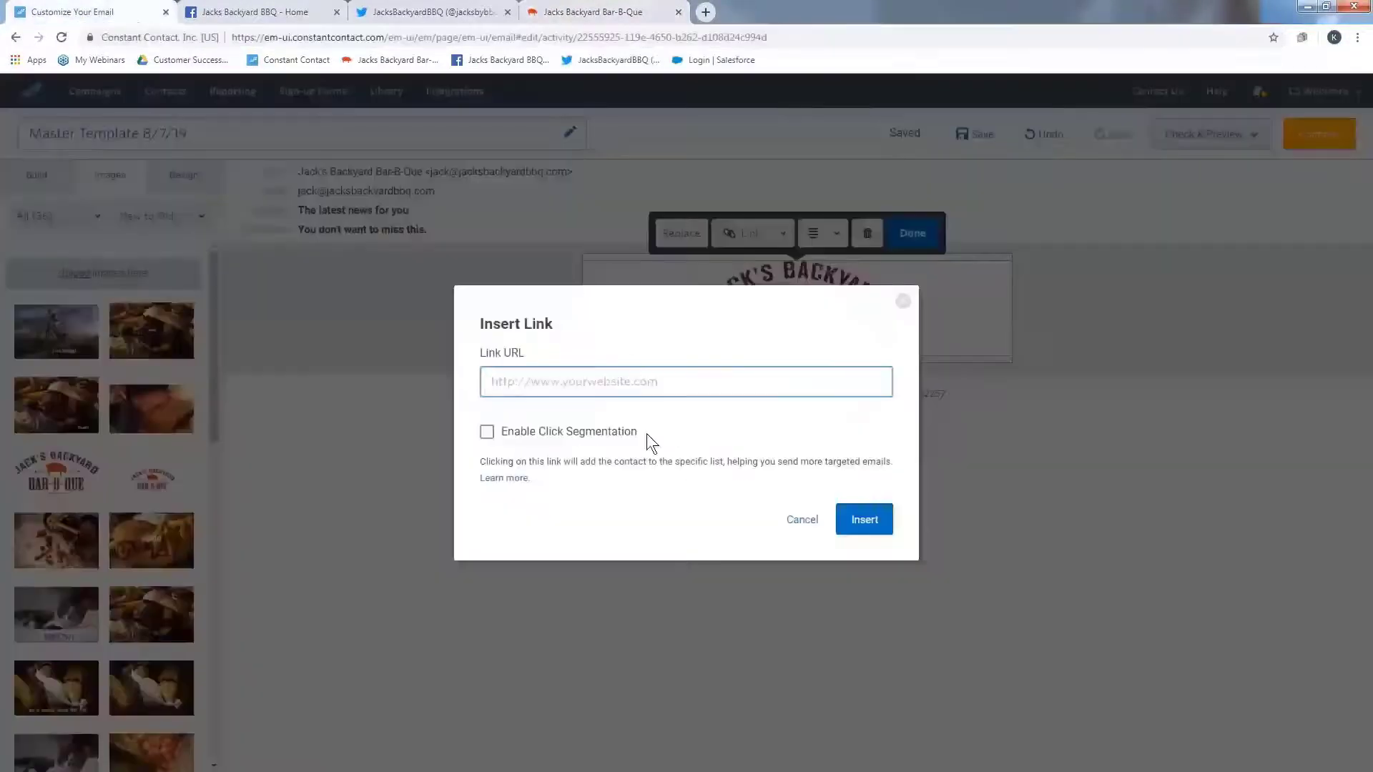
right_click(643, 386)
left_click(676, 473)
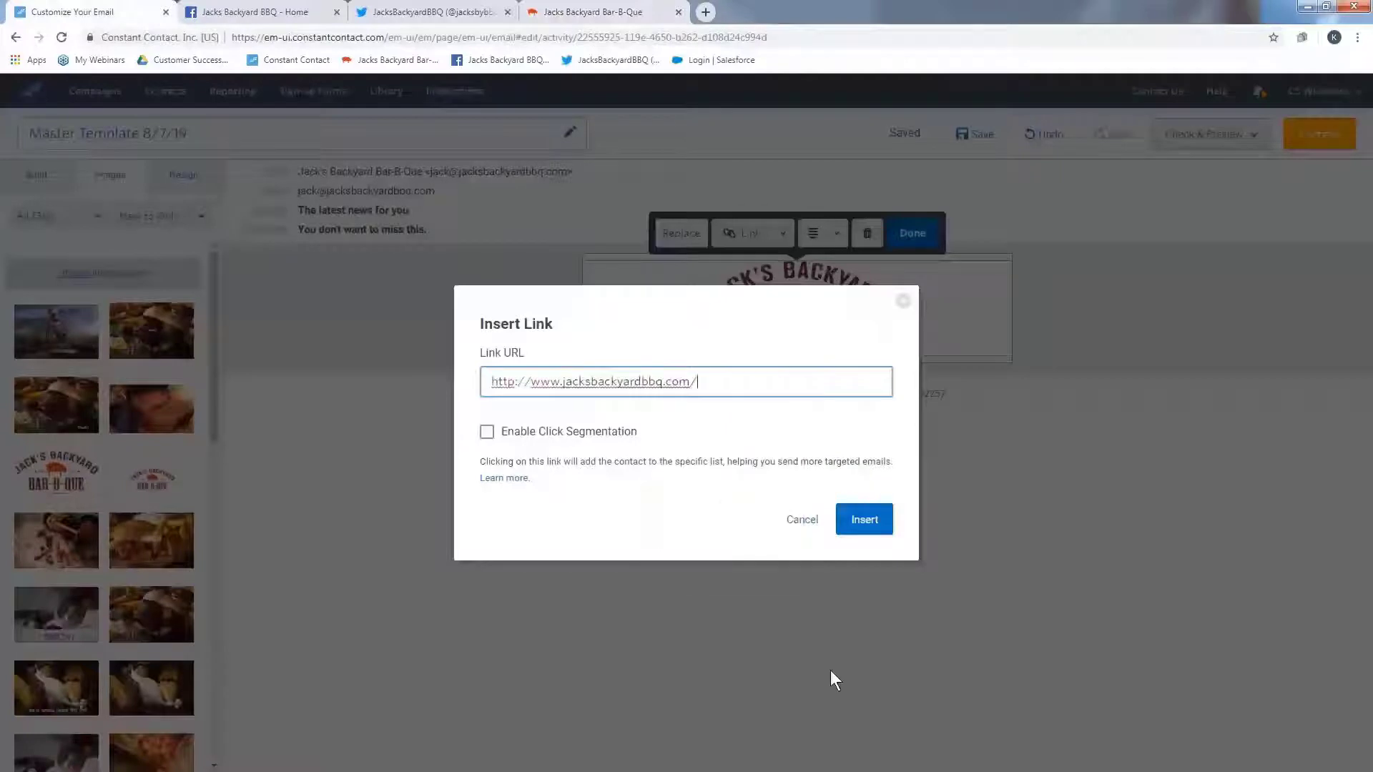
left_click(865, 524)
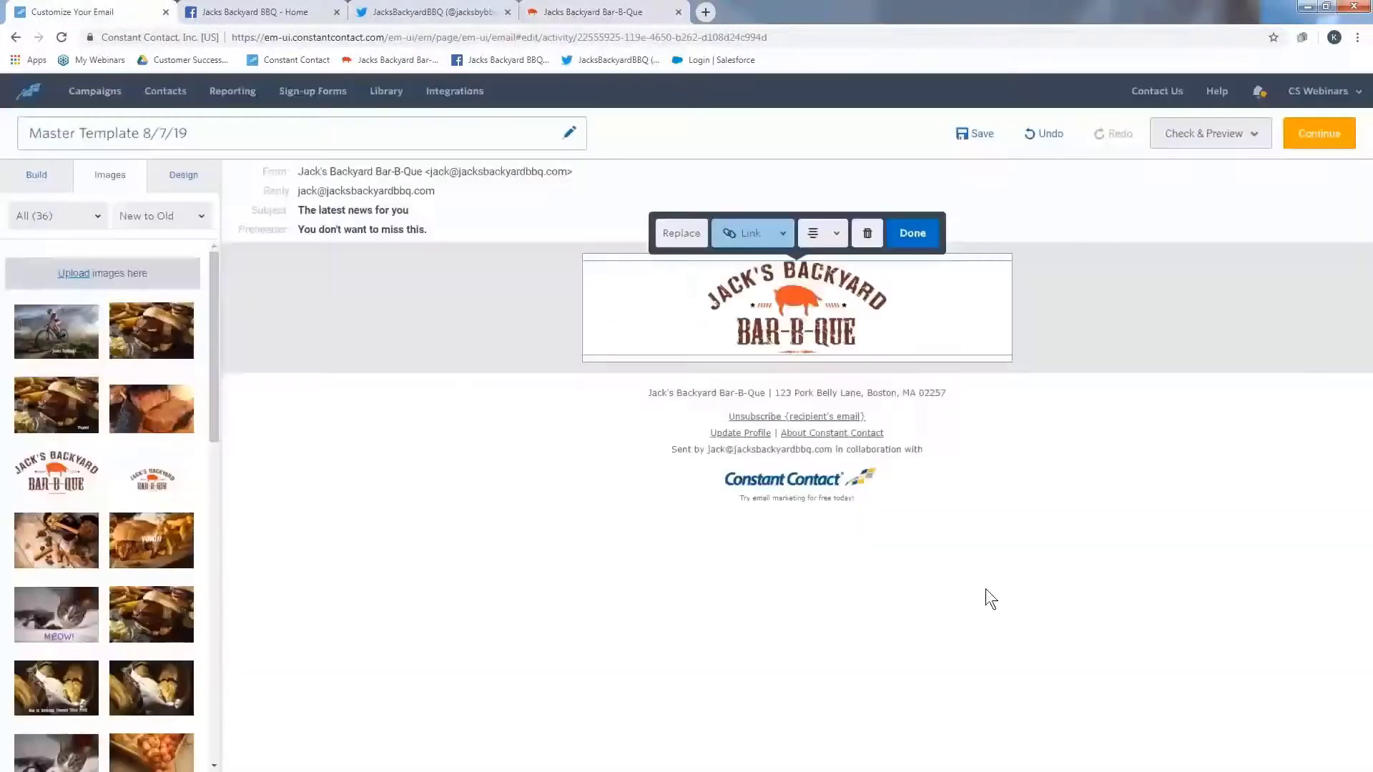
- Finish editing the logo and add an image block beneath the header logo
left_click(911, 233)
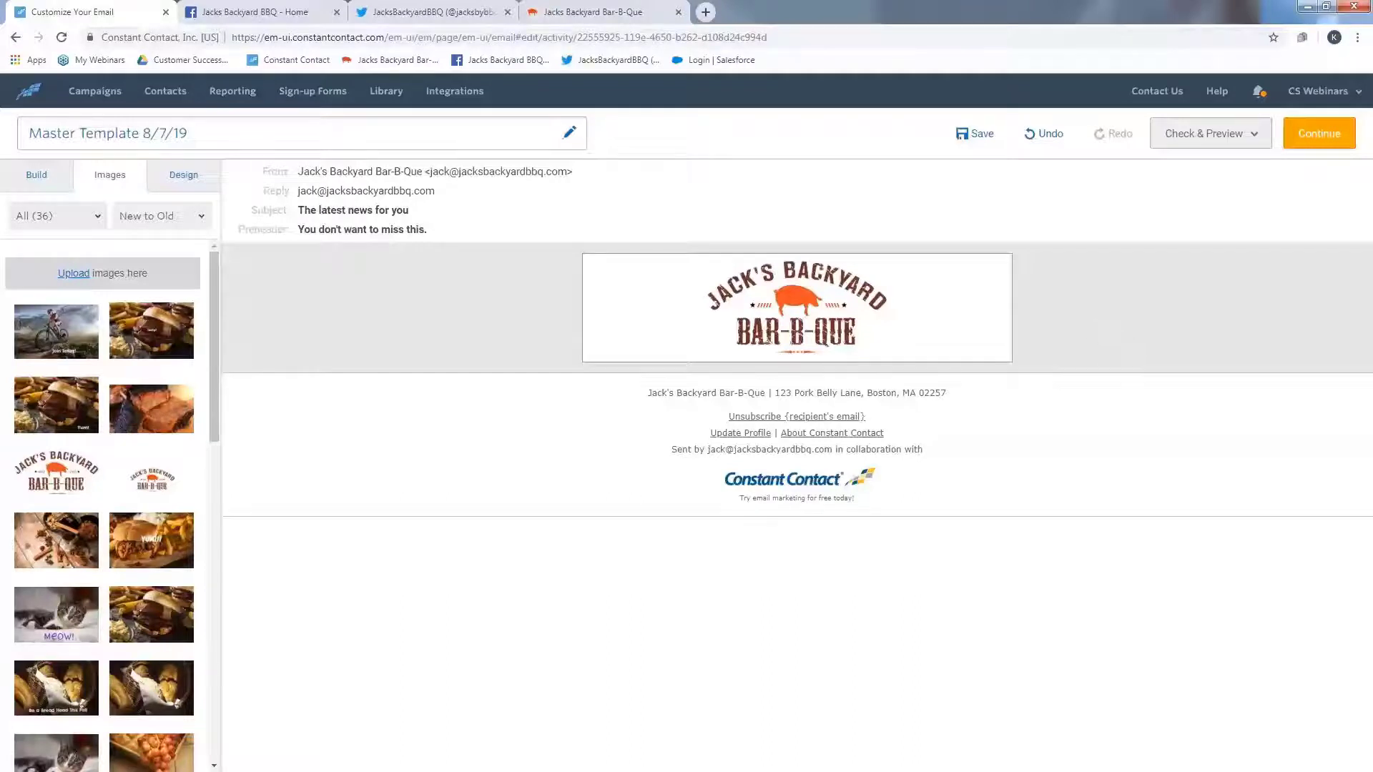
left_click(38, 182)
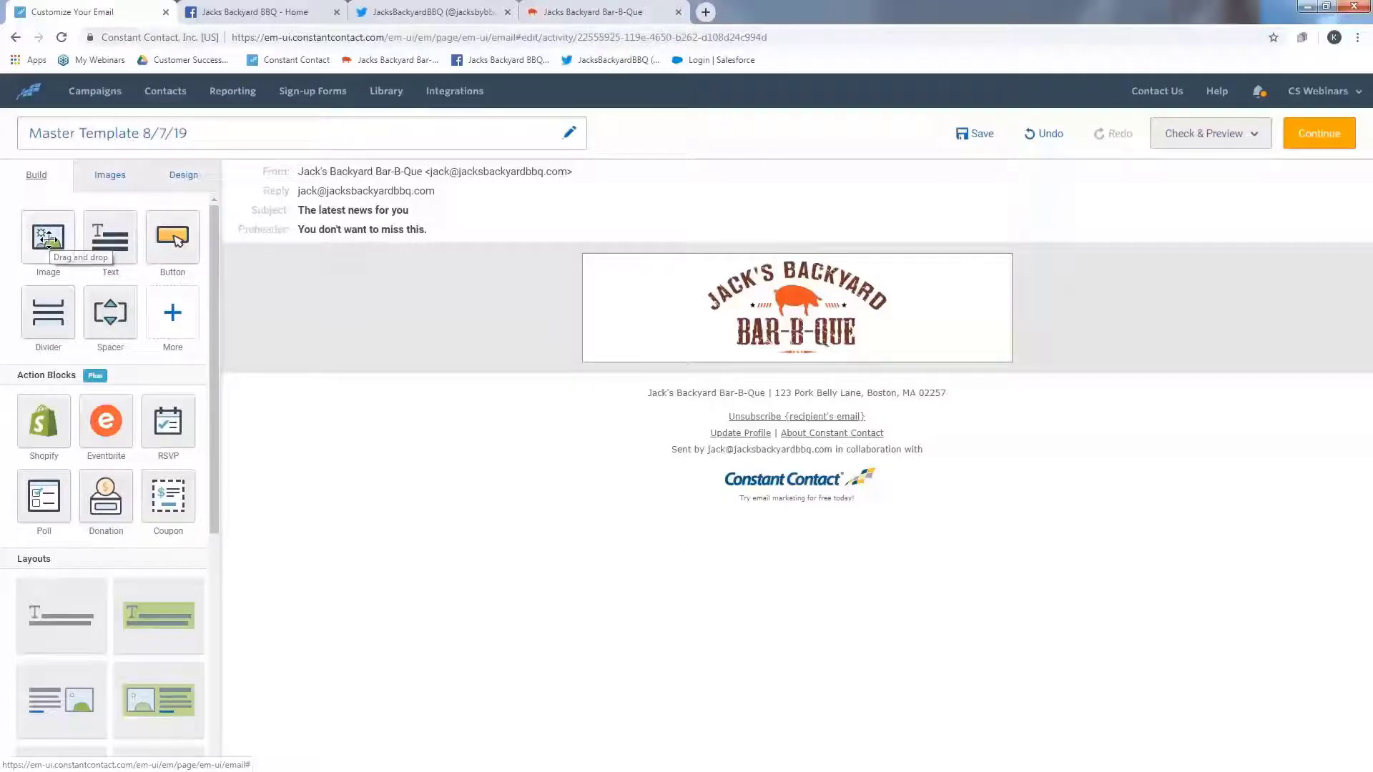
left_click_drag(47, 239, 934, 368)
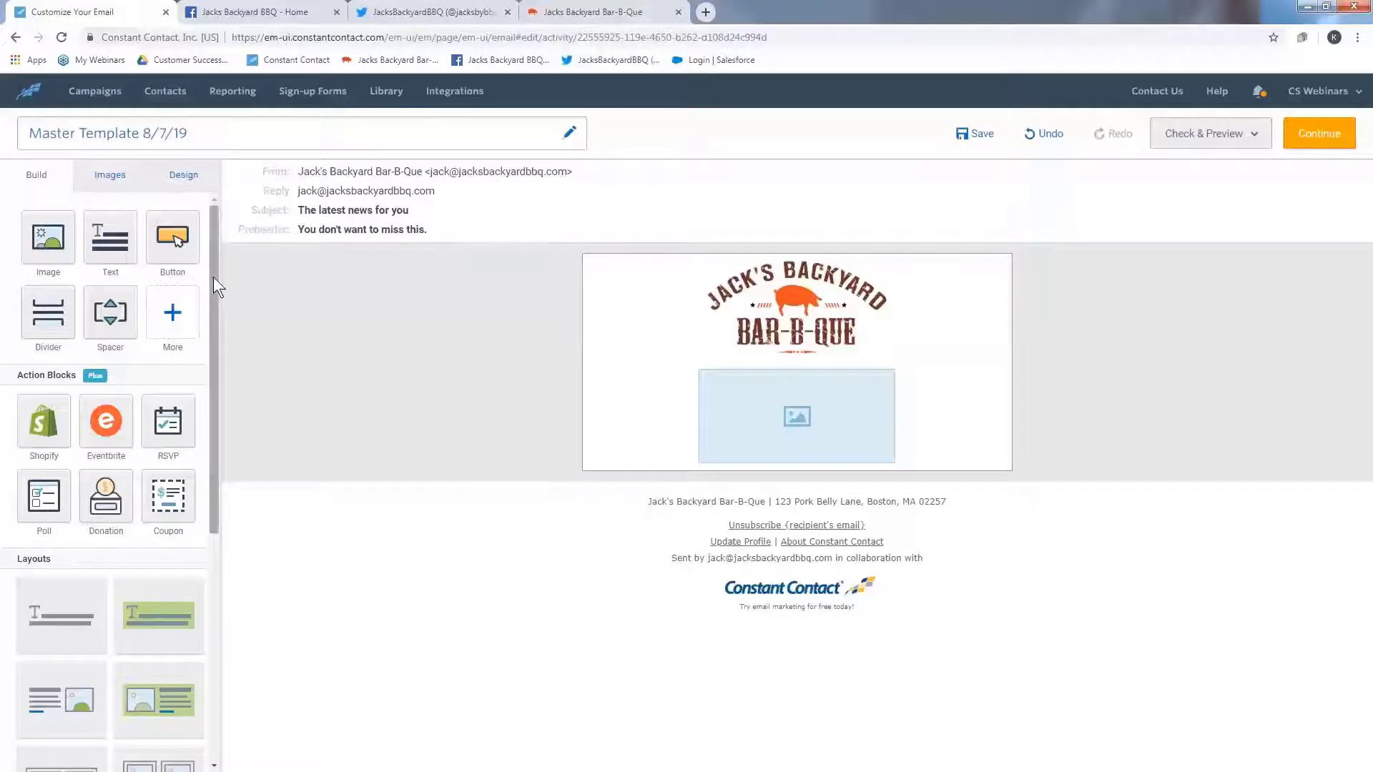
- Add a headline layout below the image block, deleting the extra duplicate headline layout
left_click_drag(213, 282, 212, 445)
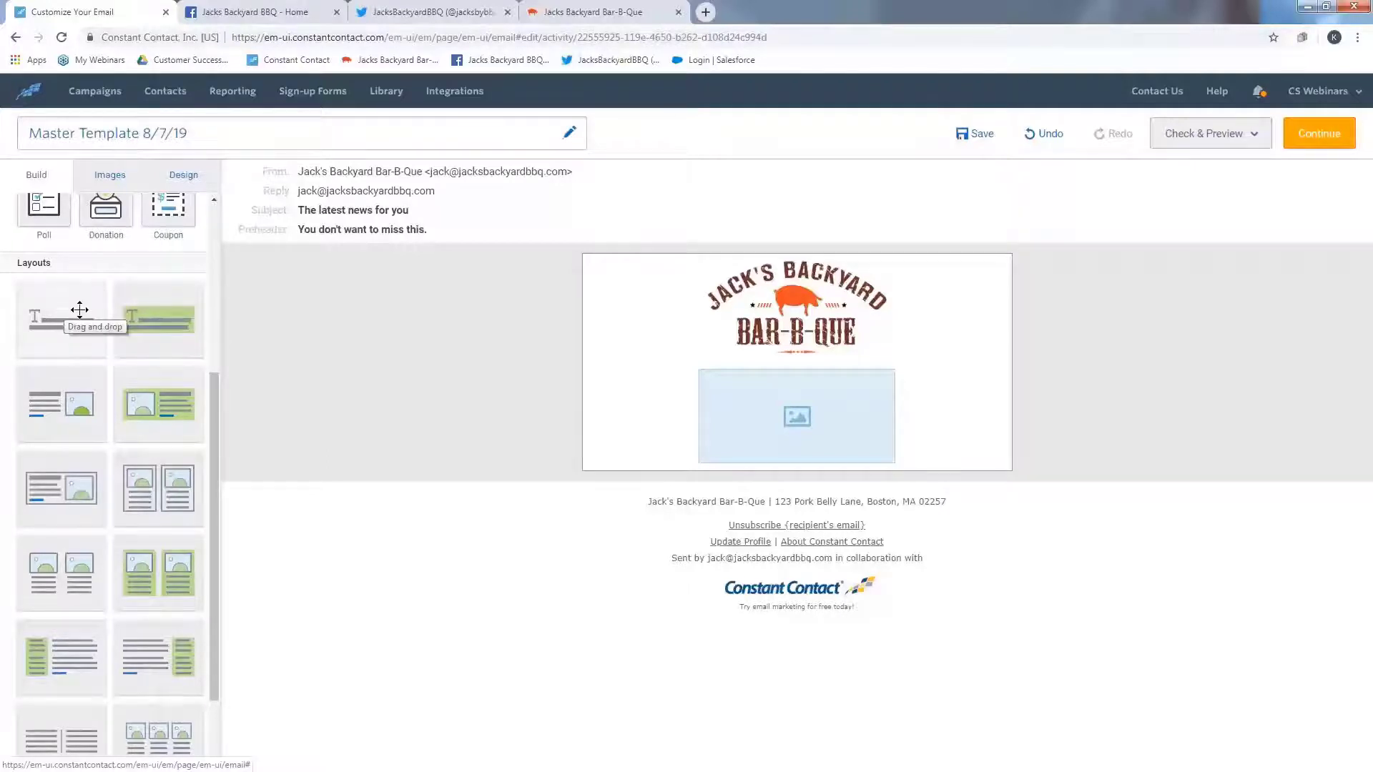
left_click_drag(153, 315, 1004, 765)
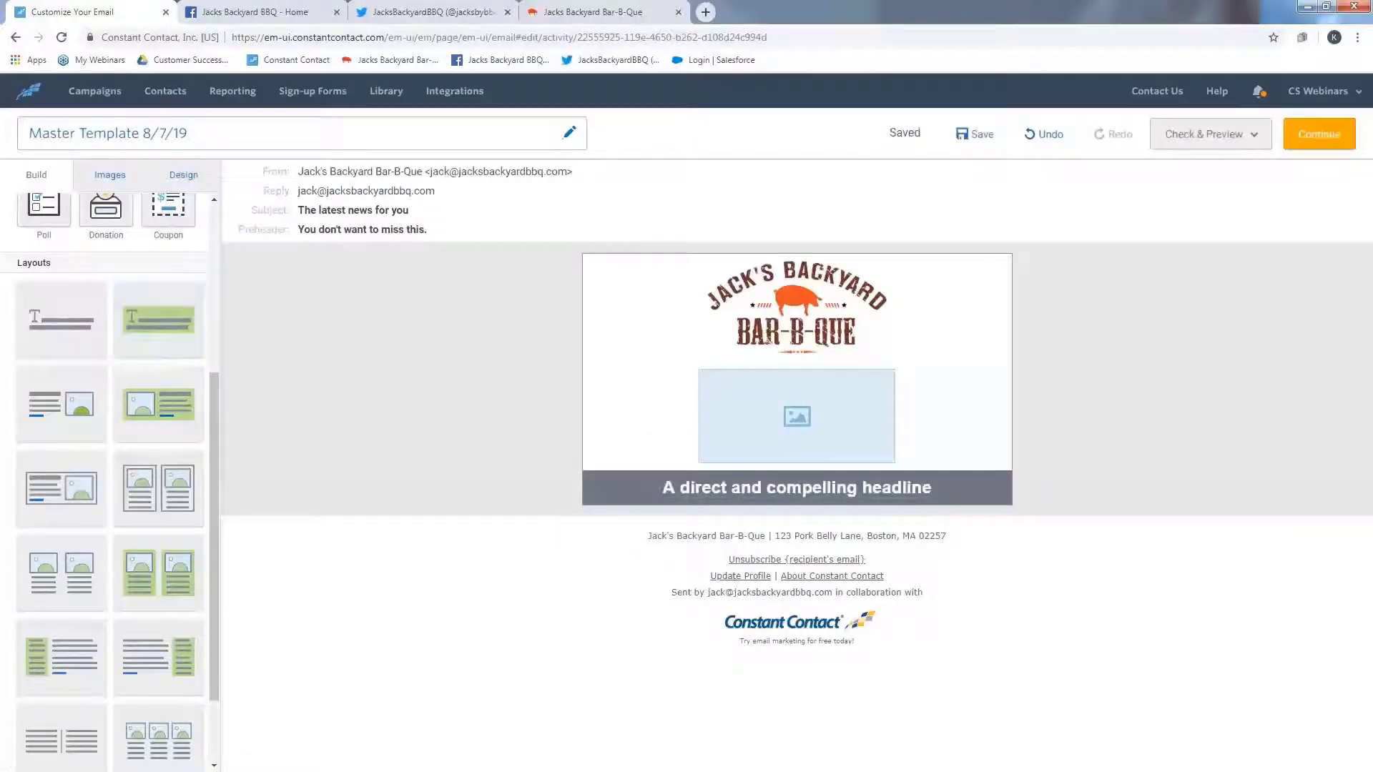
left_click_drag(57, 304, 708, 529)
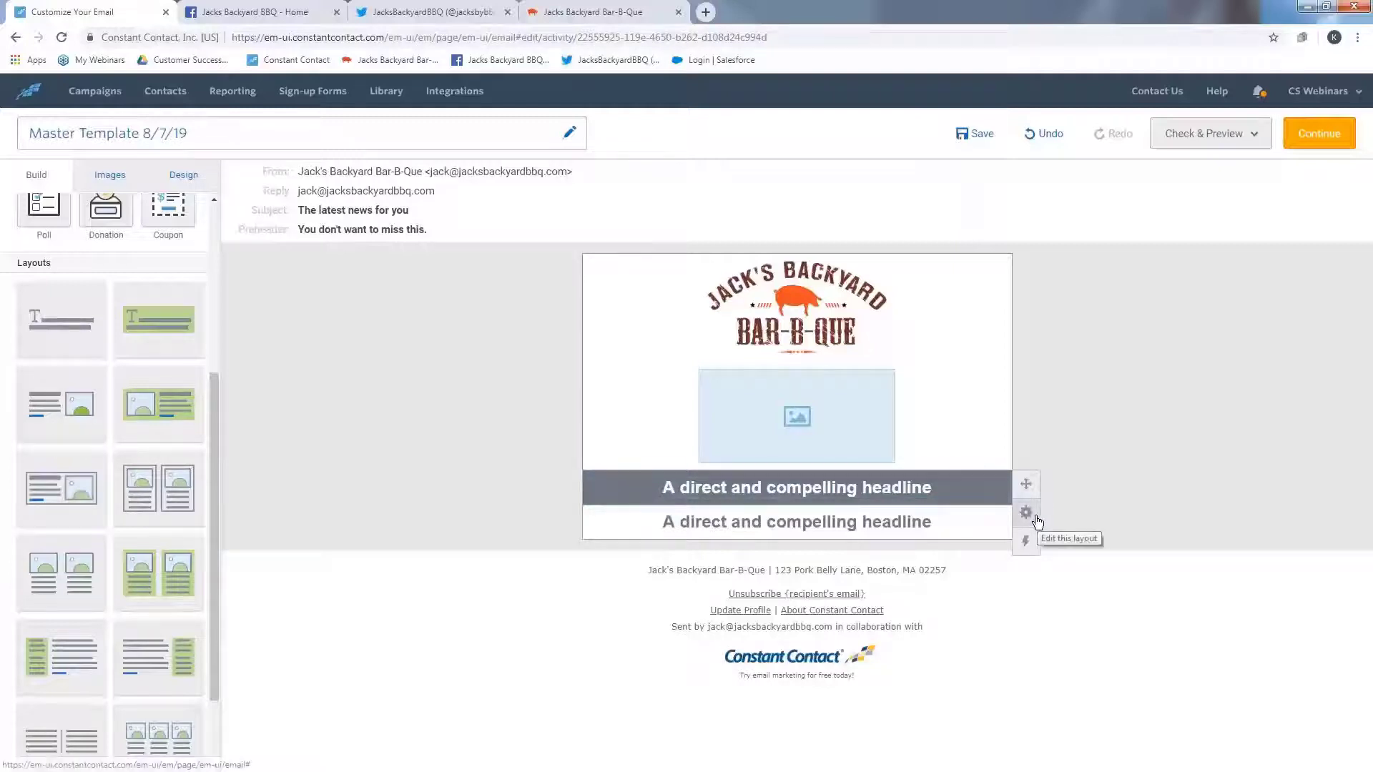
left_click(1038, 522)
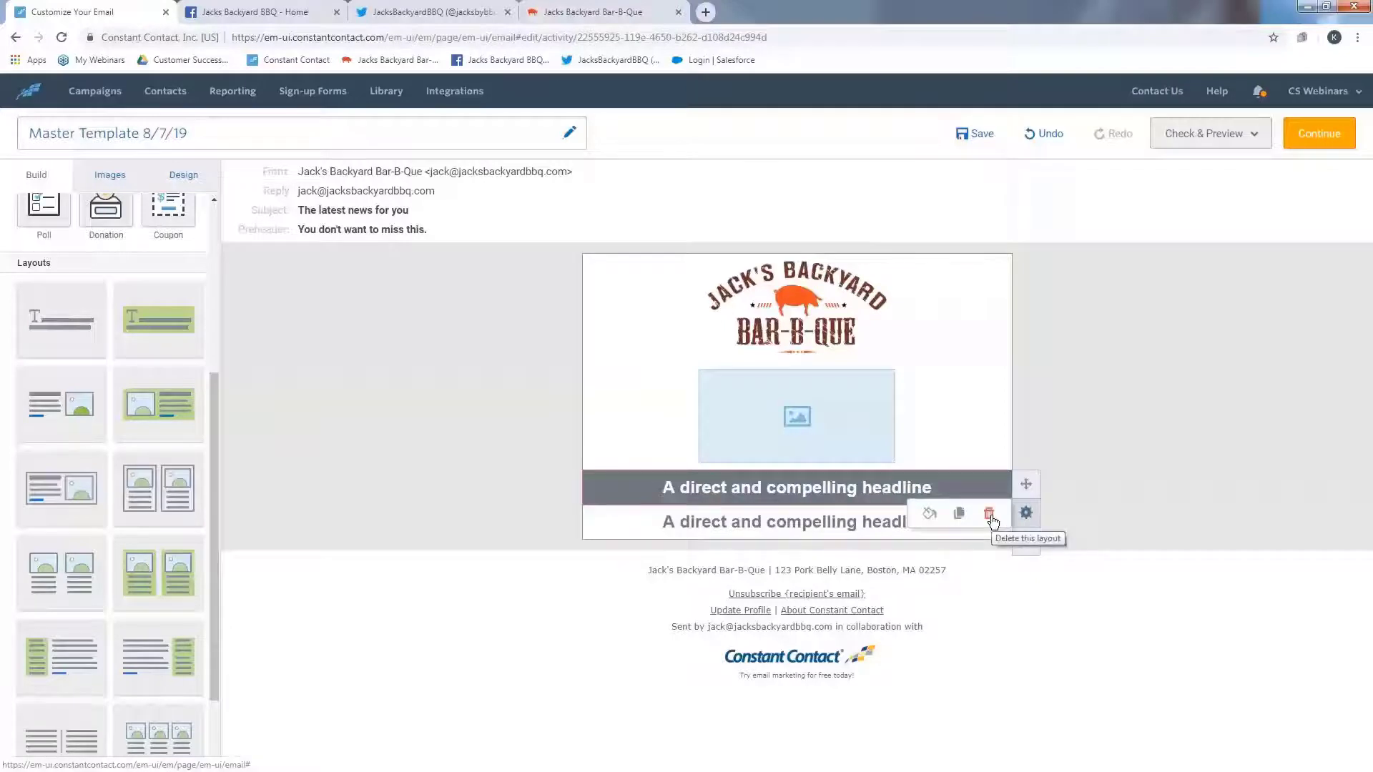
left_click(990, 515)
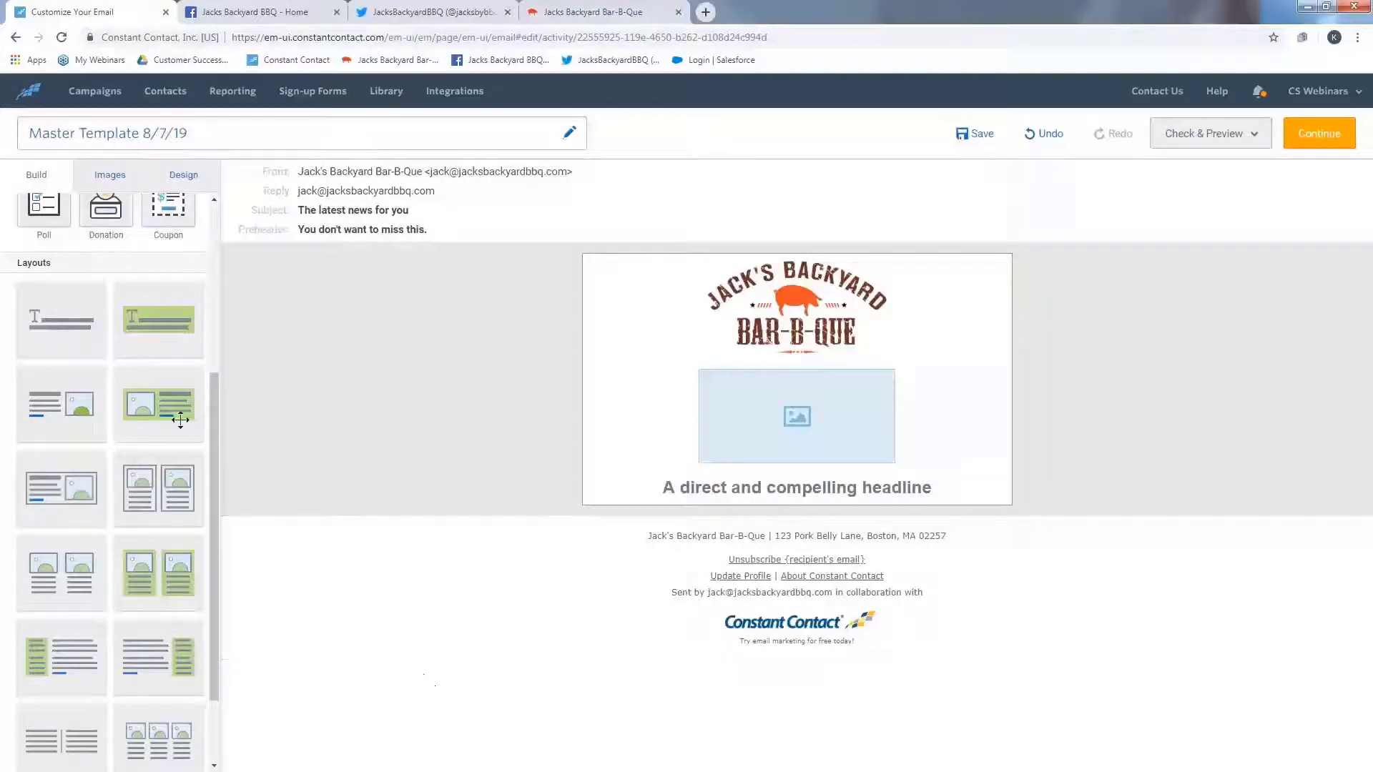
- Add a text block and a button block below the headline
left_click_drag(210, 414, 192, 263)
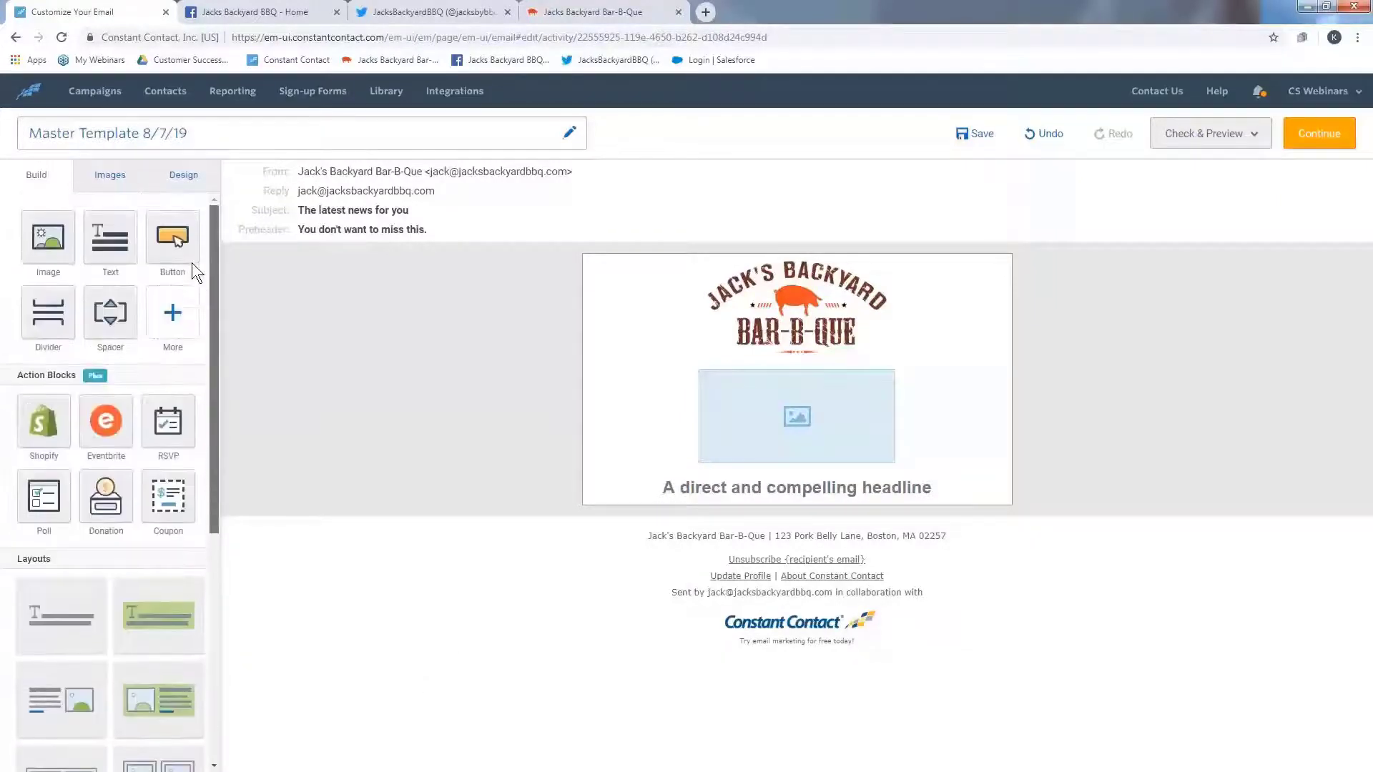
left_click(118, 240)
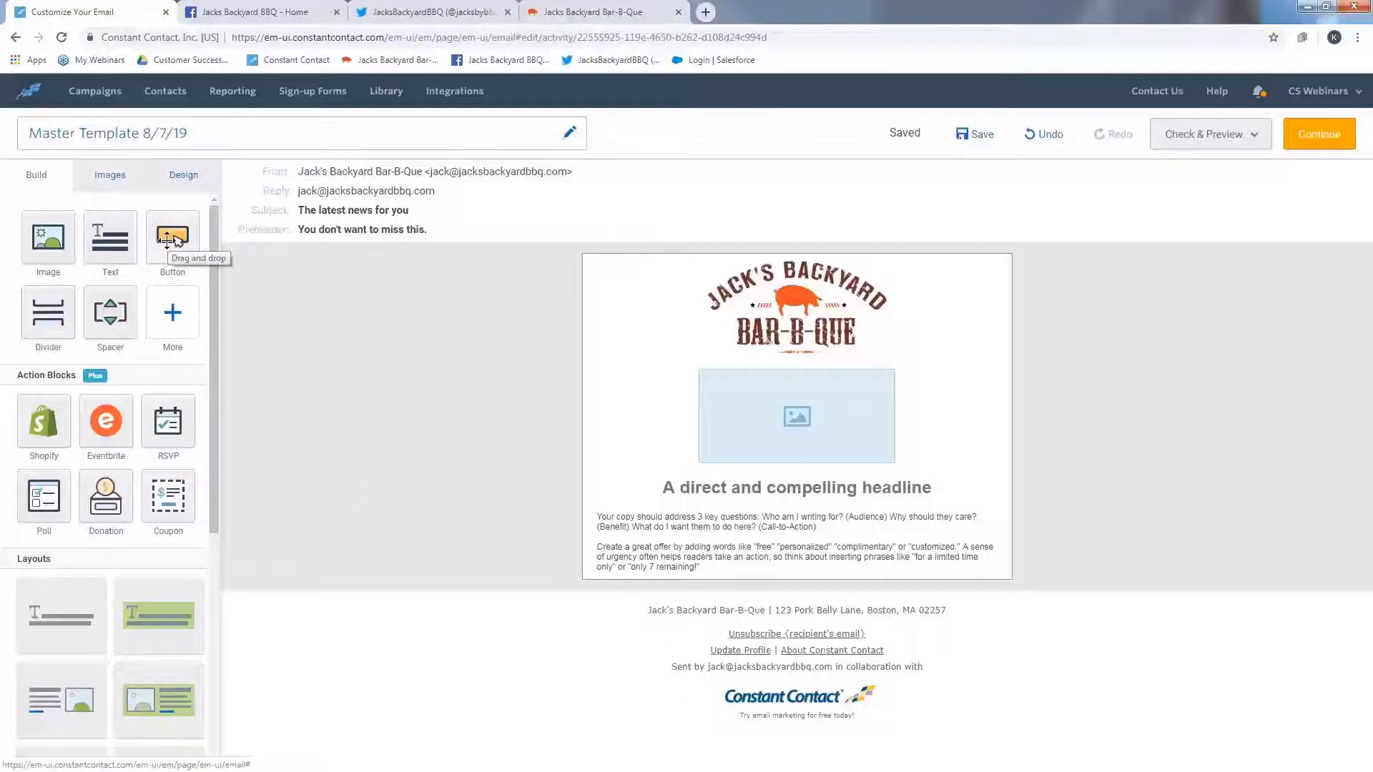
left_click(166, 240)
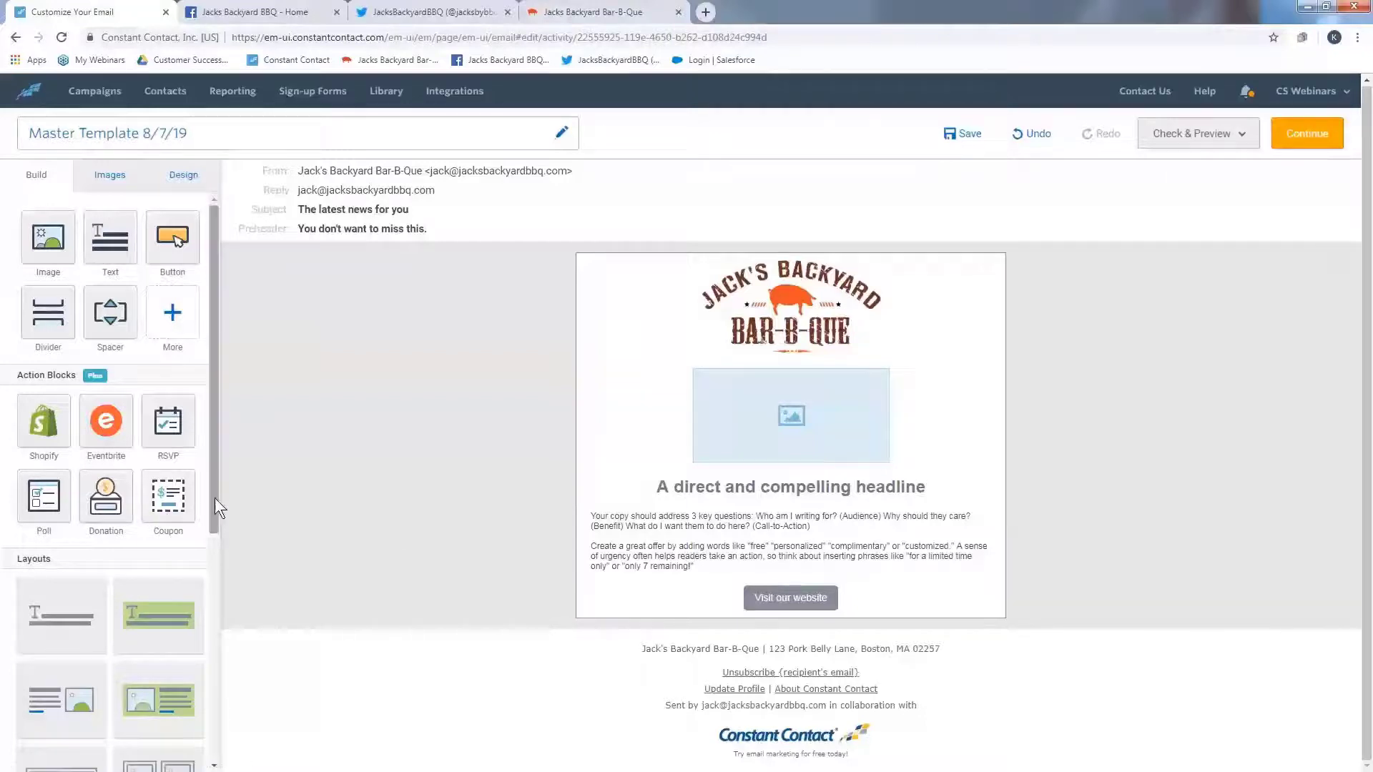
- Add a two-column image-and-text layout below the button
left_click_drag(215, 497, 211, 732)
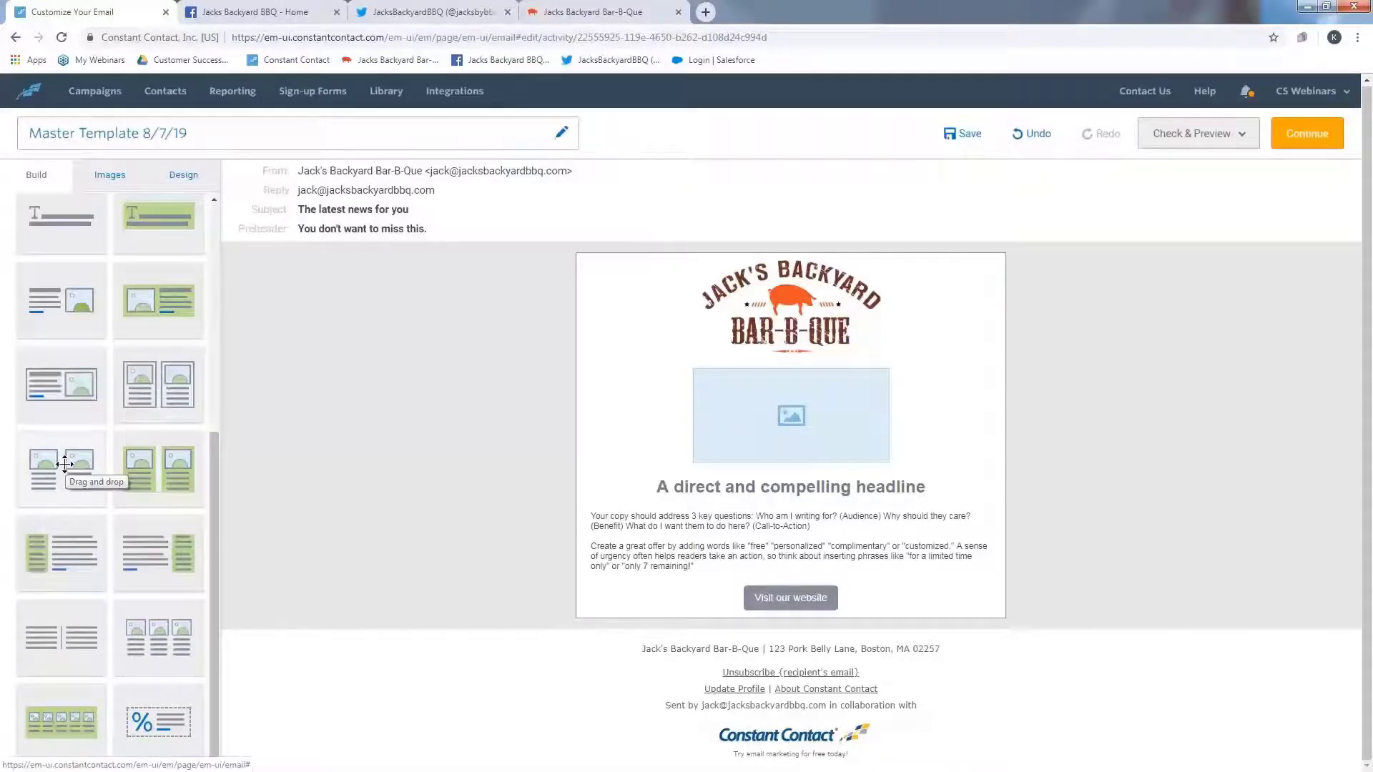
left_click_drag(64, 463, 1167, 566)
scroll(1165, 564, "down", 4)
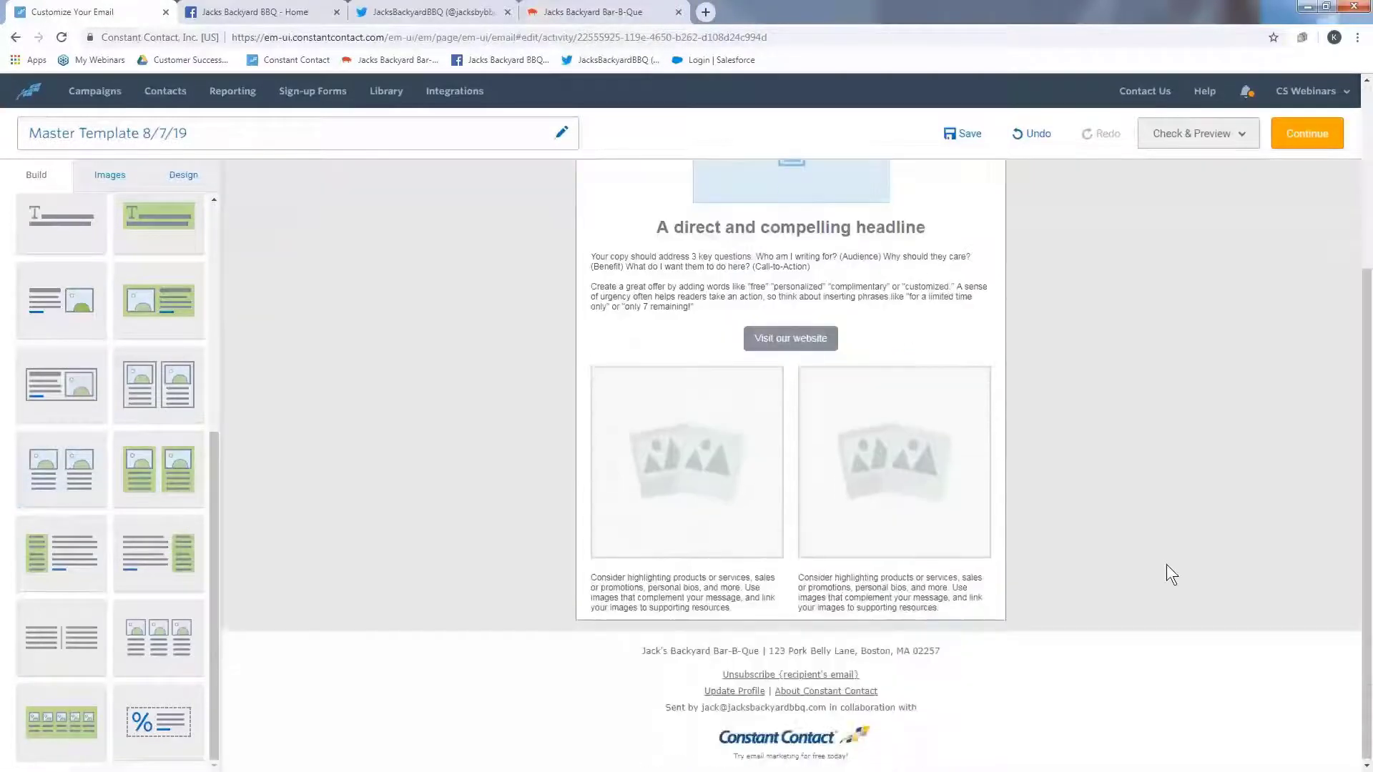
- Delete the placeholder images from both columns of the new layout
left_click(677, 414)
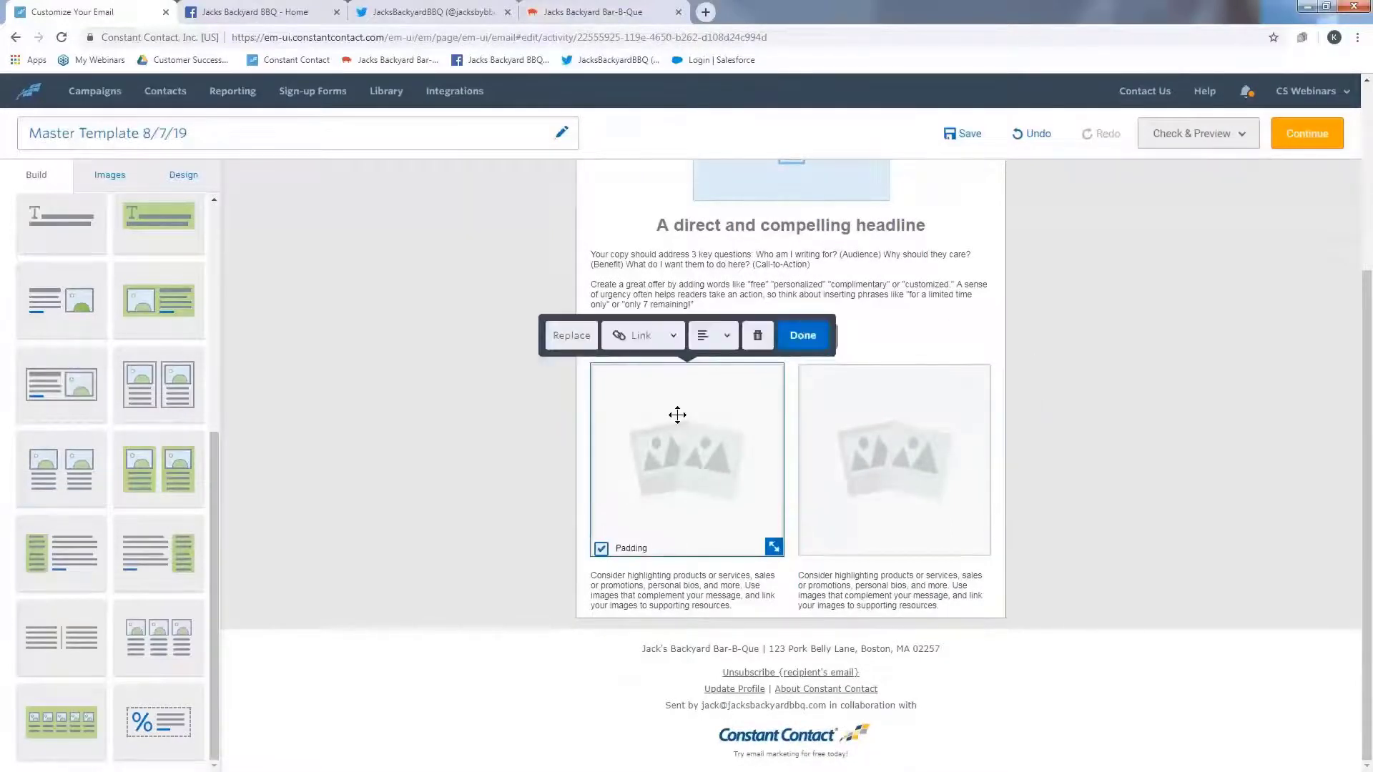
left_click(755, 348)
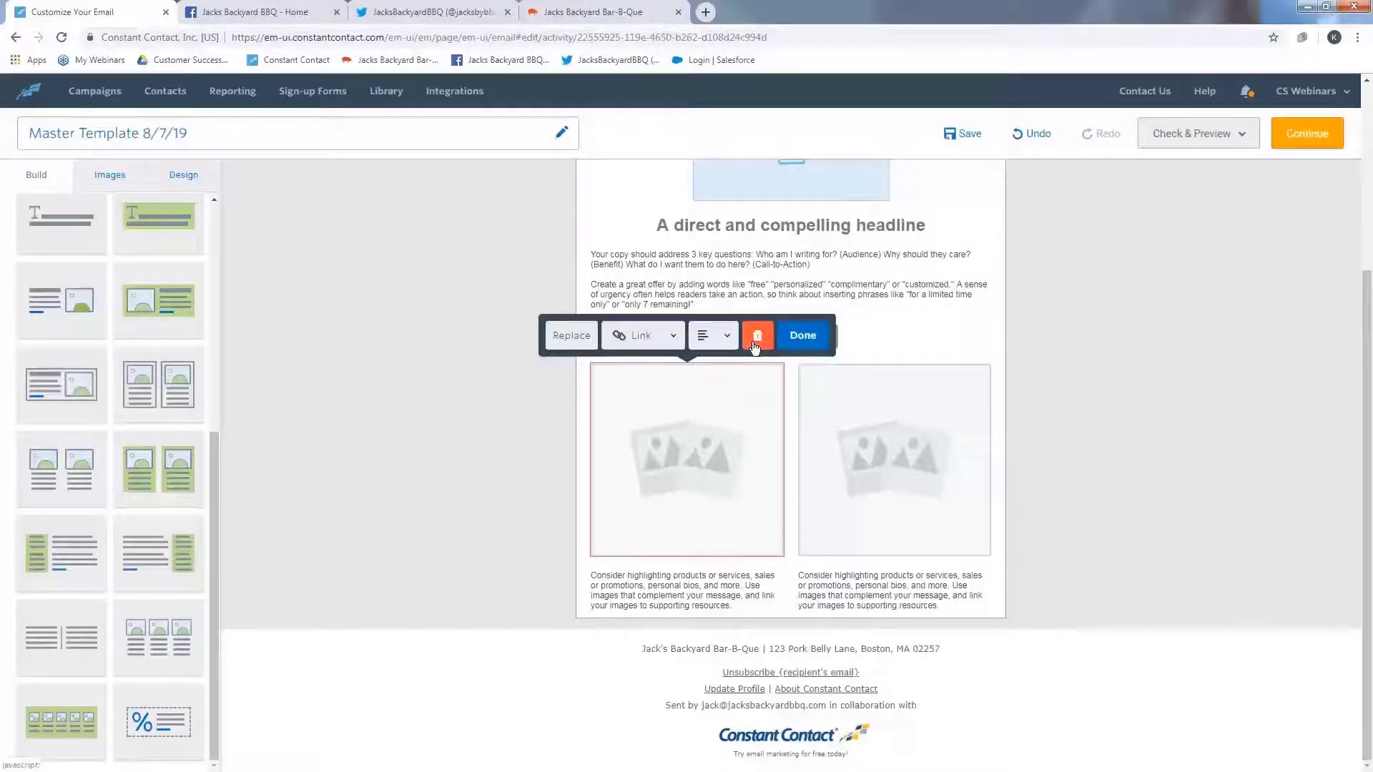
left_click(936, 441)
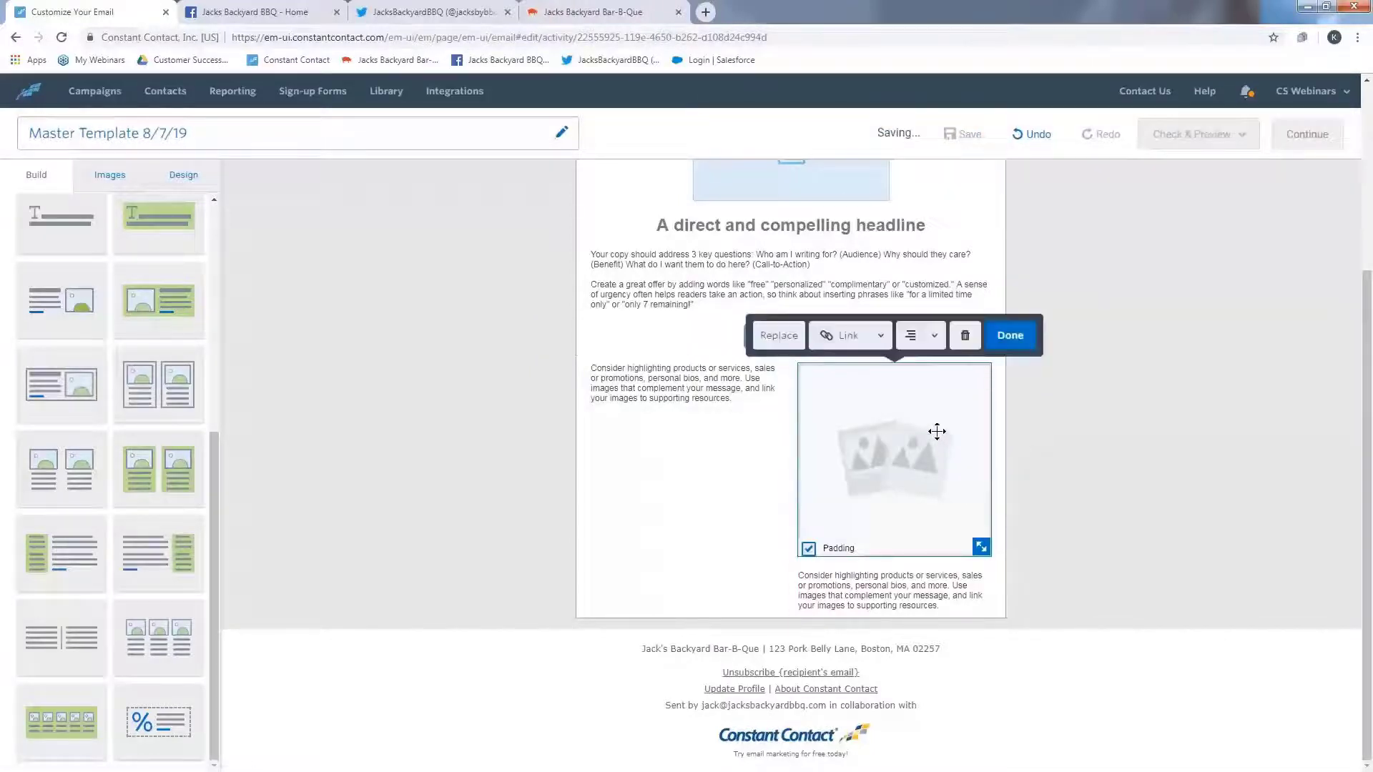
left_click(964, 340)
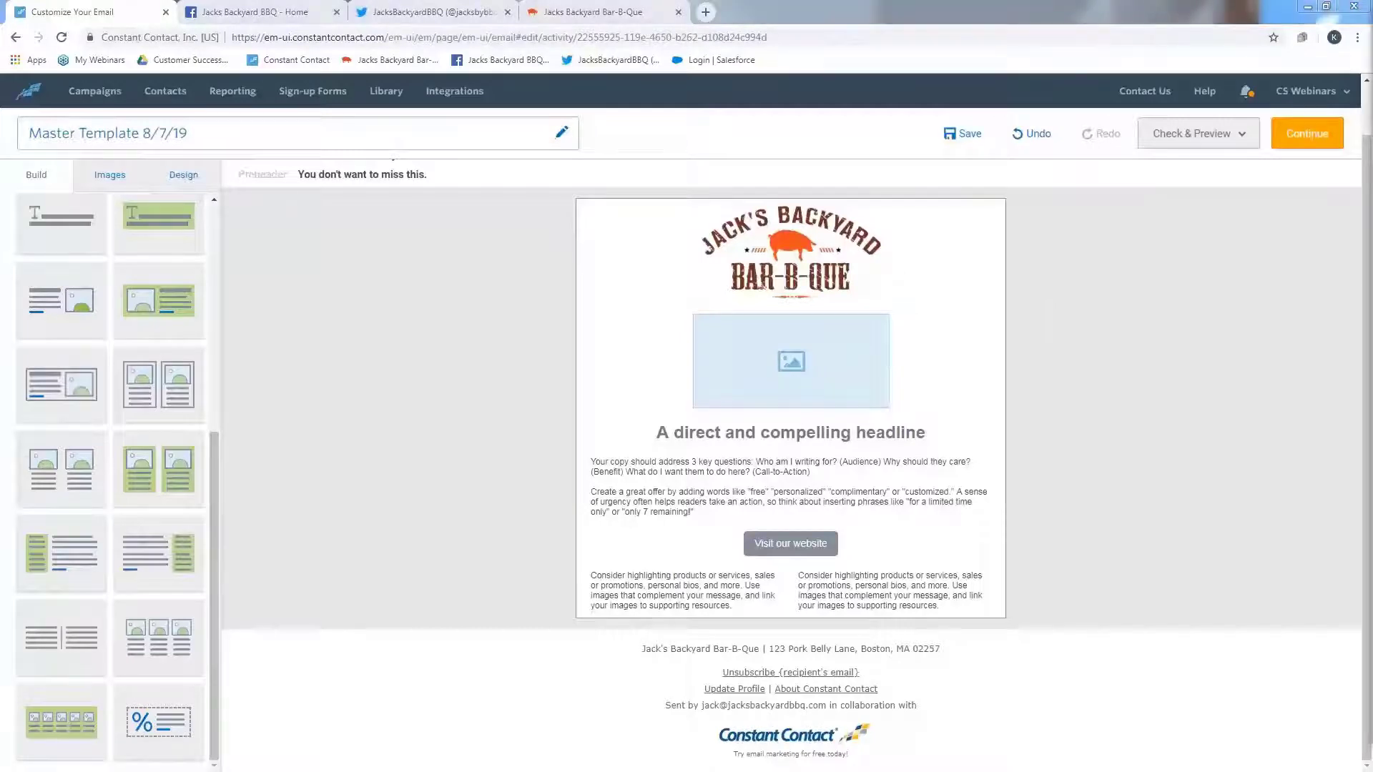
- Replace the left column's placeholder text with the pasted restaurant name, address and website
left_click(707, 591)
key("ctrl+a")
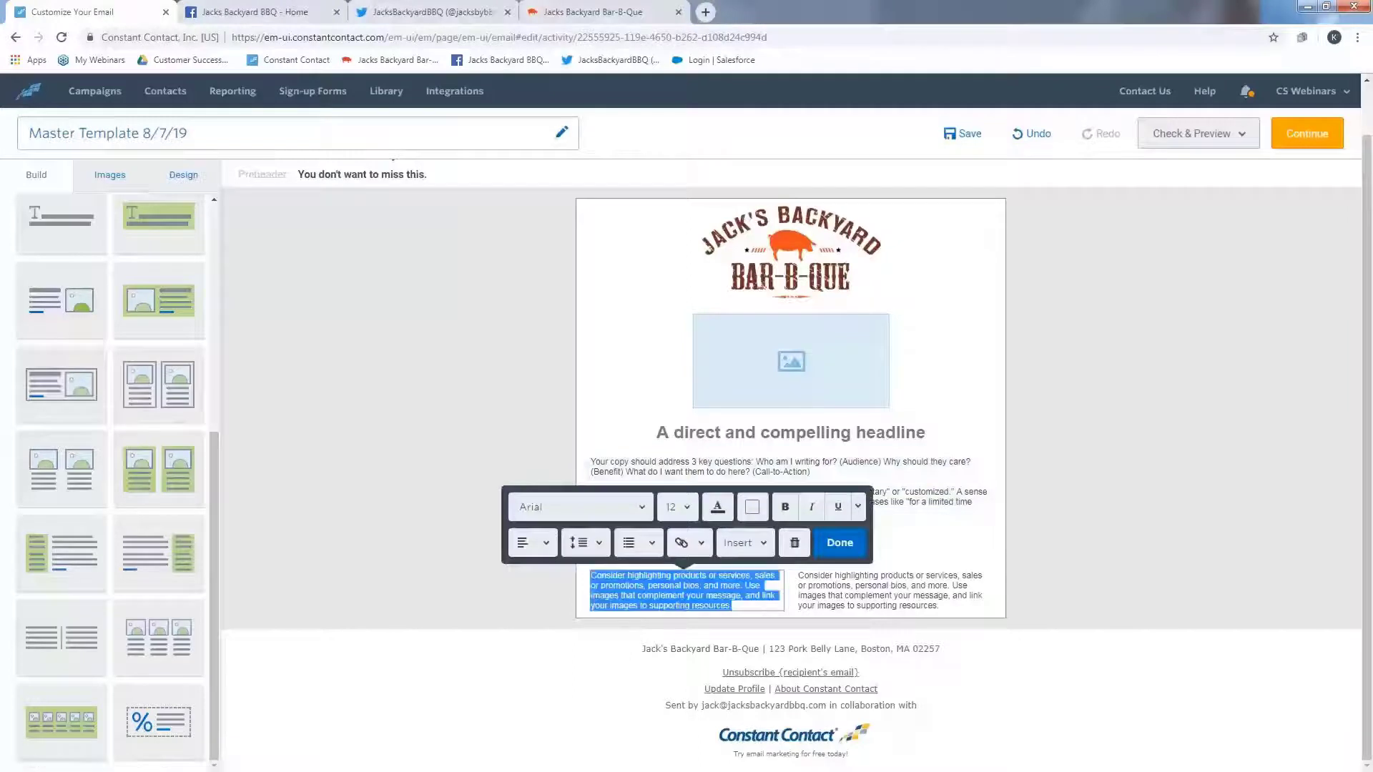
key("BackSpace")
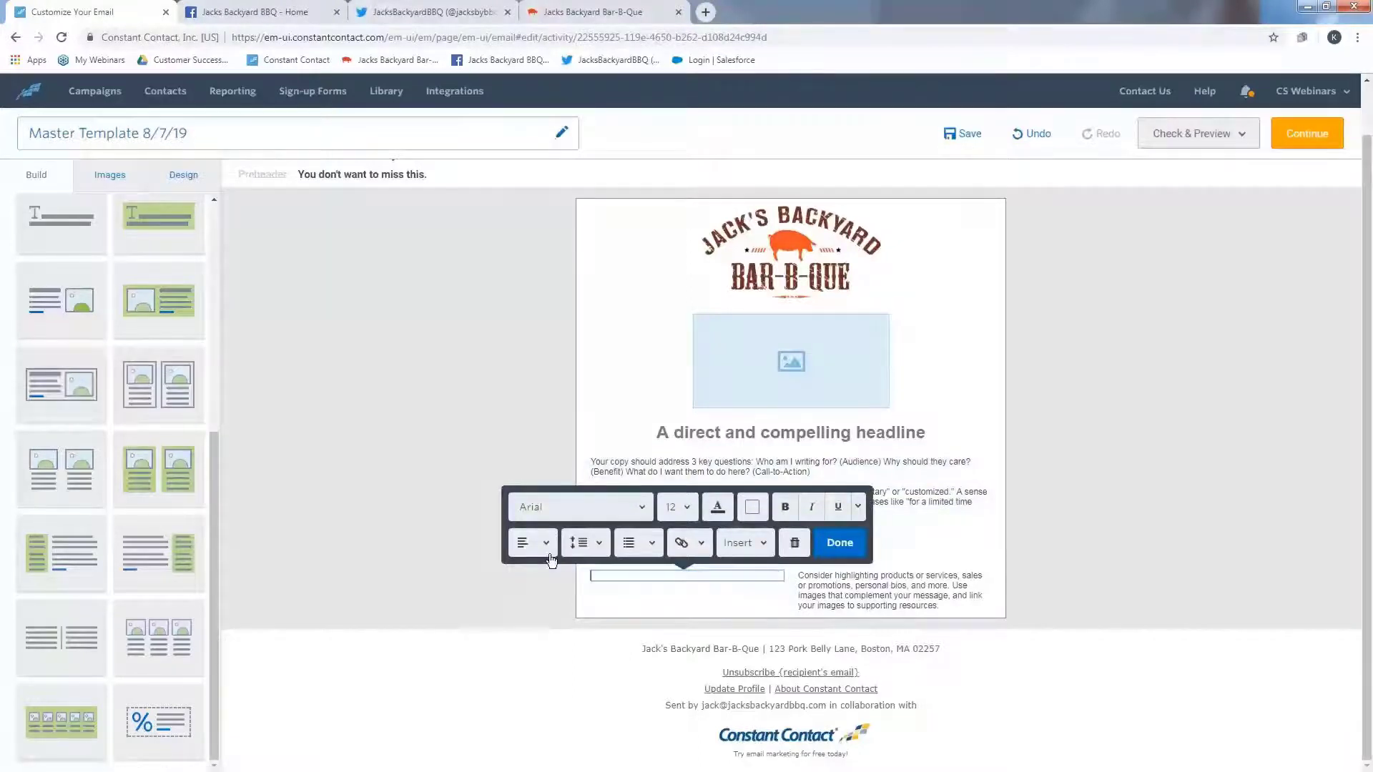
right_click(614, 578)
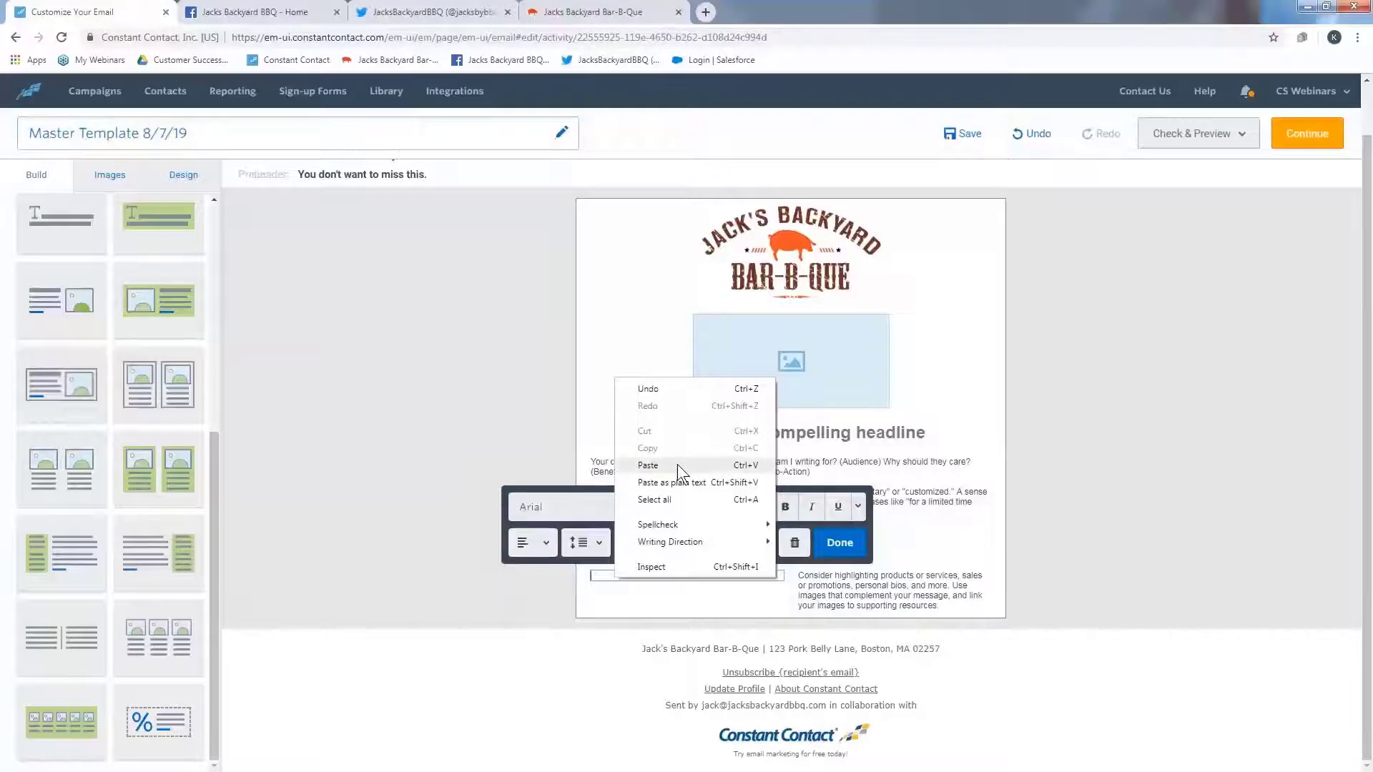
left_click(676, 465)
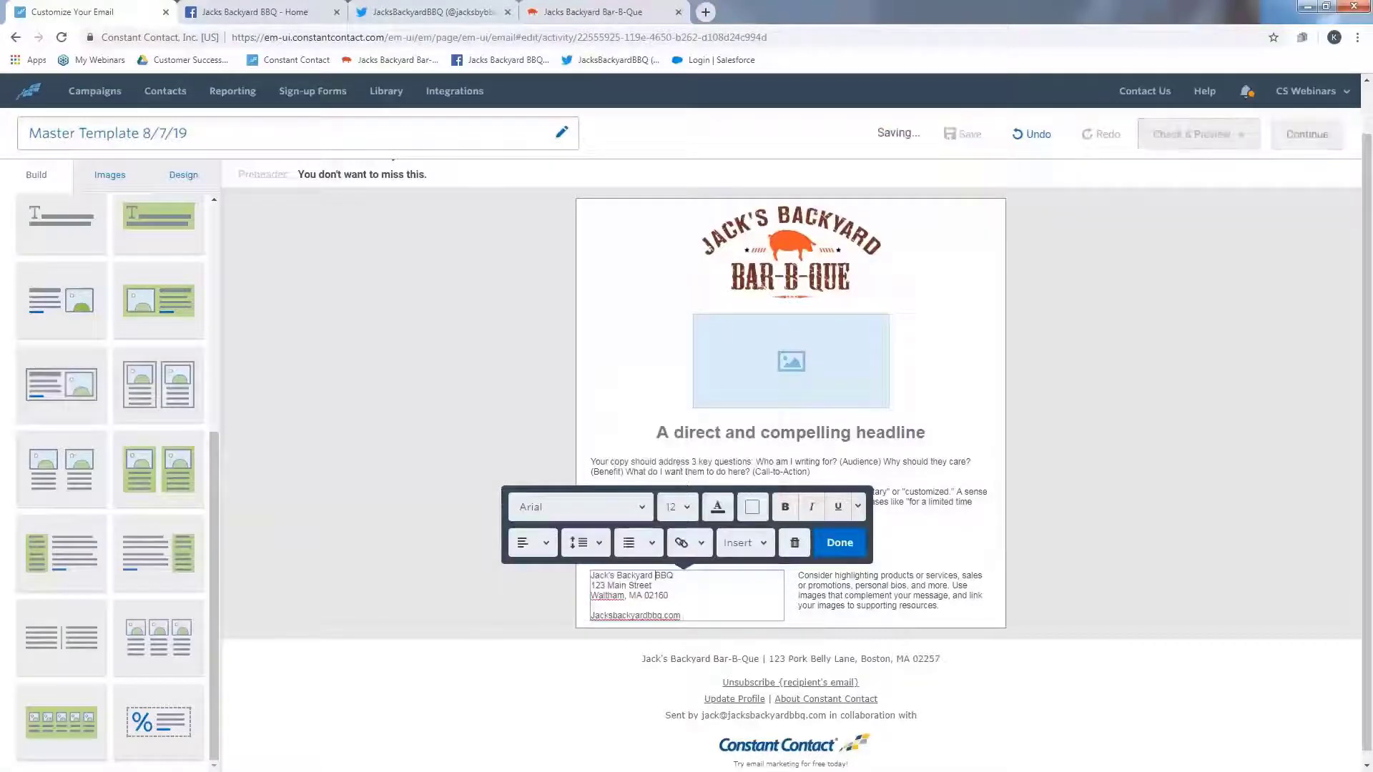
- Bold the Jack's Backyard BBQ name line in the left column
left_click_drag(675, 575, 590, 575)
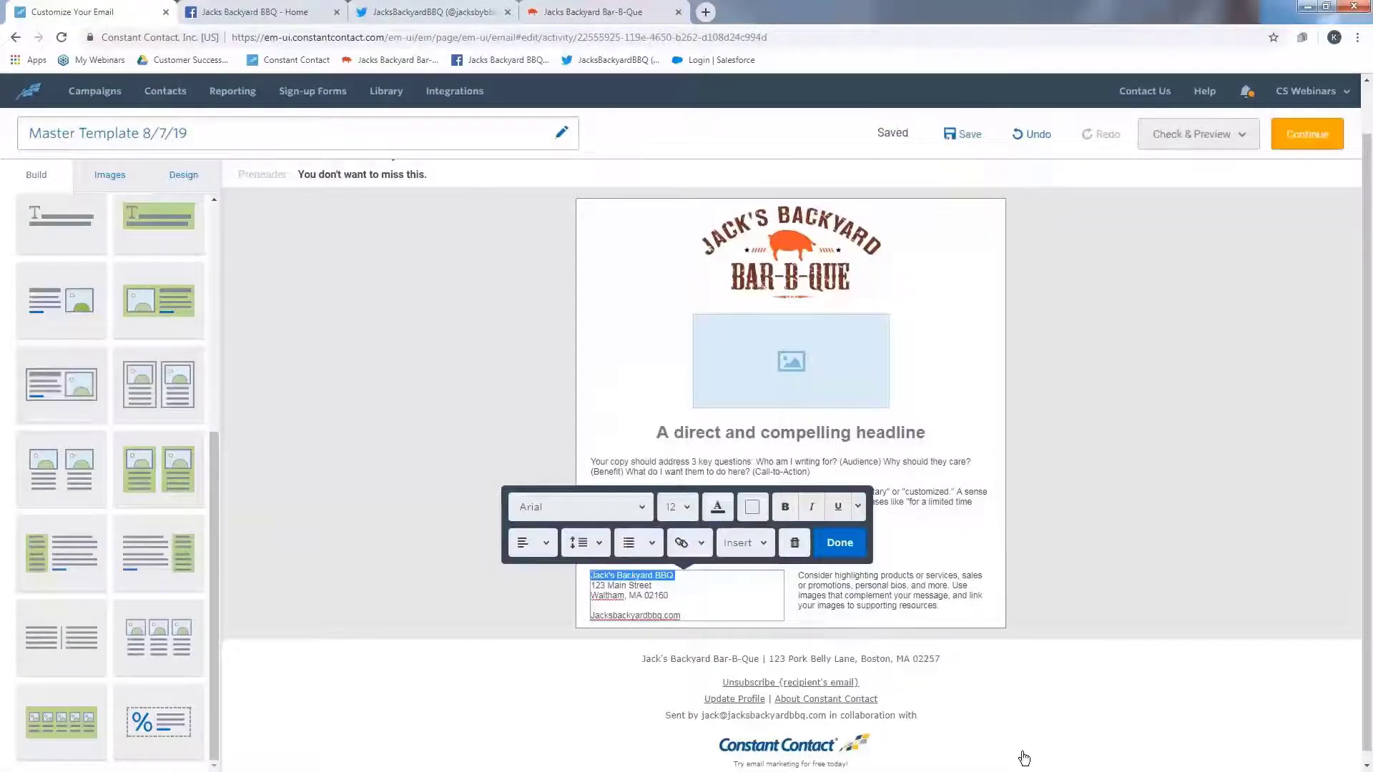
left_click(786, 508)
- Link the Jacksbackyardbbq.com text to the web page Jacksbackyardbbq.com and finish editing the column
left_click(643, 604)
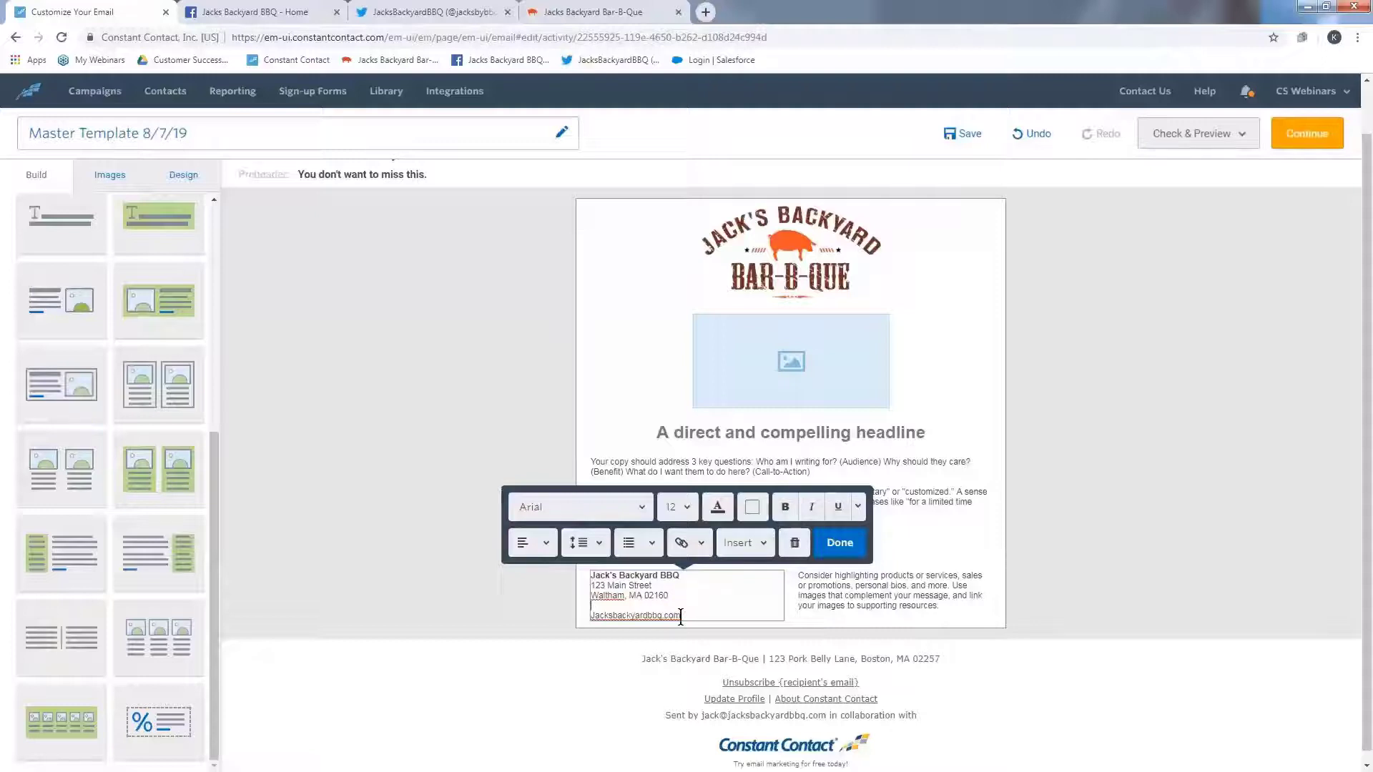
double_click(639, 616)
key("ctrl+c")
left_click(684, 548)
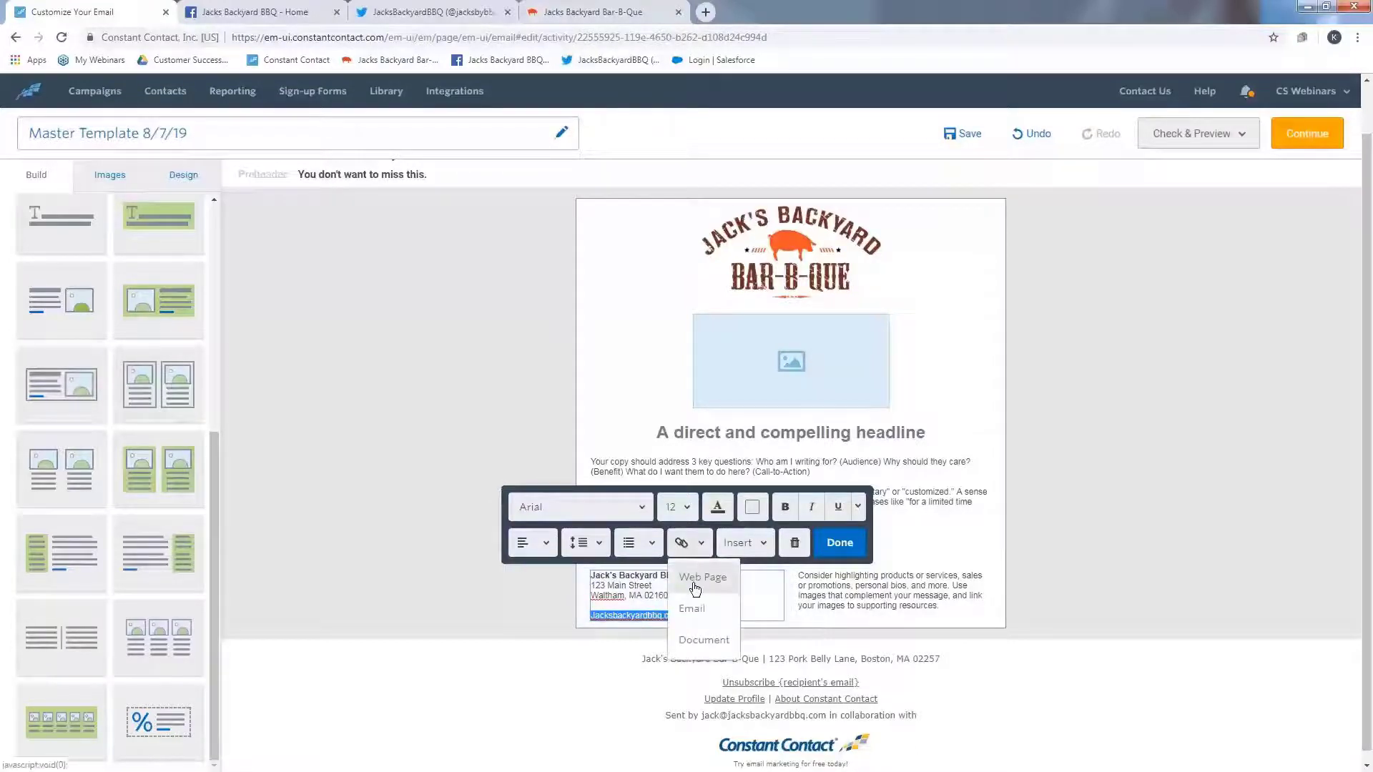
left_click(695, 578)
key("ctrl+v")
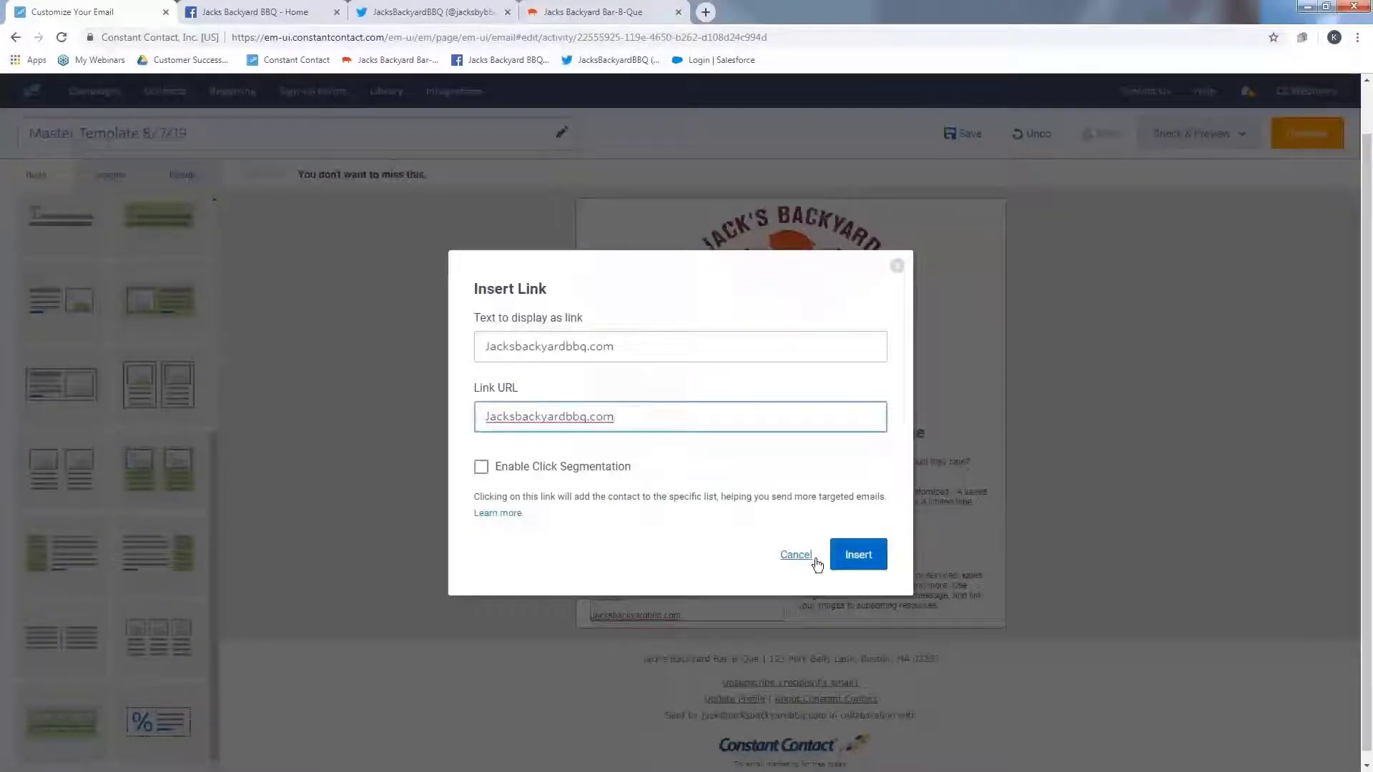
left_click(856, 556)
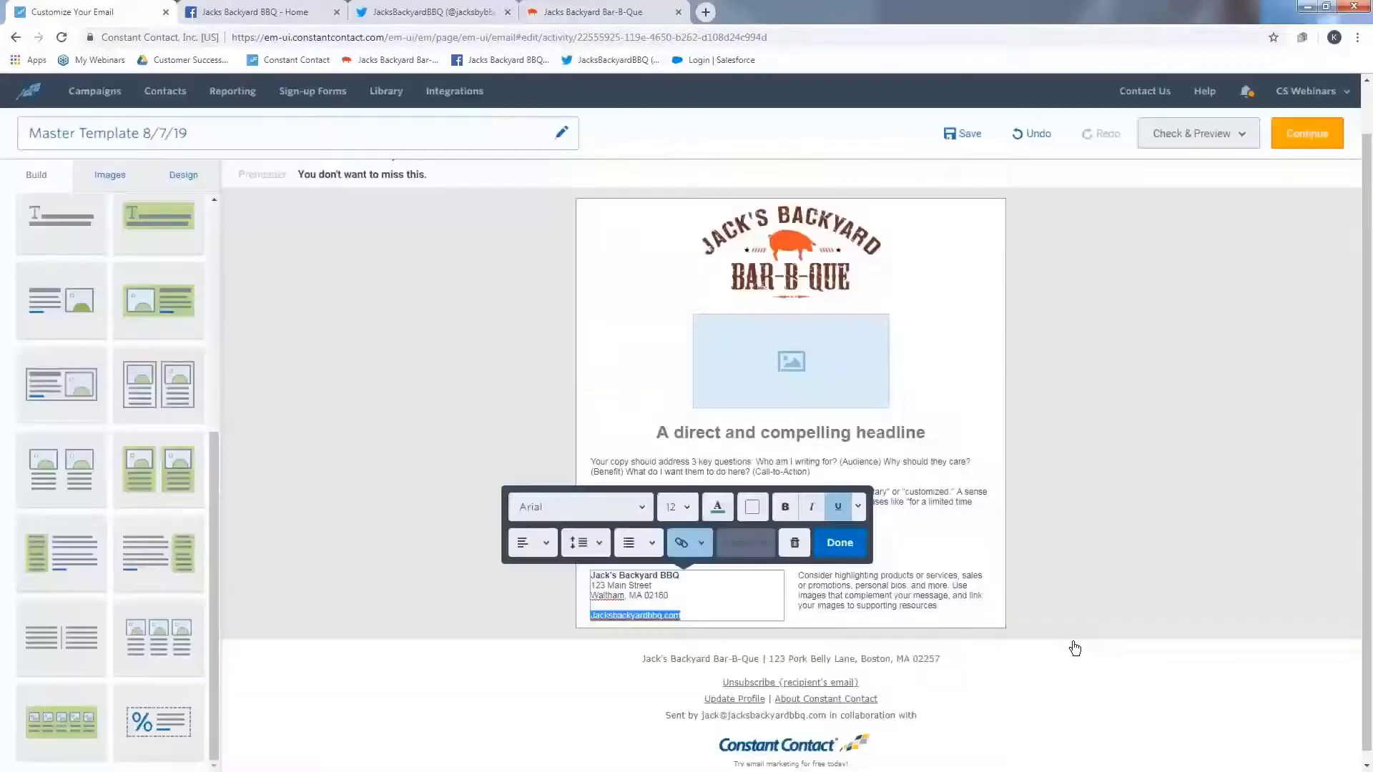
left_click(759, 609)
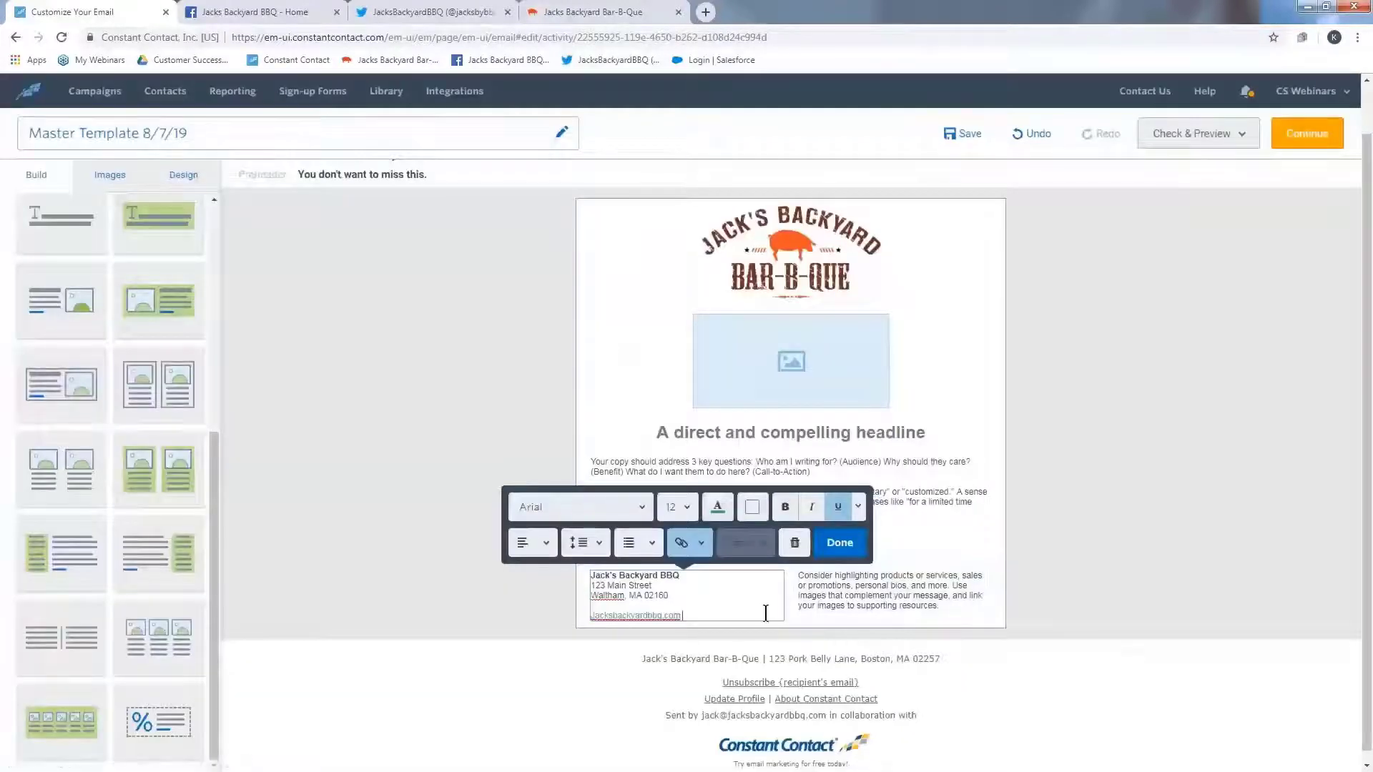
left_click(841, 543)
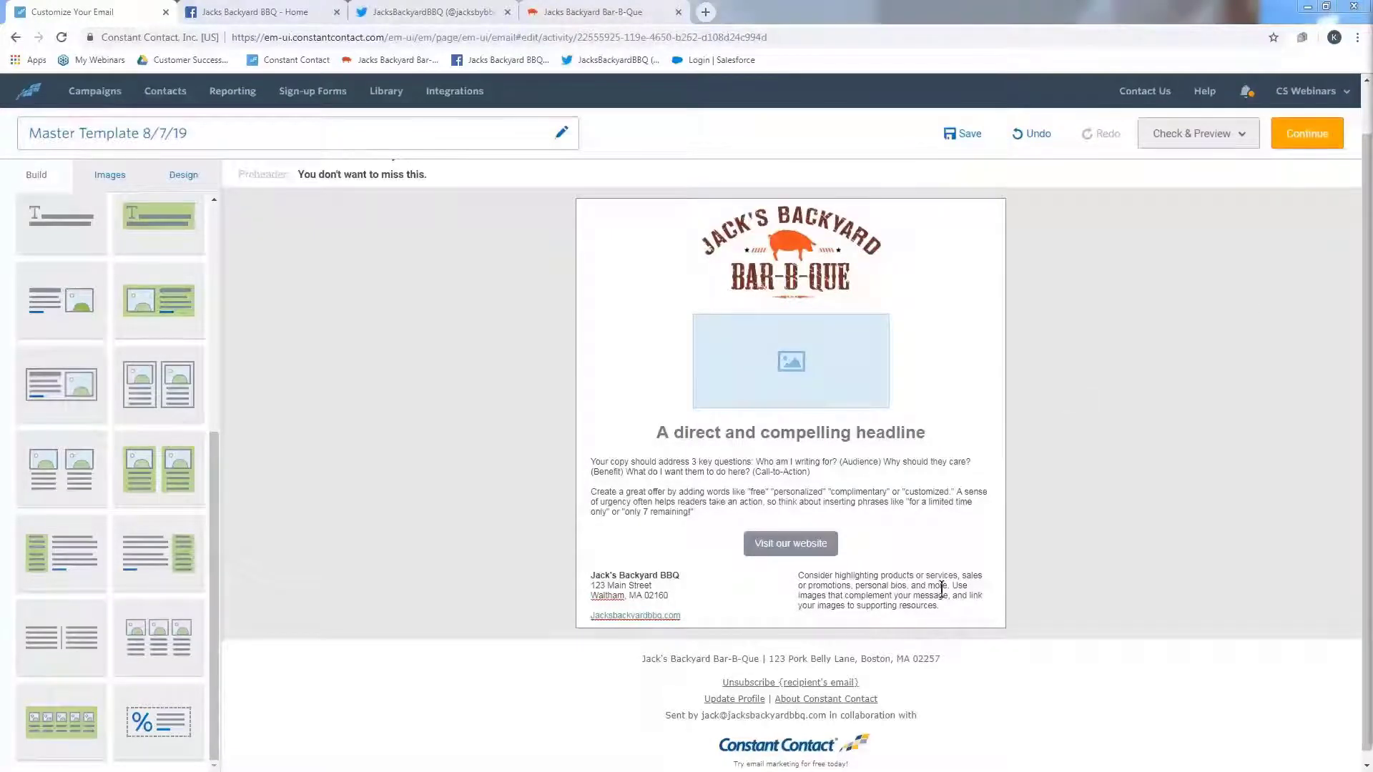
- Replace the right column's placeholder text with the pasted store hours and phone number
left_click(927, 606)
left_click_drag(944, 606, 789, 574)
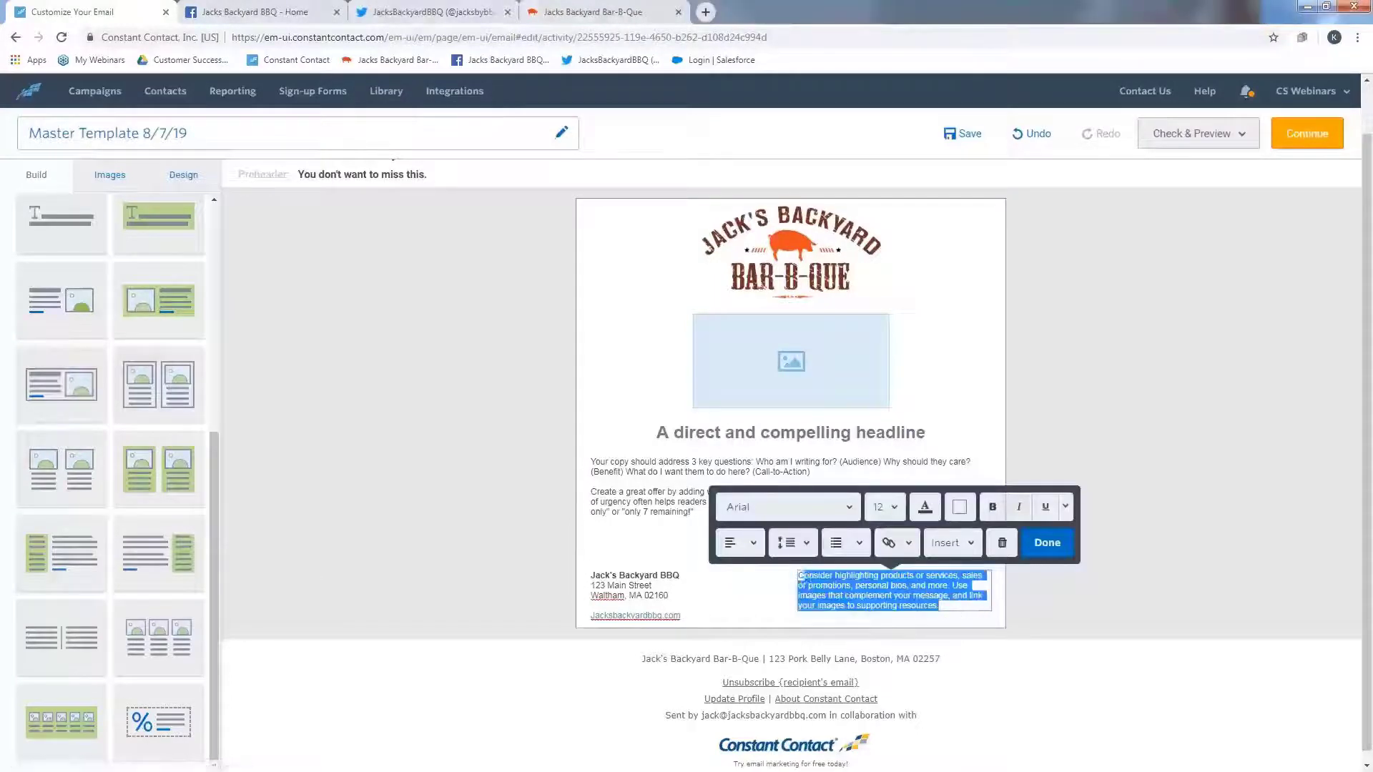
key("ctrl+v")
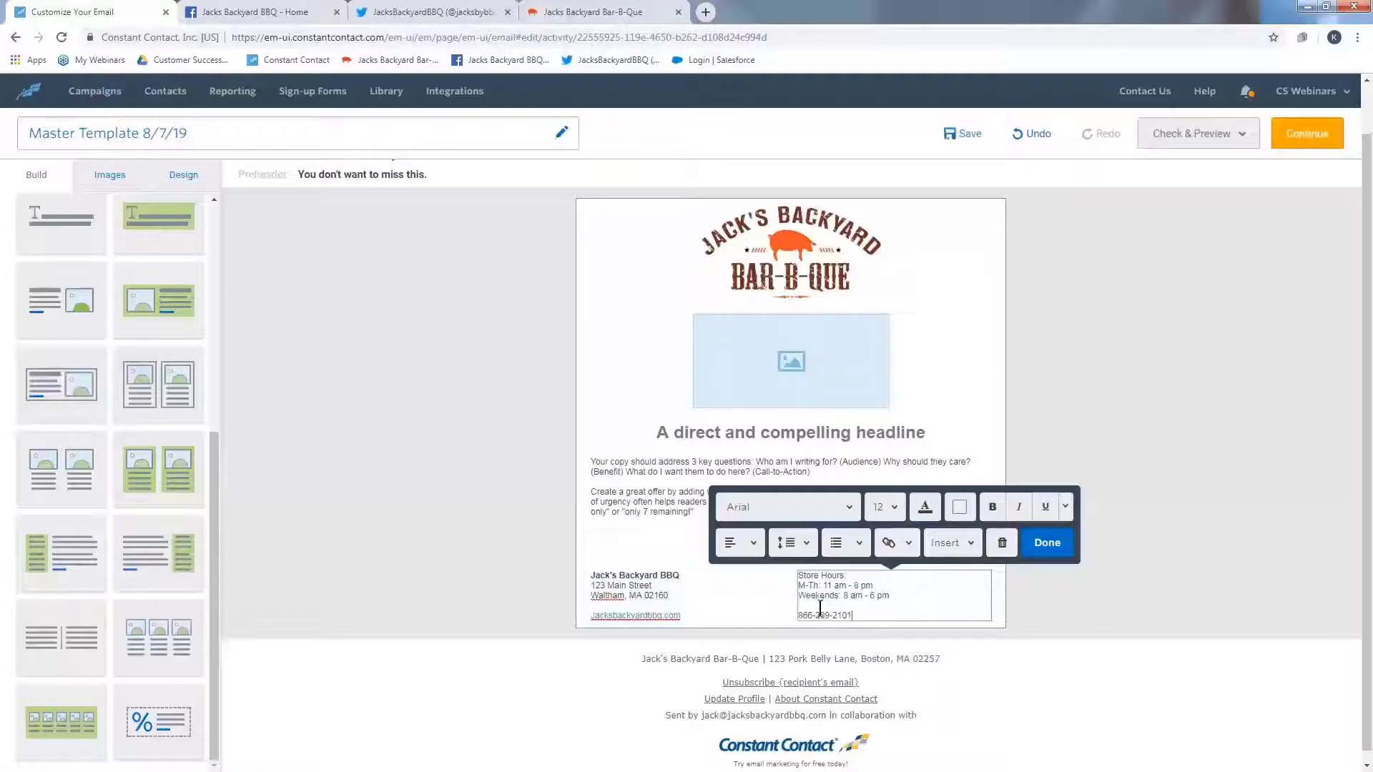
- Right-align the store hours and phone text and finish editing the column
left_click_drag(851, 615, 798, 574)
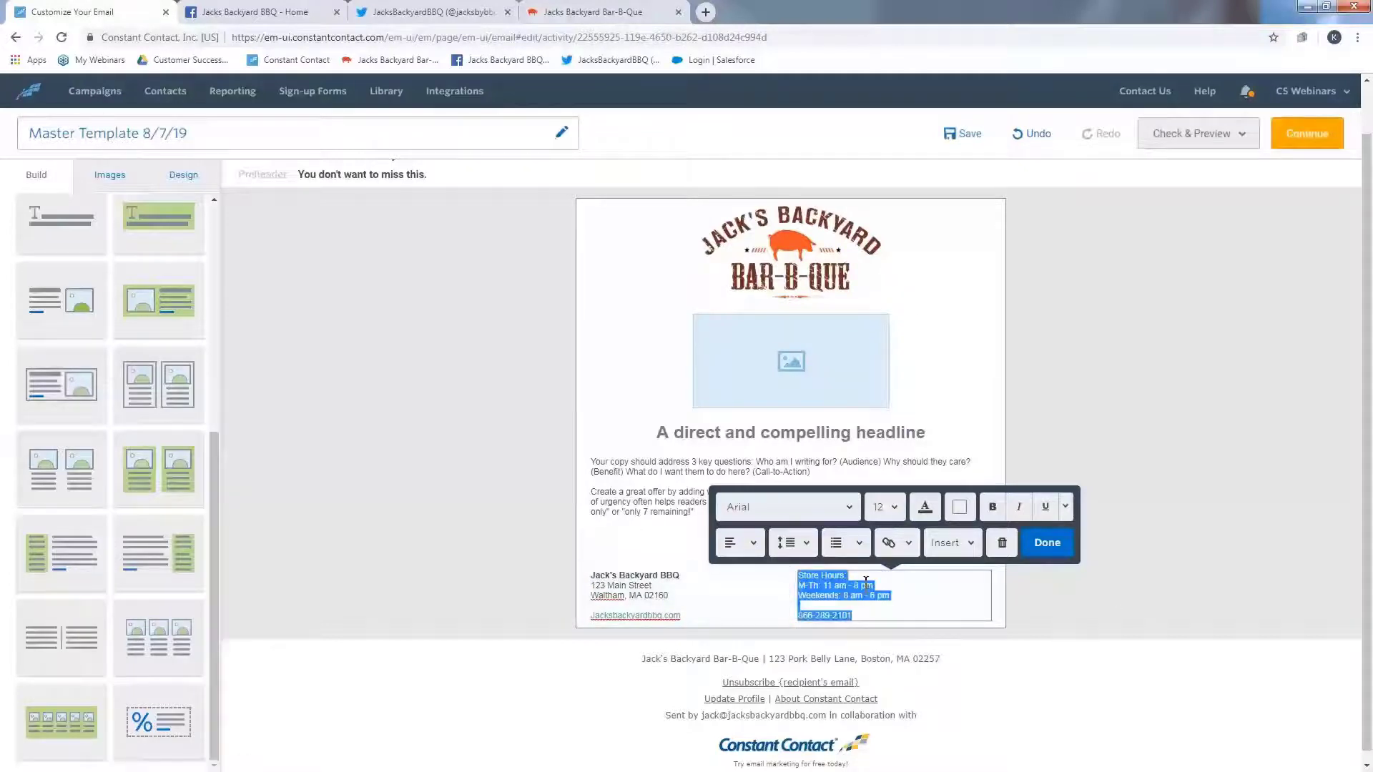
left_click(755, 546)
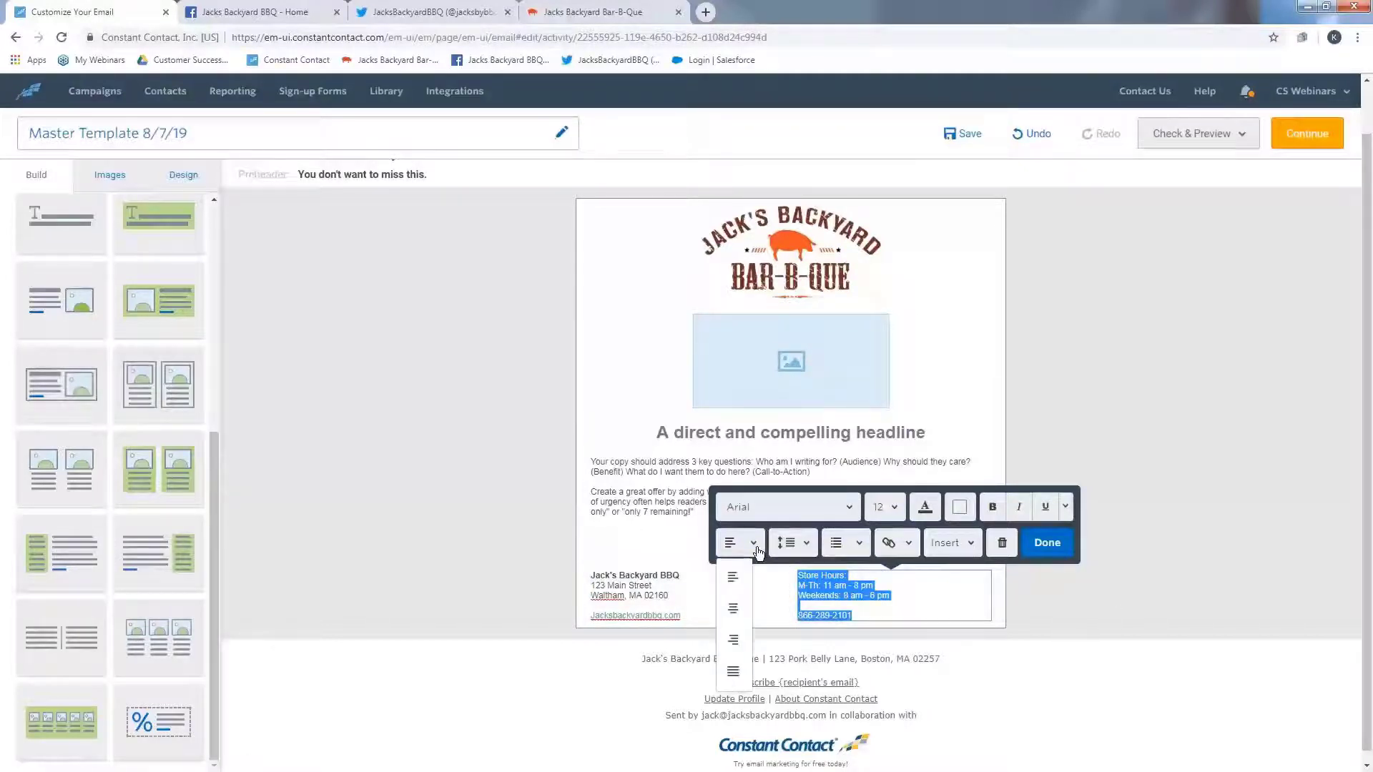
left_click(733, 639)
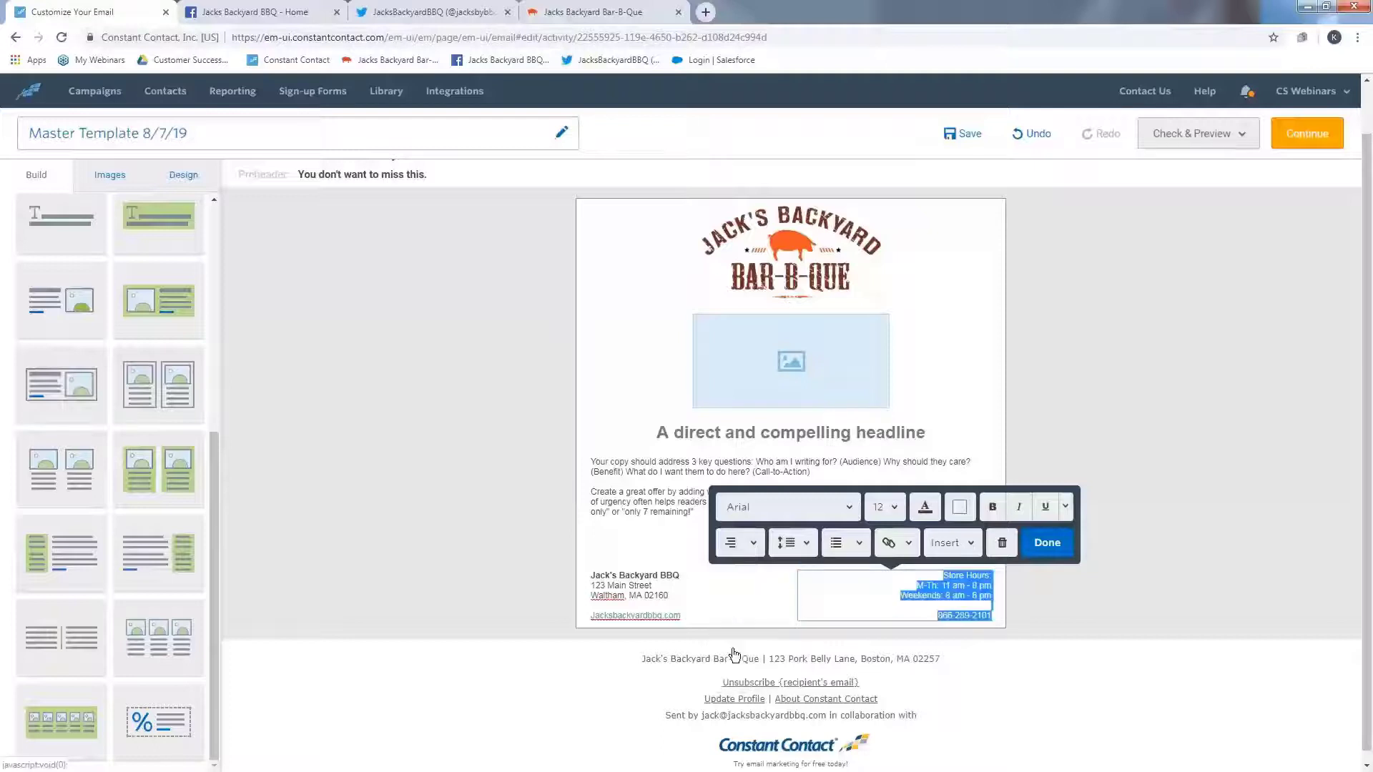
left_click(1045, 542)
left_click(886, 603)
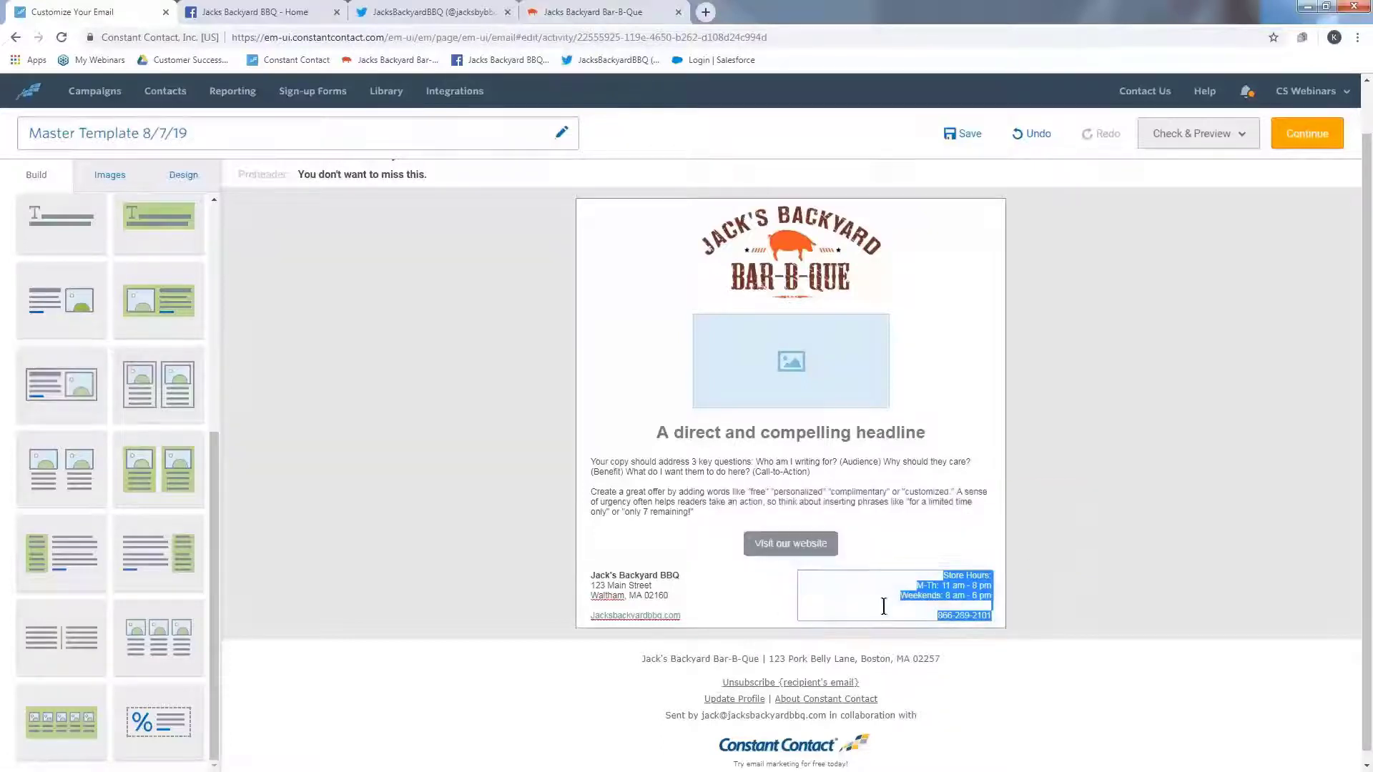
left_click(885, 602)
left_click(1046, 543)
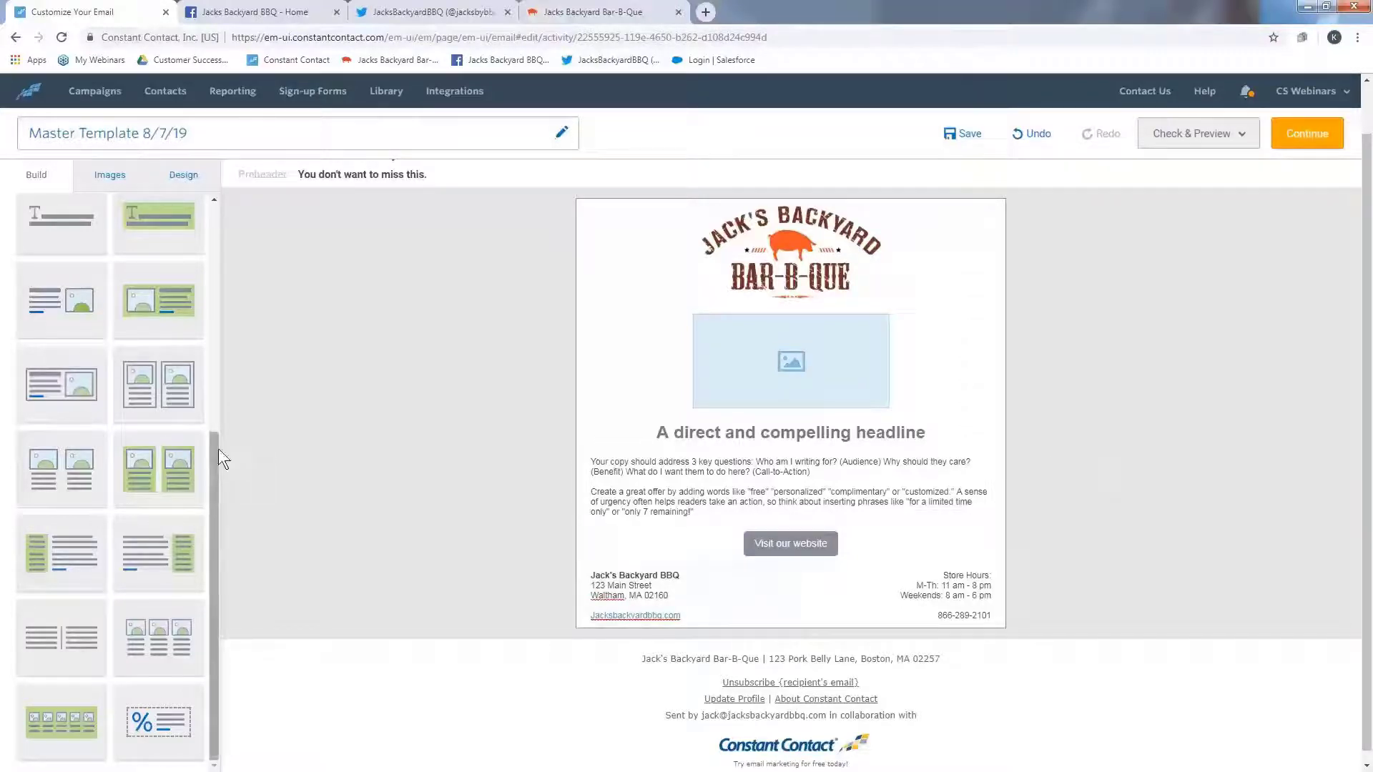
- Add a social block below the address and store hours columns and open its settings
left_click_drag(218, 448, 210, 196)
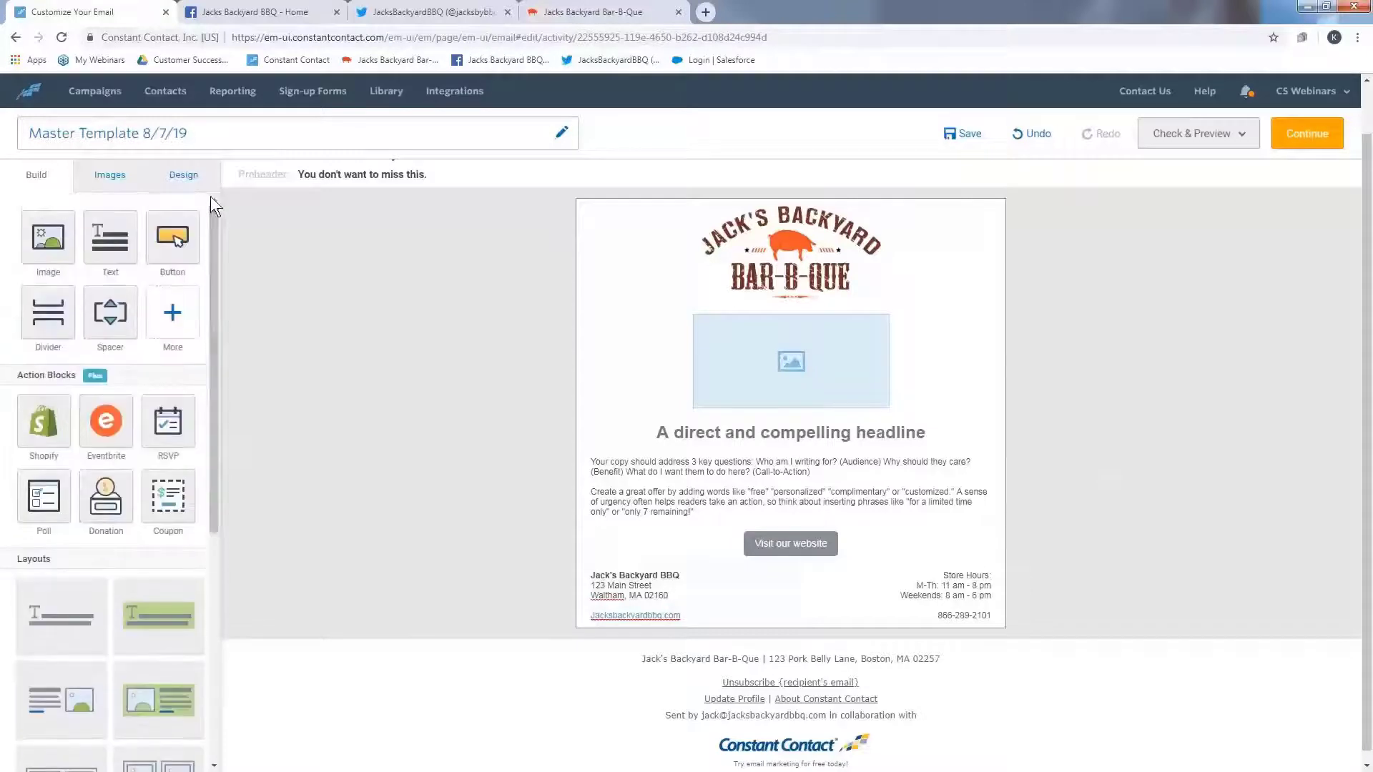
left_click(172, 318)
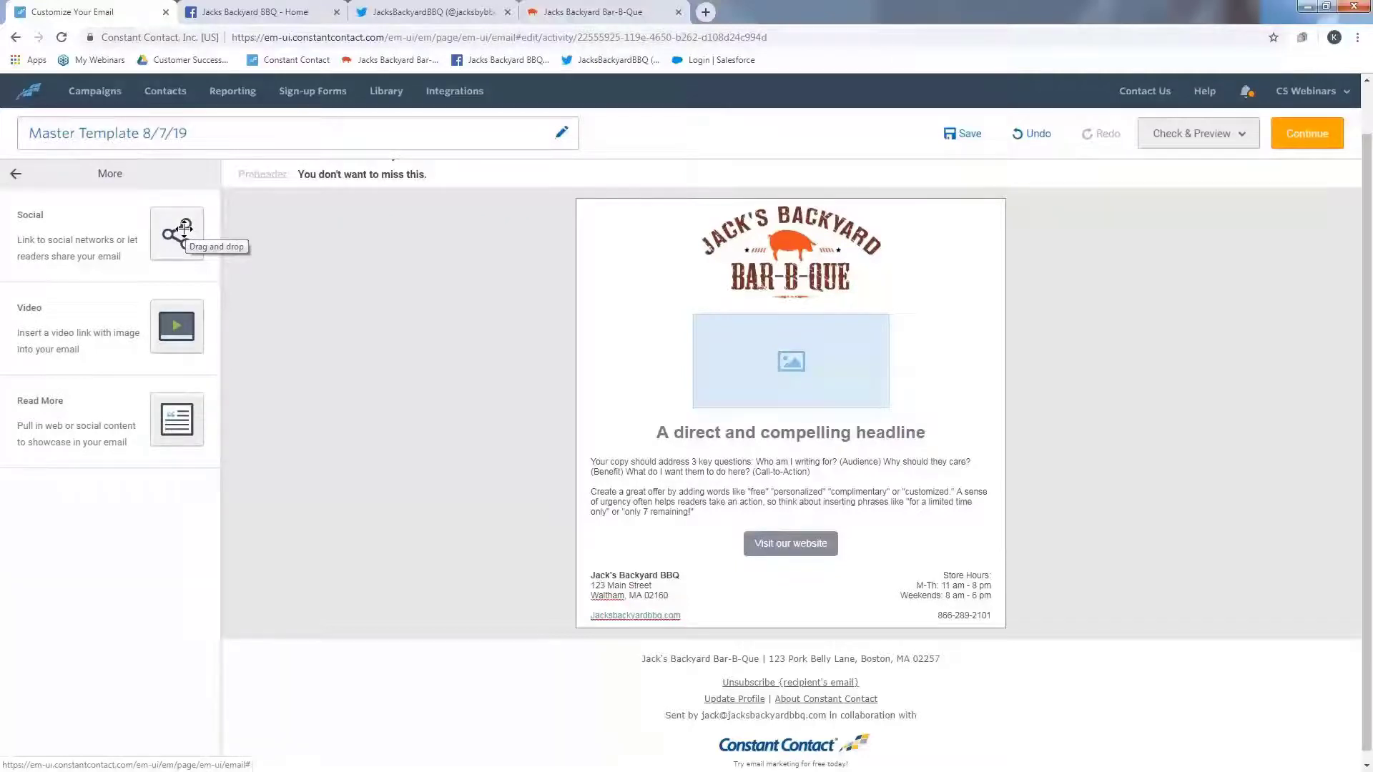
left_click_drag(184, 228, 730, 637)
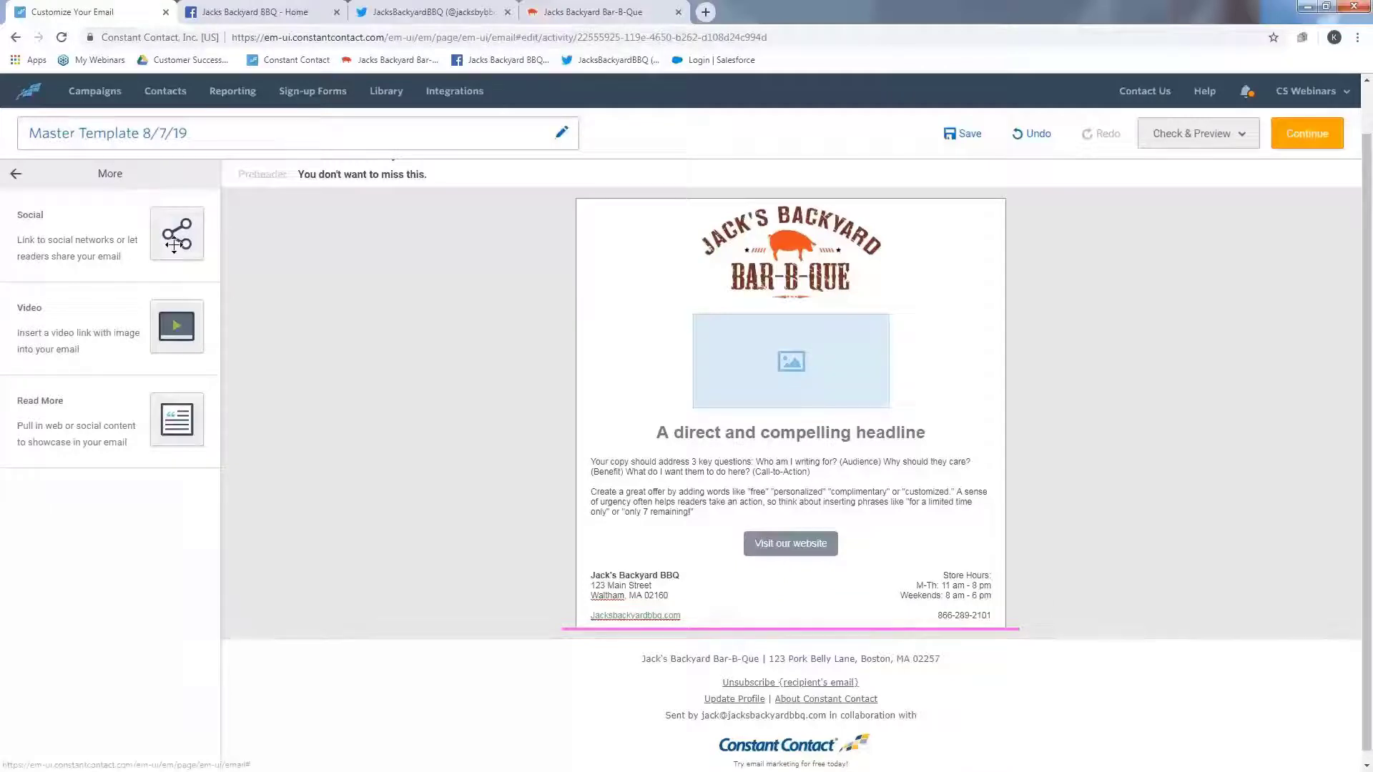
left_click_drag(176, 233, 804, 633)
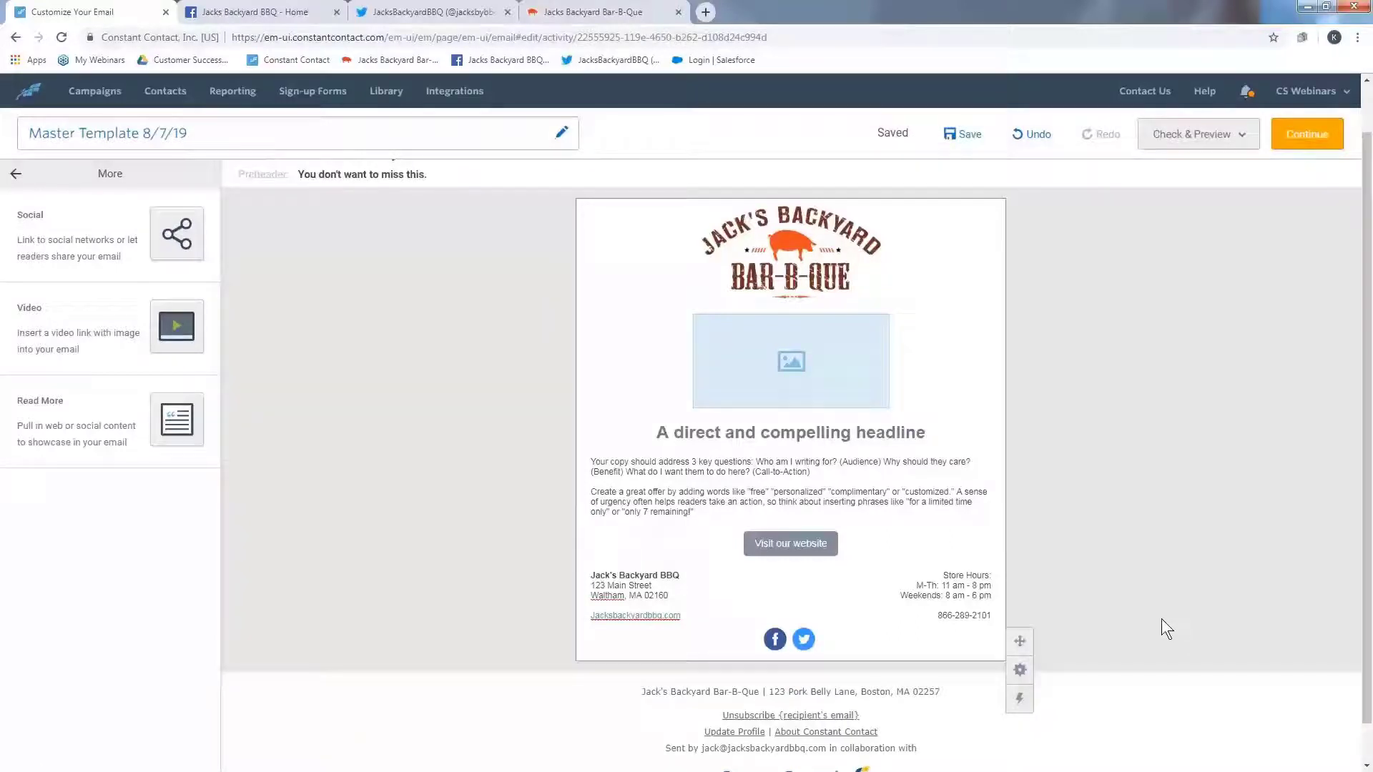
left_click(802, 639)
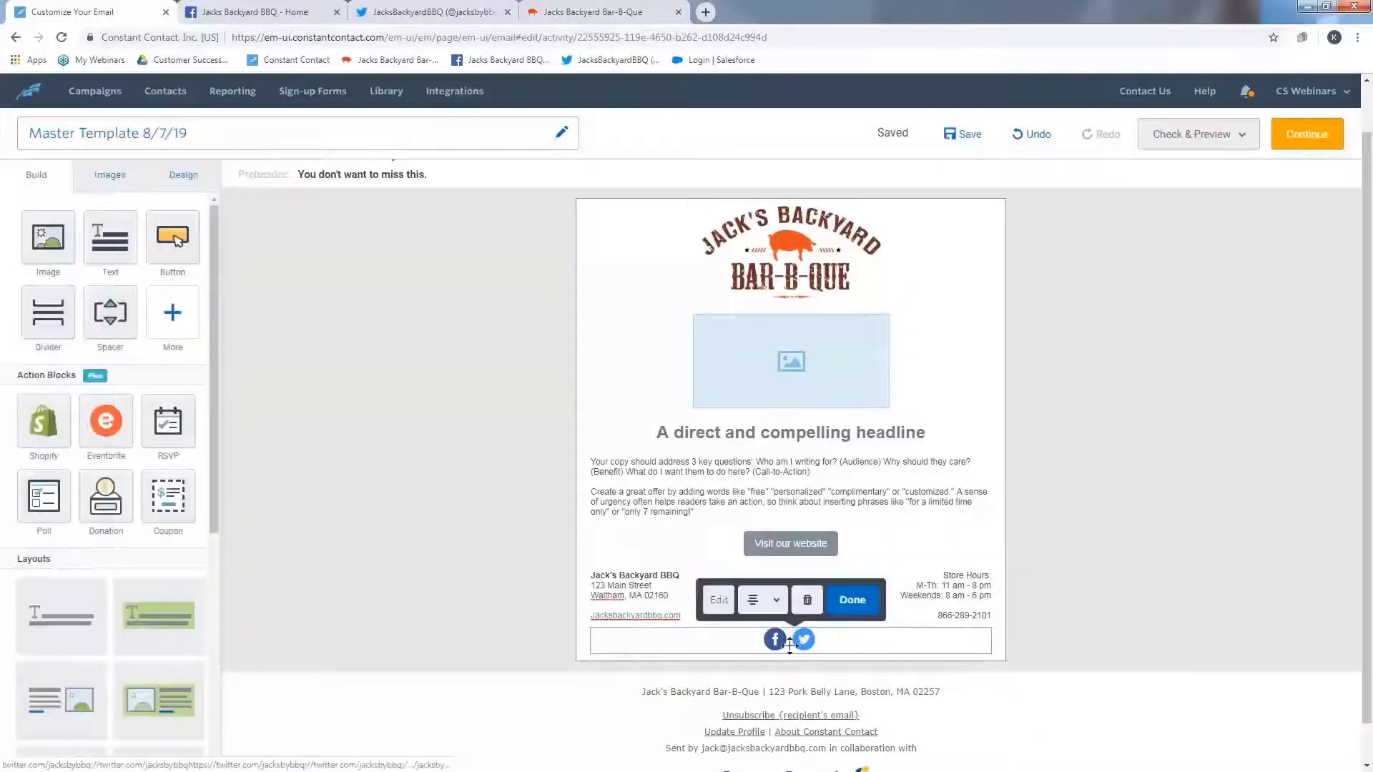
left_click(717, 604)
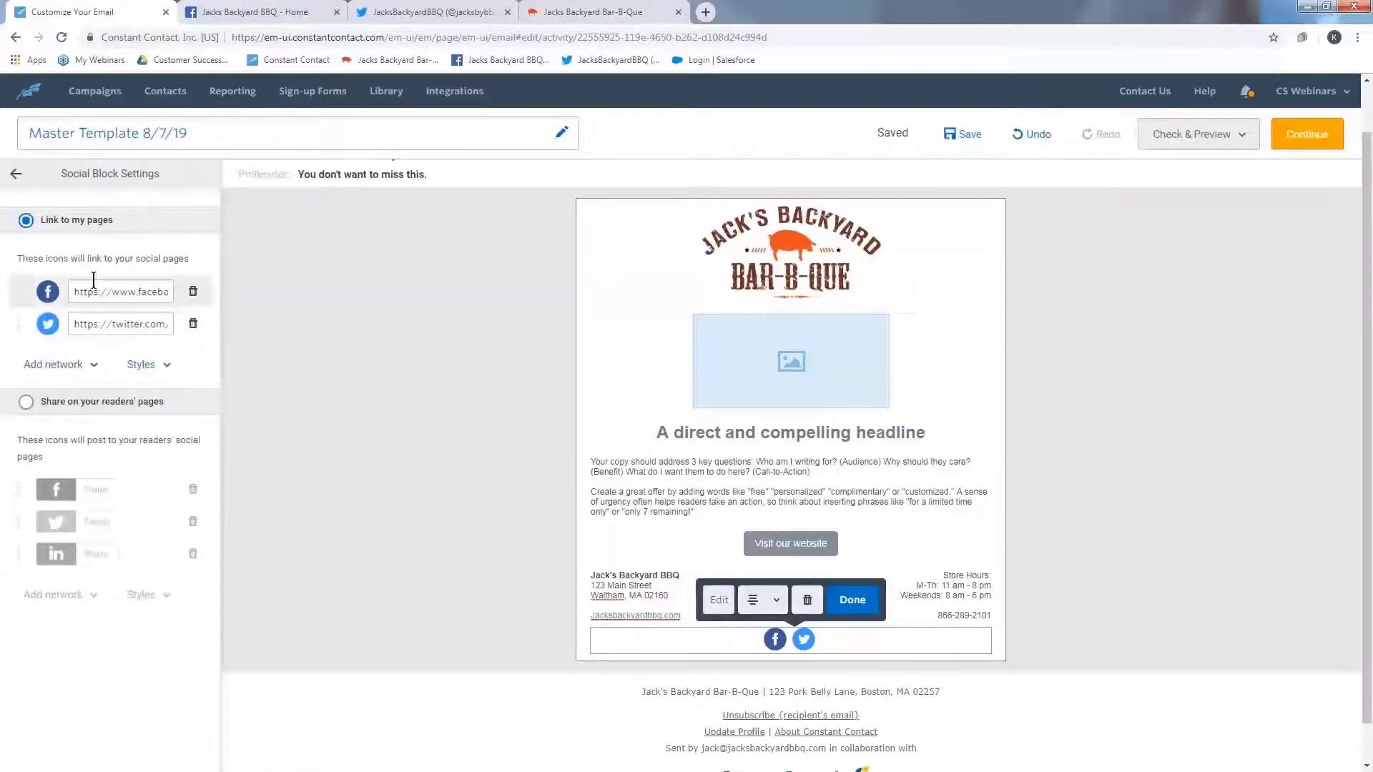
left_click(58, 365)
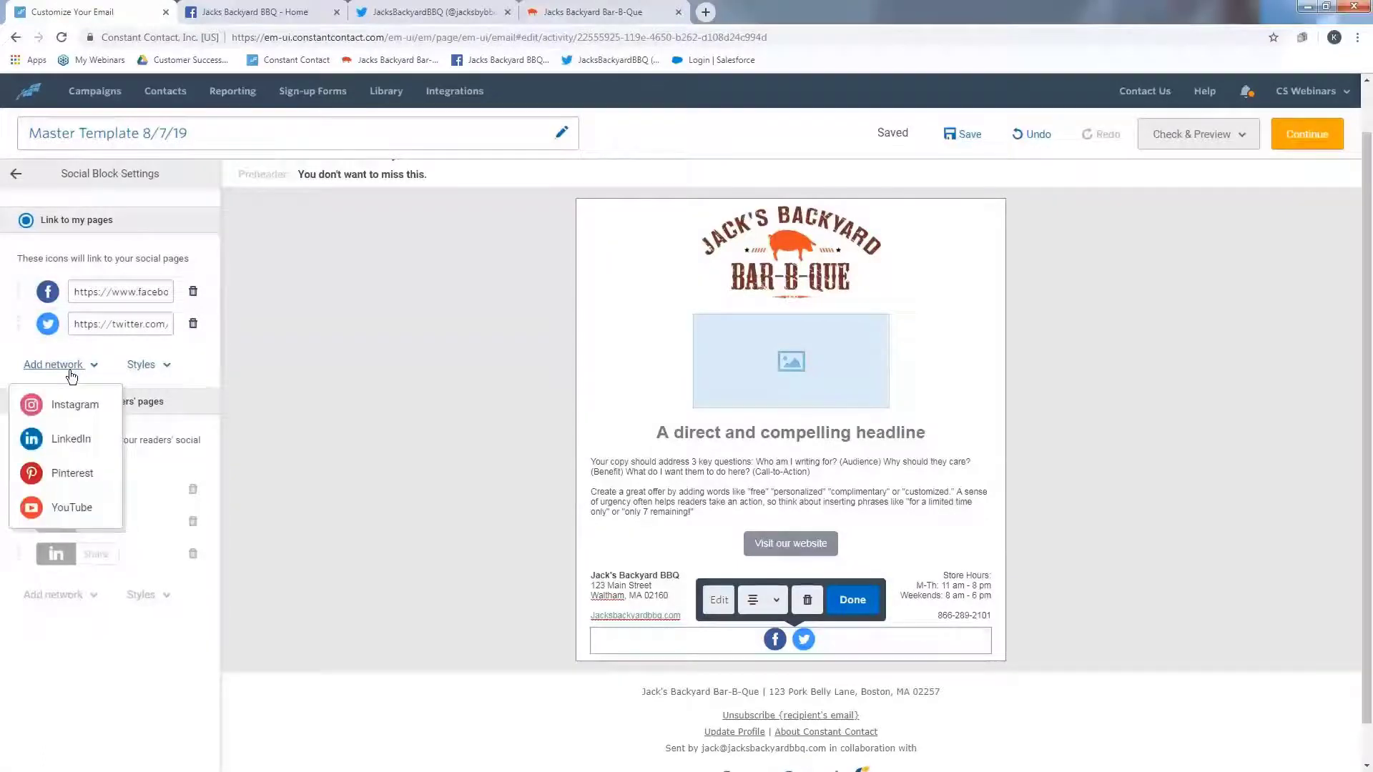
left_click(87, 420)
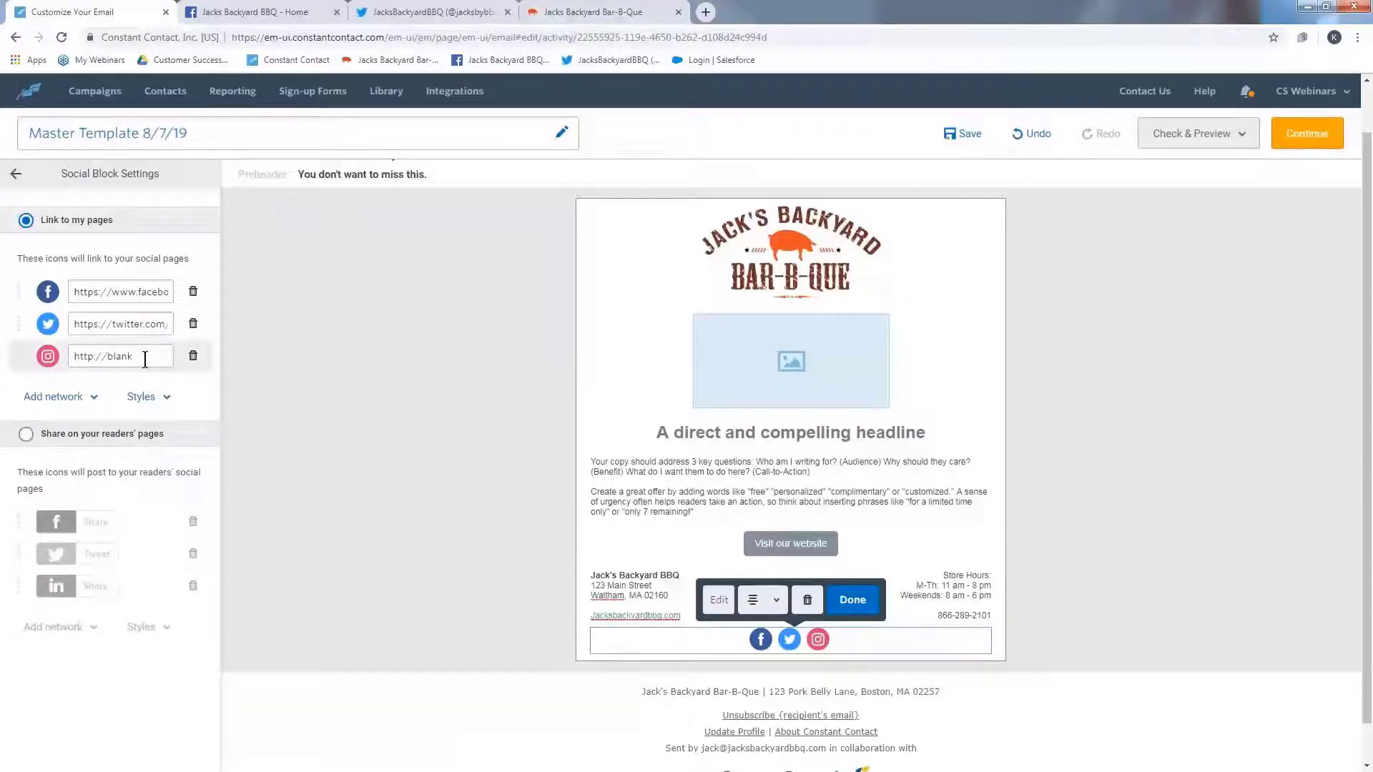
double_click(120, 356)
triple_click(144, 359)
left_click(191, 366)
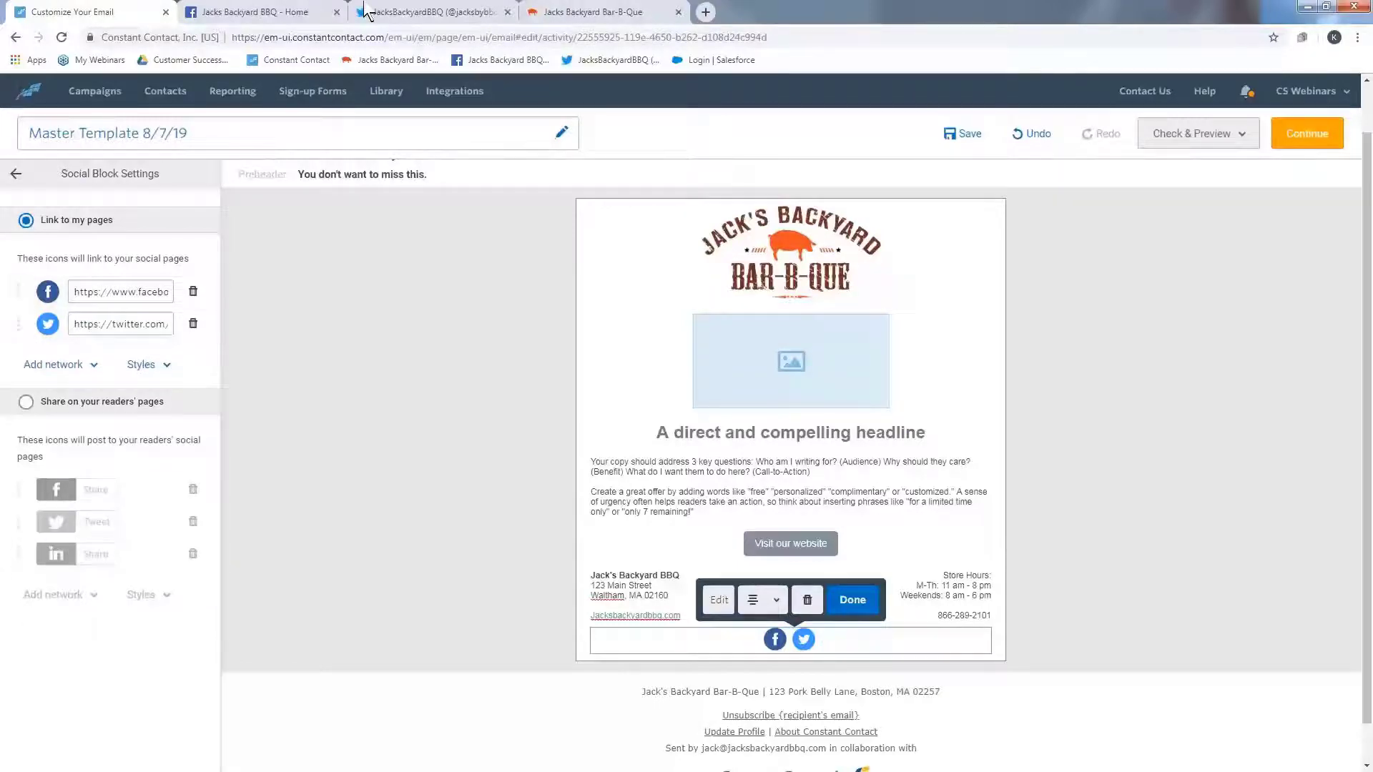
- Copy the Facebook page's URL and paste it as the social block's Facebook link
left_click(299, 13)
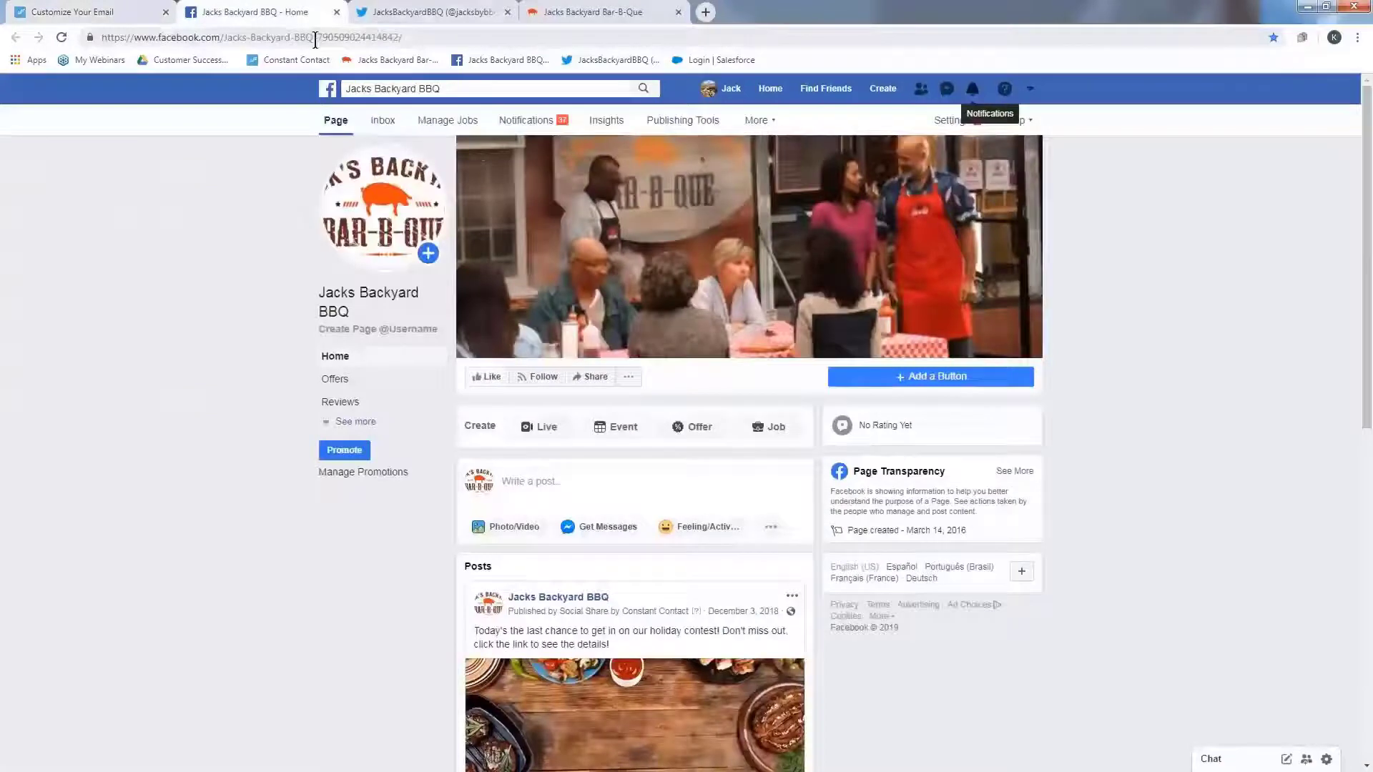
left_click(315, 37)
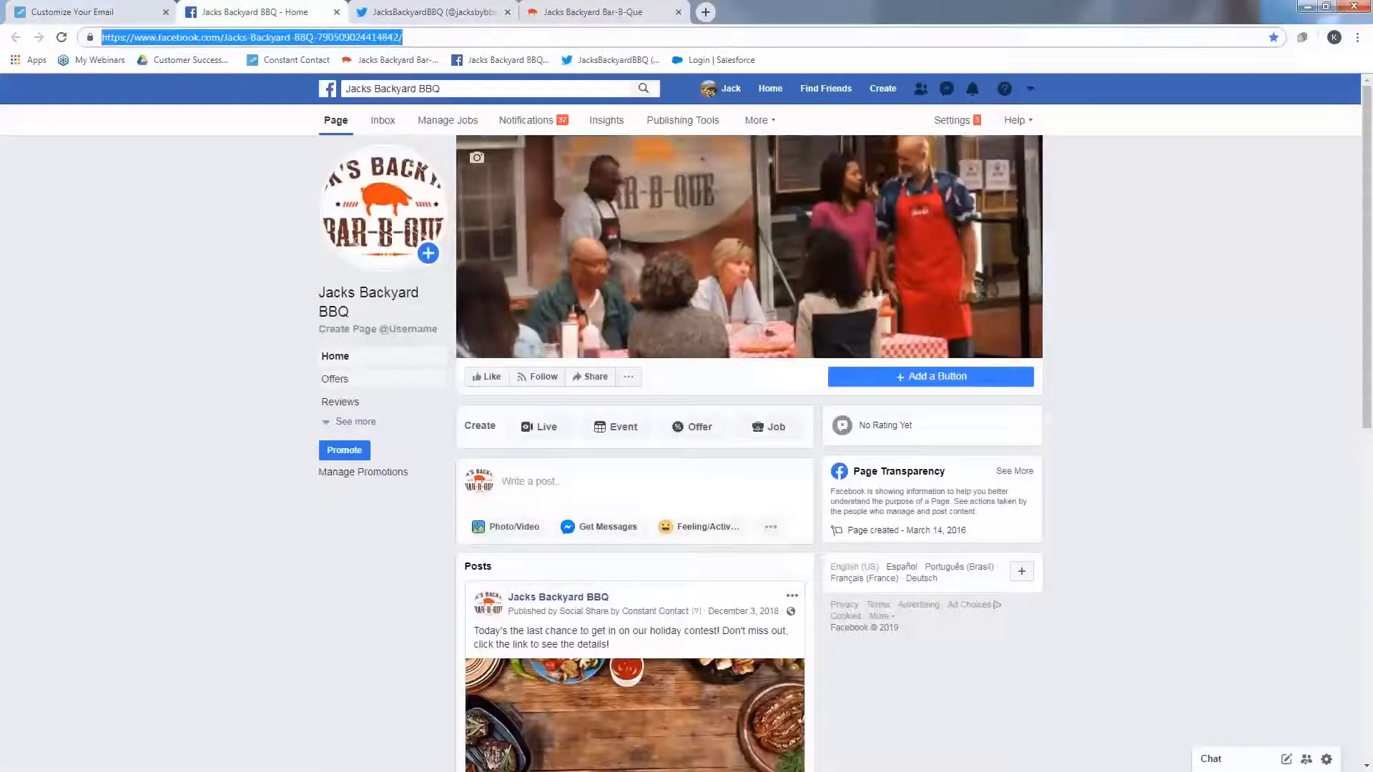
left_click(29, 10)
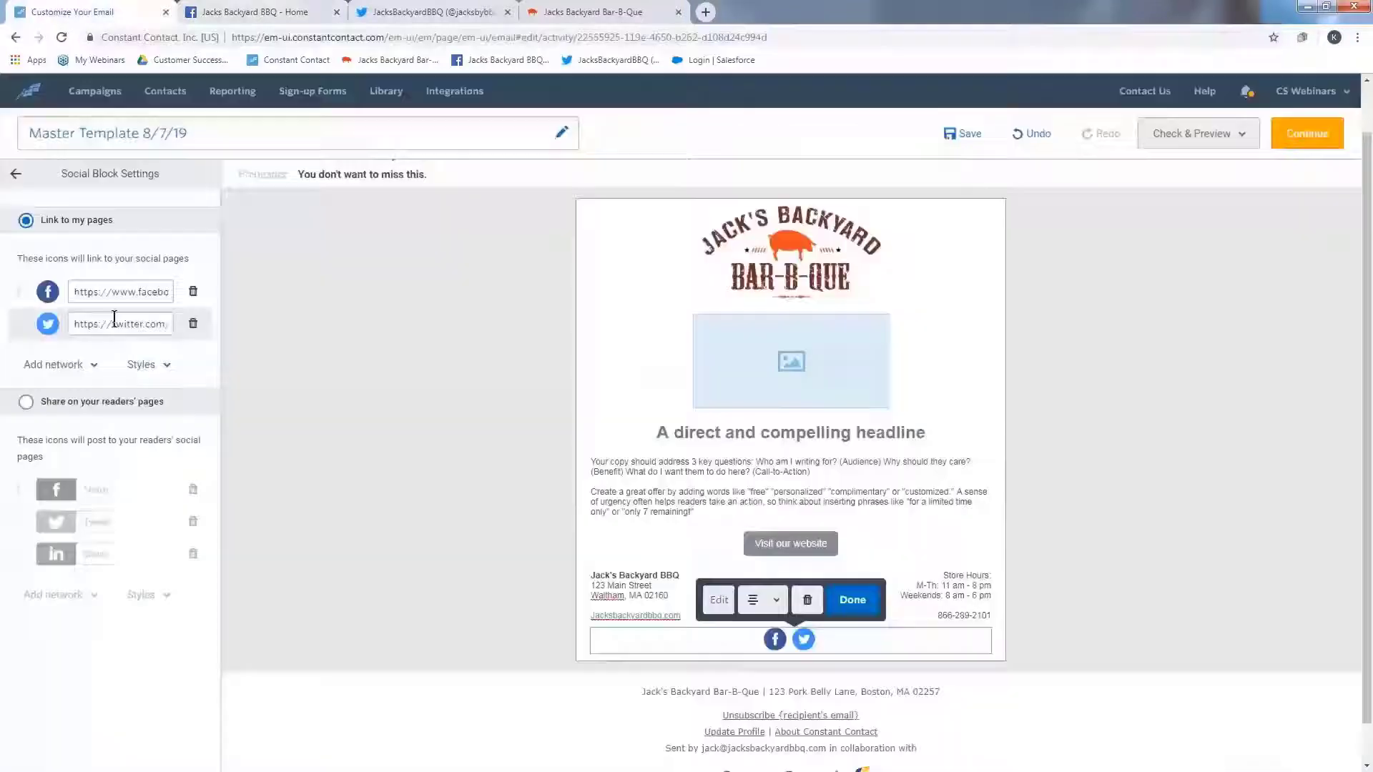
triple_click(107, 291)
key("ctrl+v")
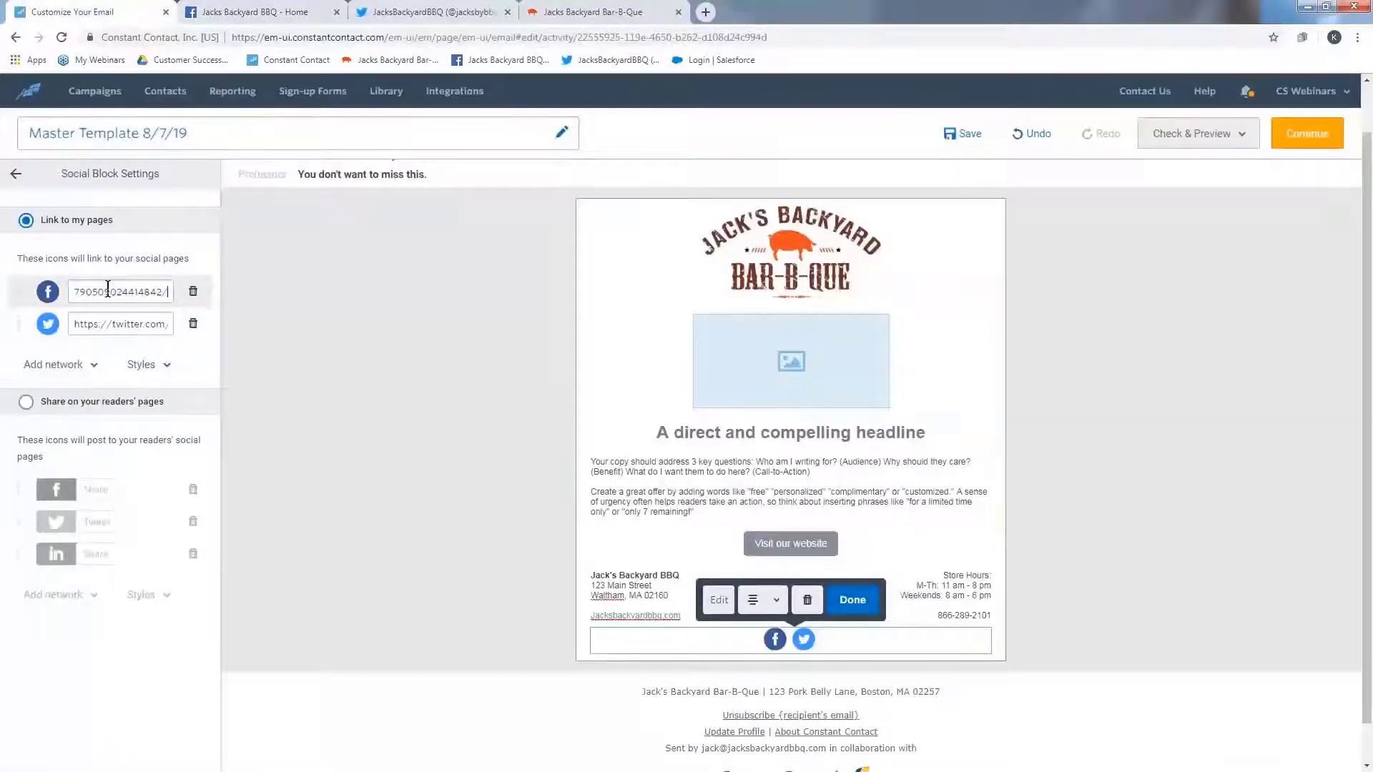
- Copy the Twitter profile URL, paste it as the Twitter link, and finish editing the social block
left_click(417, 15)
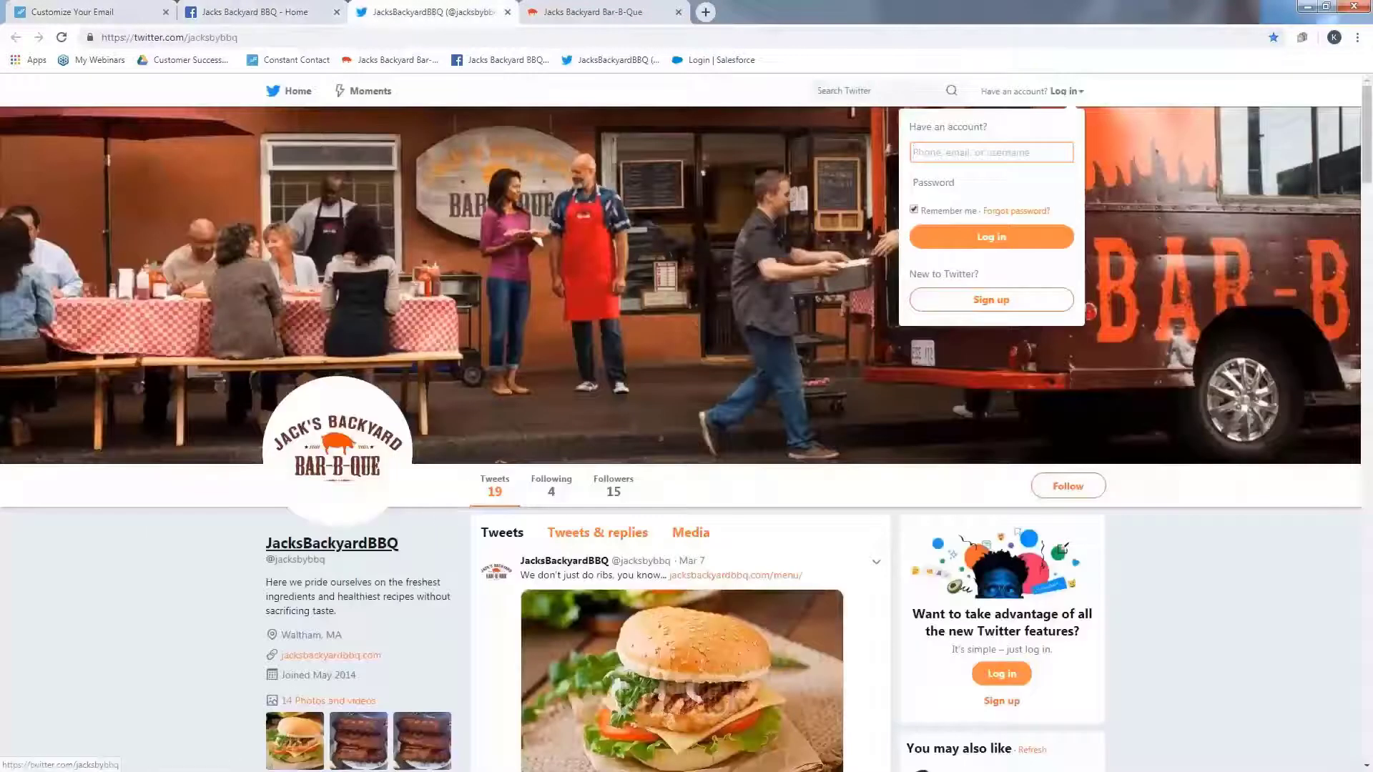
left_click(299, 33)
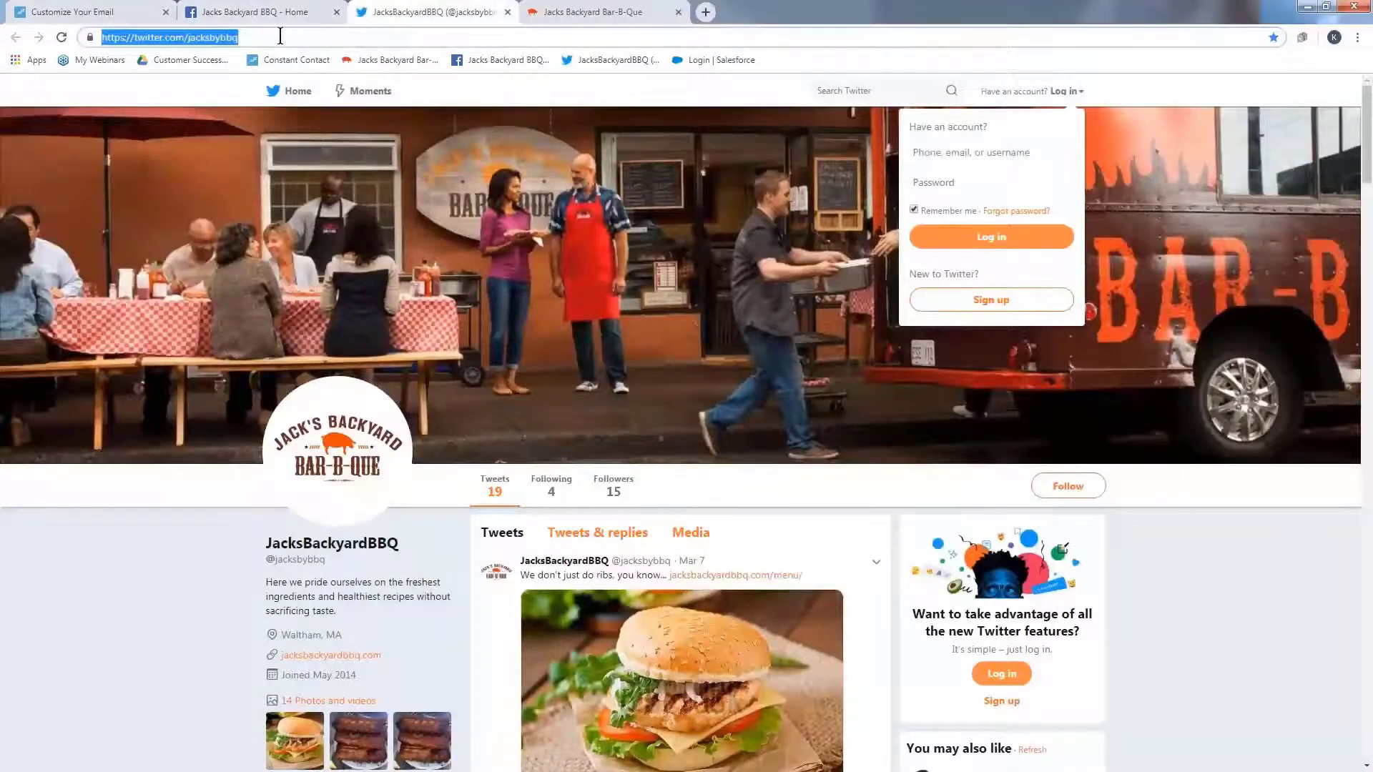
left_click(138, 13)
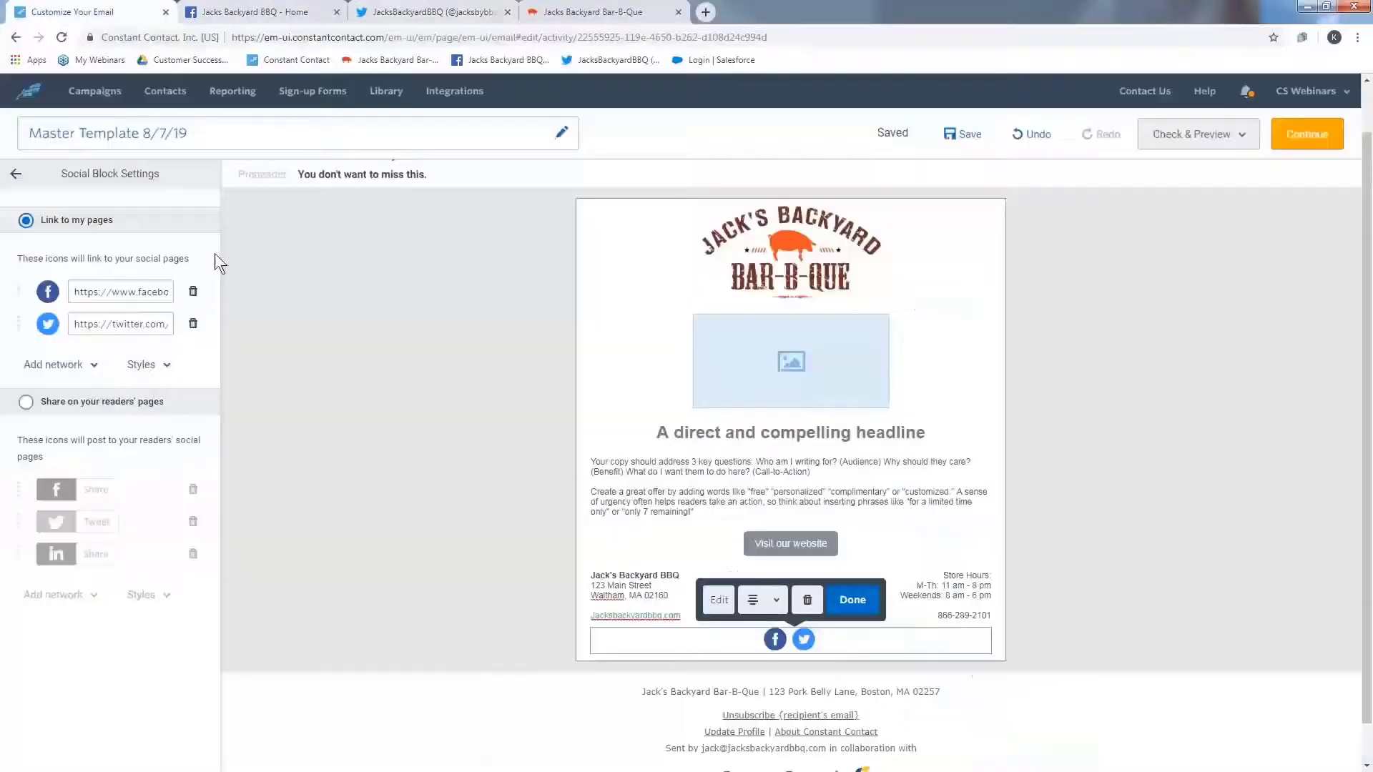
triple_click(157, 312)
key("ctrl+v")
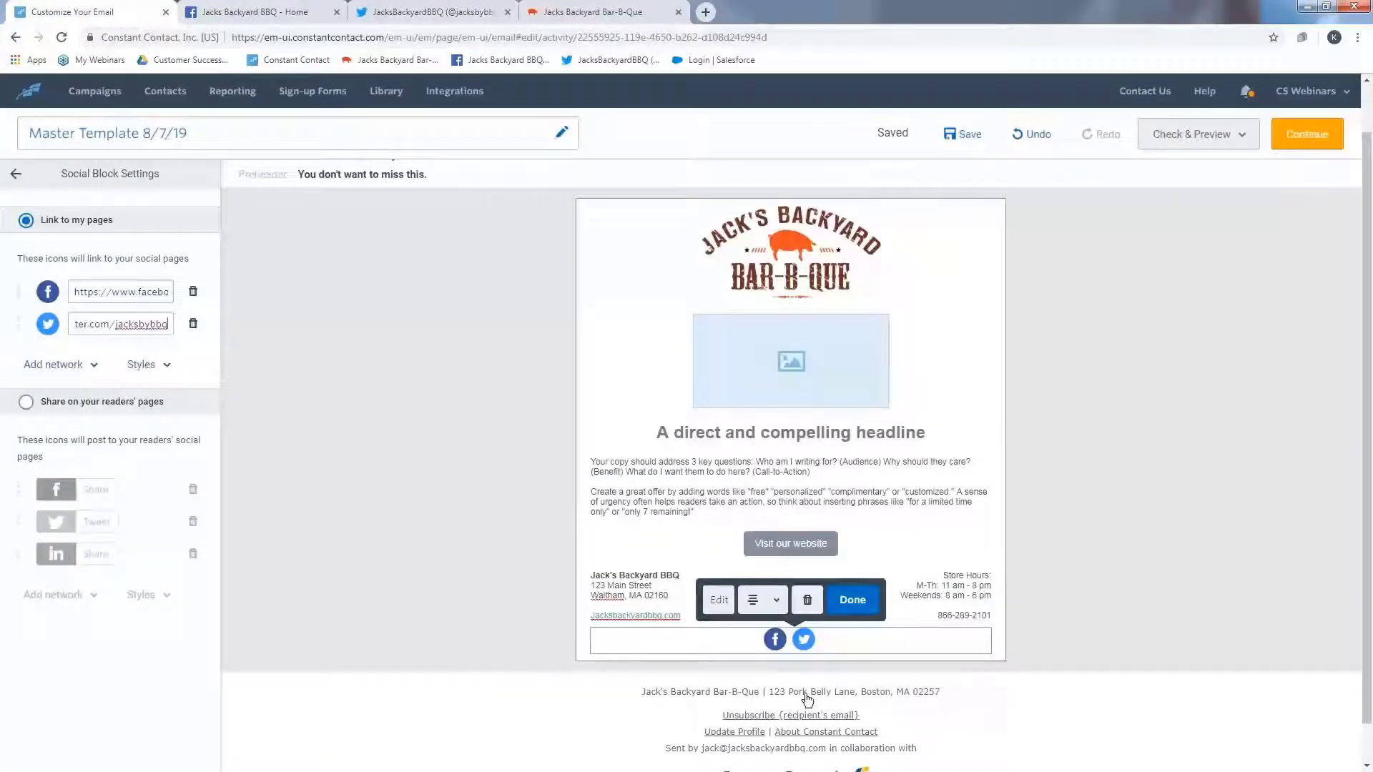
left_click(852, 601)
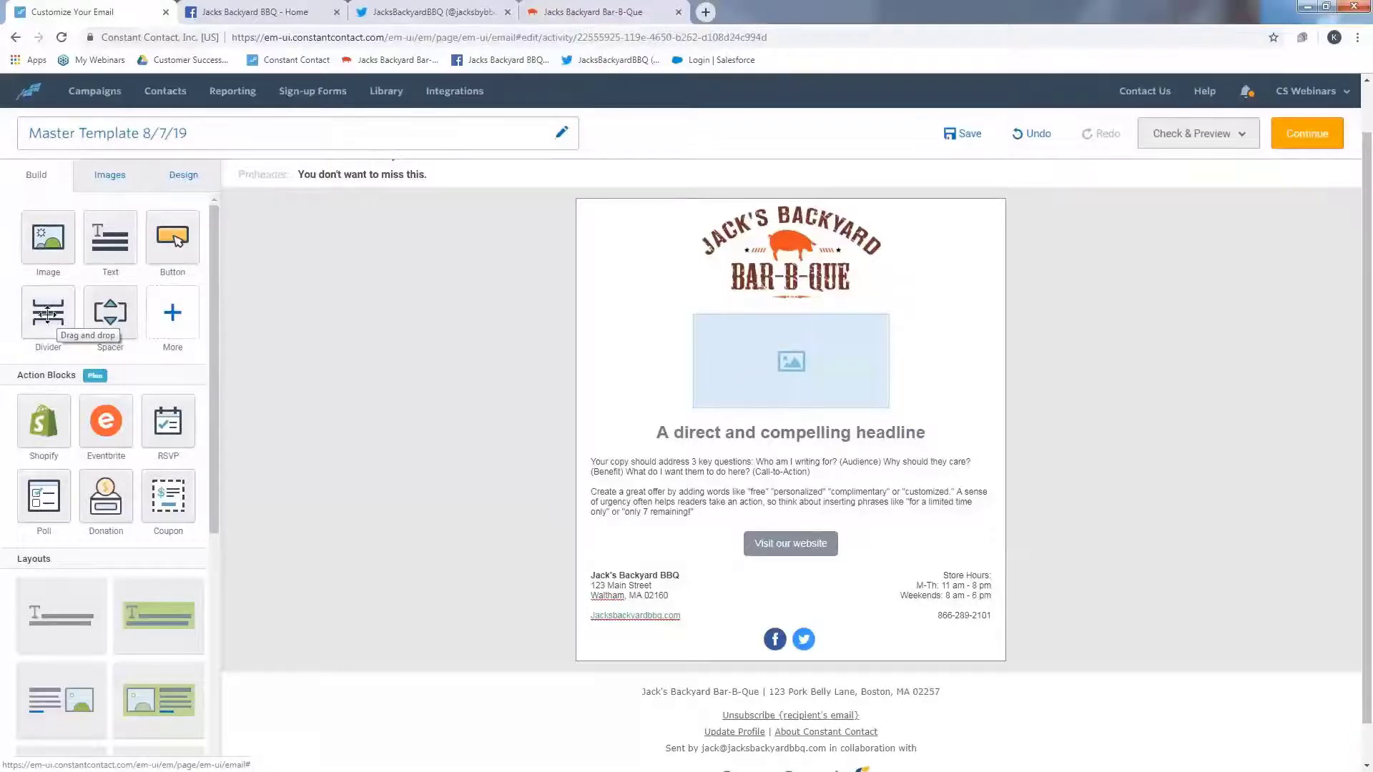
- Insert dividers above and below the address and store hours columns
left_click_drag(56, 318, 716, 574)
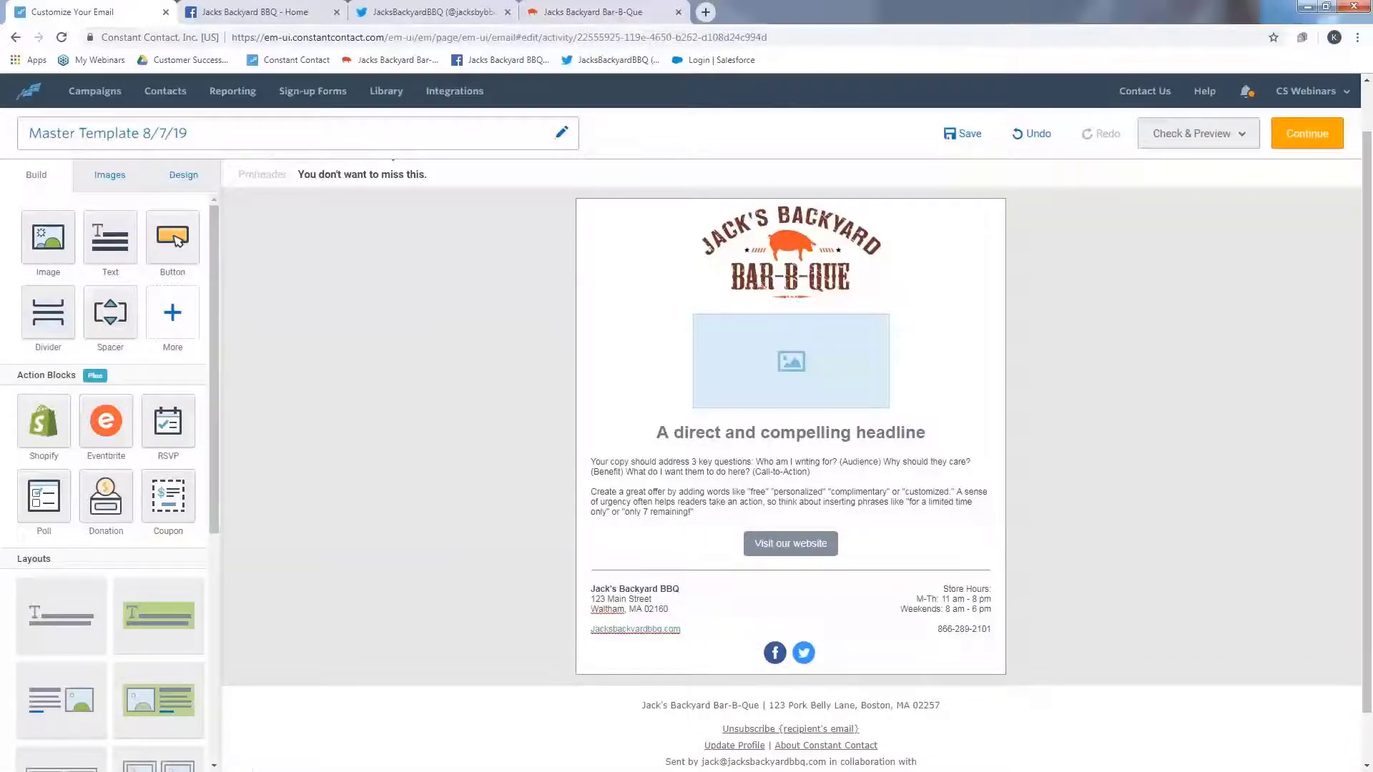
left_click_drag(38, 313, 772, 636)
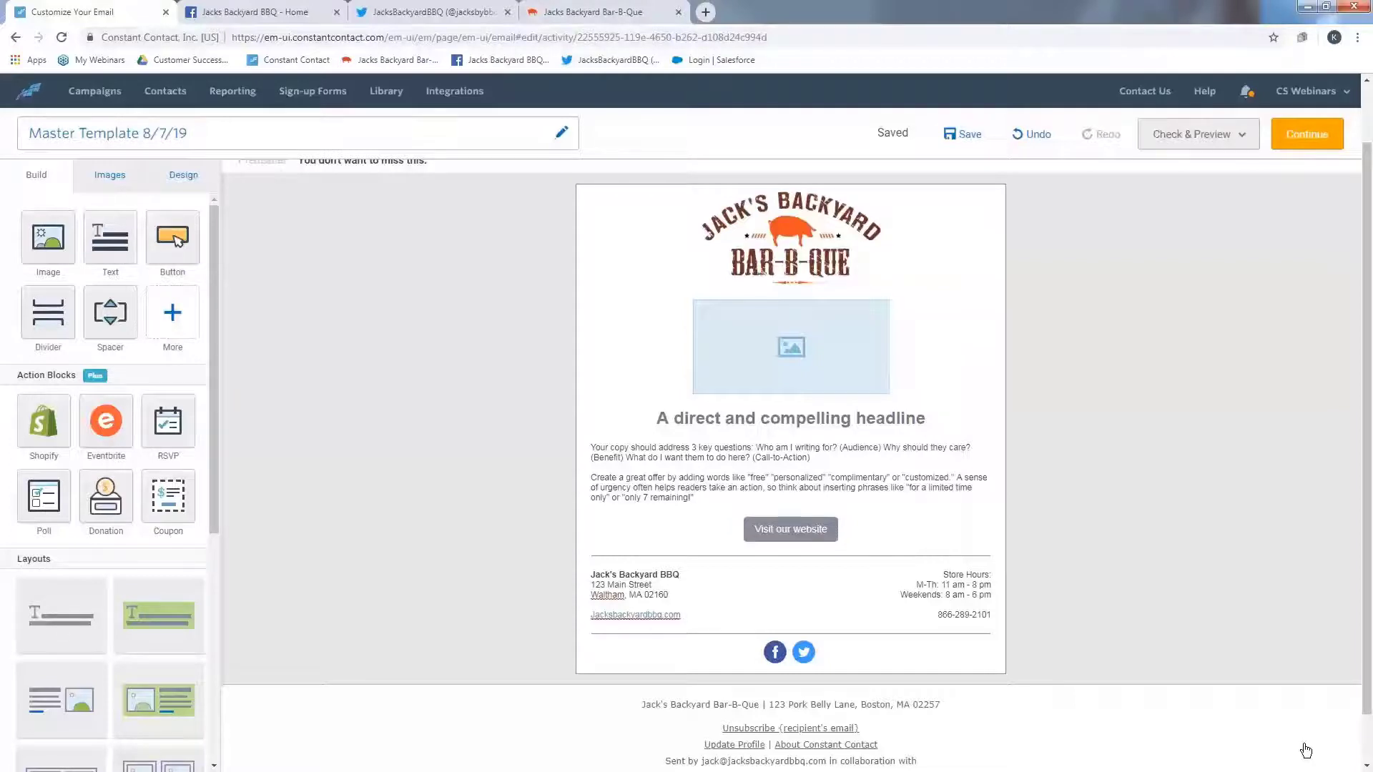
- Sample the website header's orange with Color Cop and copy its hex code #F6521D
left_click(1276, 769)
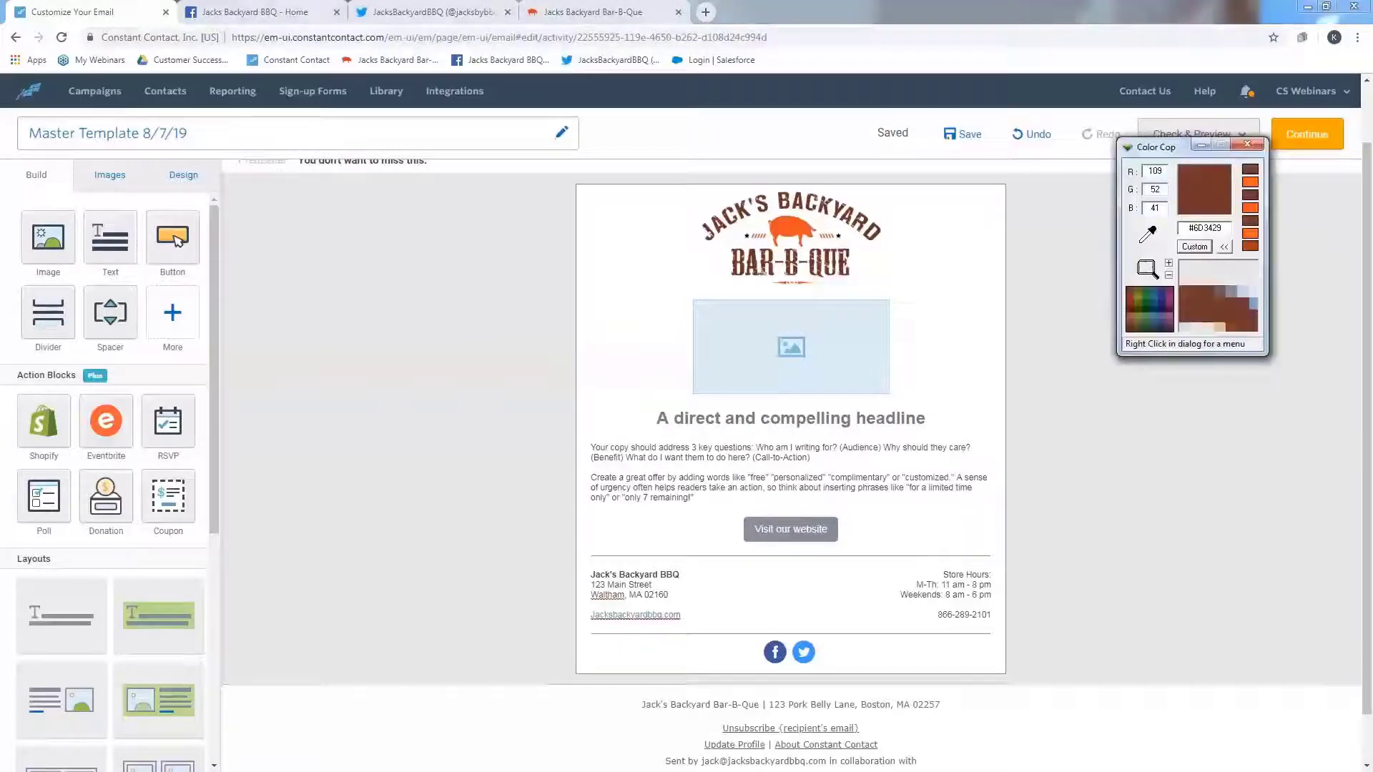
left_click_drag(1153, 147, 1160, 225)
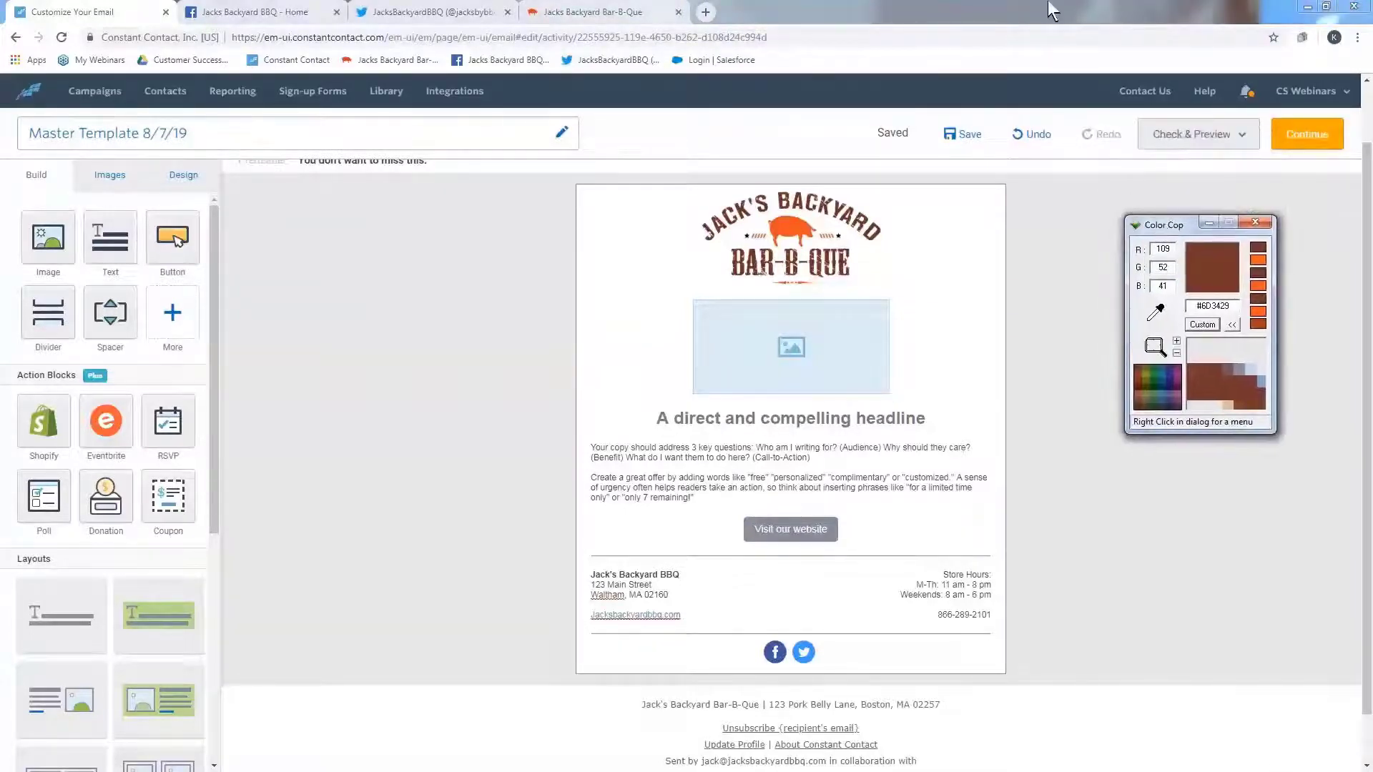
left_click(617, 4)
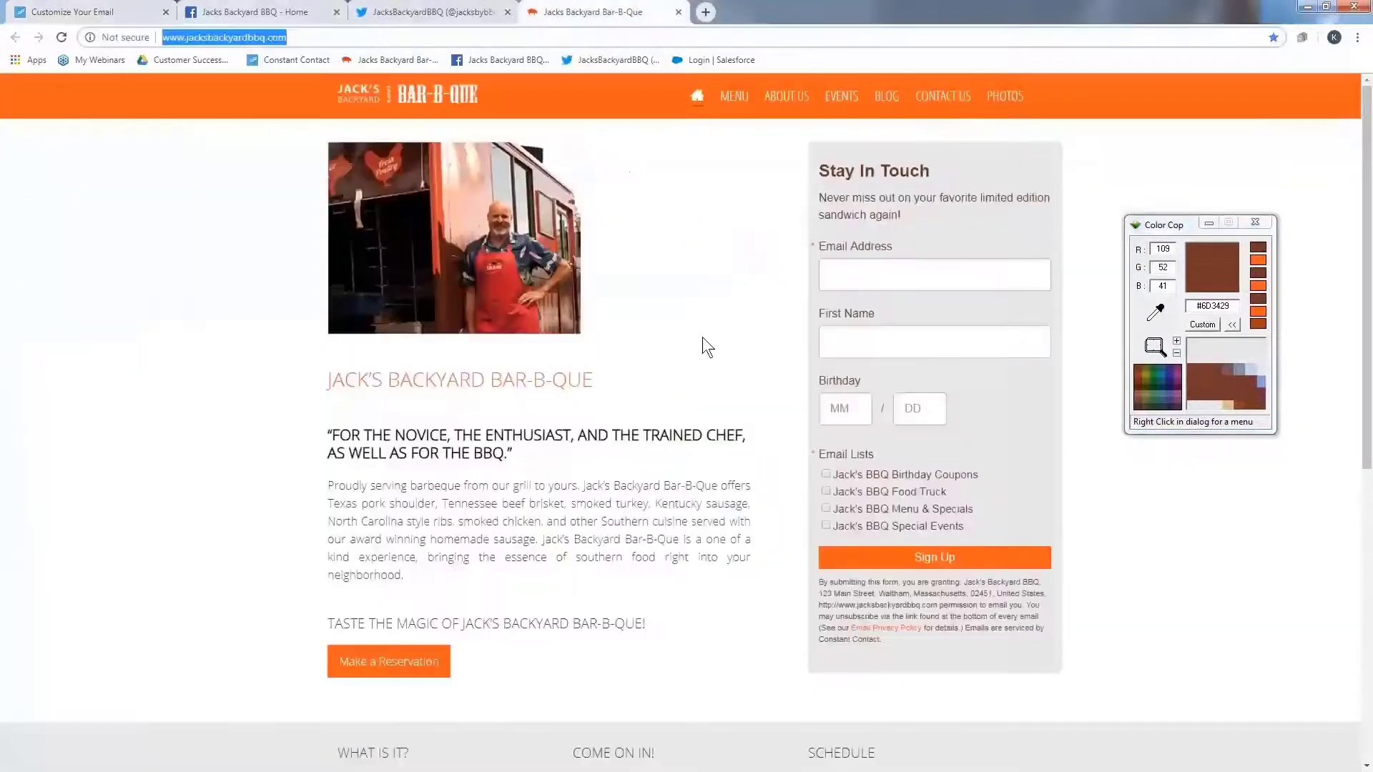
left_click_drag(1157, 312, 1126, 102)
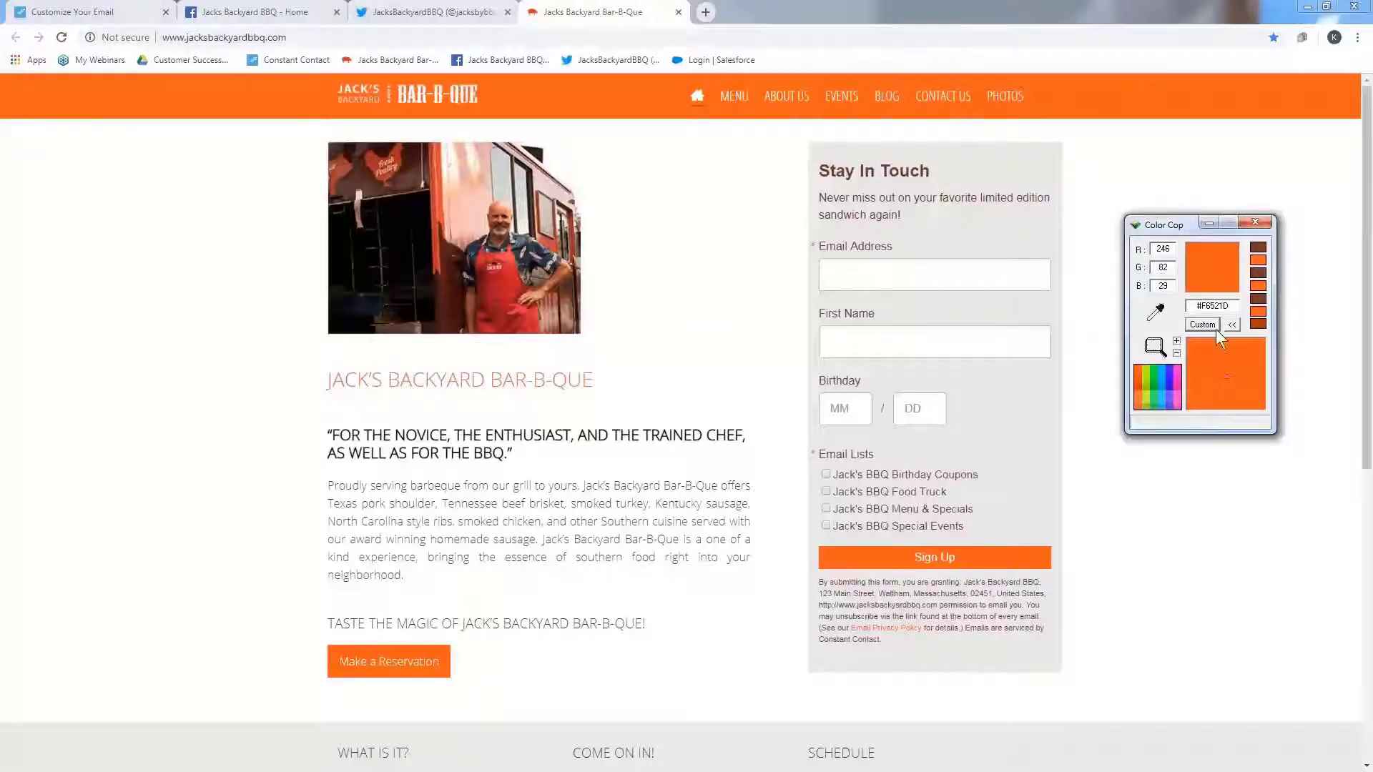
double_click(1215, 307)
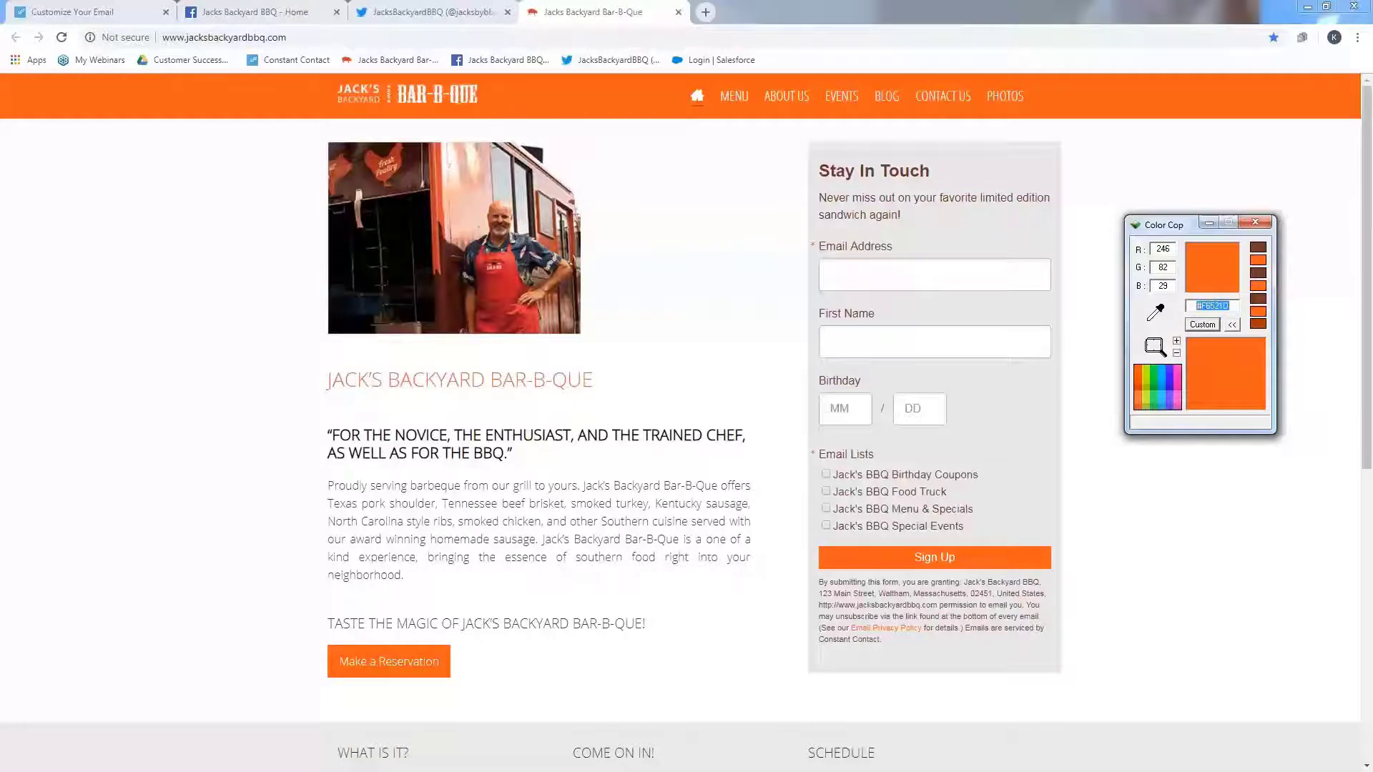
left_click(125, 13)
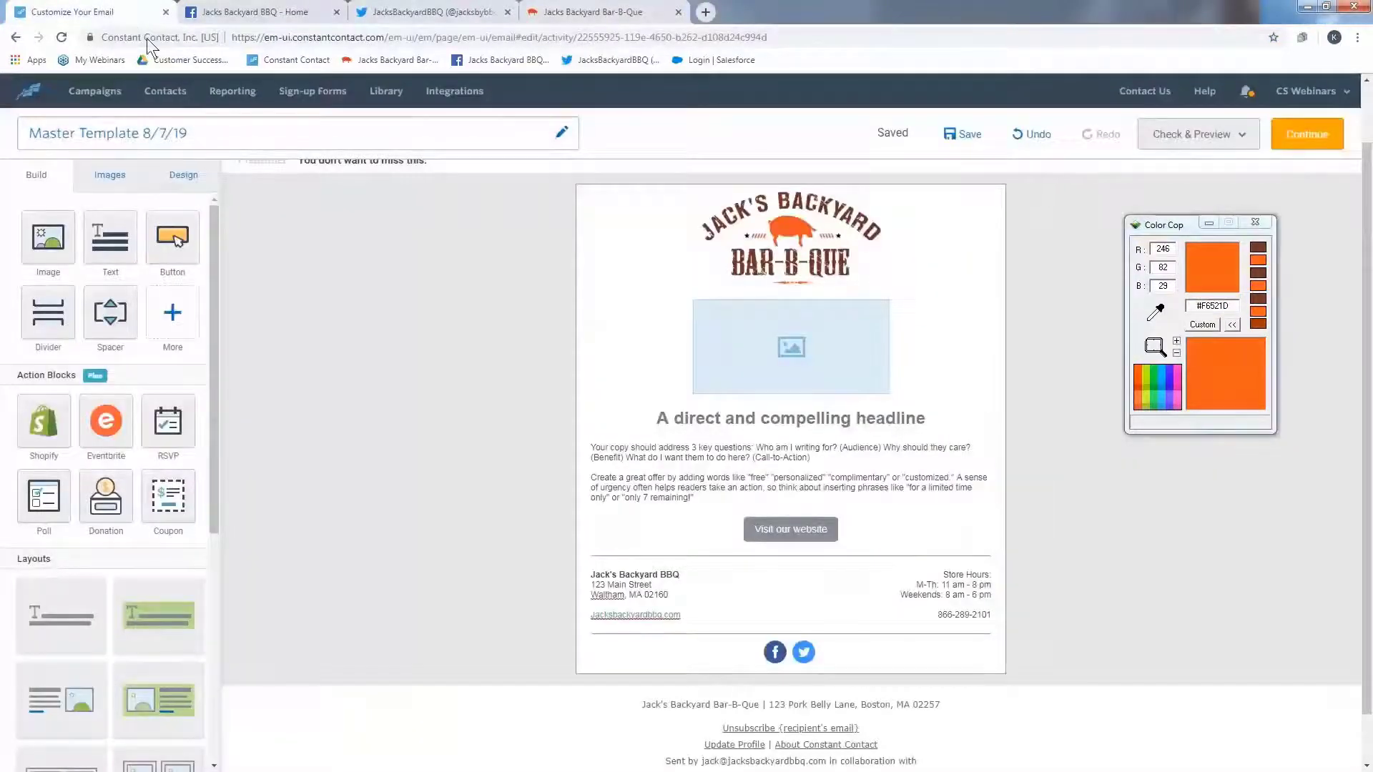
- Set the email's outer background colour to #F6521D
left_click(189, 179)
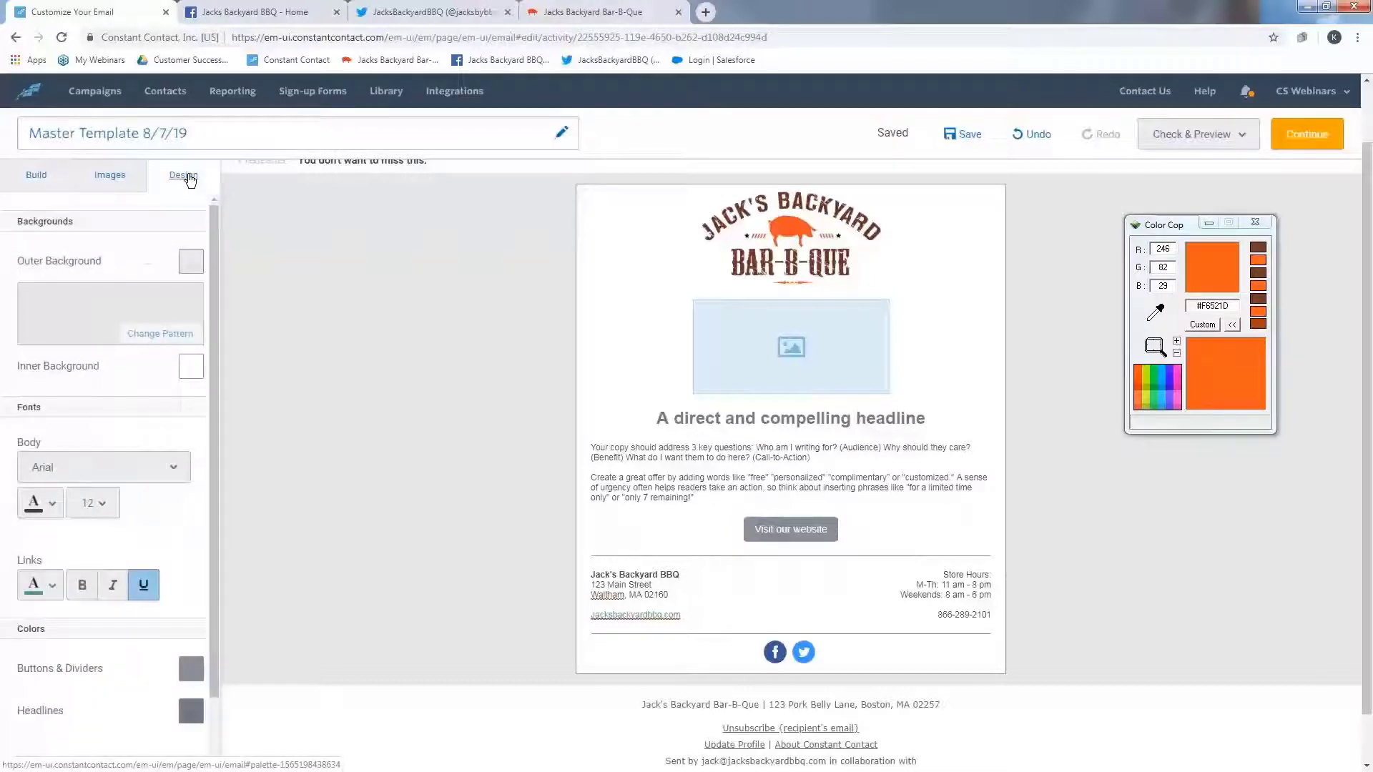
left_click(191, 262)
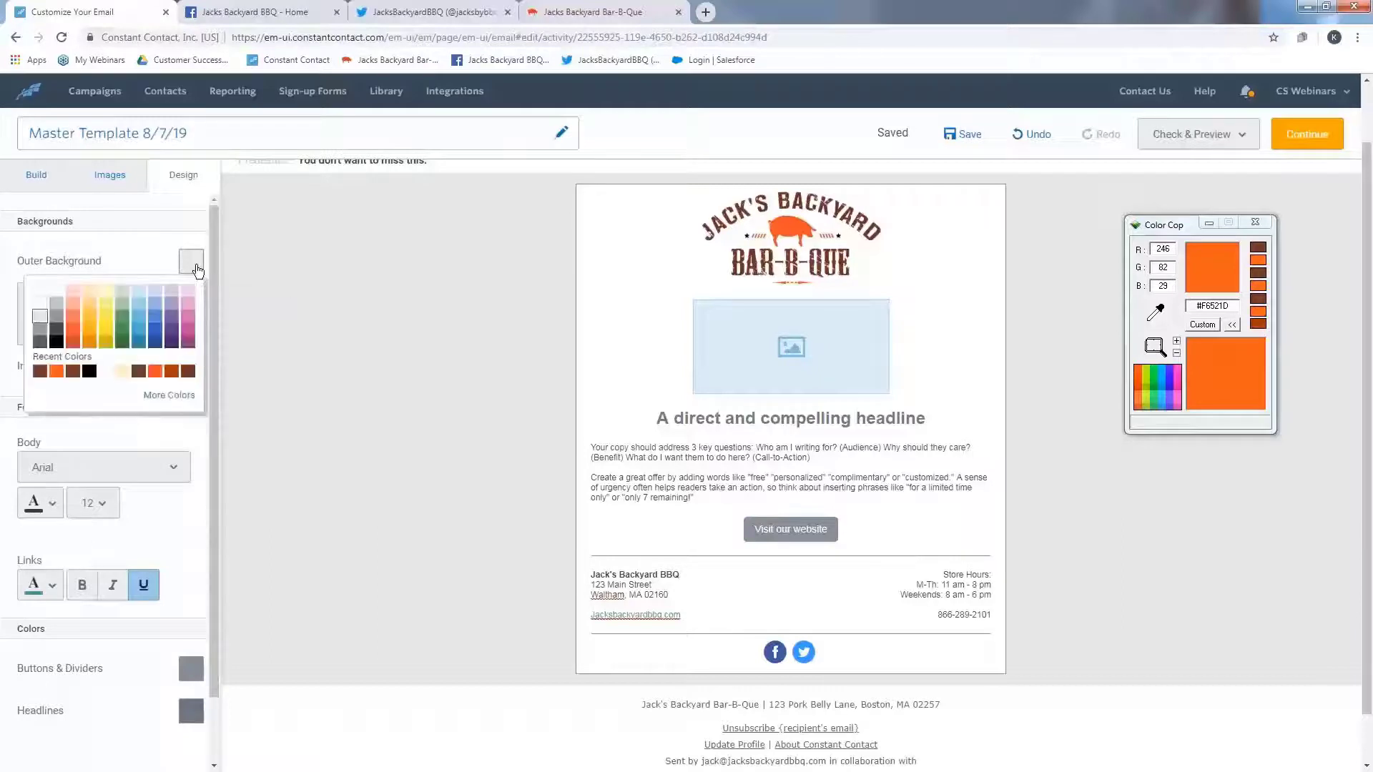
left_click(169, 396)
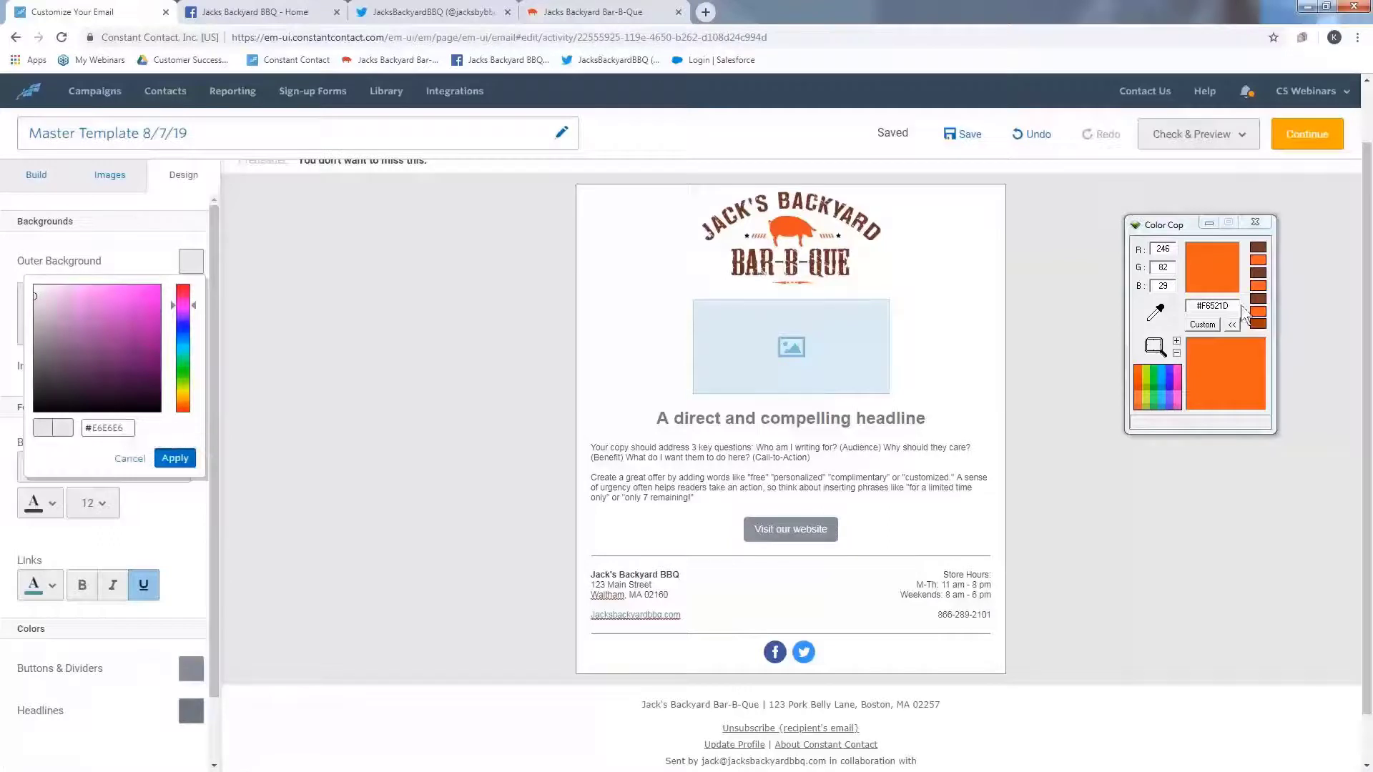
left_click_drag(1230, 305, 1199, 305)
key("ctrl+c")
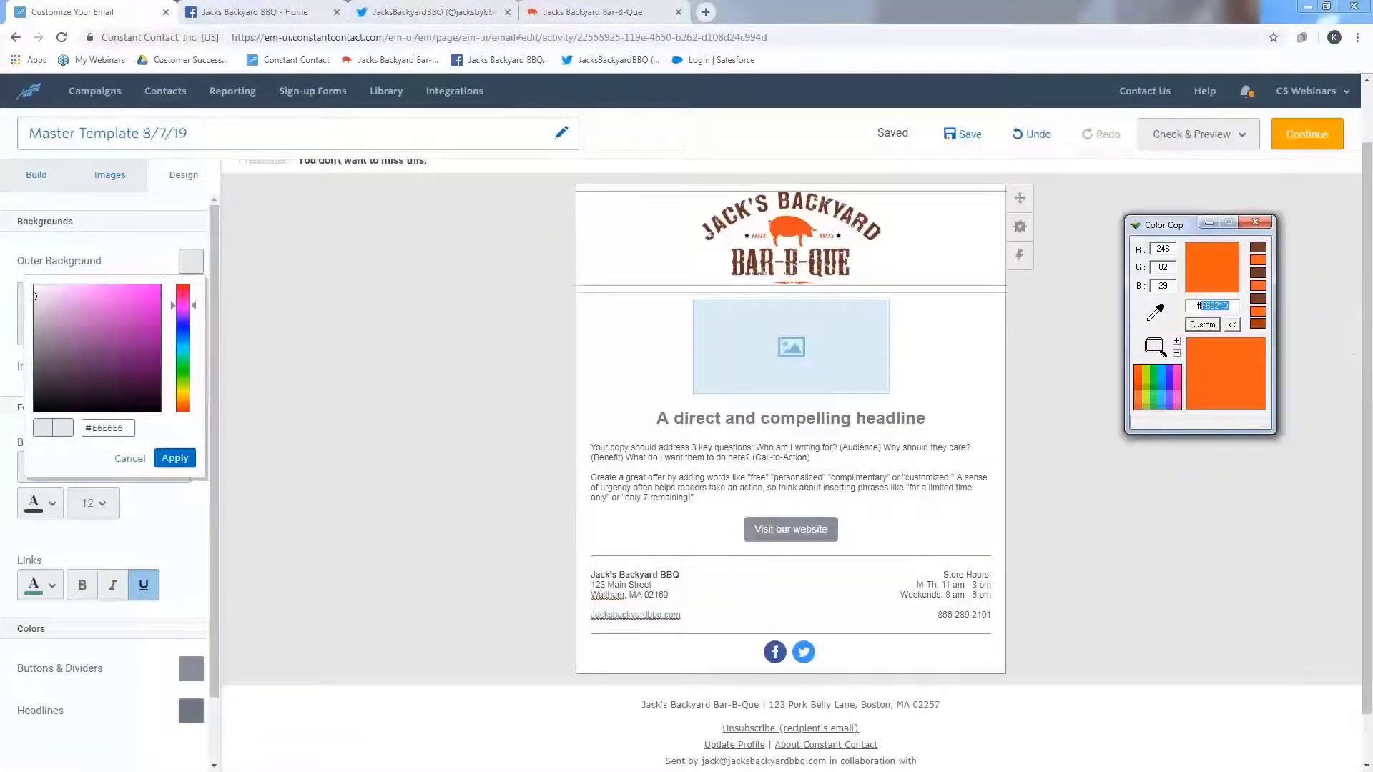
double_click(108, 428)
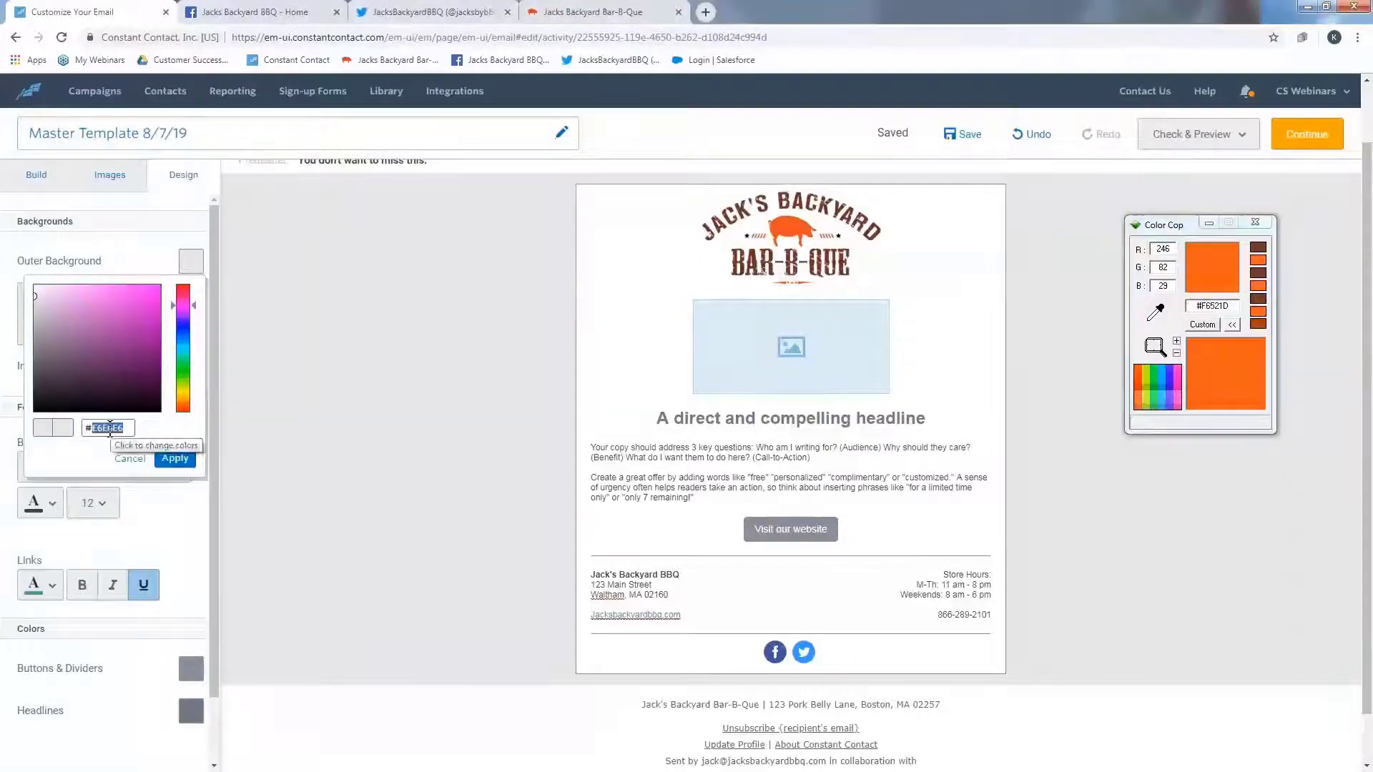
key("ctrl+v")
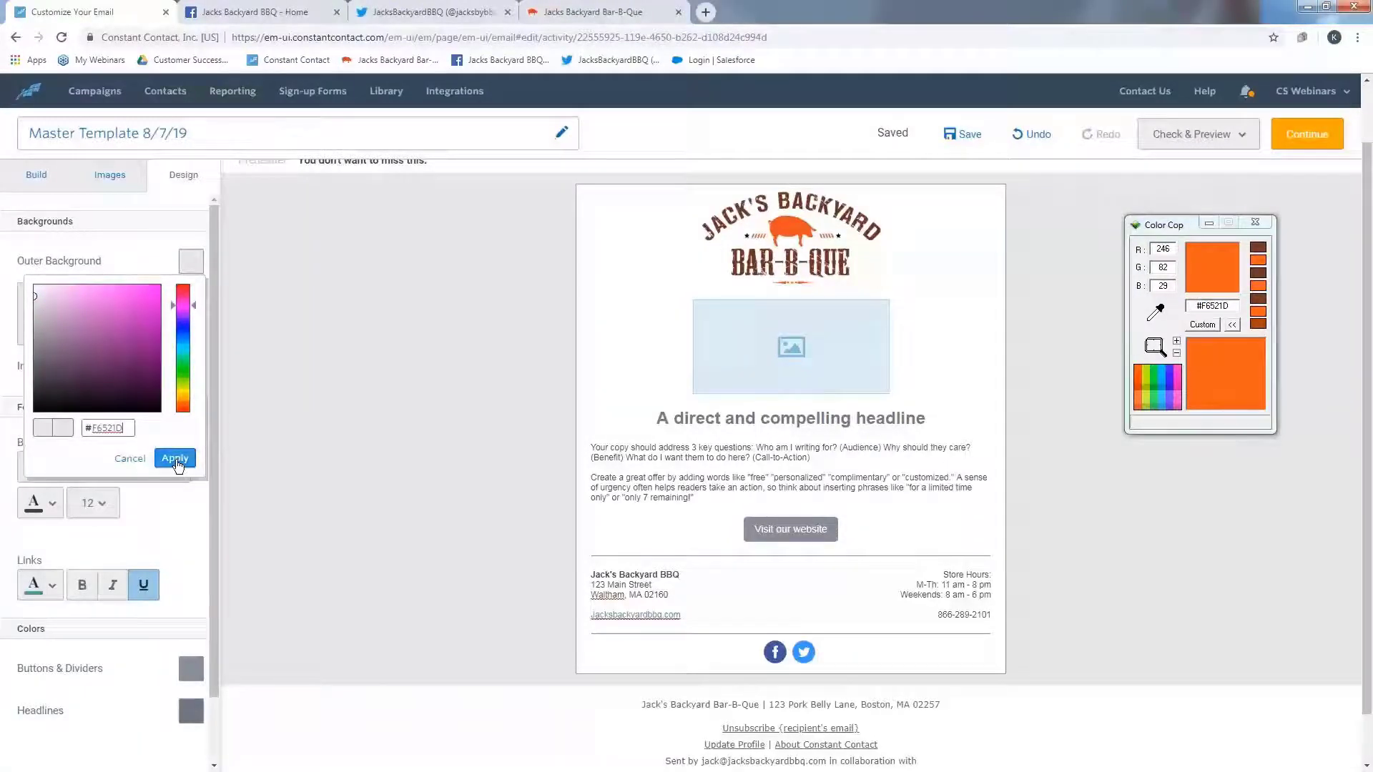
left_click(240, 634)
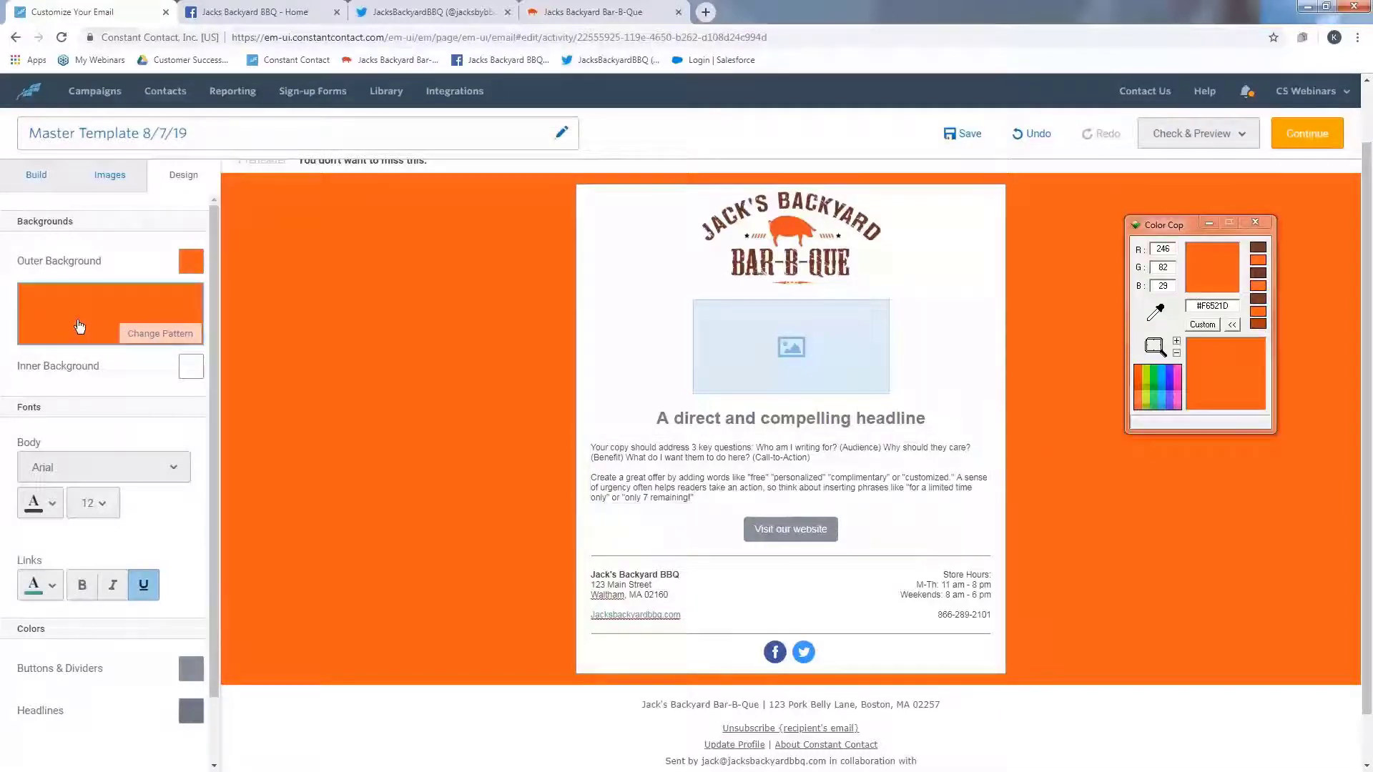
- Set the link colour to the recently used orange
left_click(53, 590)
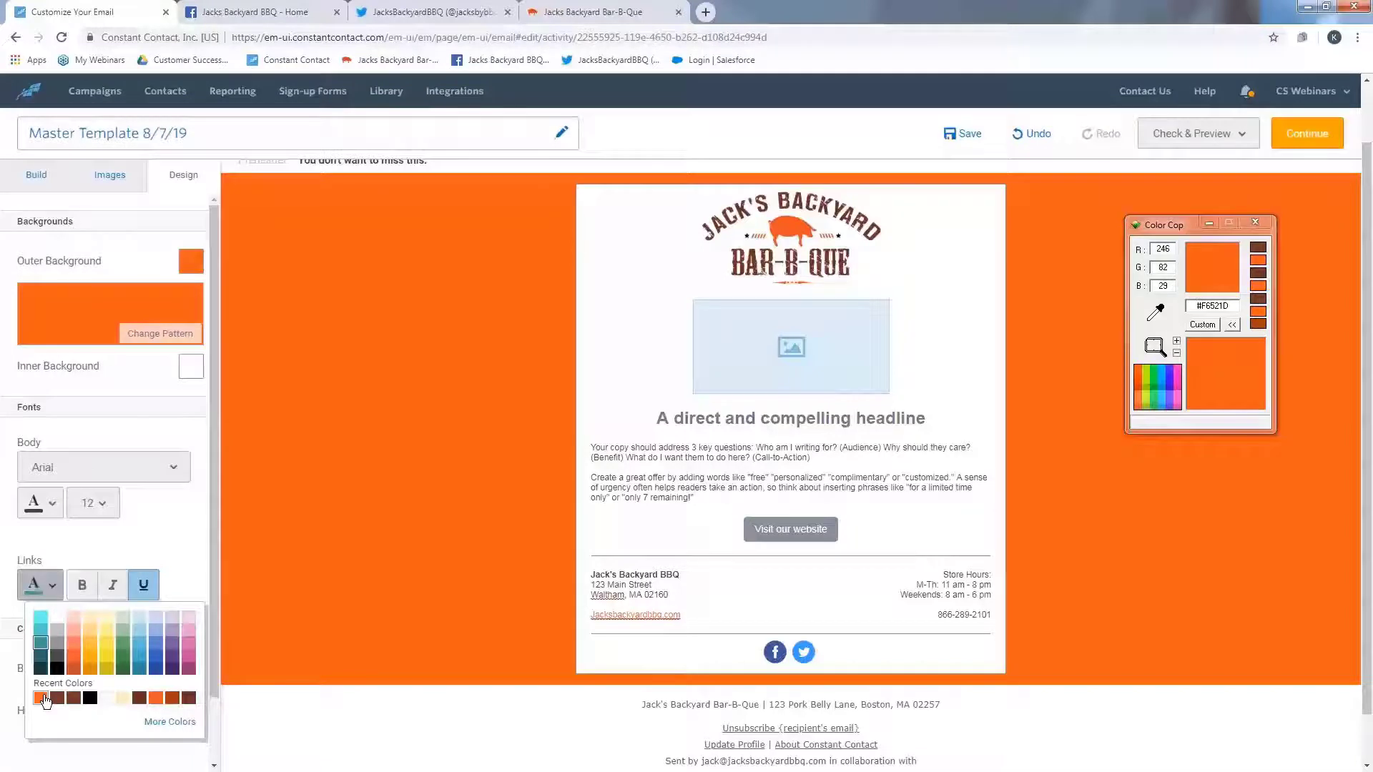
left_click(40, 698)
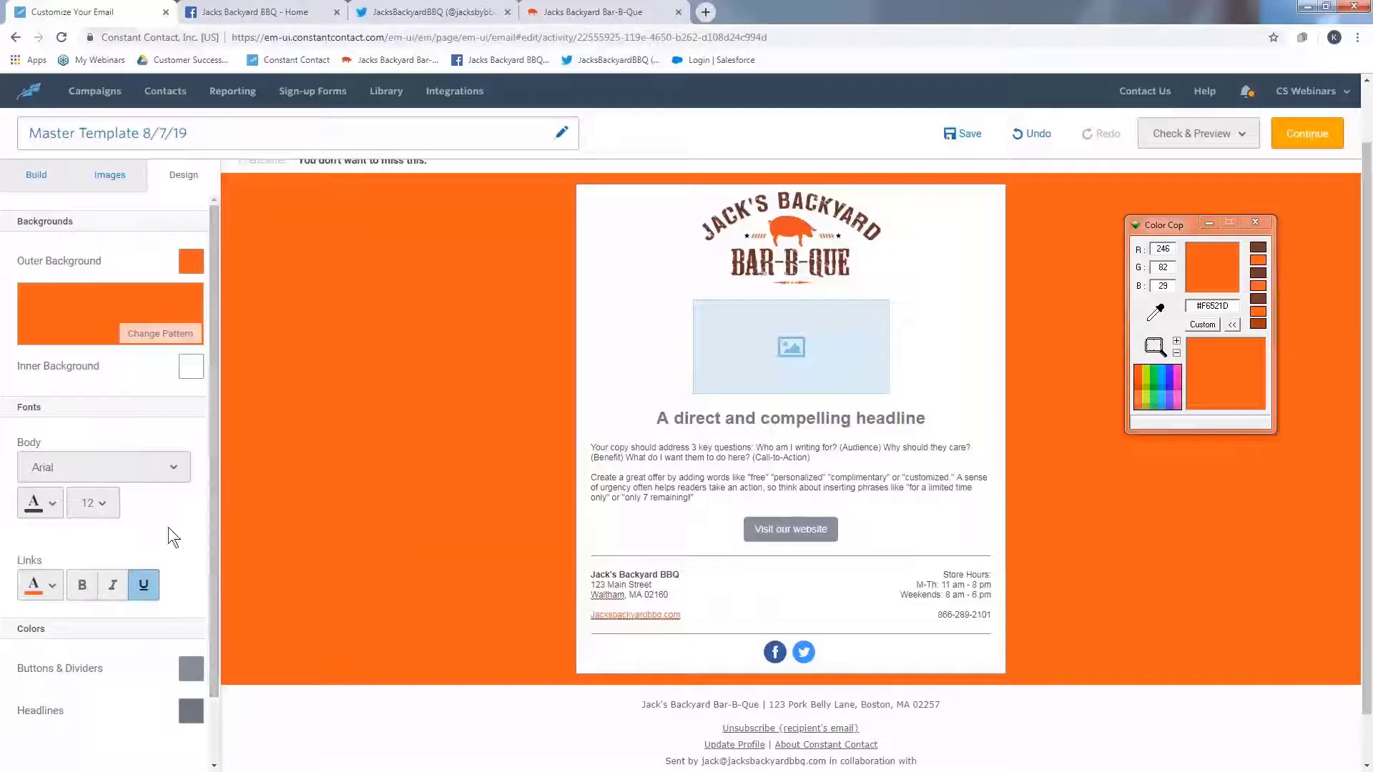
- Sample the dark brown from the website header's logo with Color Cop, magnifying to pick the exact pixel
scroll(213, 642, "down", 1)
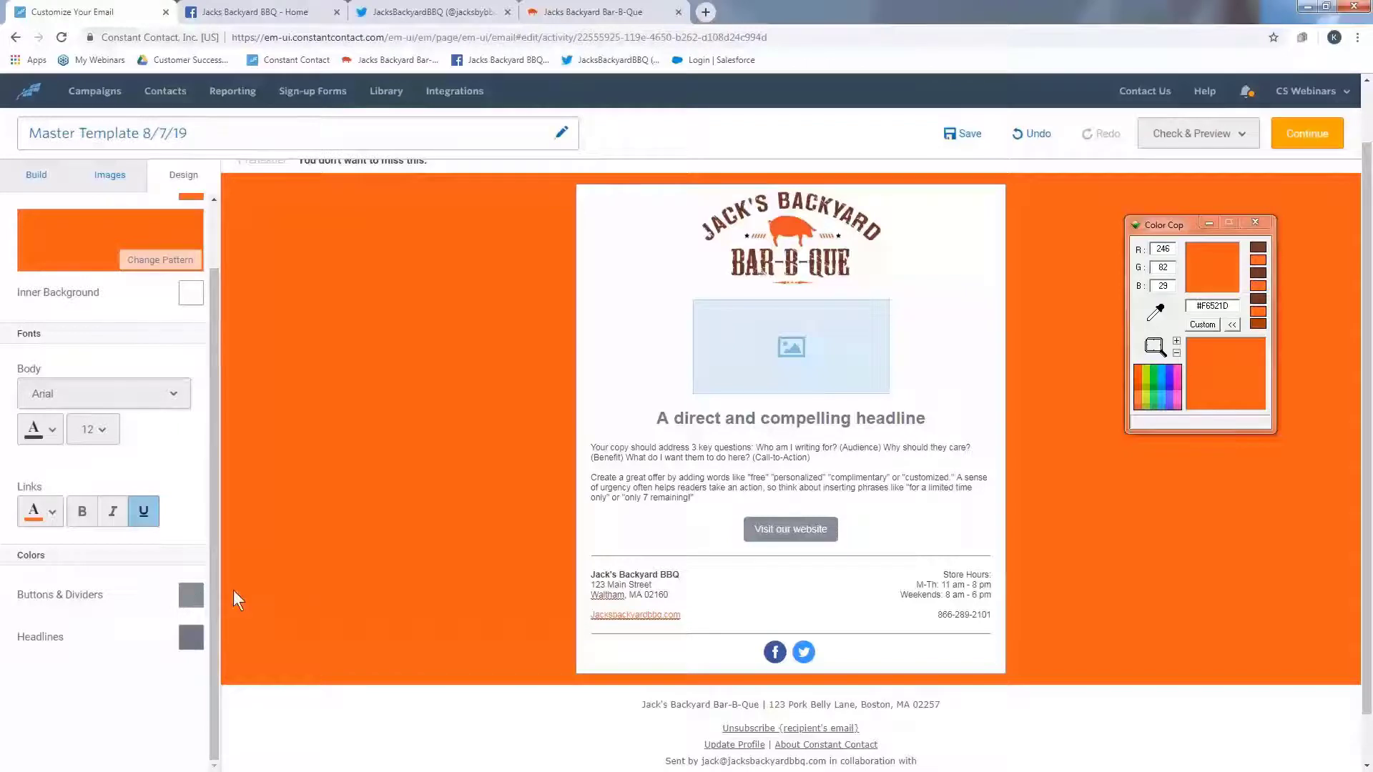
left_click(572, 11)
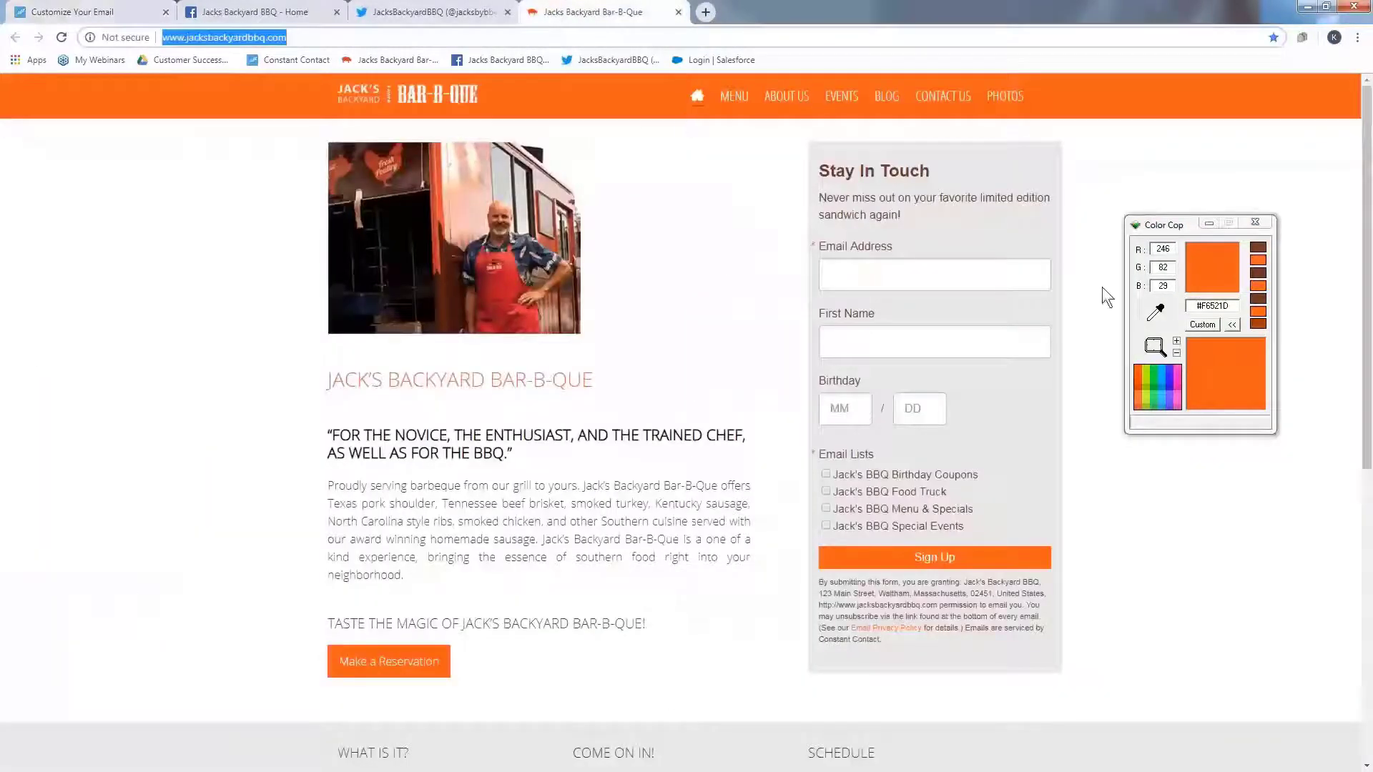
left_click_drag(1163, 314, 823, 165)
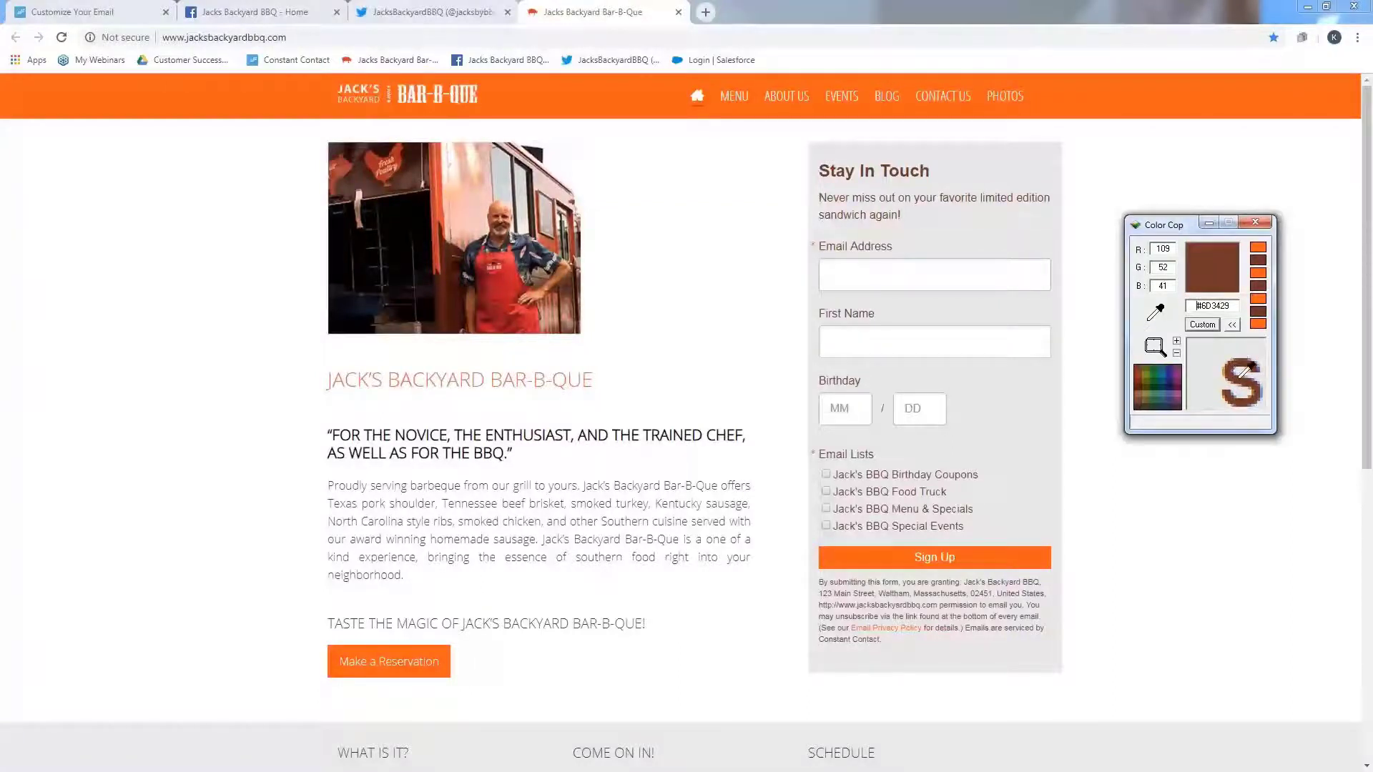
left_click(1176, 341)
left_click(1176, 341)
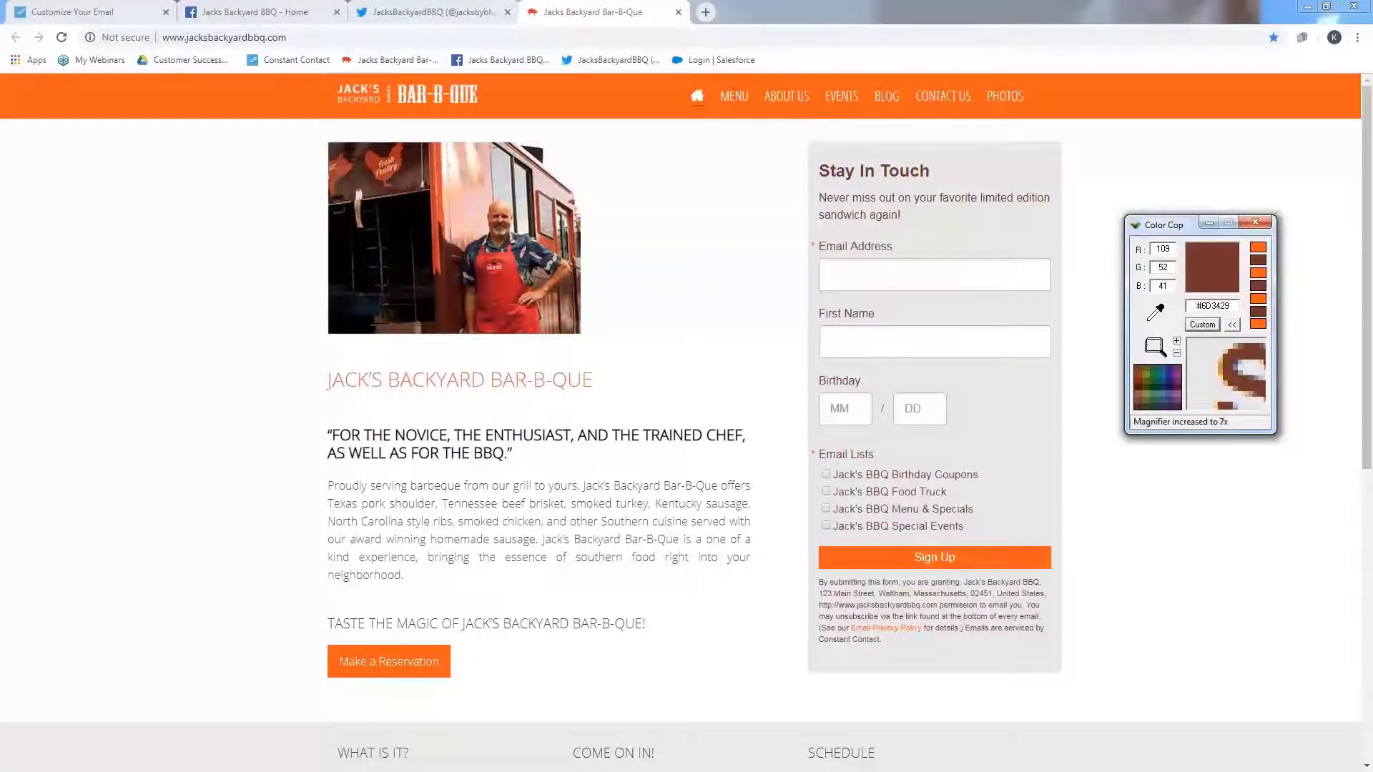
left_click(1176, 341)
left_click(1176, 341)
left_click(1176, 341)
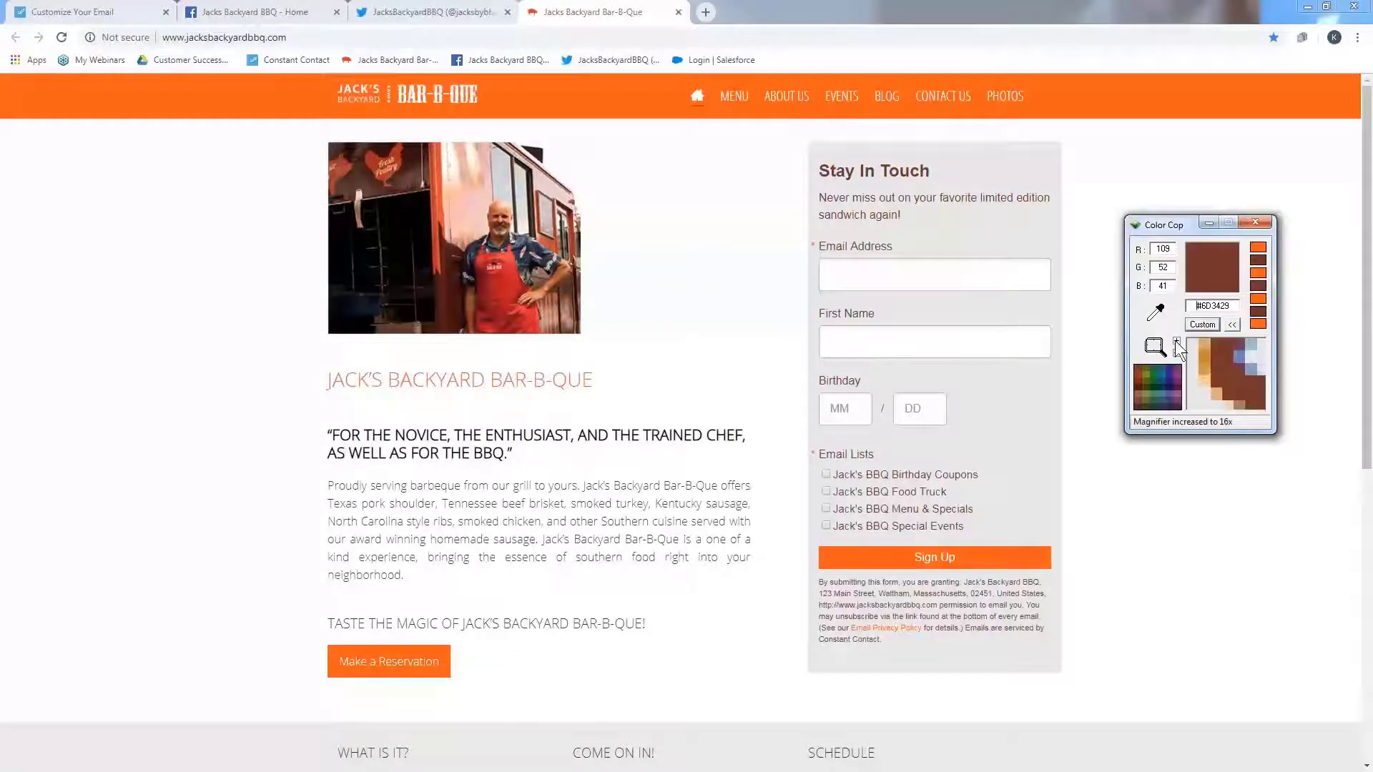
left_click(1255, 389)
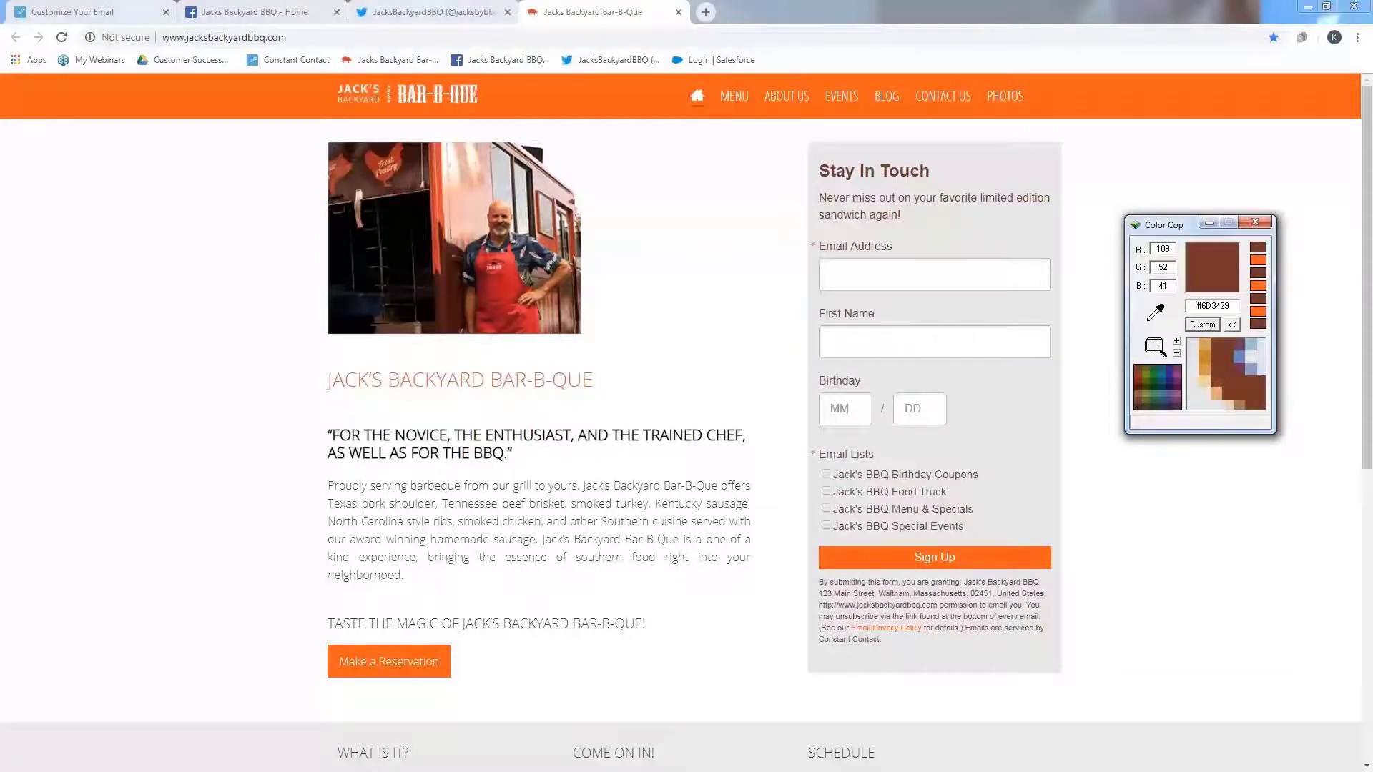
- Copy the hex code #6D3429 and set the email's buttons and dividers colour to it
left_click(104, 9)
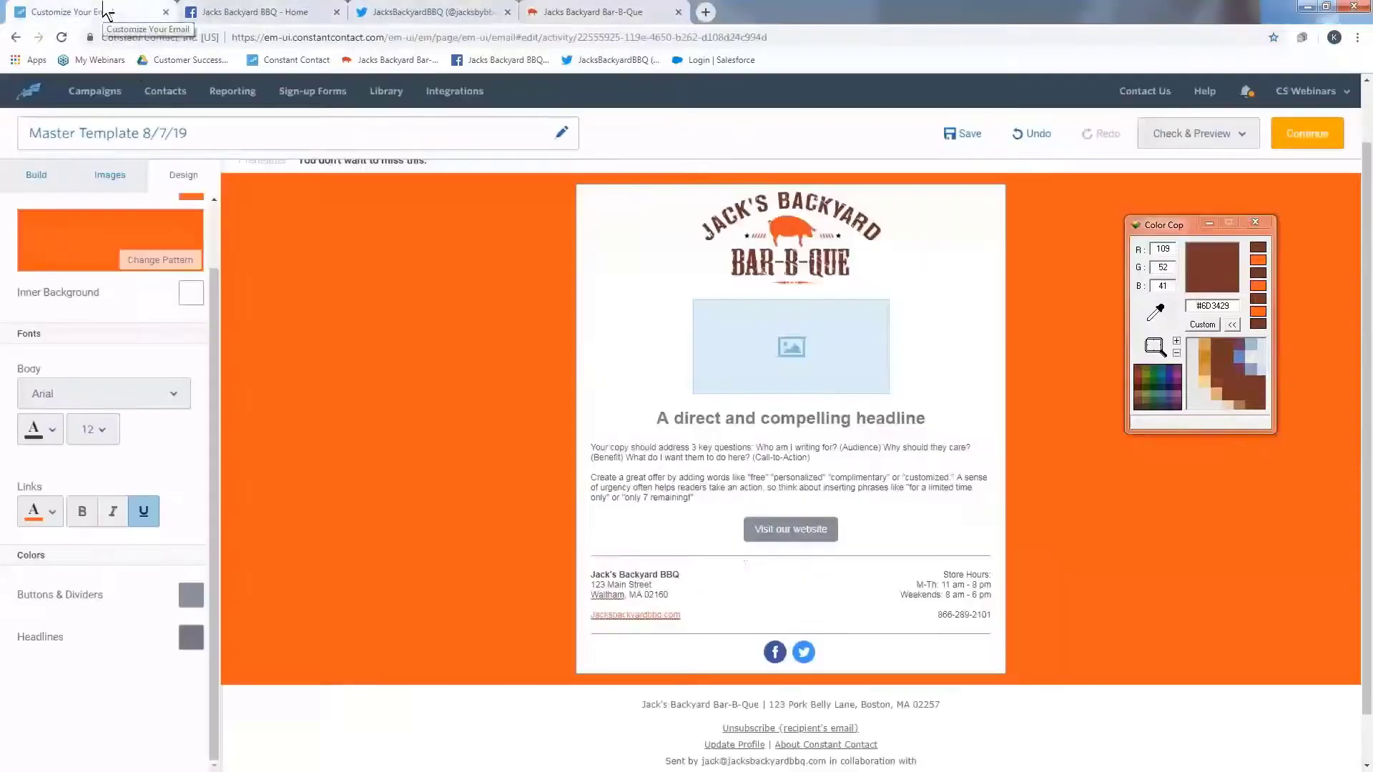
left_click(193, 597)
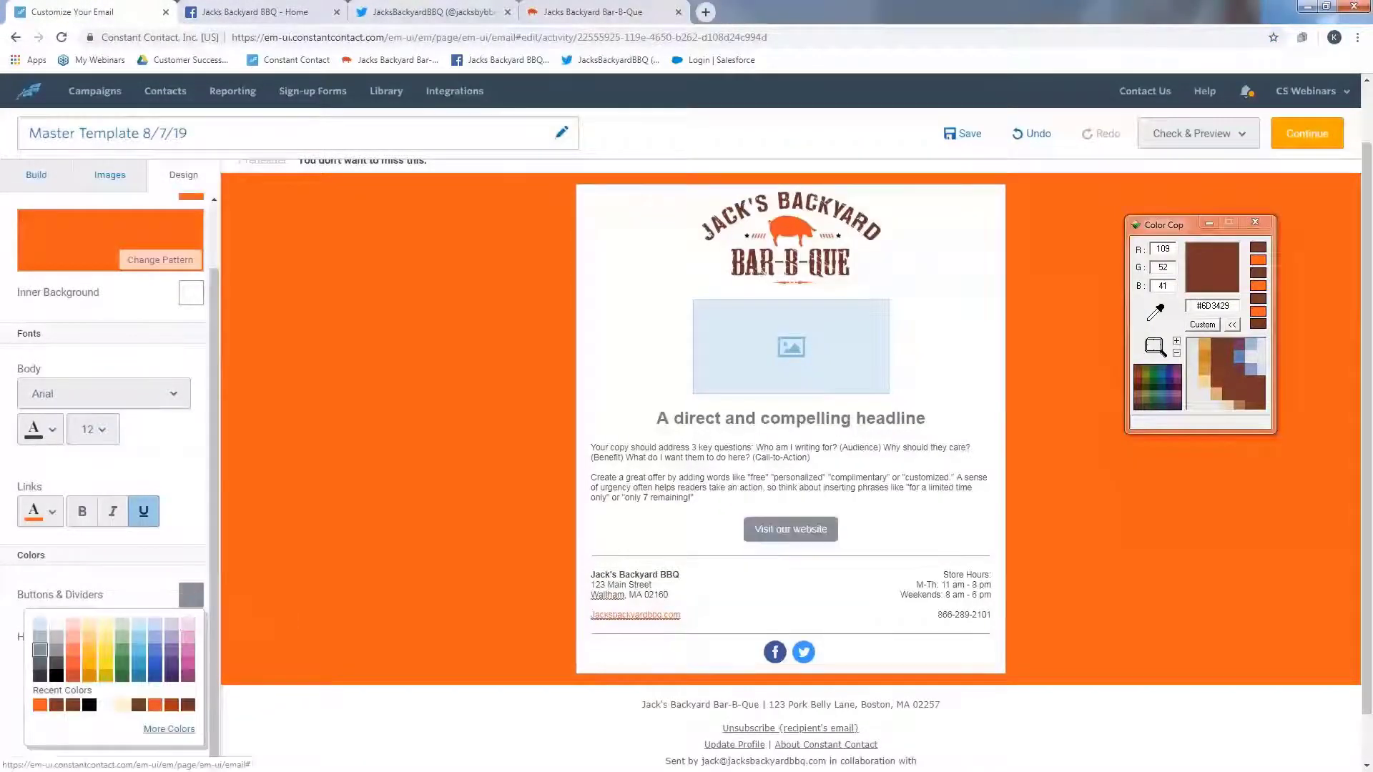
left_click(169, 729)
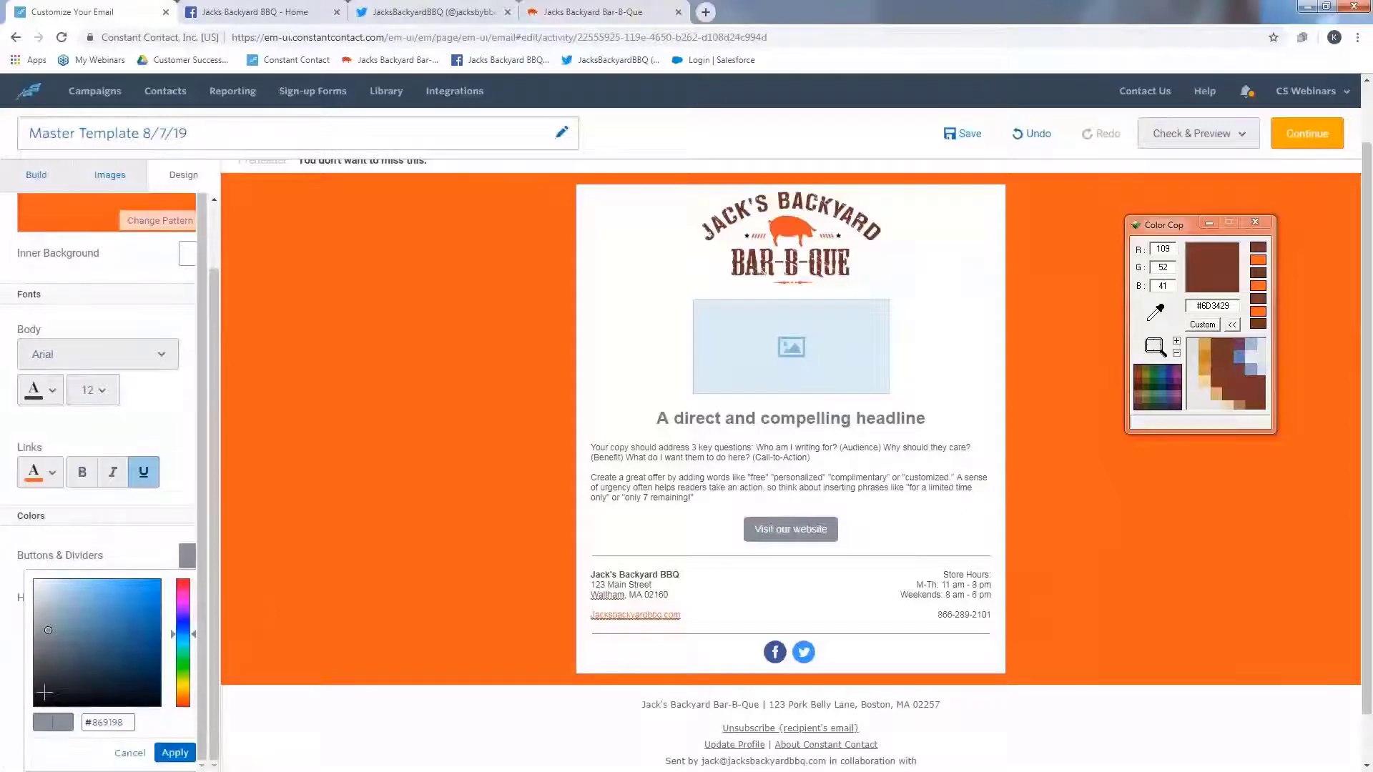
left_click(1204, 306)
left_click_drag(1223, 311, 1201, 312)
key("ctrl+c")
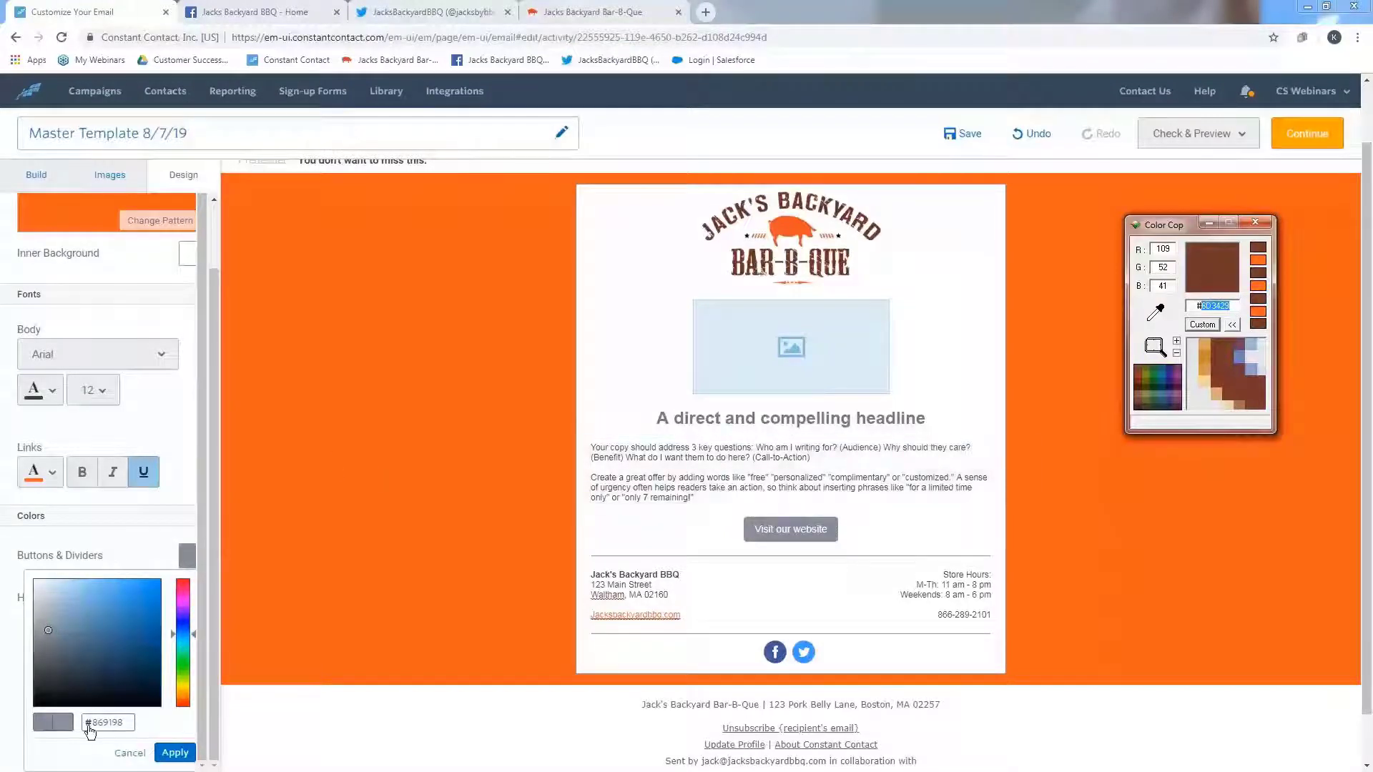
double_click(112, 723)
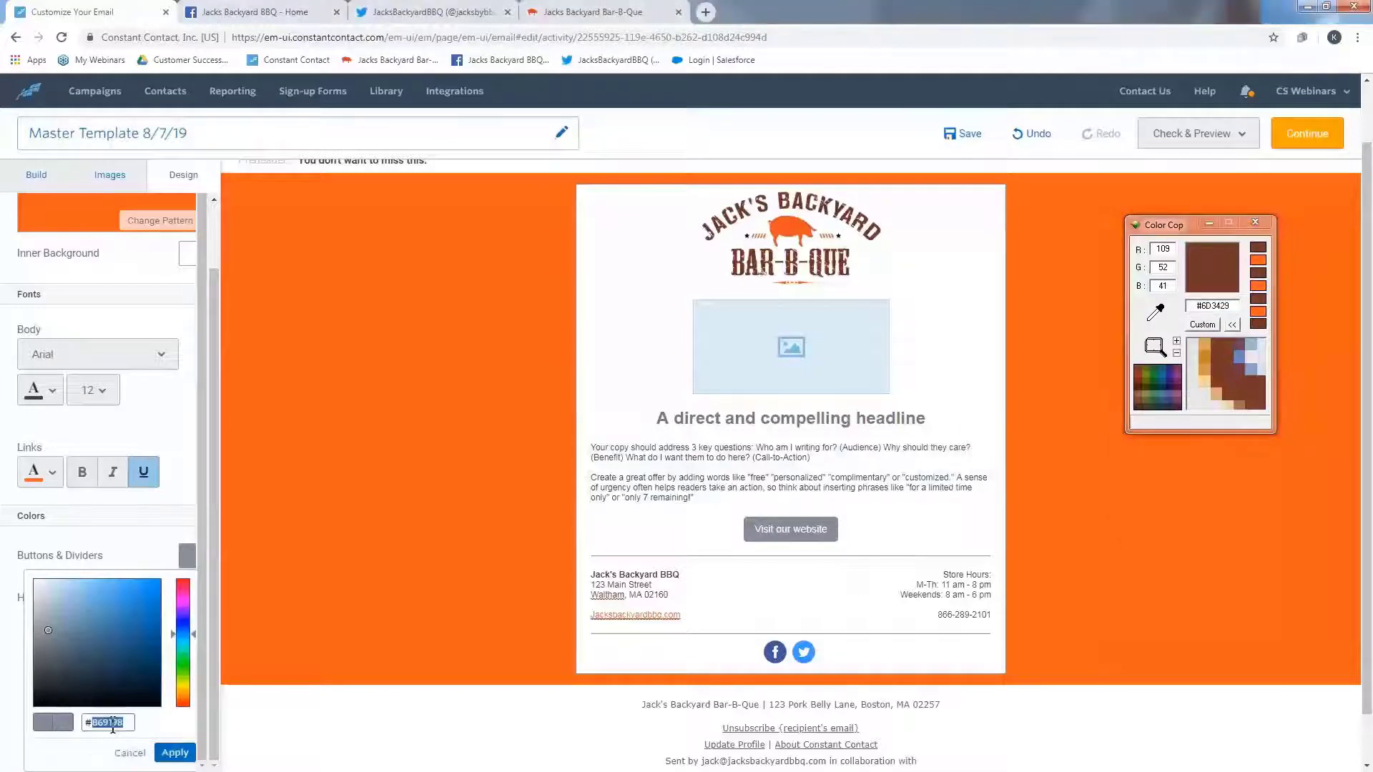
key("ctrl+v")
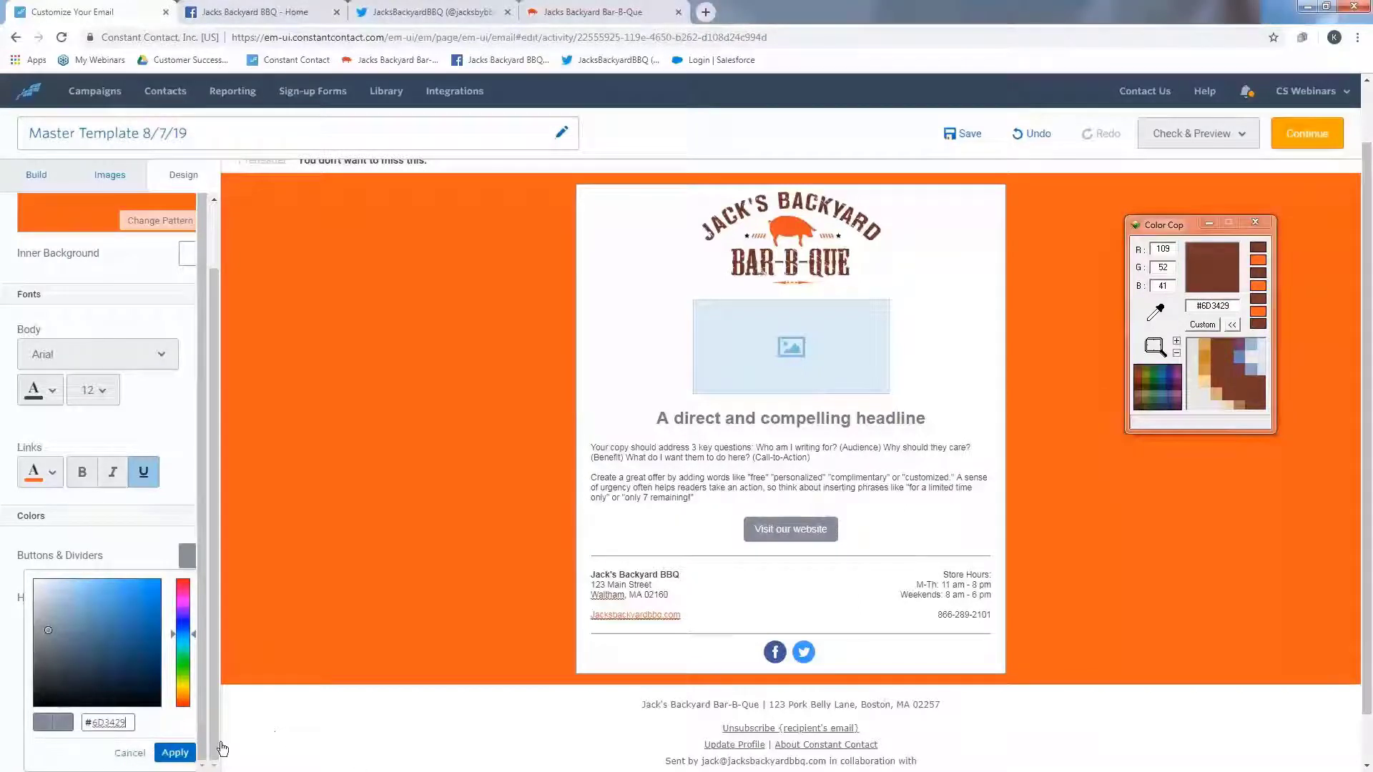
left_click(171, 752)
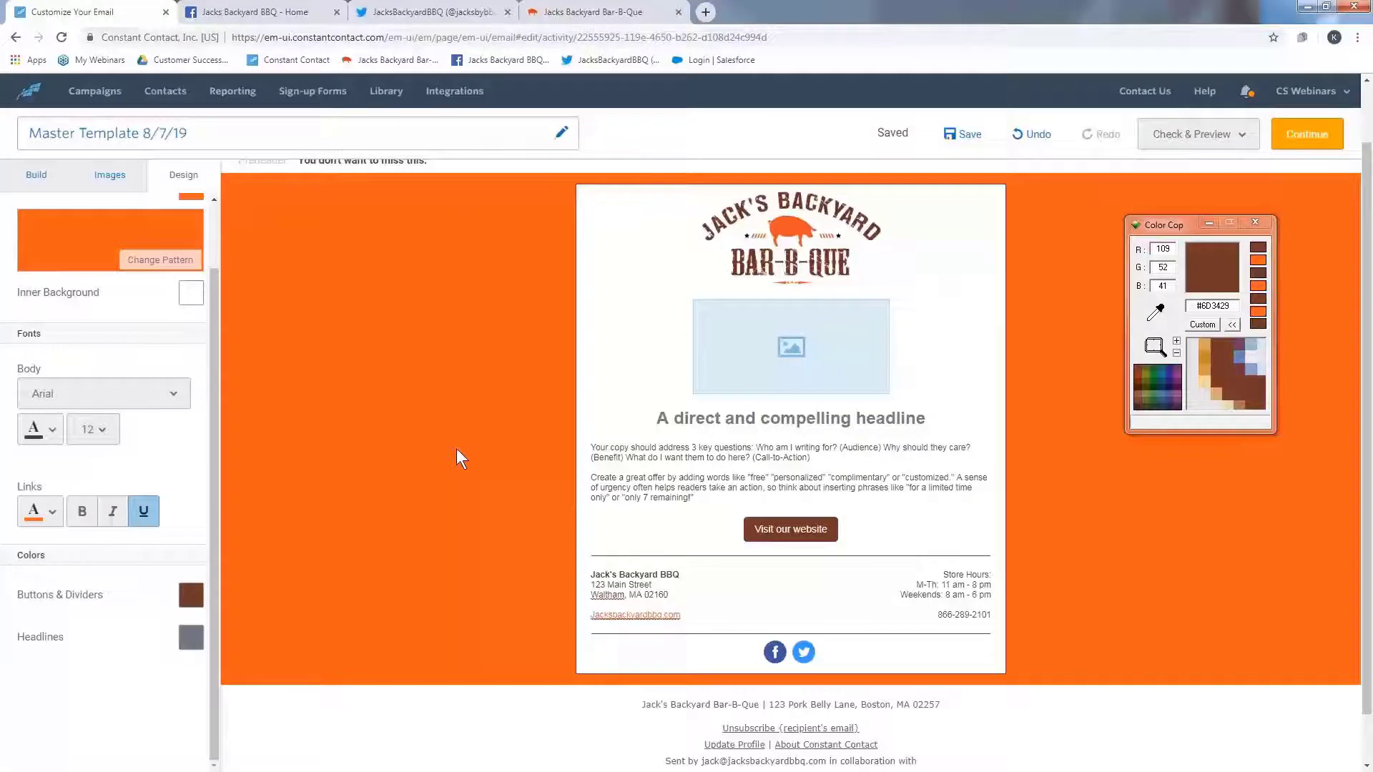
- Set the headlines colour to the recently used brown and save the template
left_click(191, 639)
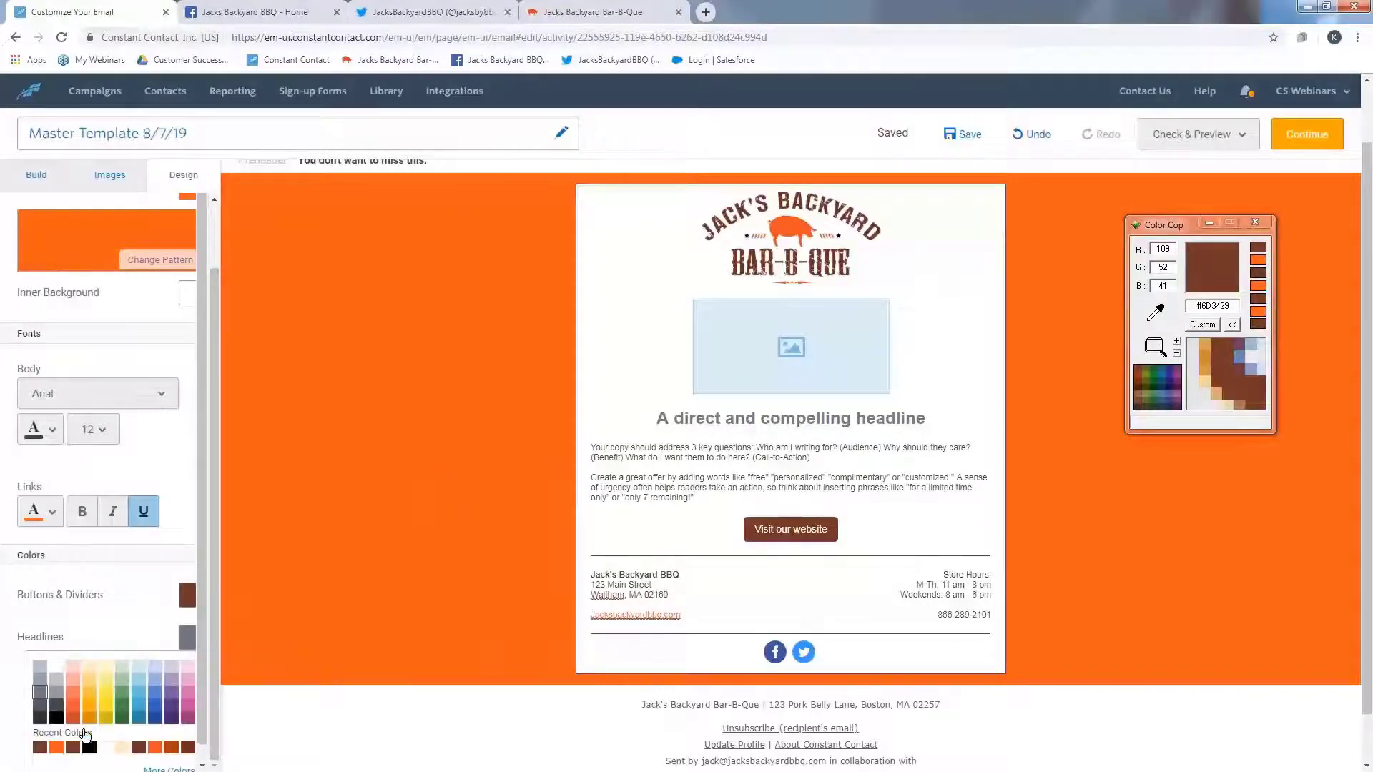
left_click(40, 749)
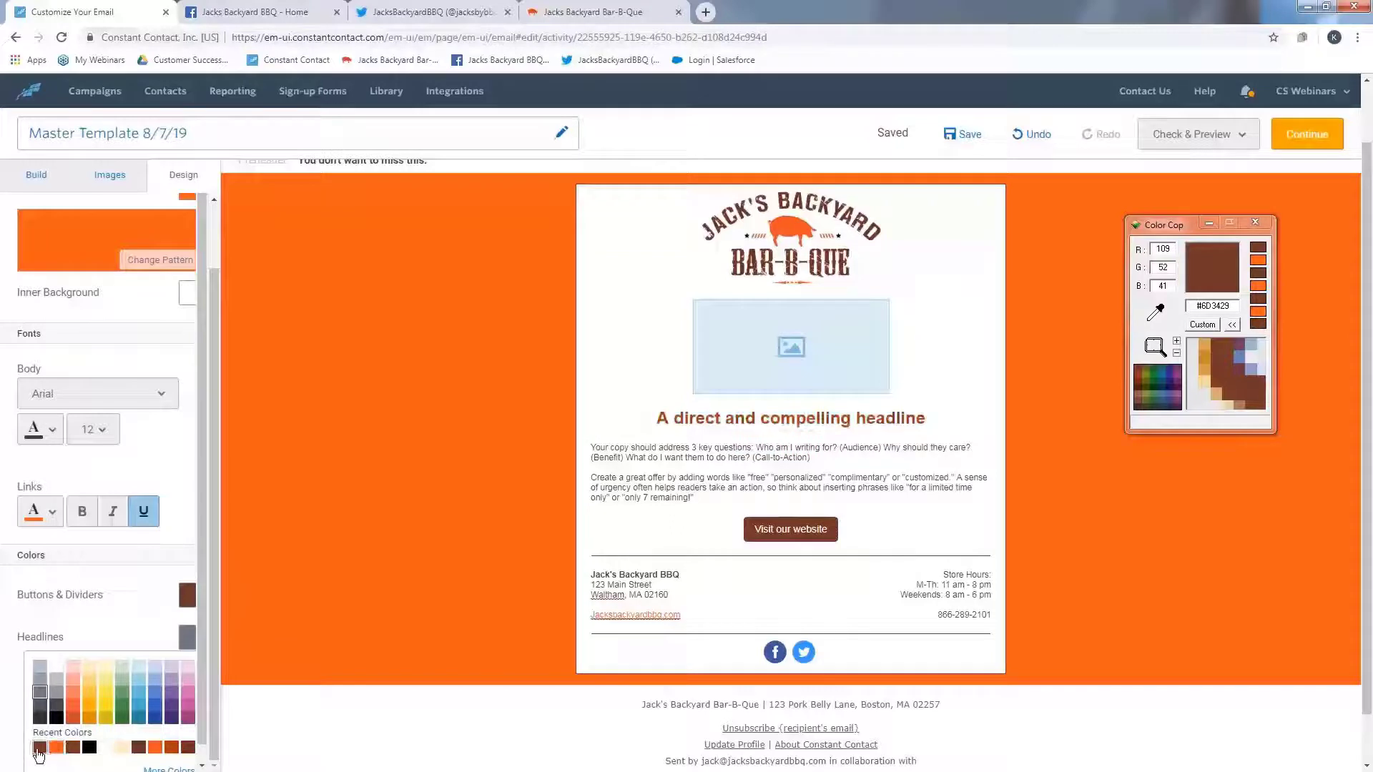
left_click(39, 751)
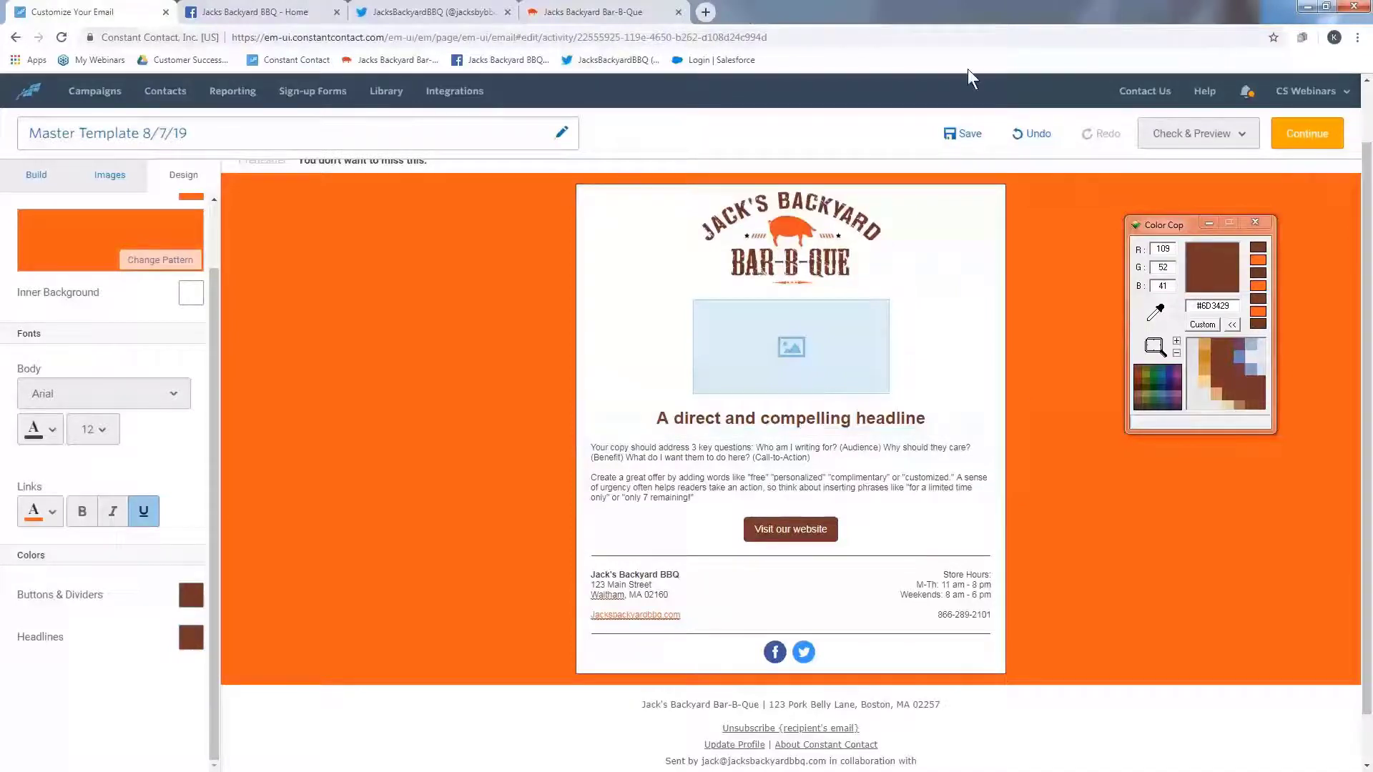
left_click(967, 134)
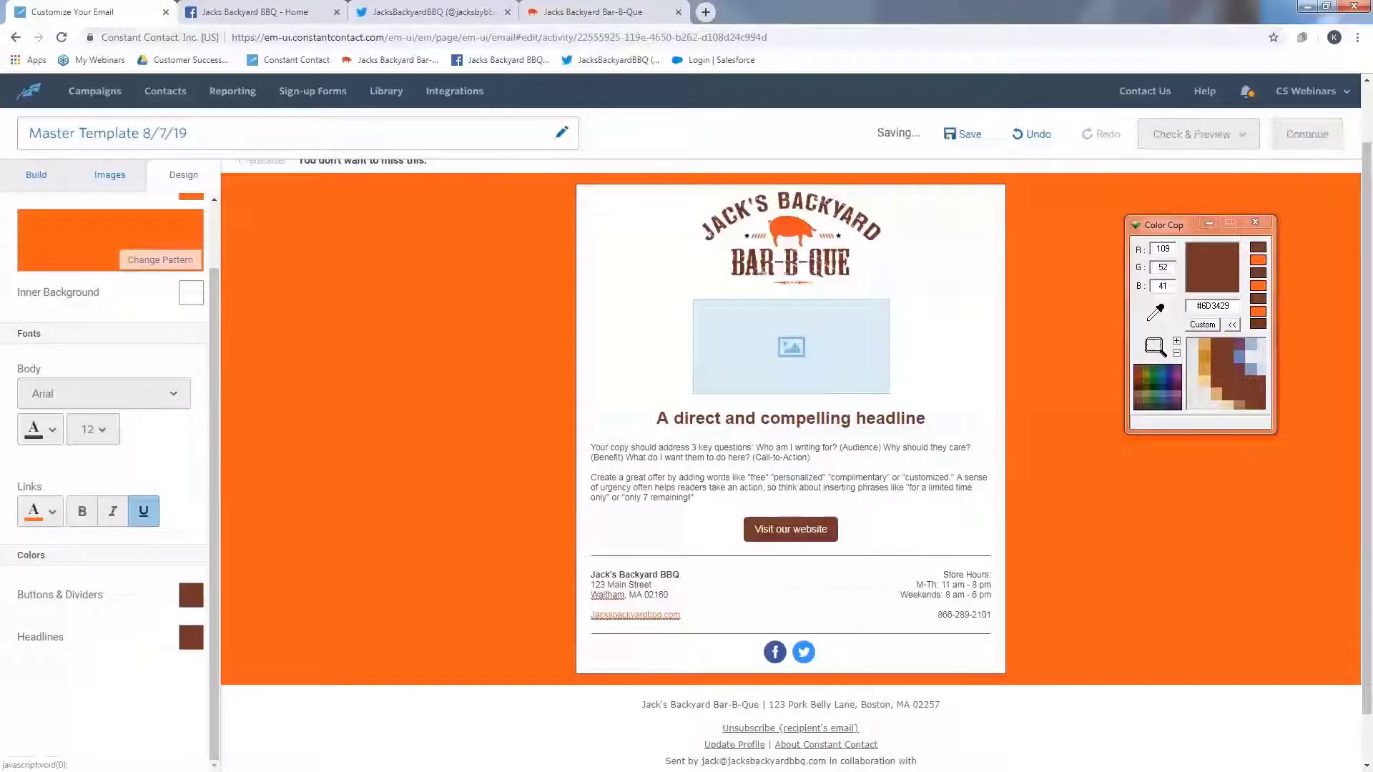
- Make a copy of the Master Template 8/7/19 campaign from the campaigns list
left_click(122, 96)
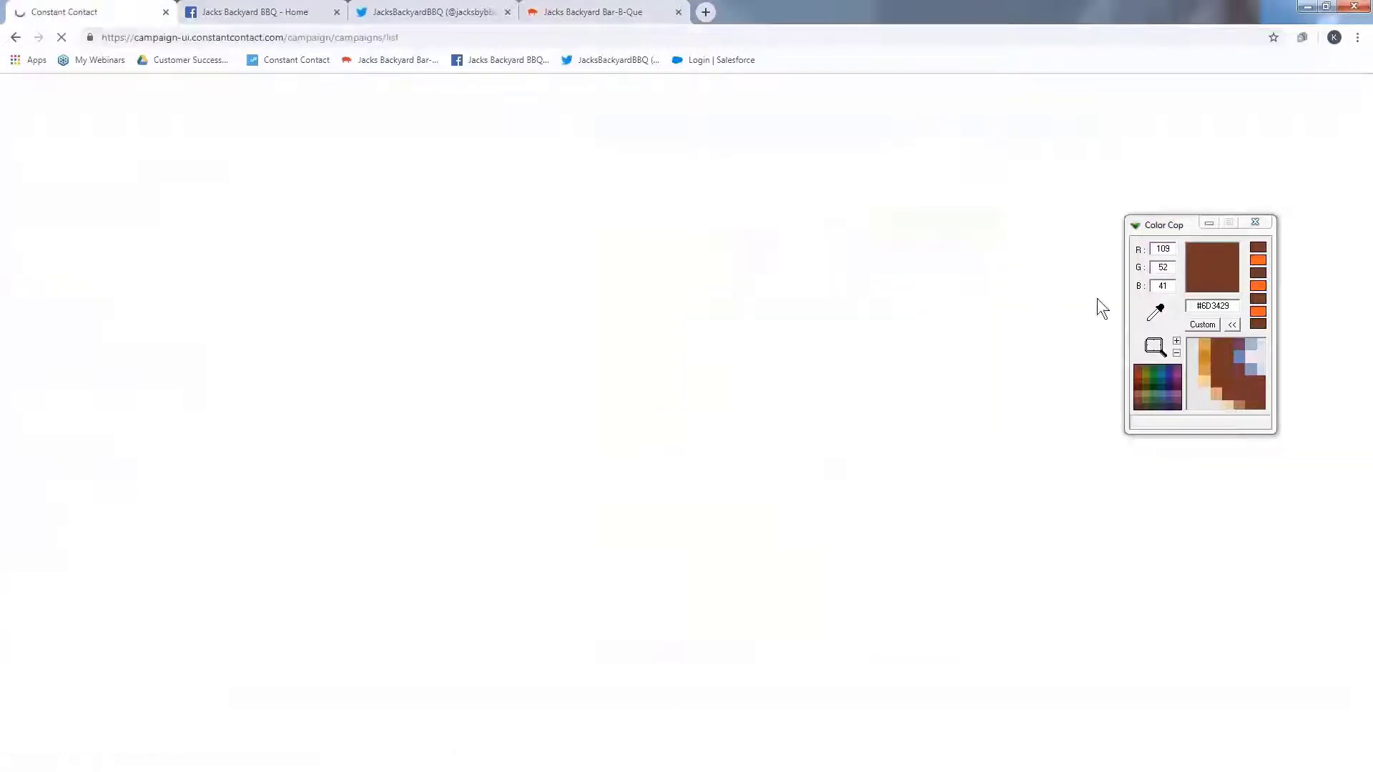
left_click(1207, 221)
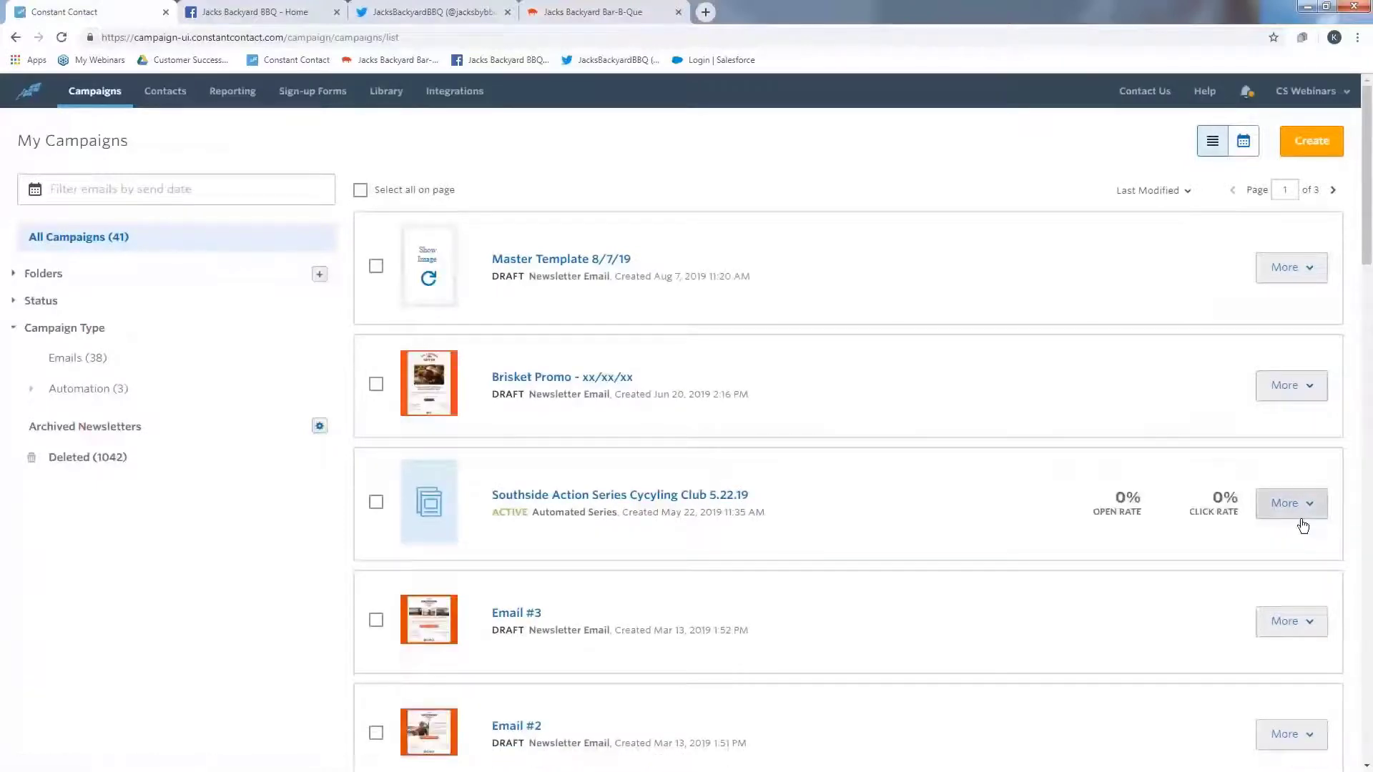
left_click(1295, 281)
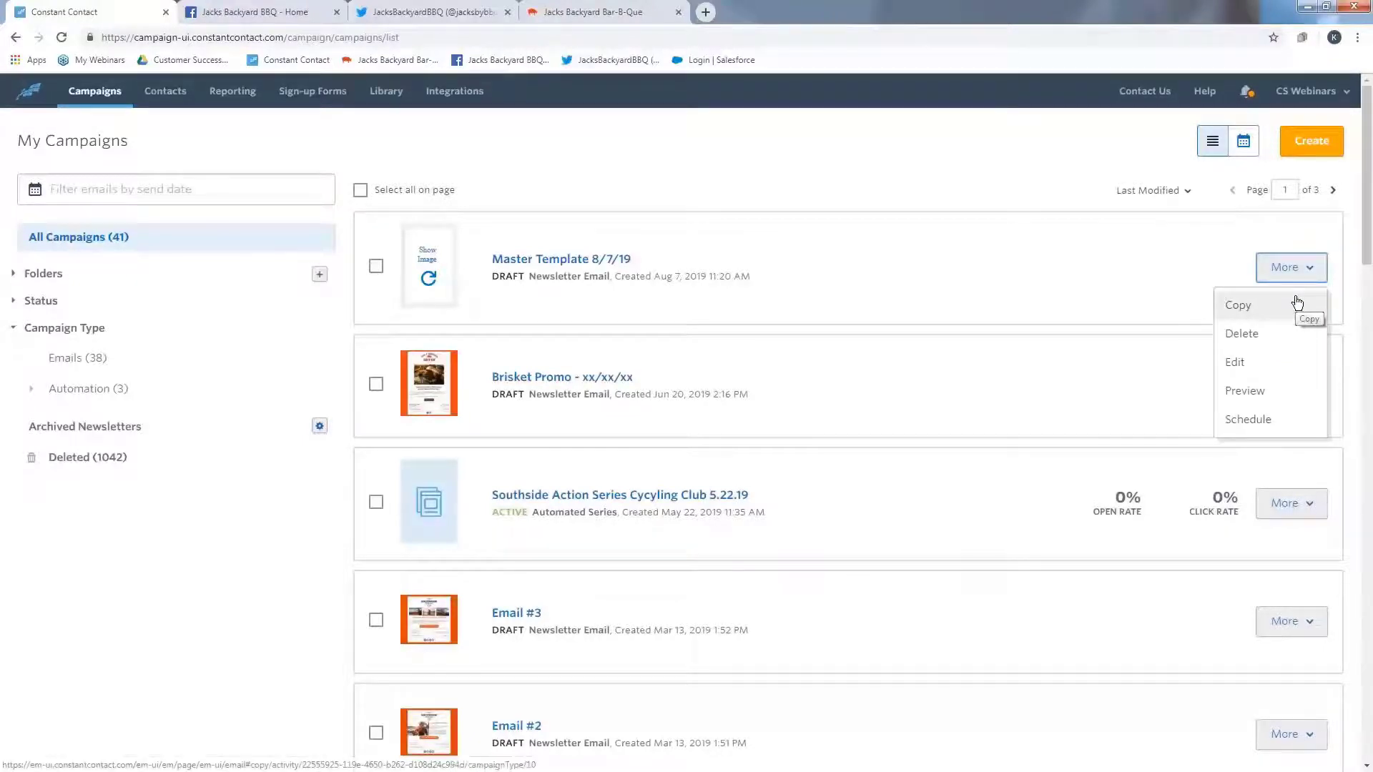
left_click(1297, 303)
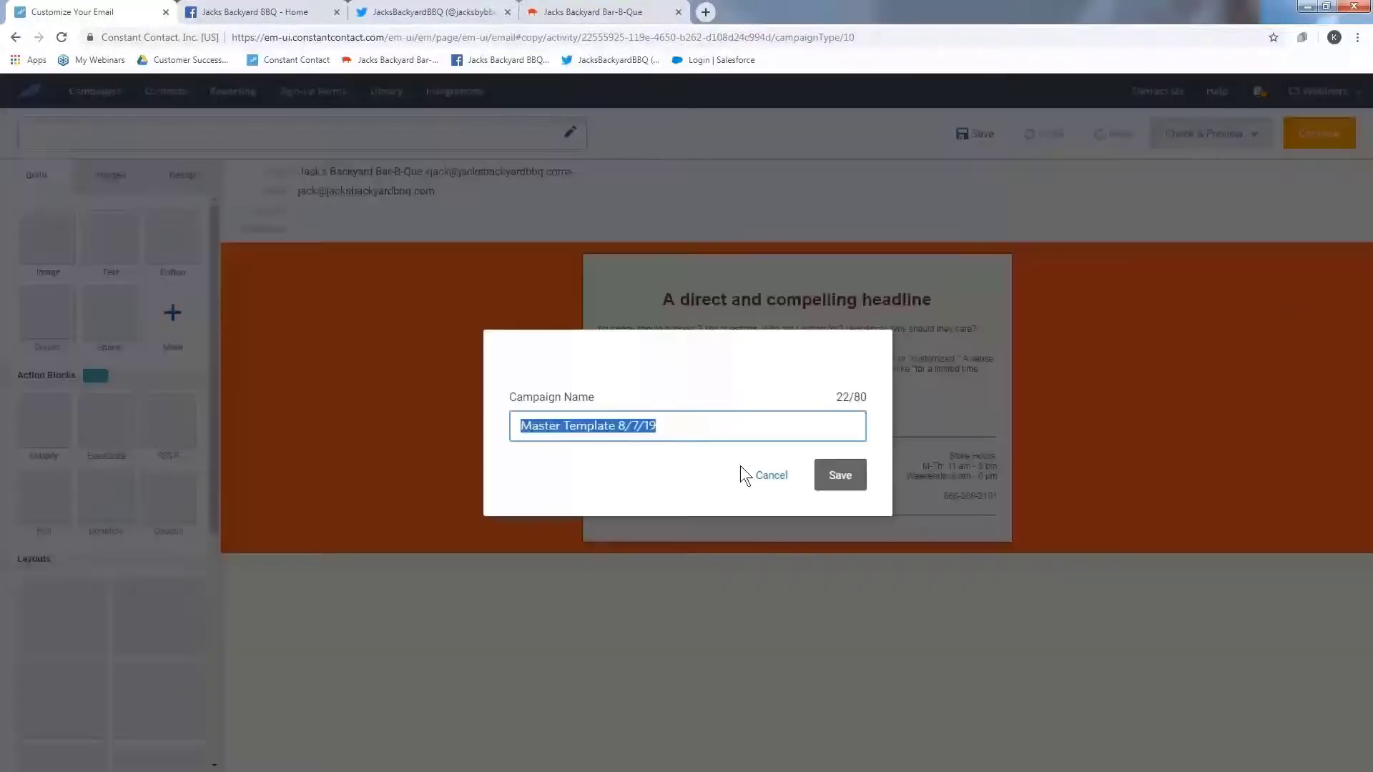
- Rename the copy as Brisket Promotion 8/7/19 and save it
left_click(583, 426)
left_click_drag(612, 427, 492, 417)
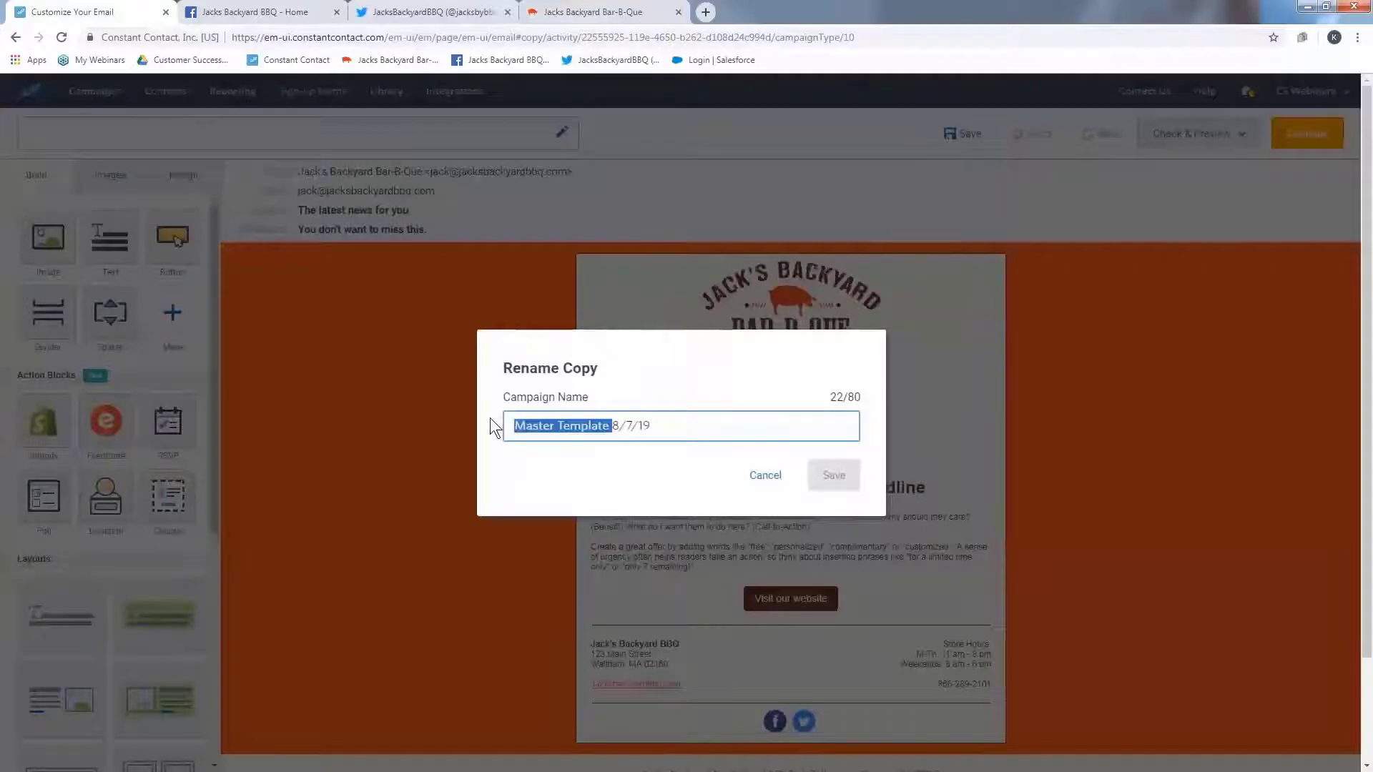
key("BackSpace")
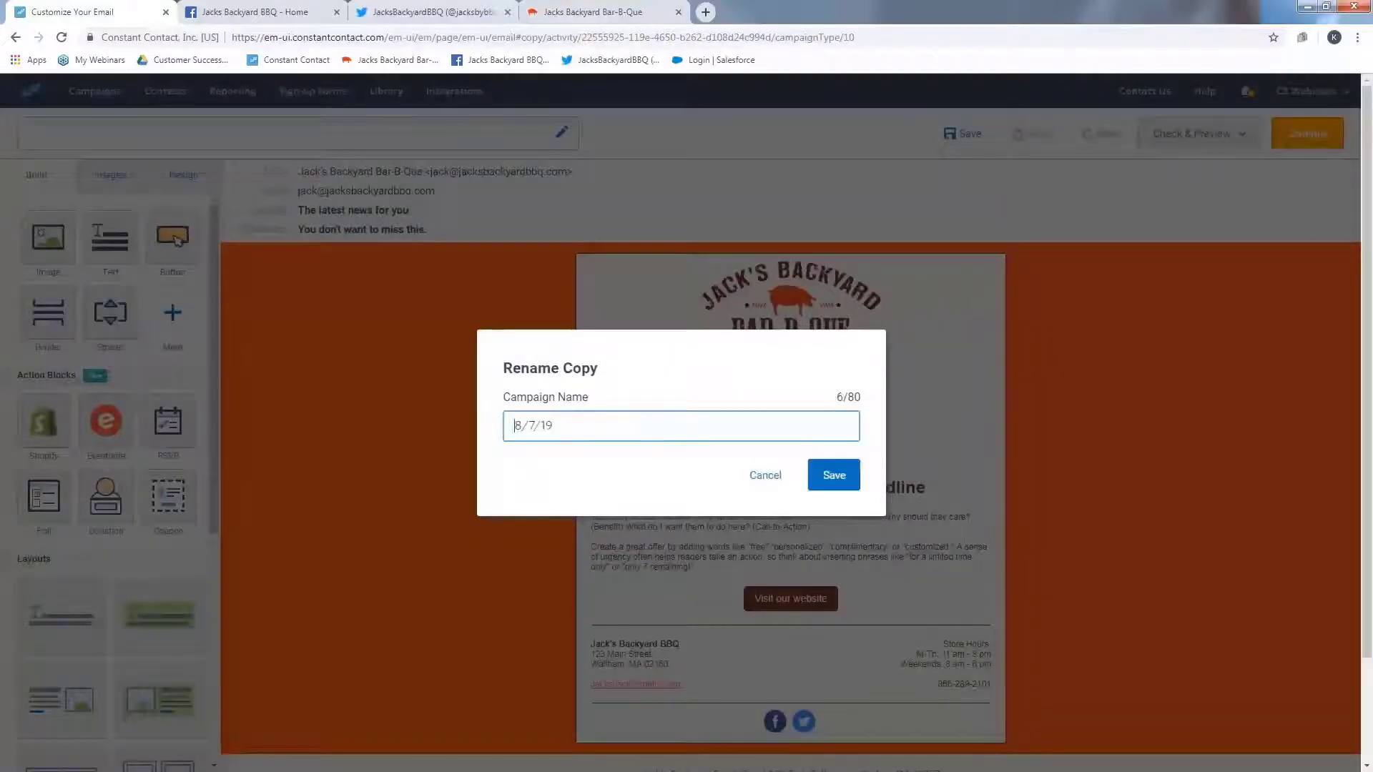
type("Brisket Promotion")
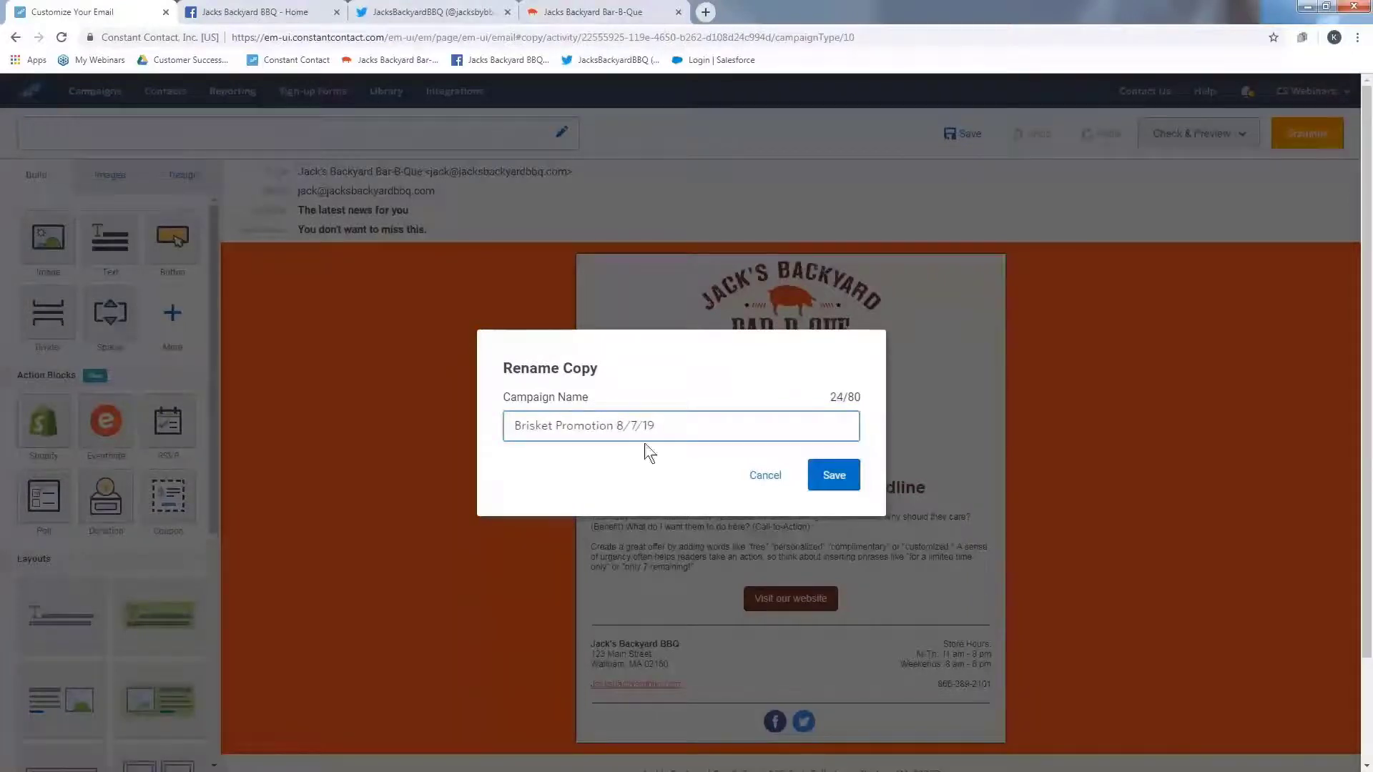
left_click(837, 477)
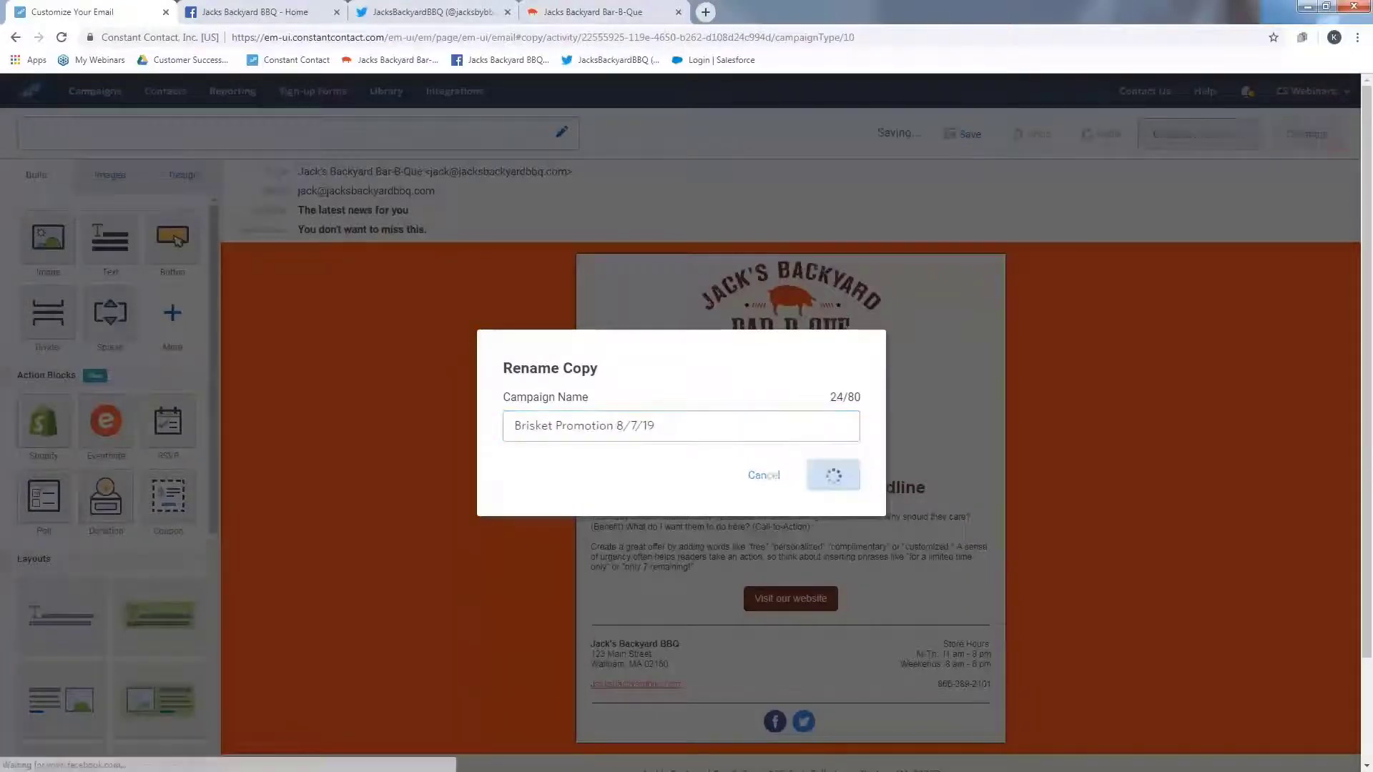
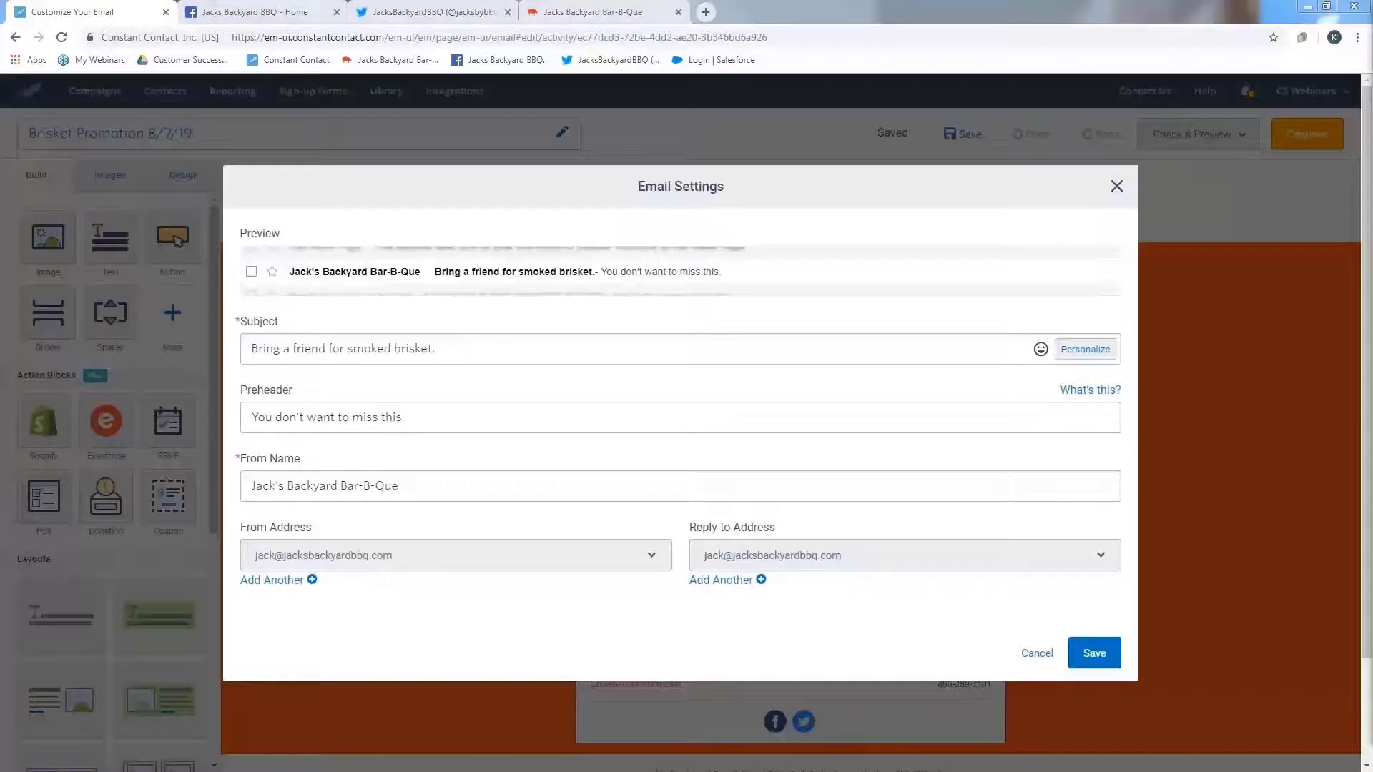
- Set the preheader to "You don't want to miss this deal!" and save the email settings
triple_click(416, 413)
type("You don't want to miss this deal!")
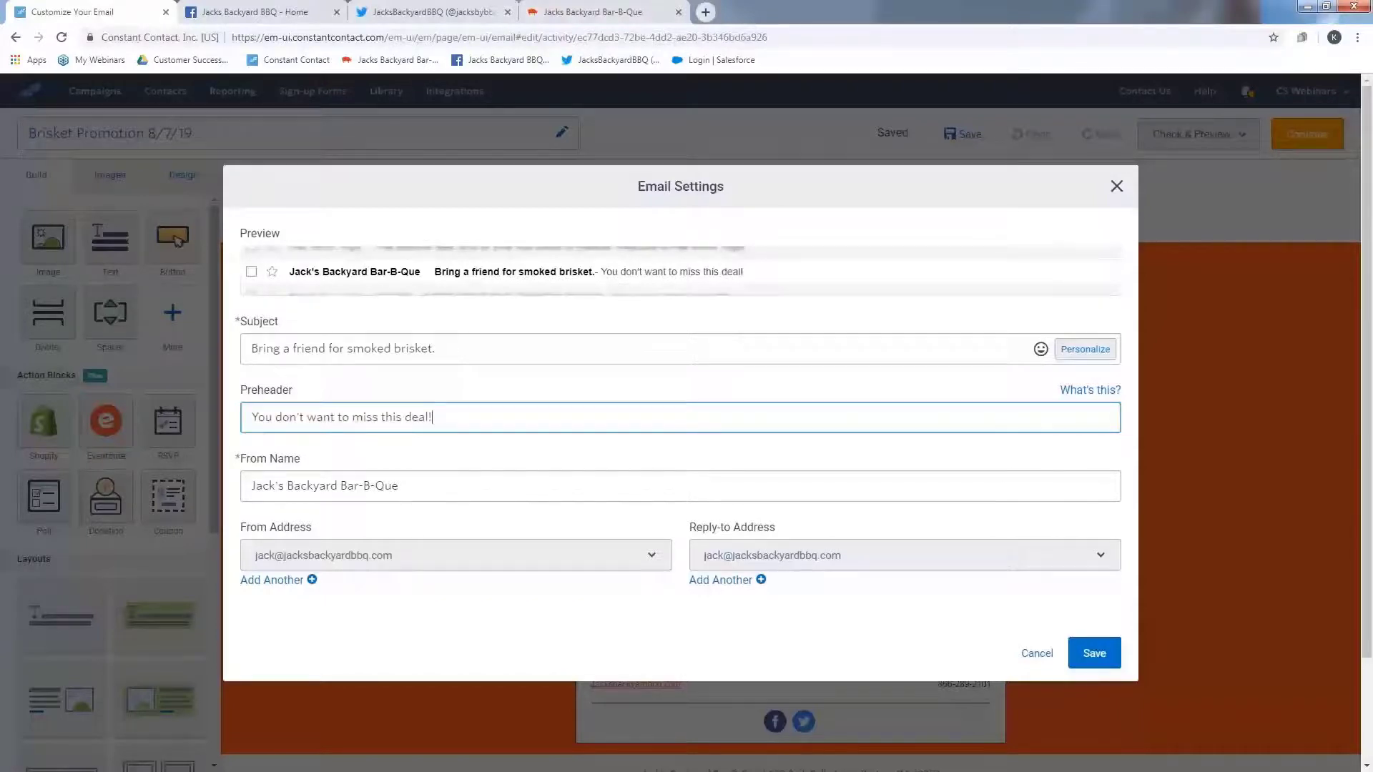
left_click(1108, 656)
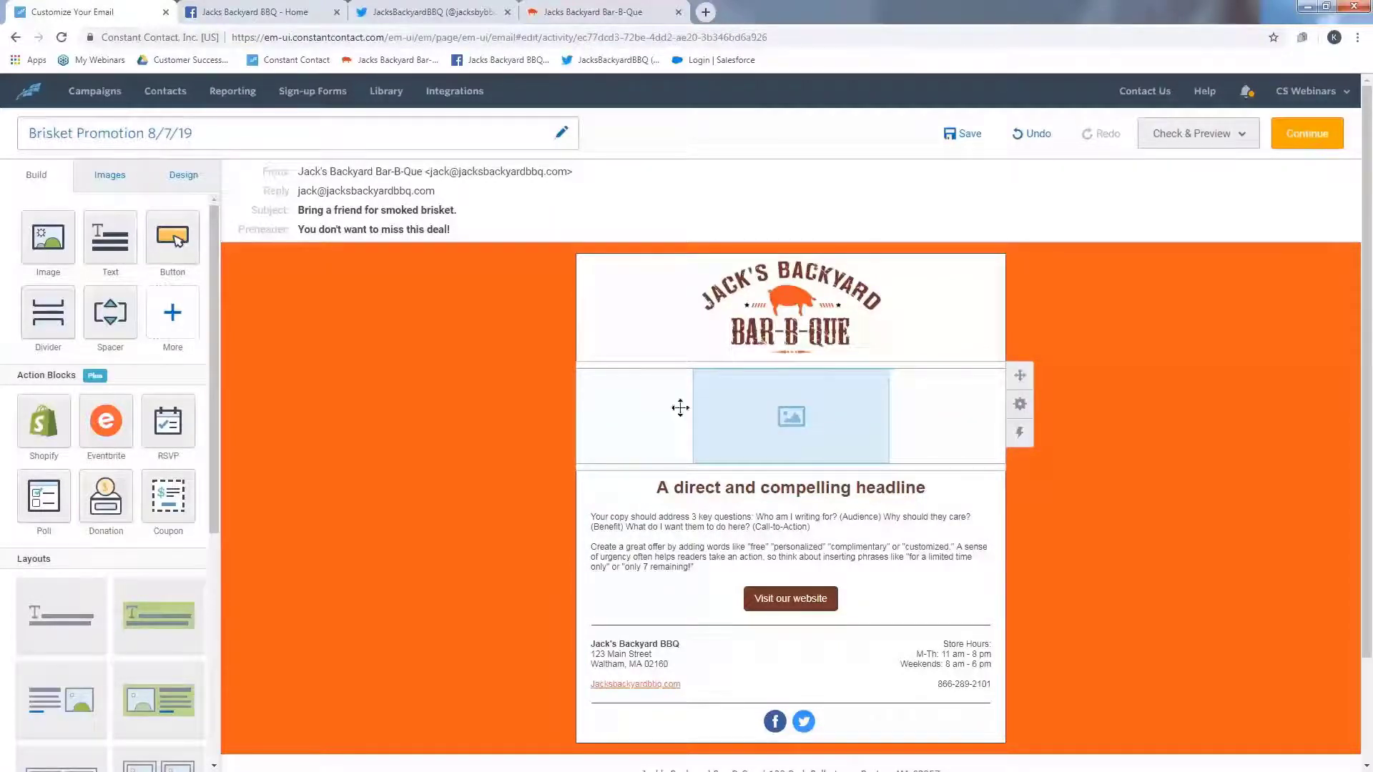
- Place the Brisket Photo.jpg image into the empty image block and enlarge it to fill the block
left_click(117, 179)
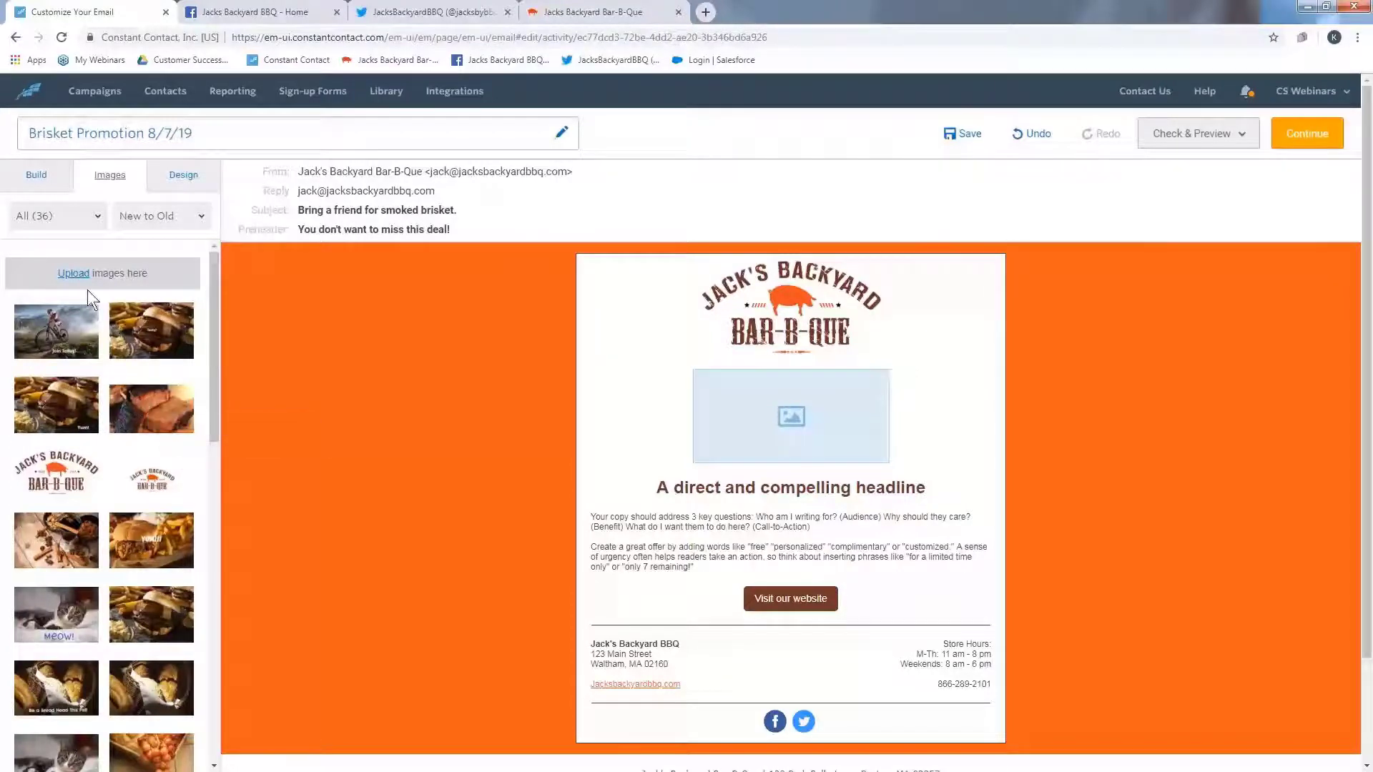
left_click(74, 273)
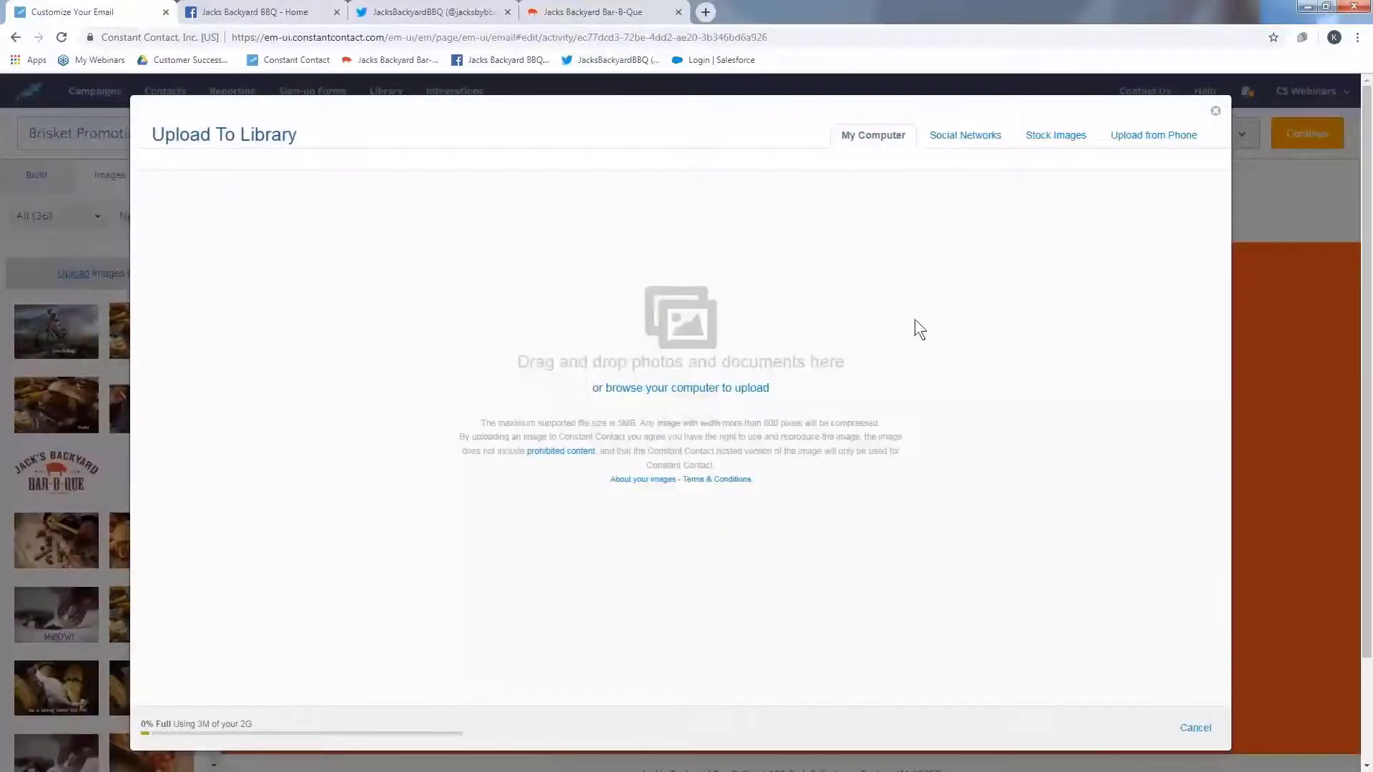
left_click(1214, 112)
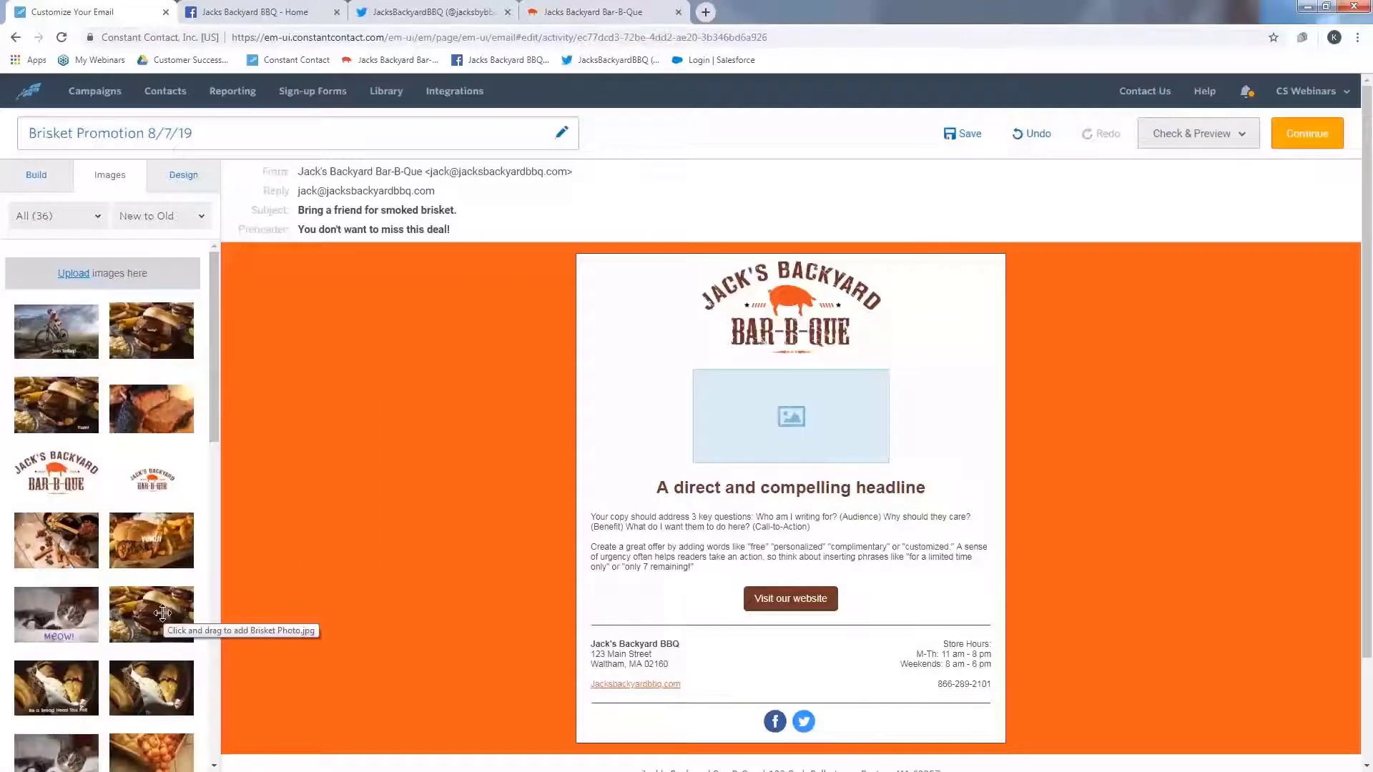
left_click_drag(163, 613, 793, 419)
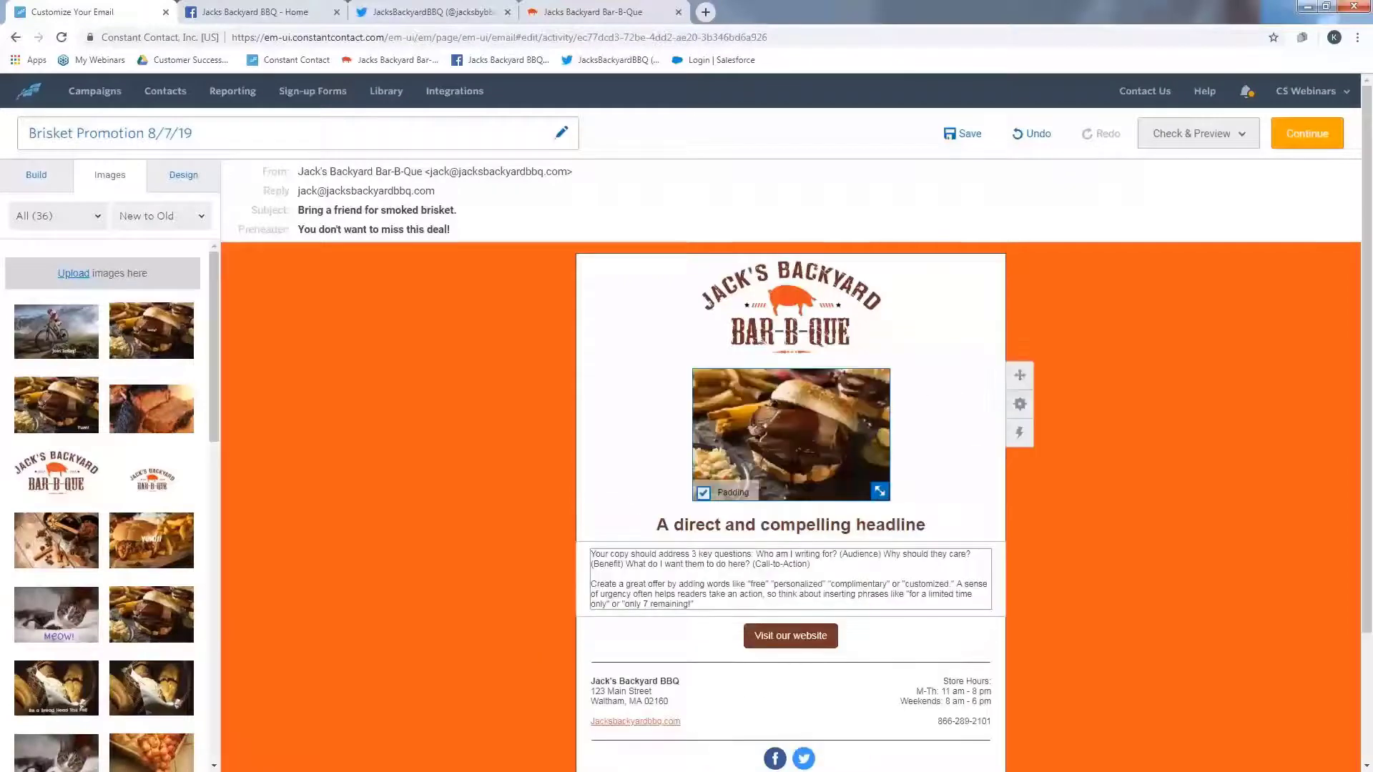
left_click_drag(891, 495, 950, 580)
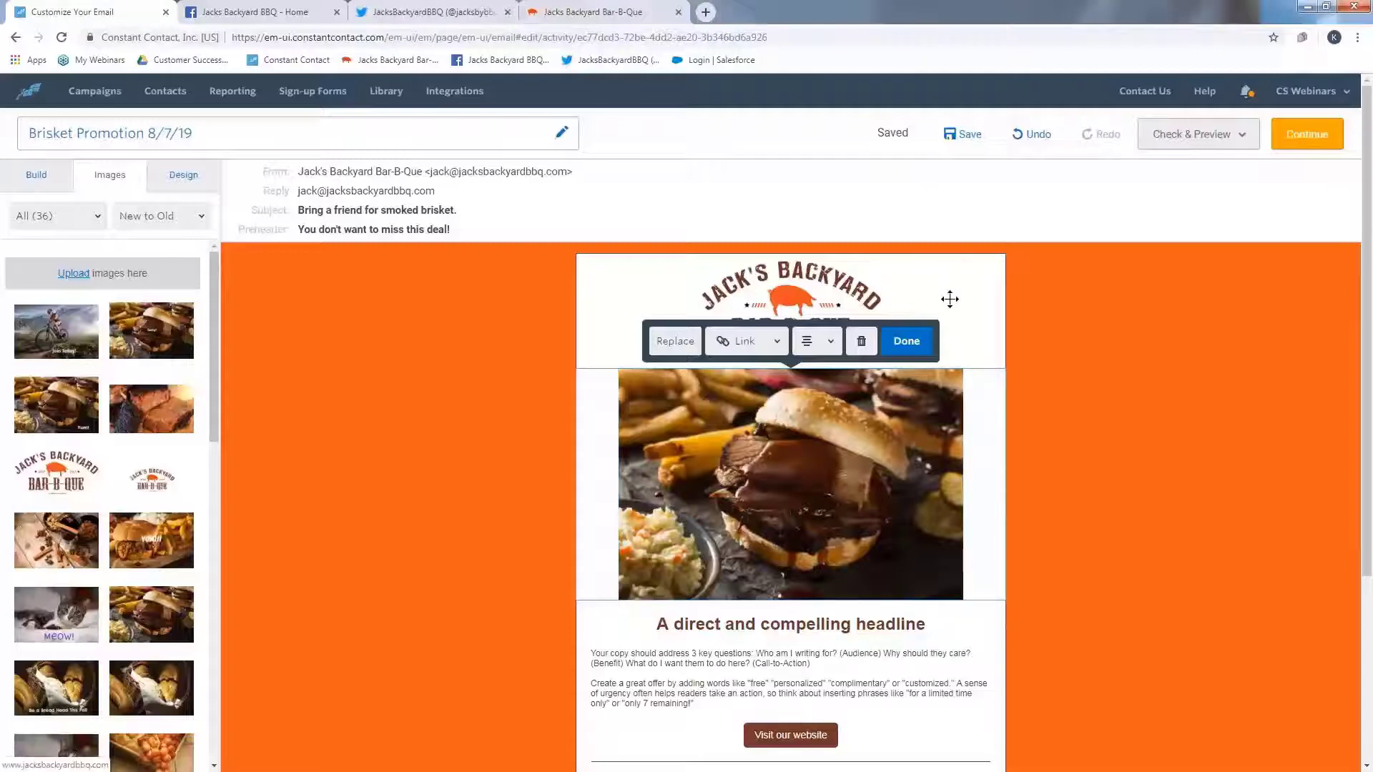
left_click(777, 343)
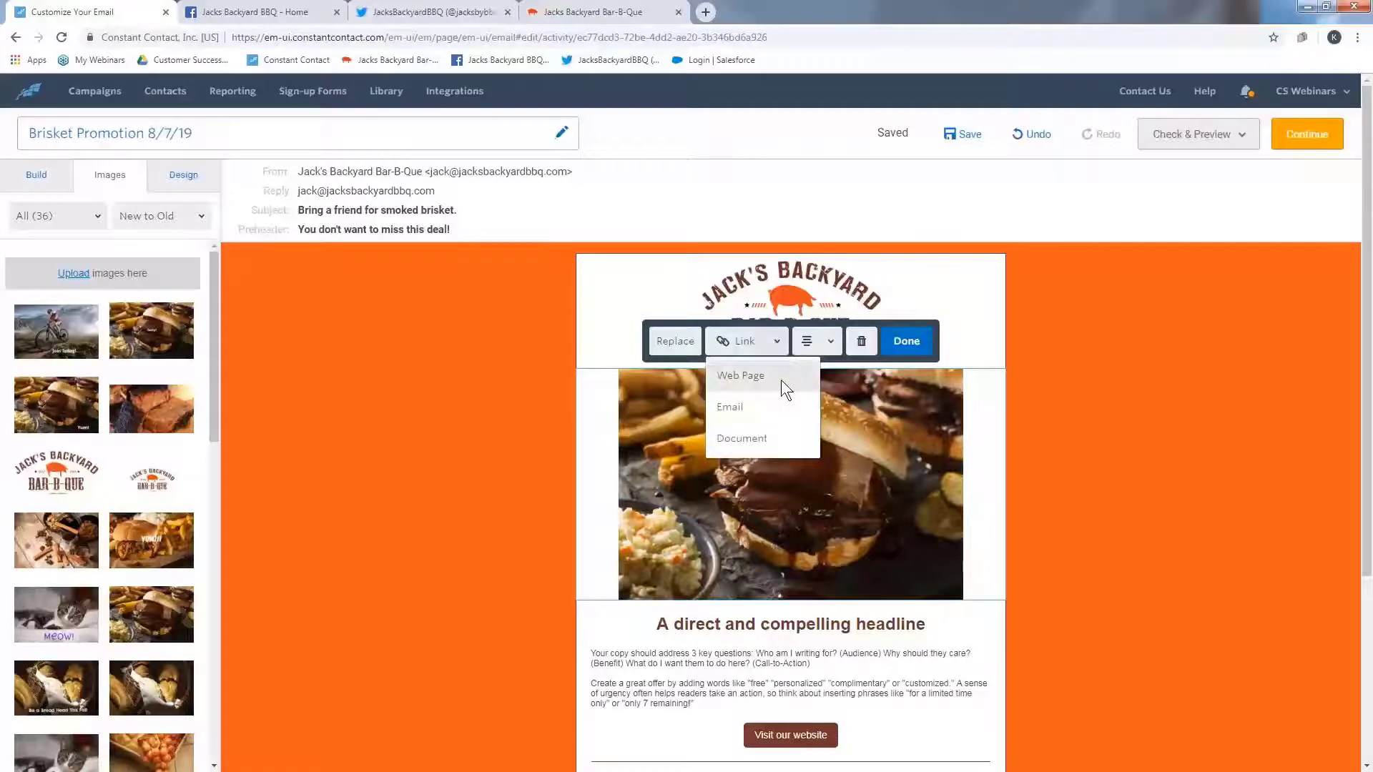
left_click(780, 380)
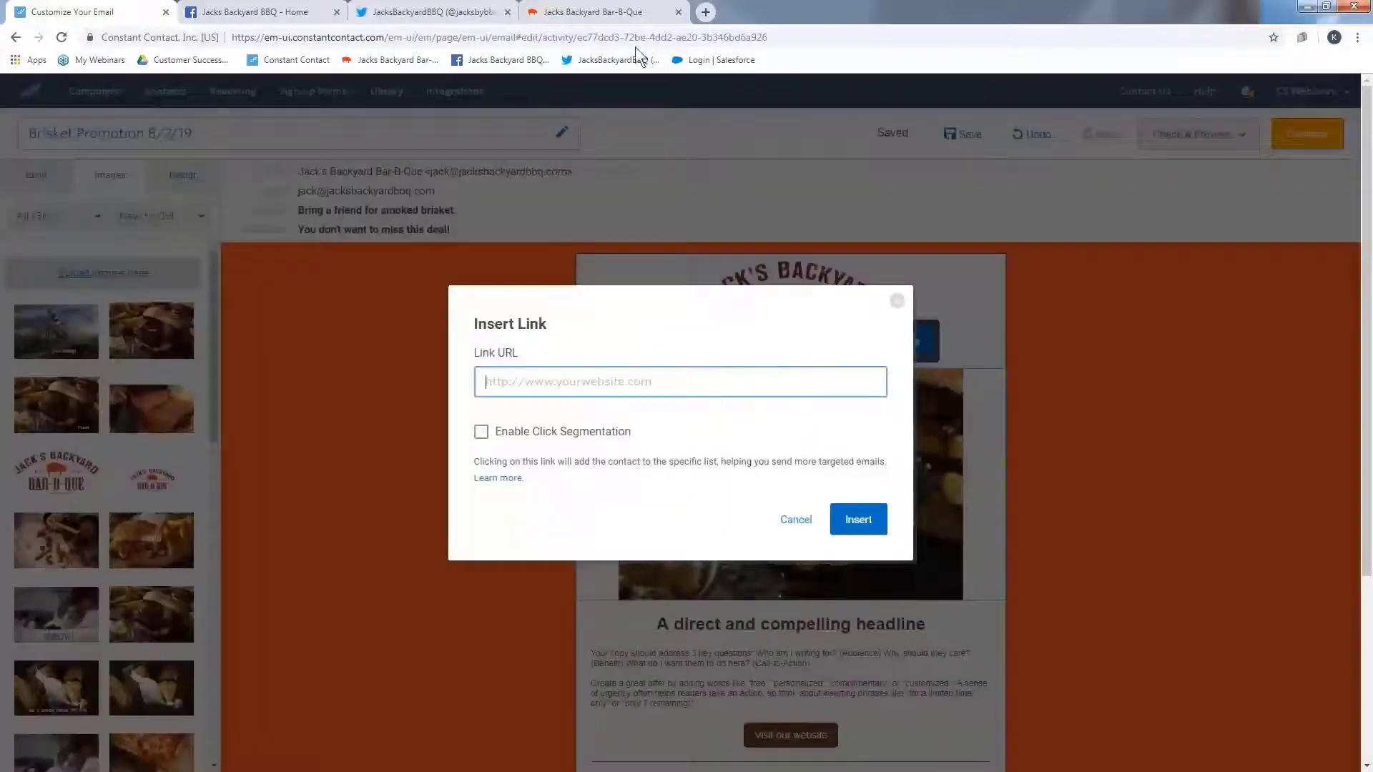
left_click(618, 6)
left_click(593, 38)
key("ctrl+c")
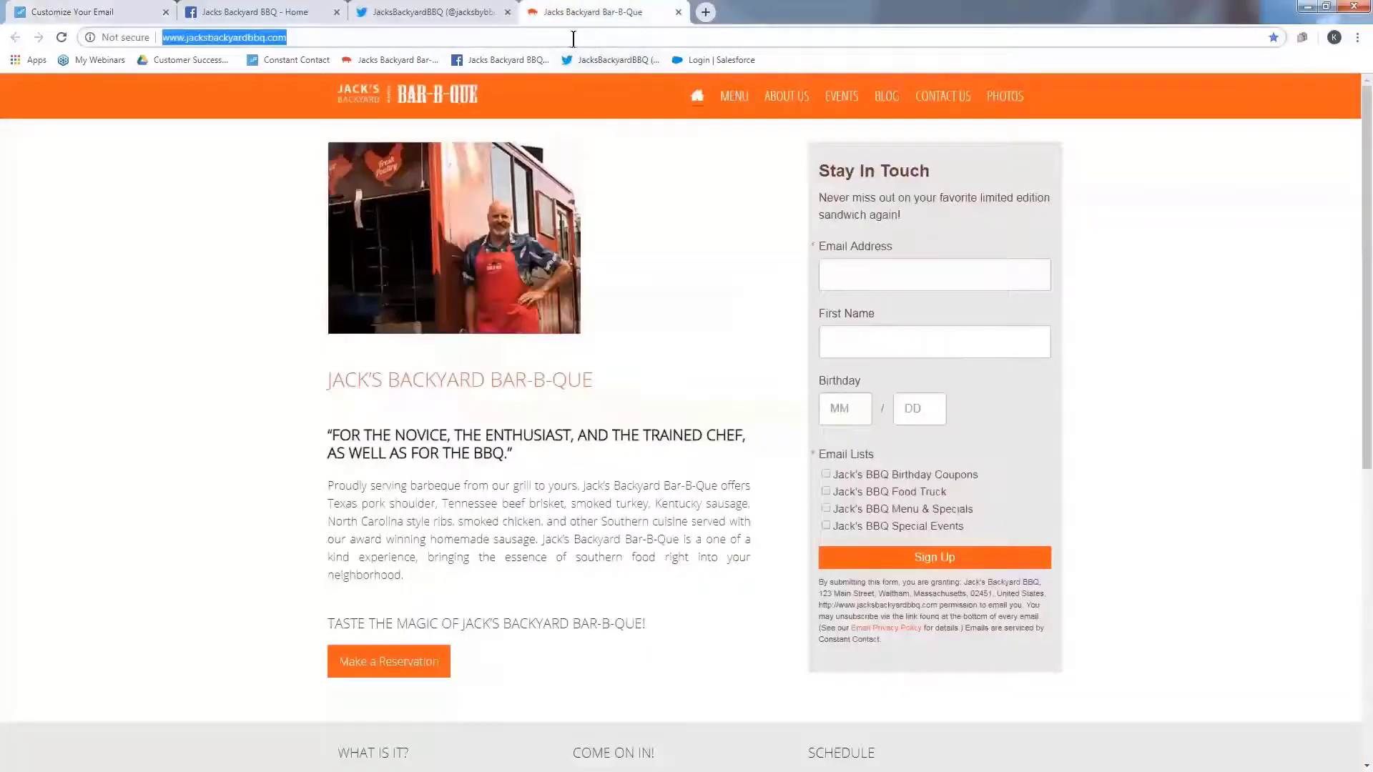
left_click(56, 12)
key("ctrl+v")
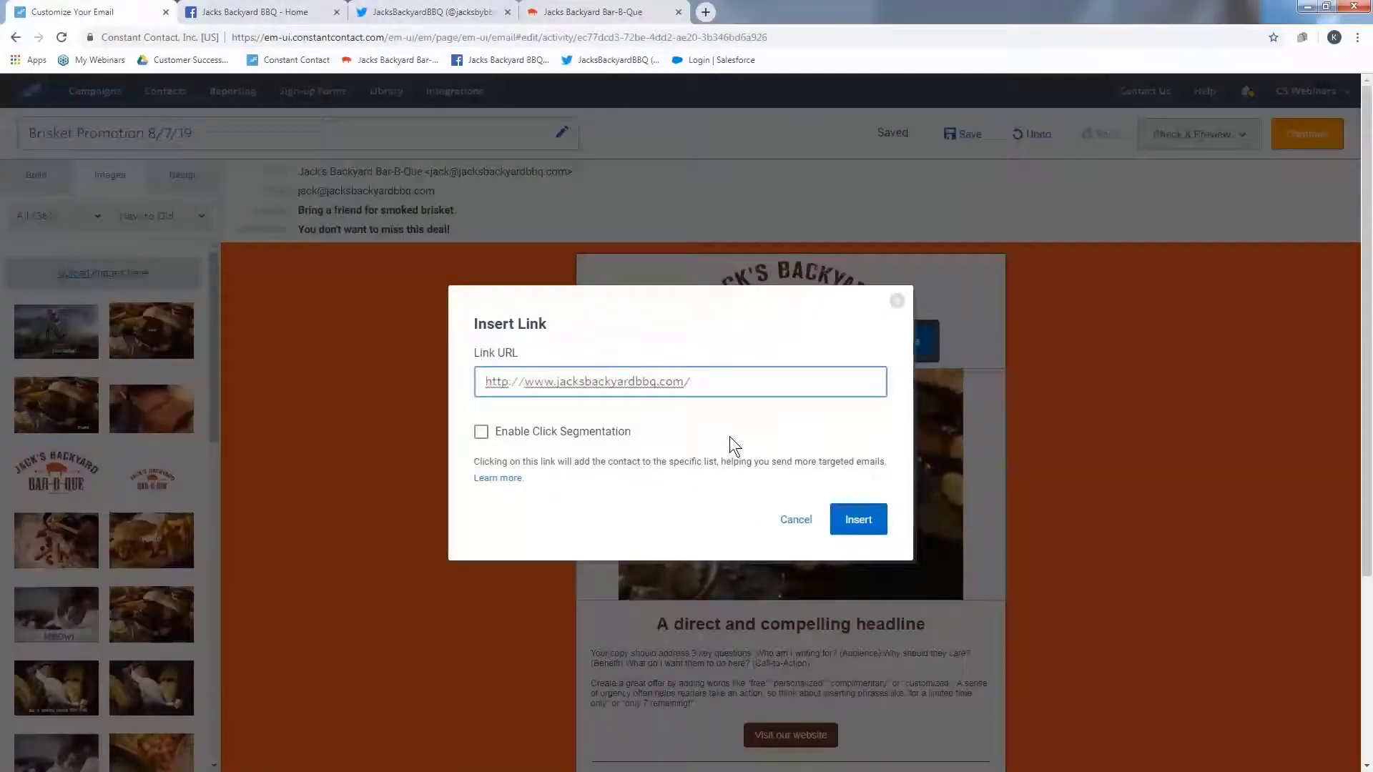
left_click(858, 519)
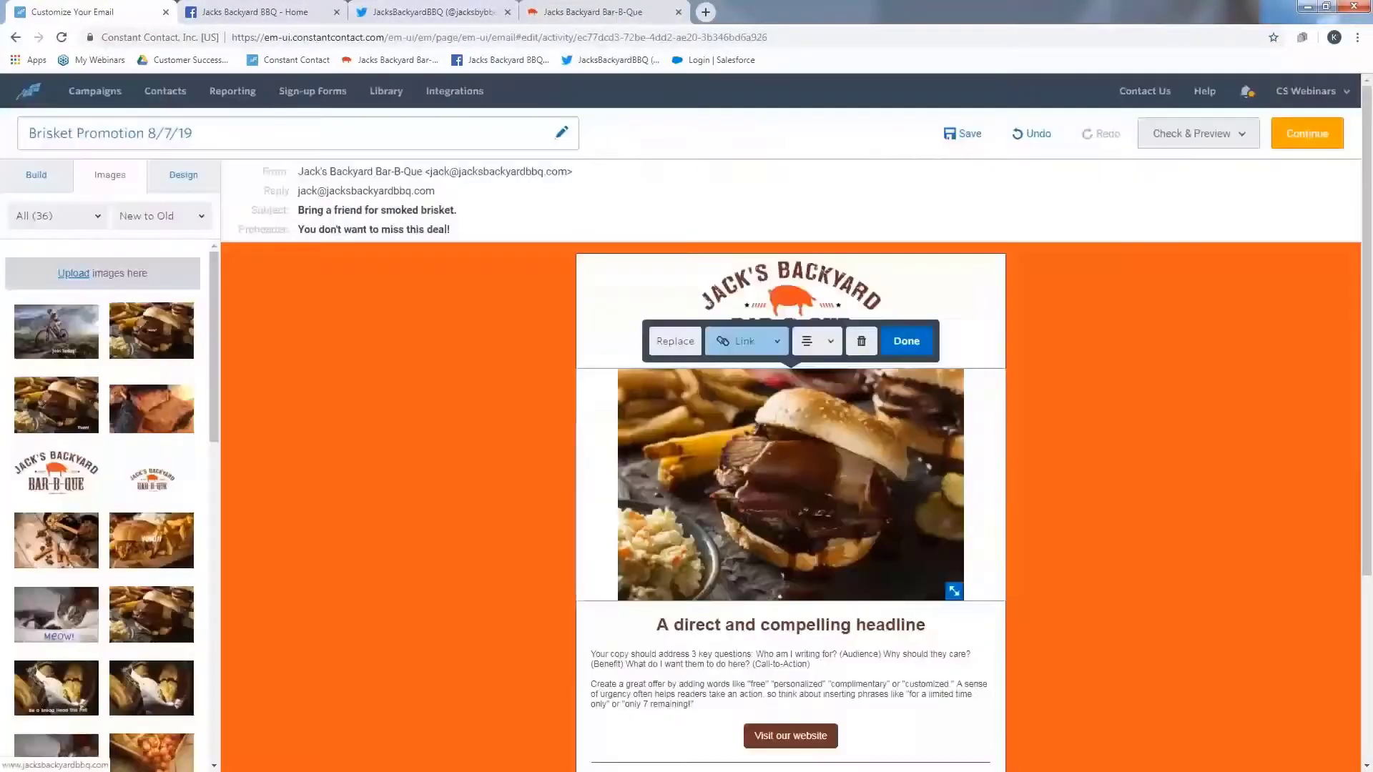
left_click(907, 341)
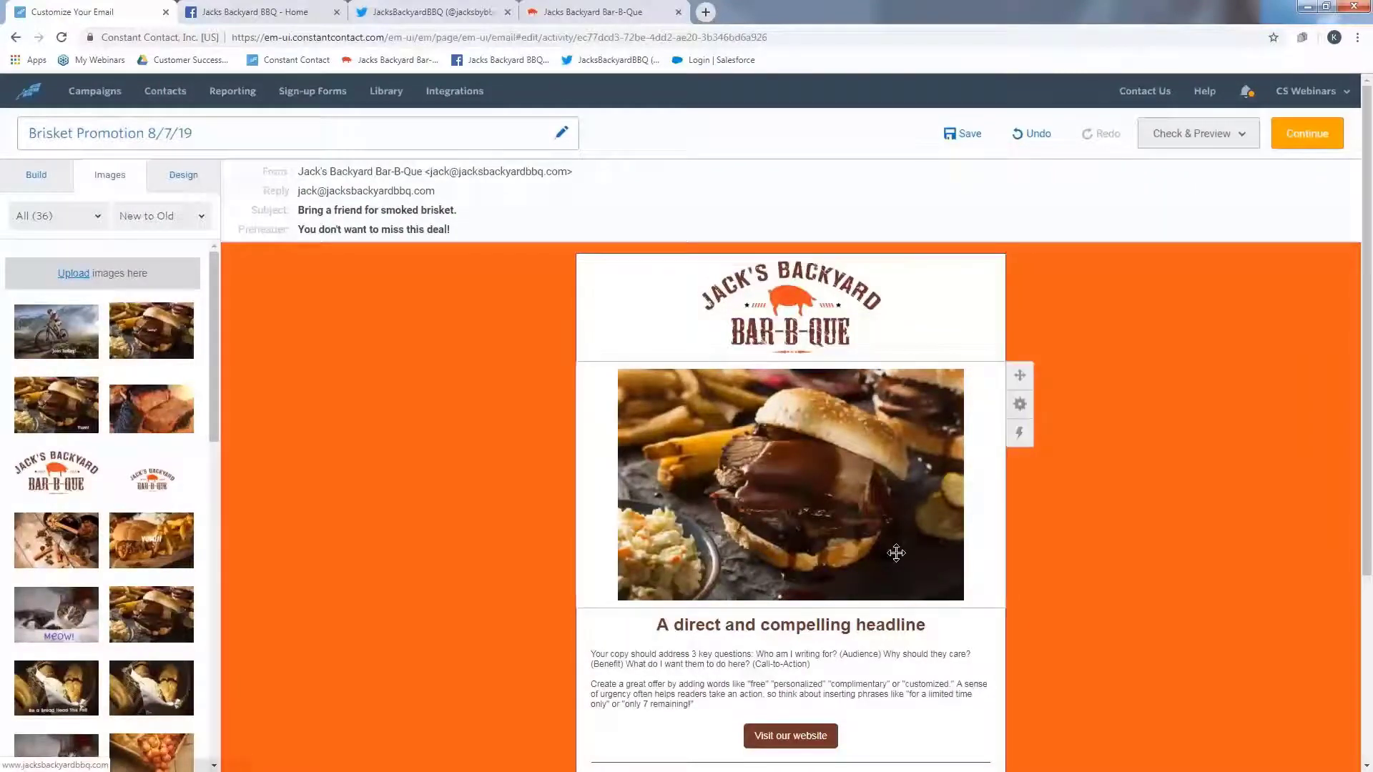
- Replace the headline with "Buy one smoked brisket entree, get the second at half price."
scroll(852, 432, "down", 3)
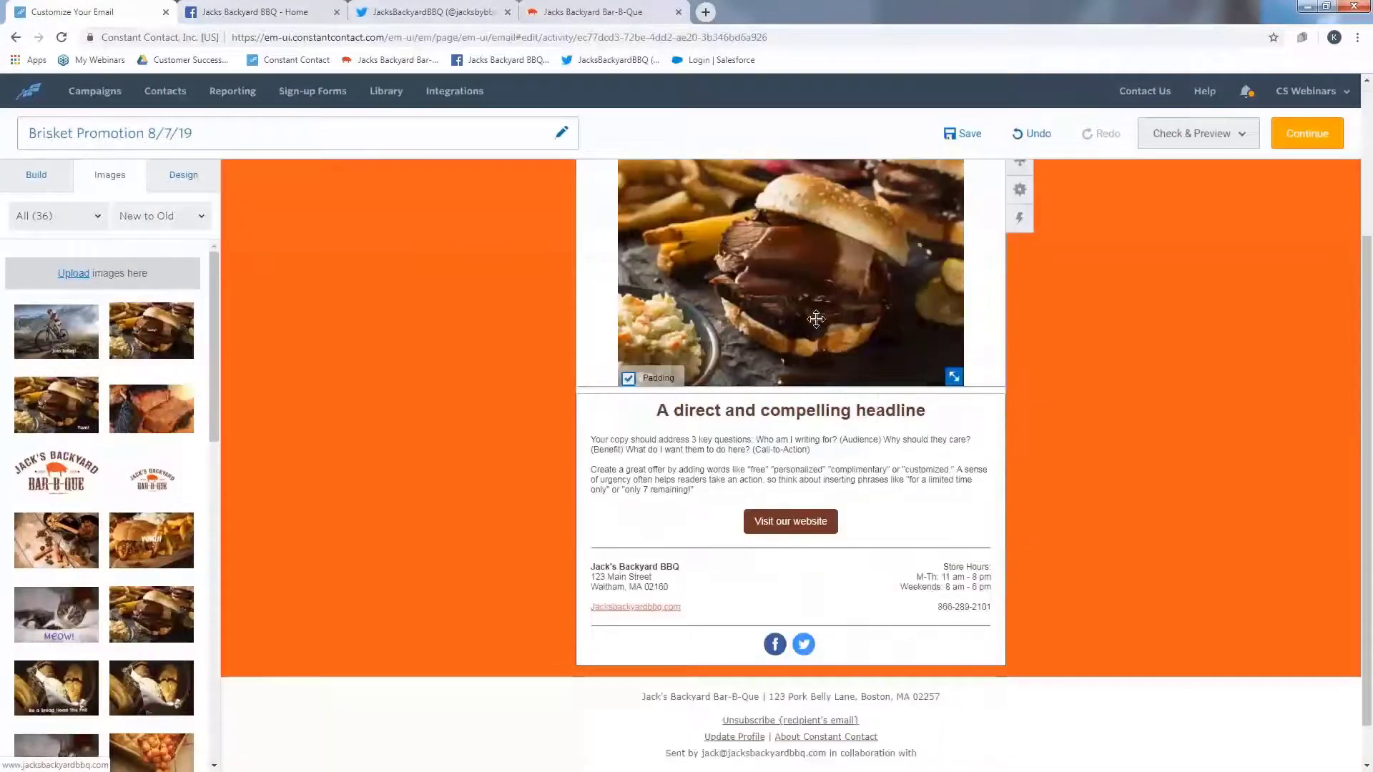
left_click(848, 414)
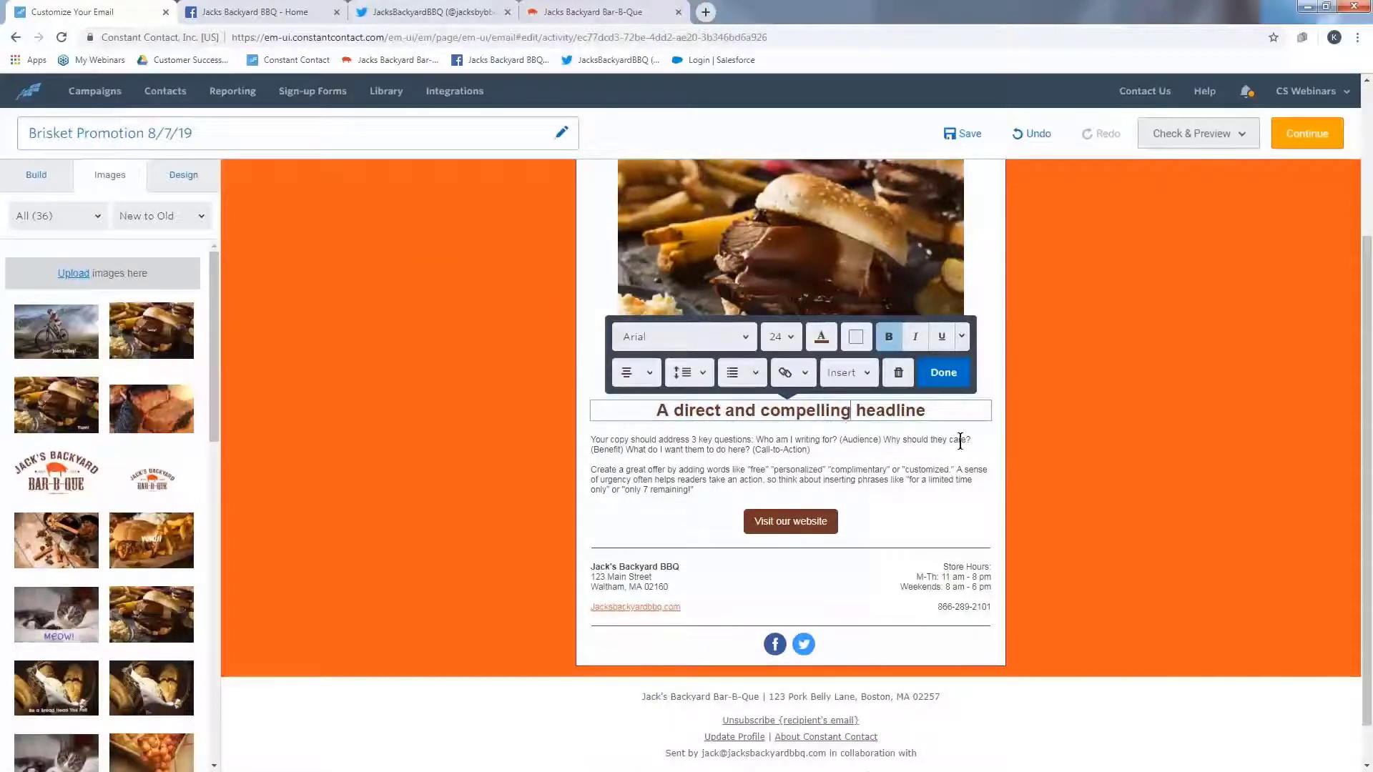
left_click_drag(946, 411, 655, 411)
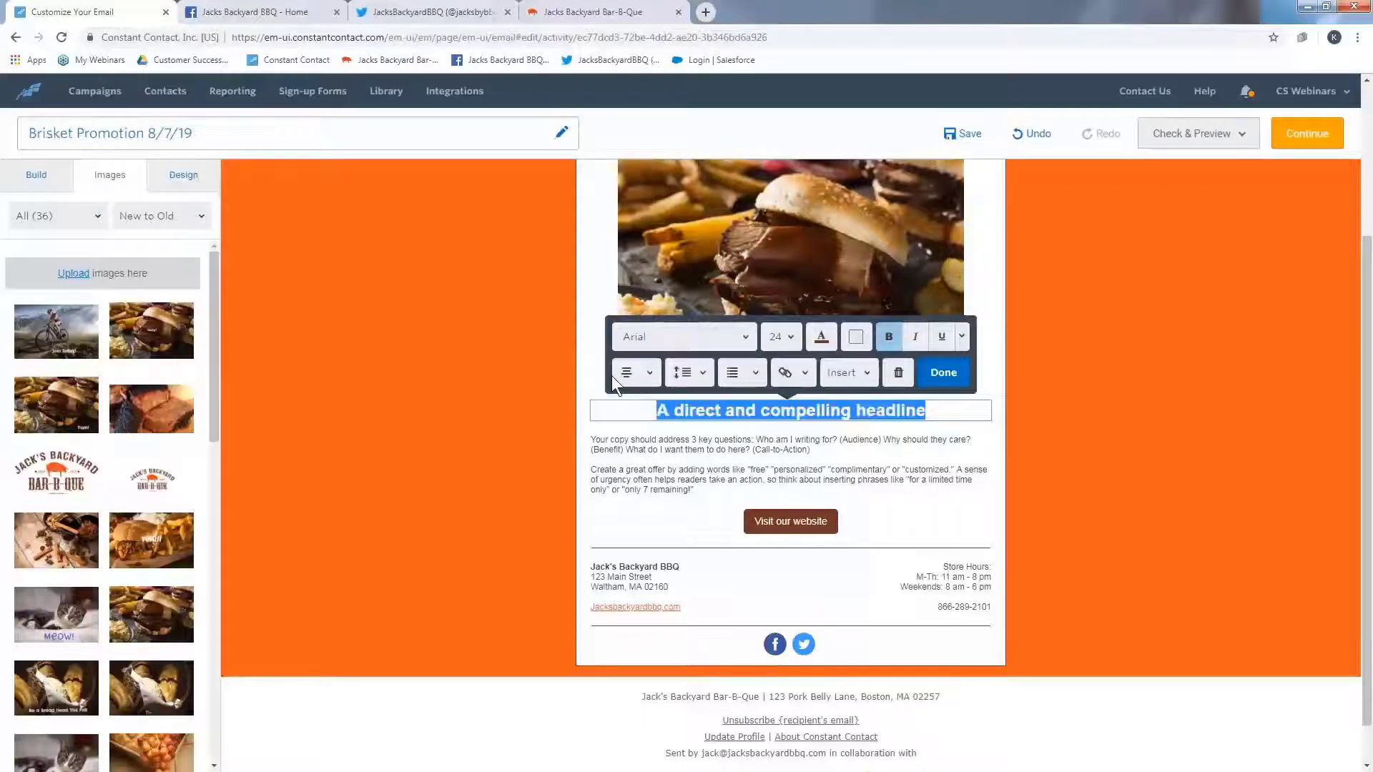
key("BackSpace")
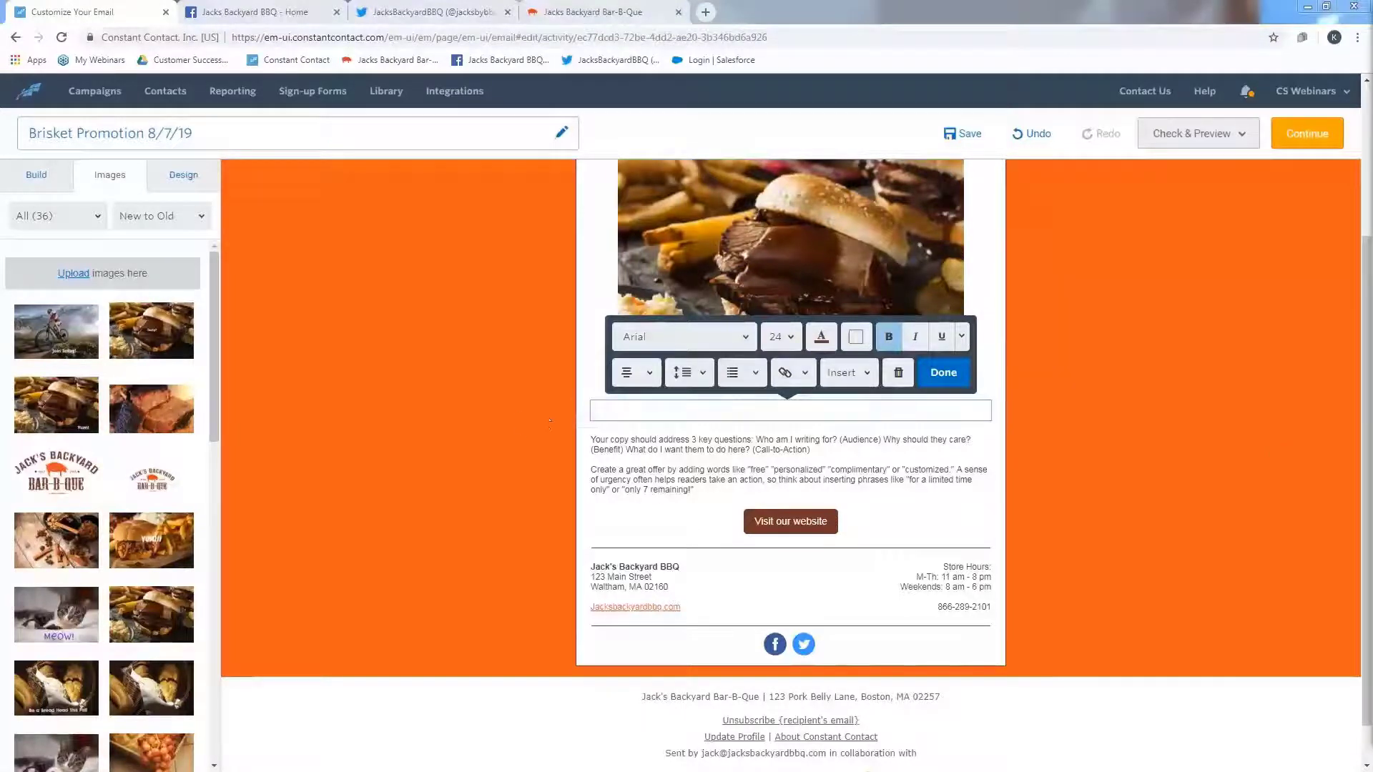
type("Buy one smoked brisket entree, get the second at half price.")
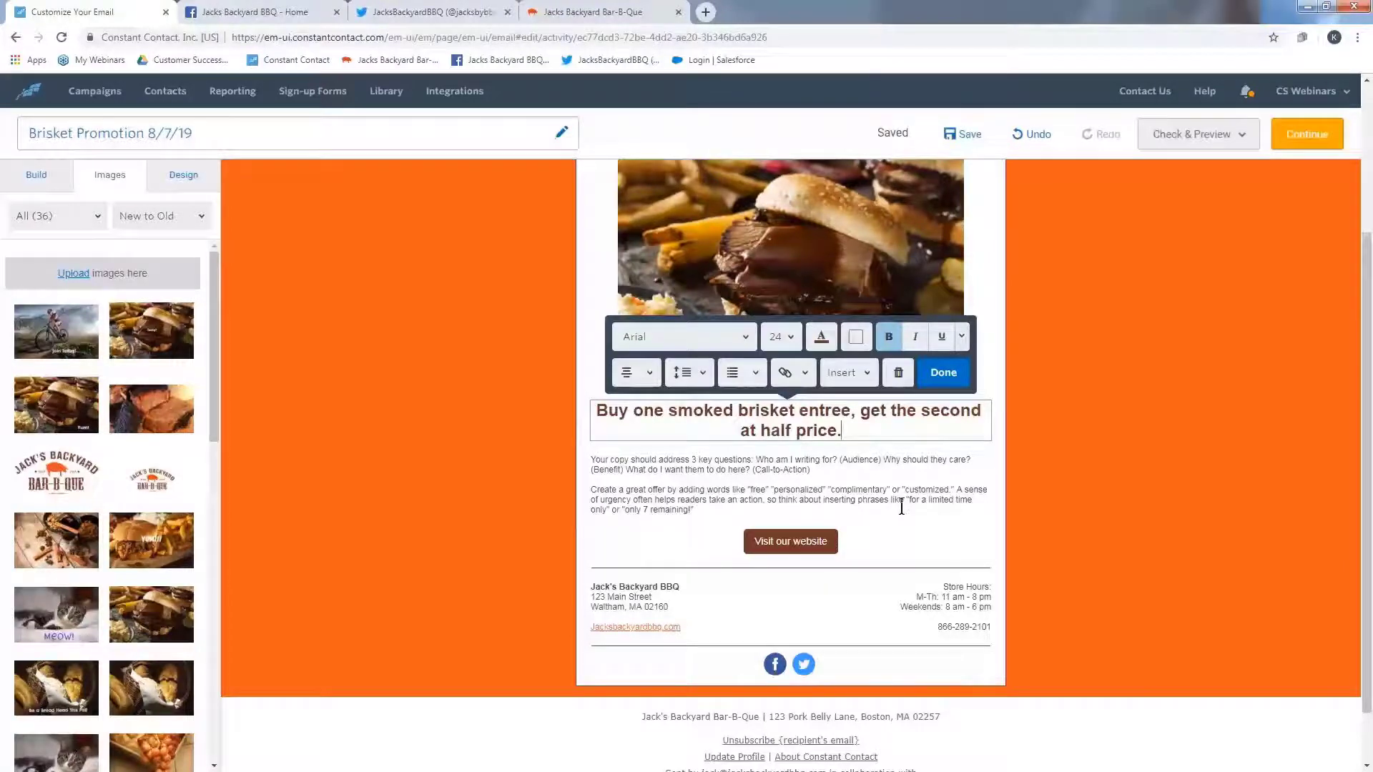
left_click(945, 373)
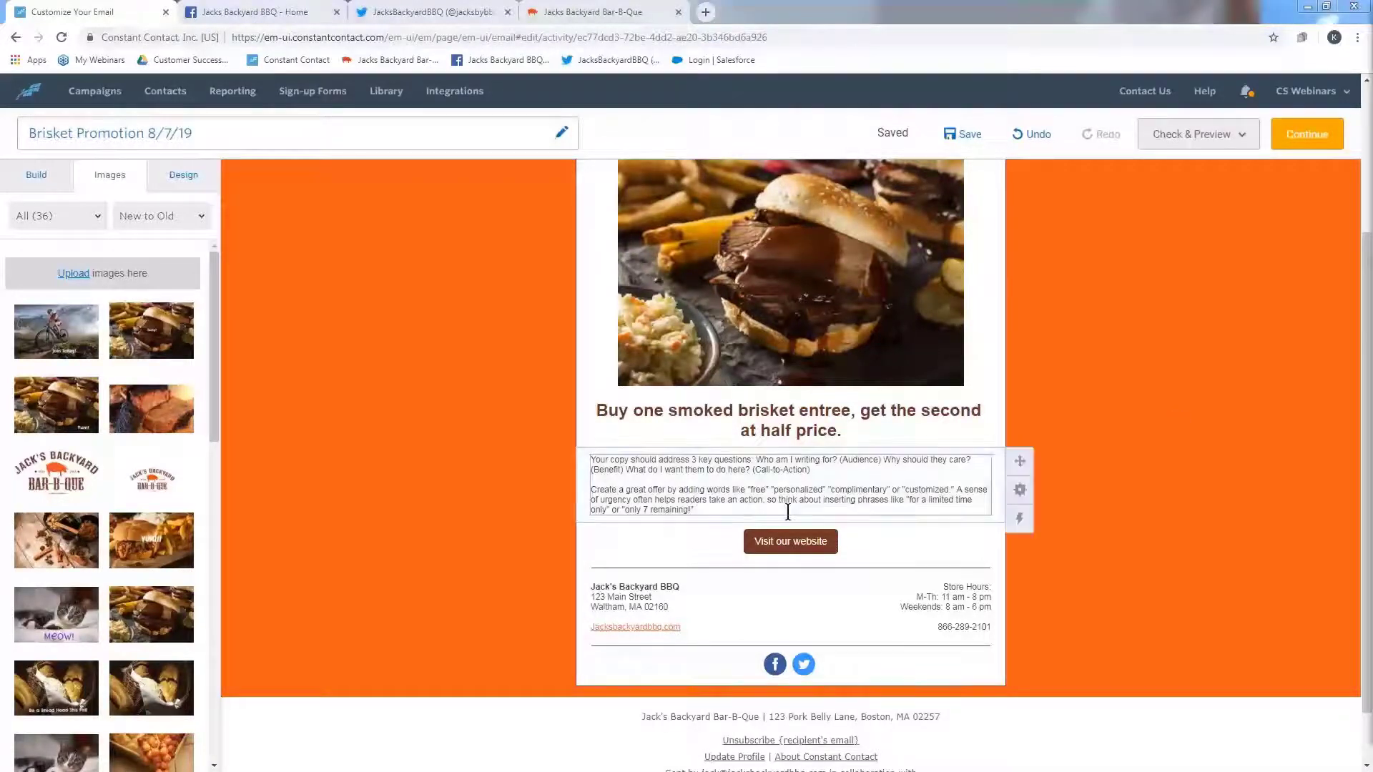
- Replace the placeholder body copy with the pasted smoked brisket paragraph ending "Offer ends Sunday at 9:00 pm." and remove the extra line break
left_click(692, 510)
left_click_drag(692, 511, 570, 457)
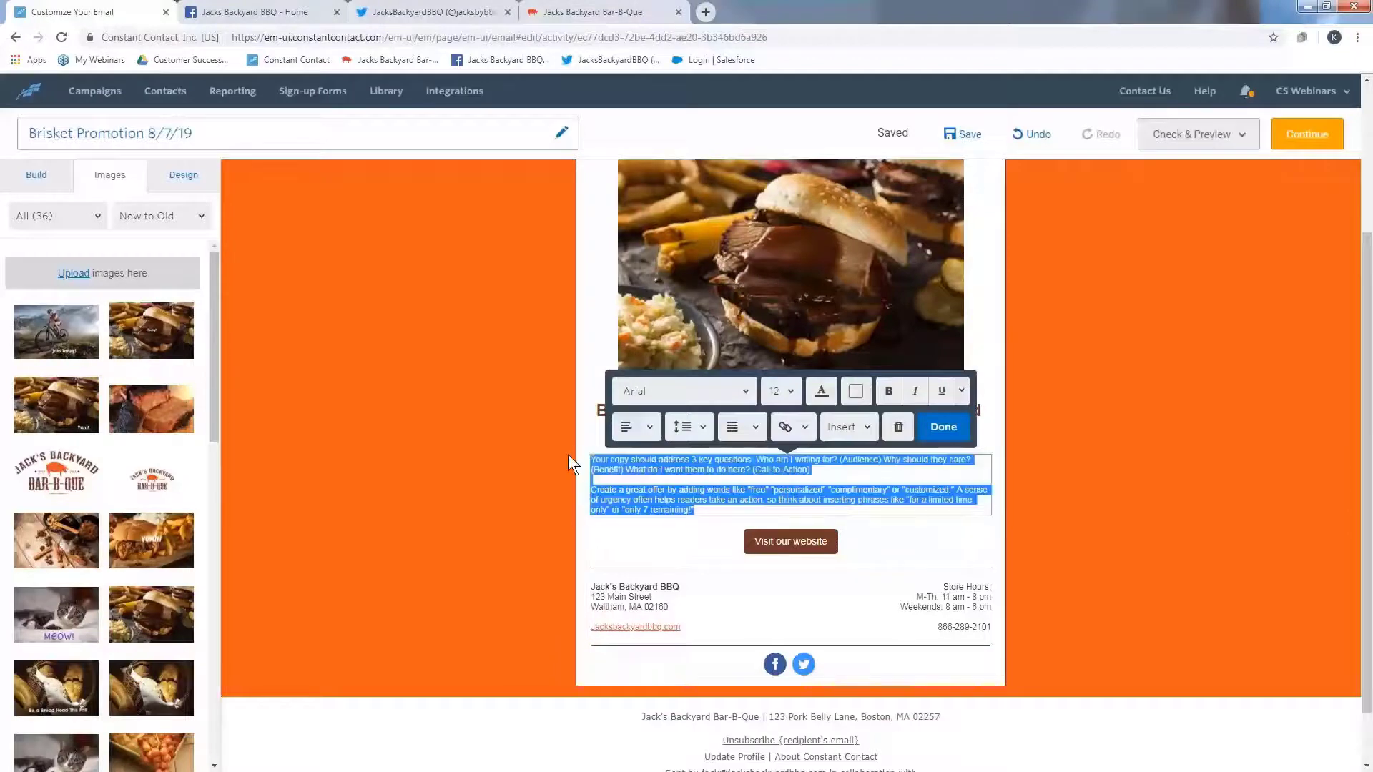
key("Delete")
right_click(654, 471)
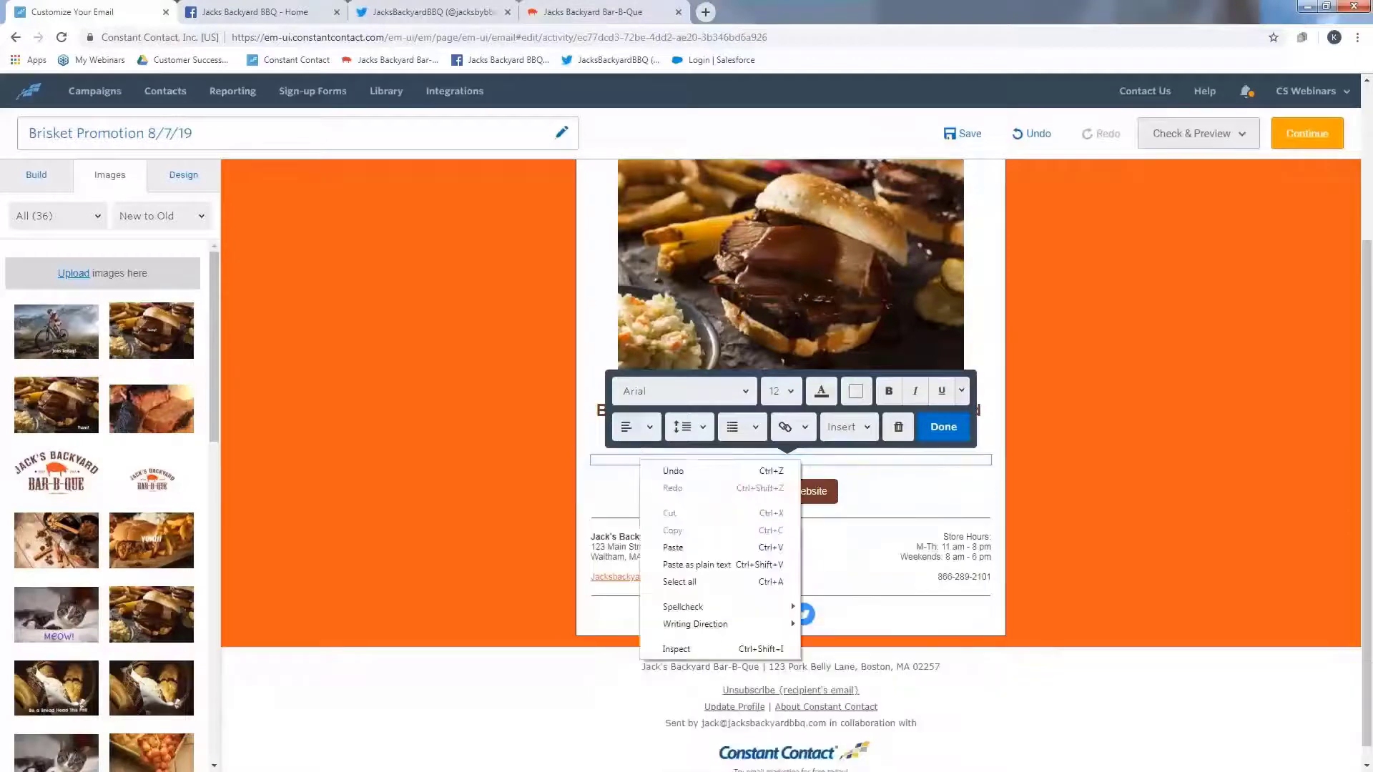
left_click(673, 547)
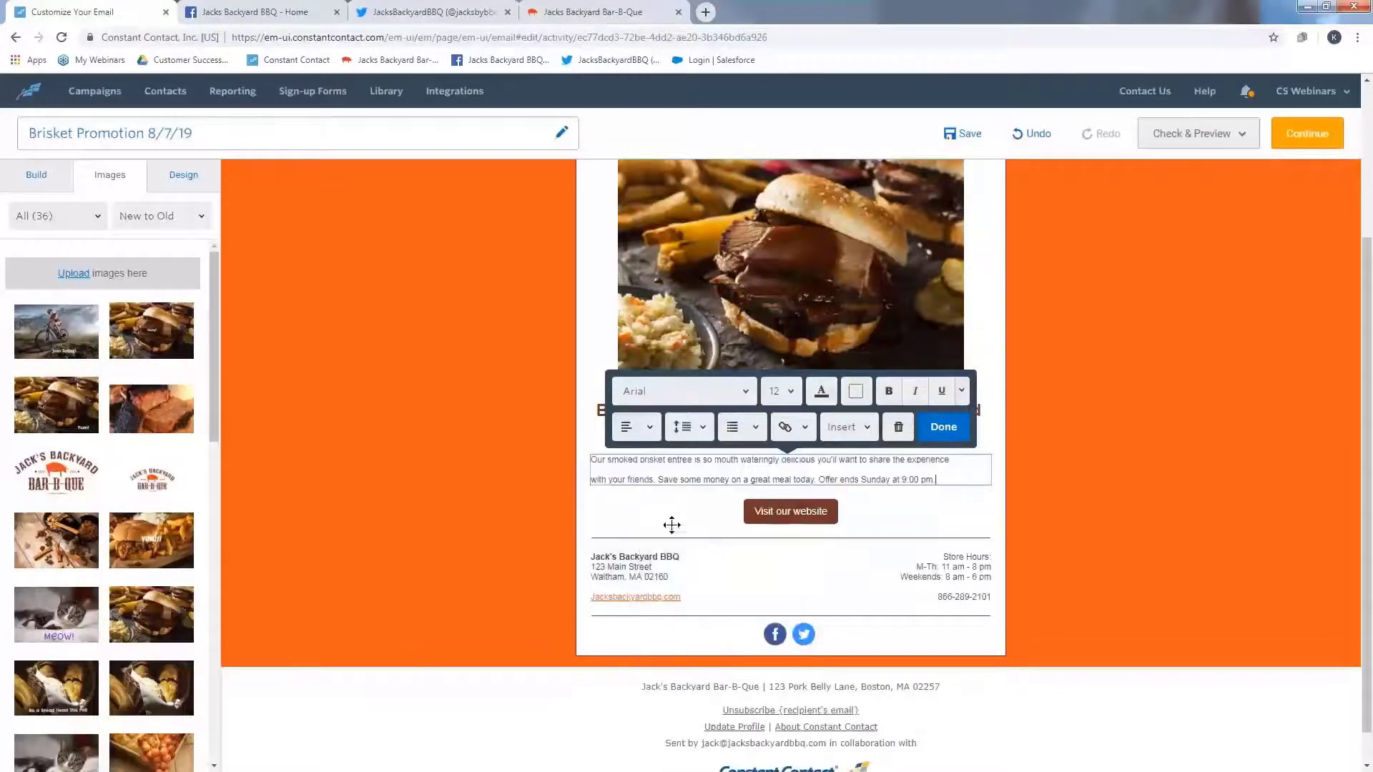
left_click(969, 461)
key("Delete")
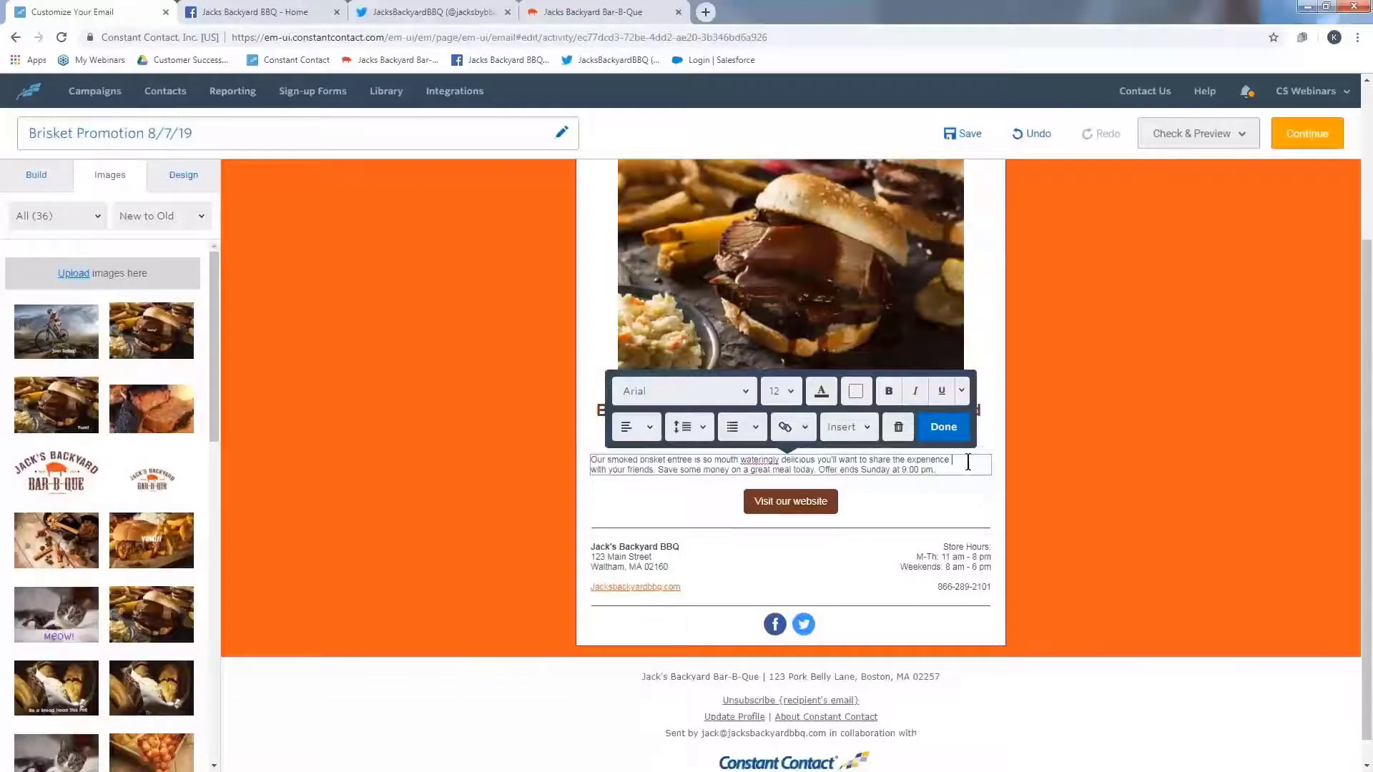
key("Delete")
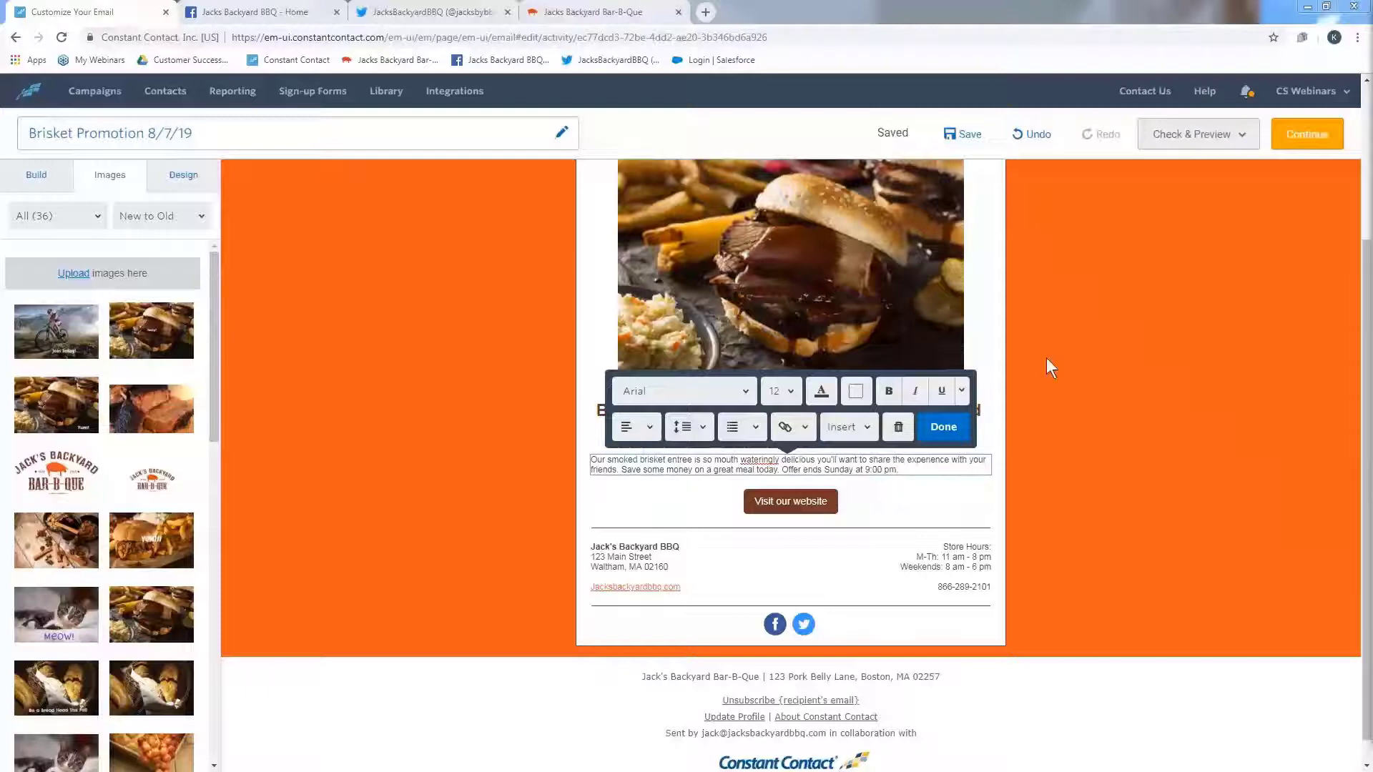
- Add the line "Make a reservation to ensure you can take advantage of this deal." below the paragraph
left_click(909, 472)
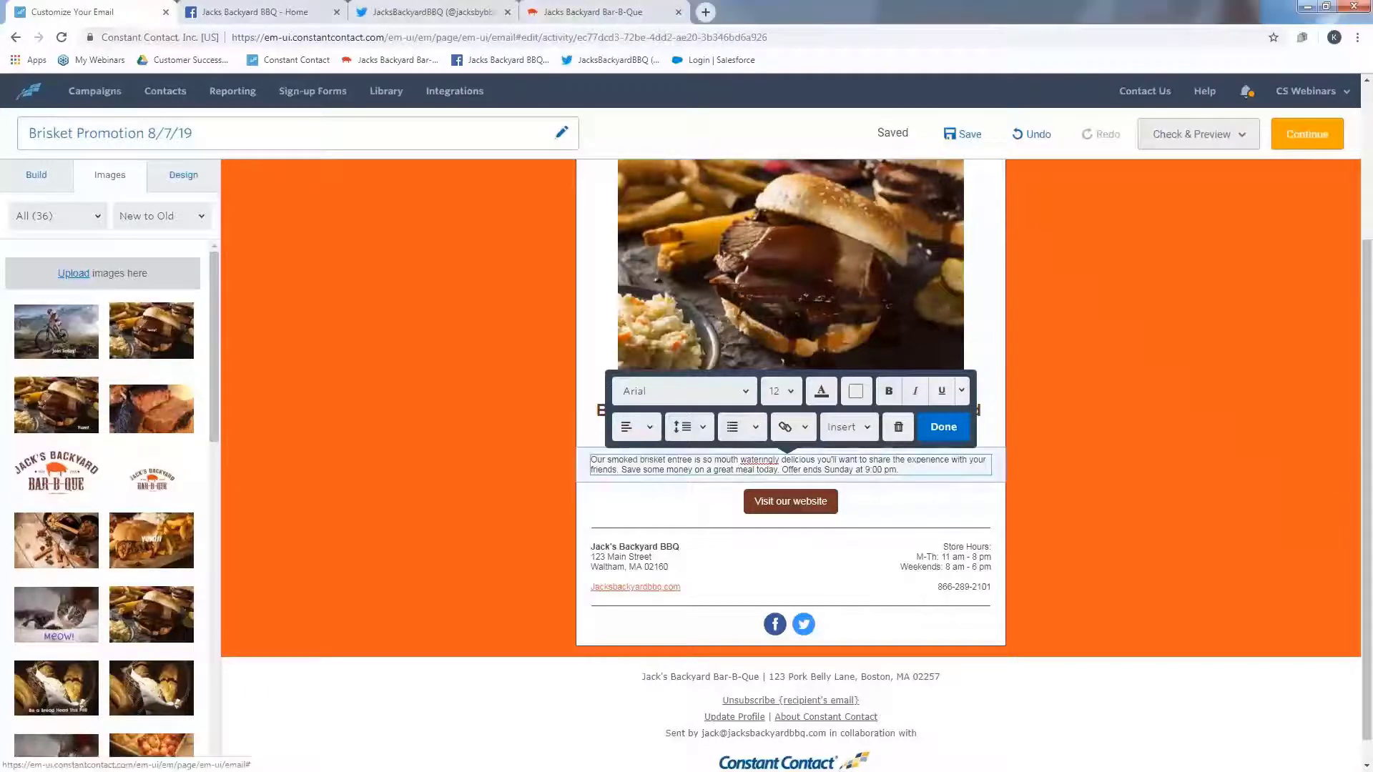
type("Make a reservation to ensure you can take advantage of this deal.")
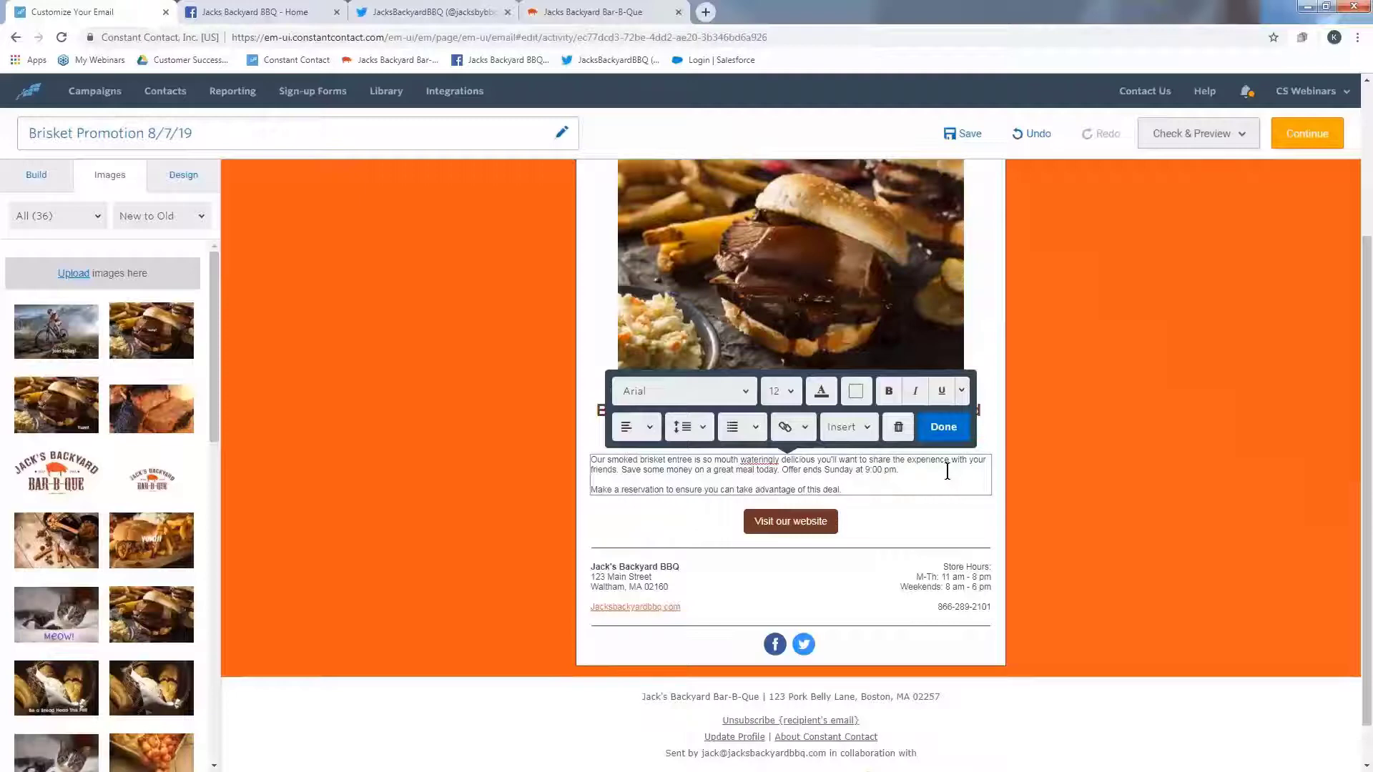
left_click(943, 428)
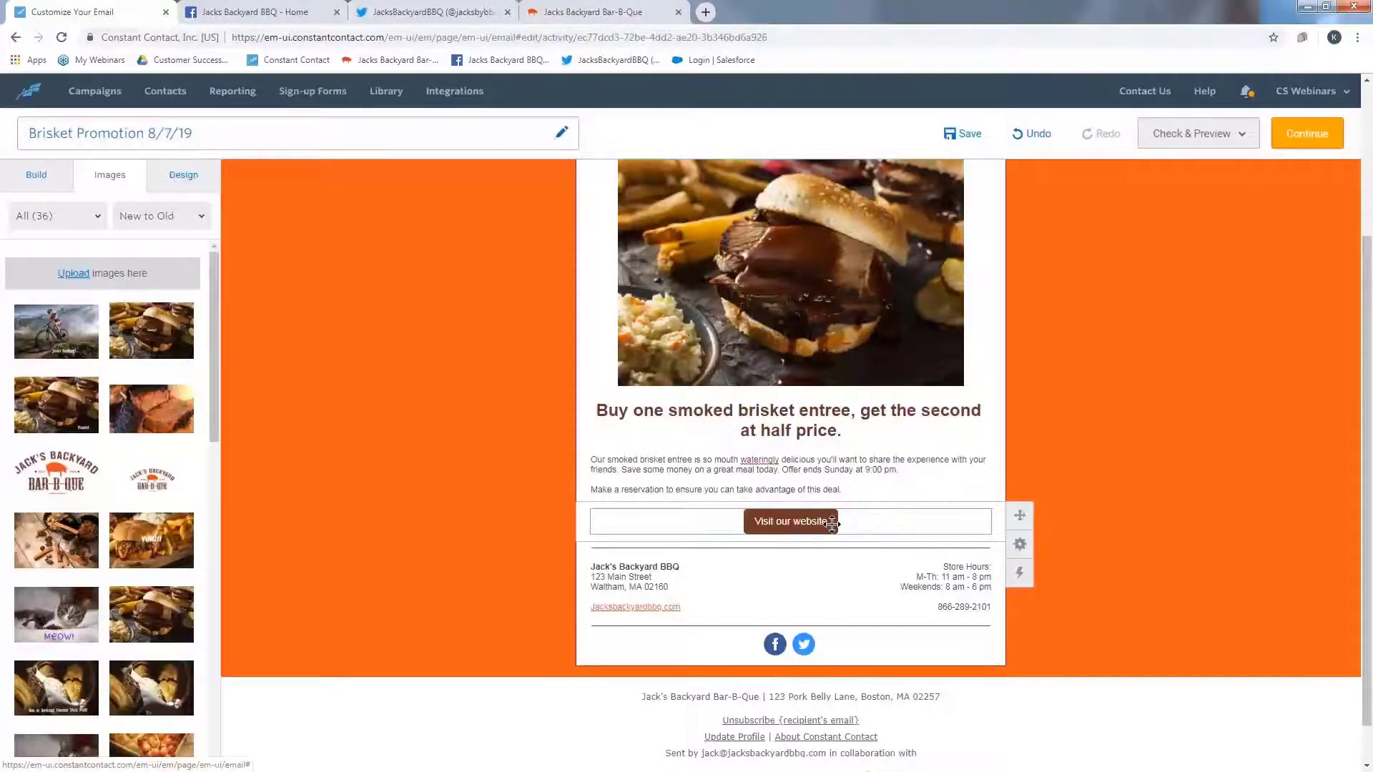
- Change the button text to "Make a Reservation"
left_click(809, 522)
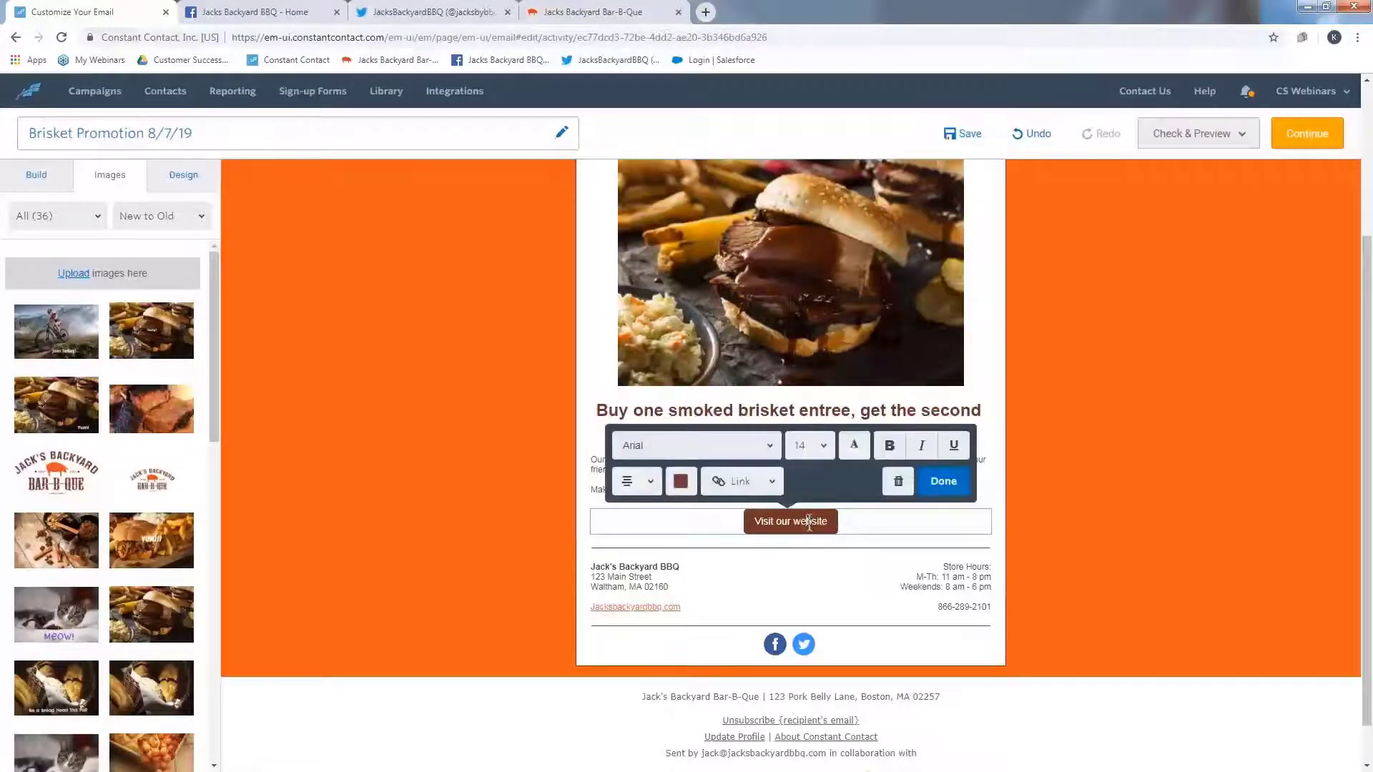
double_click(809, 522)
triple_click(809, 522)
type("Make a R")
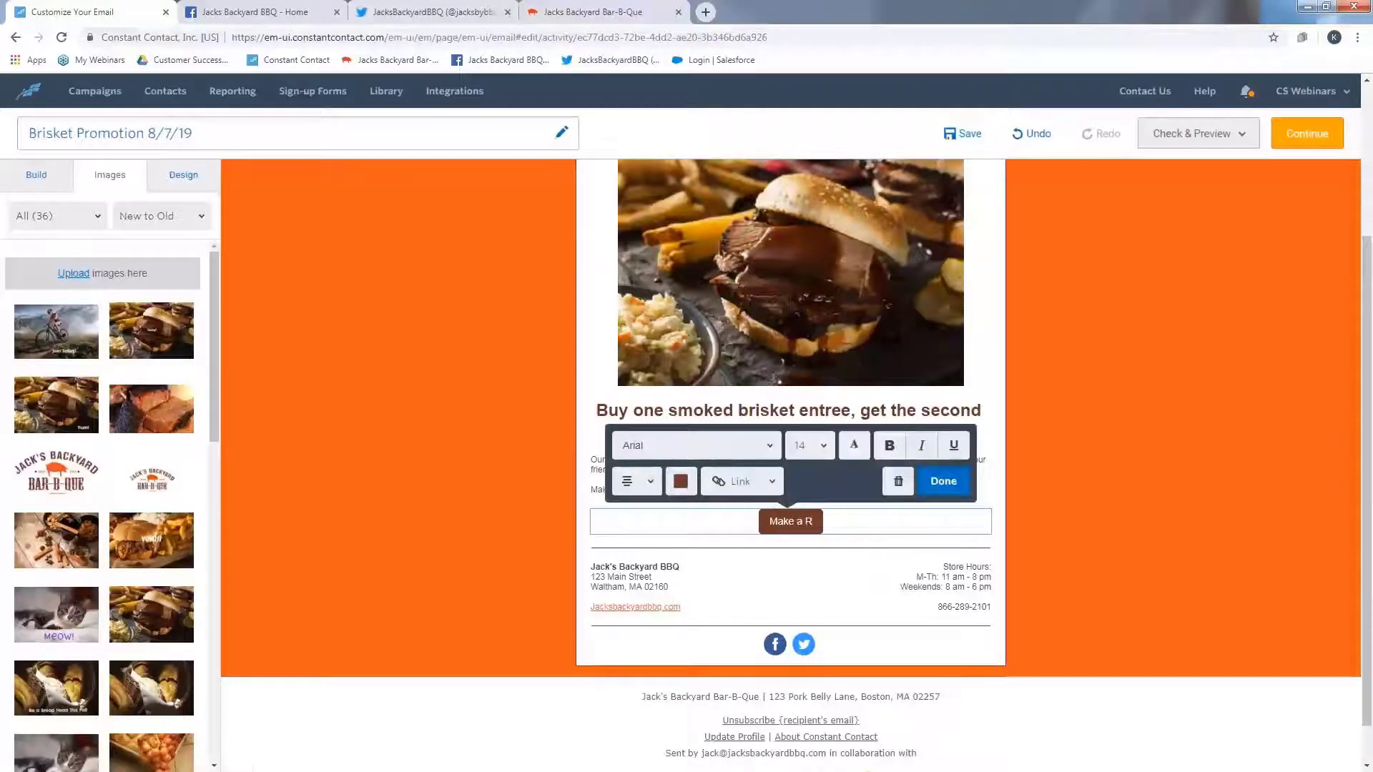
type("eserv")
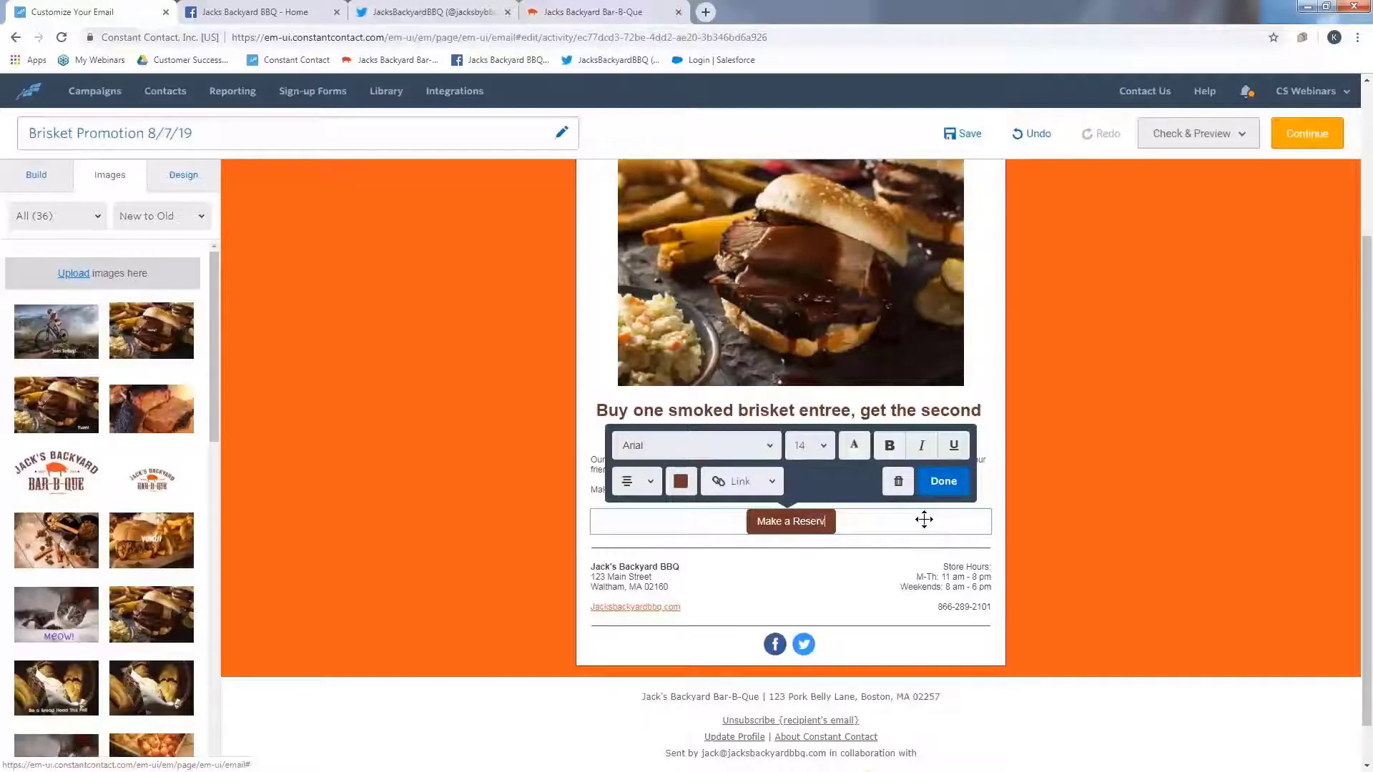
type("ation")
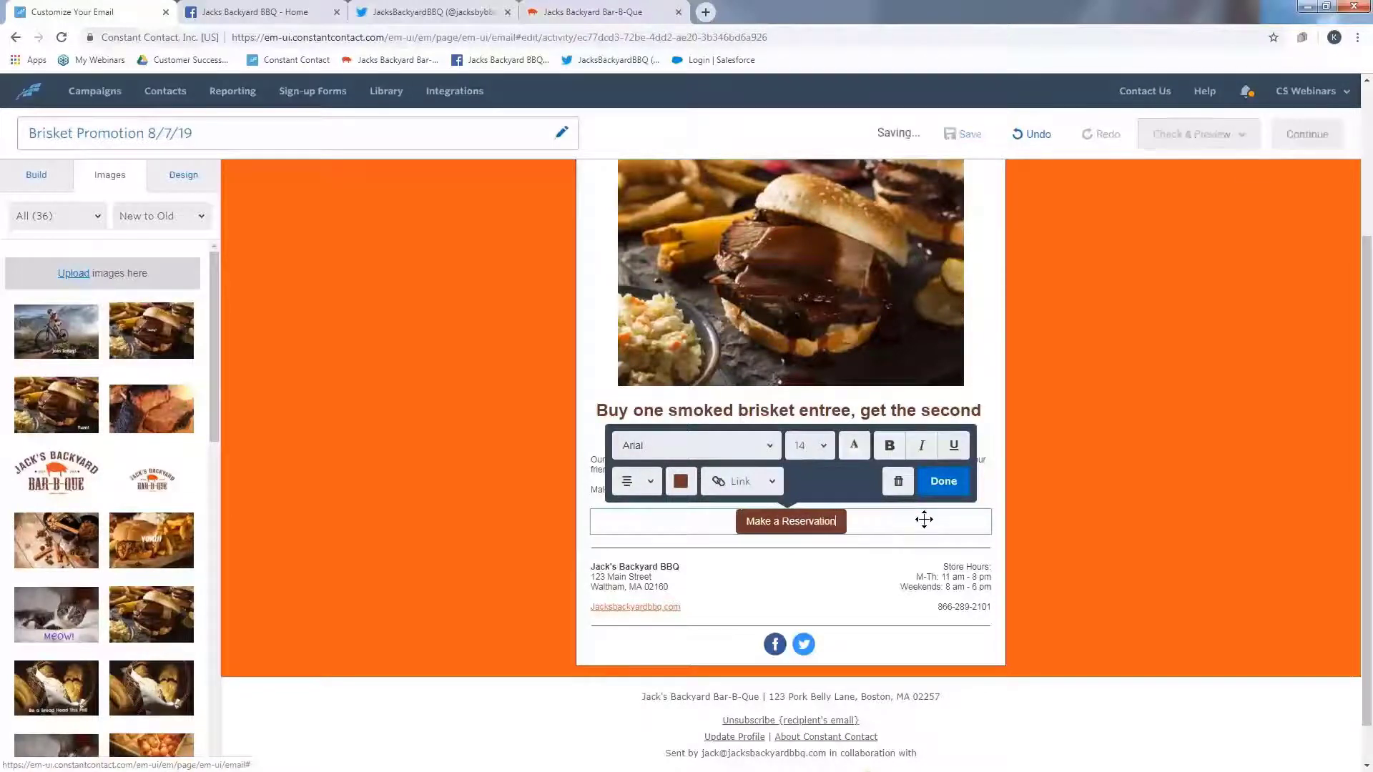
- Link the Make a Reservation button to the restaurant's website address copied from the Jacks Backyard Bar-B-Que site tab
left_click(762, 493)
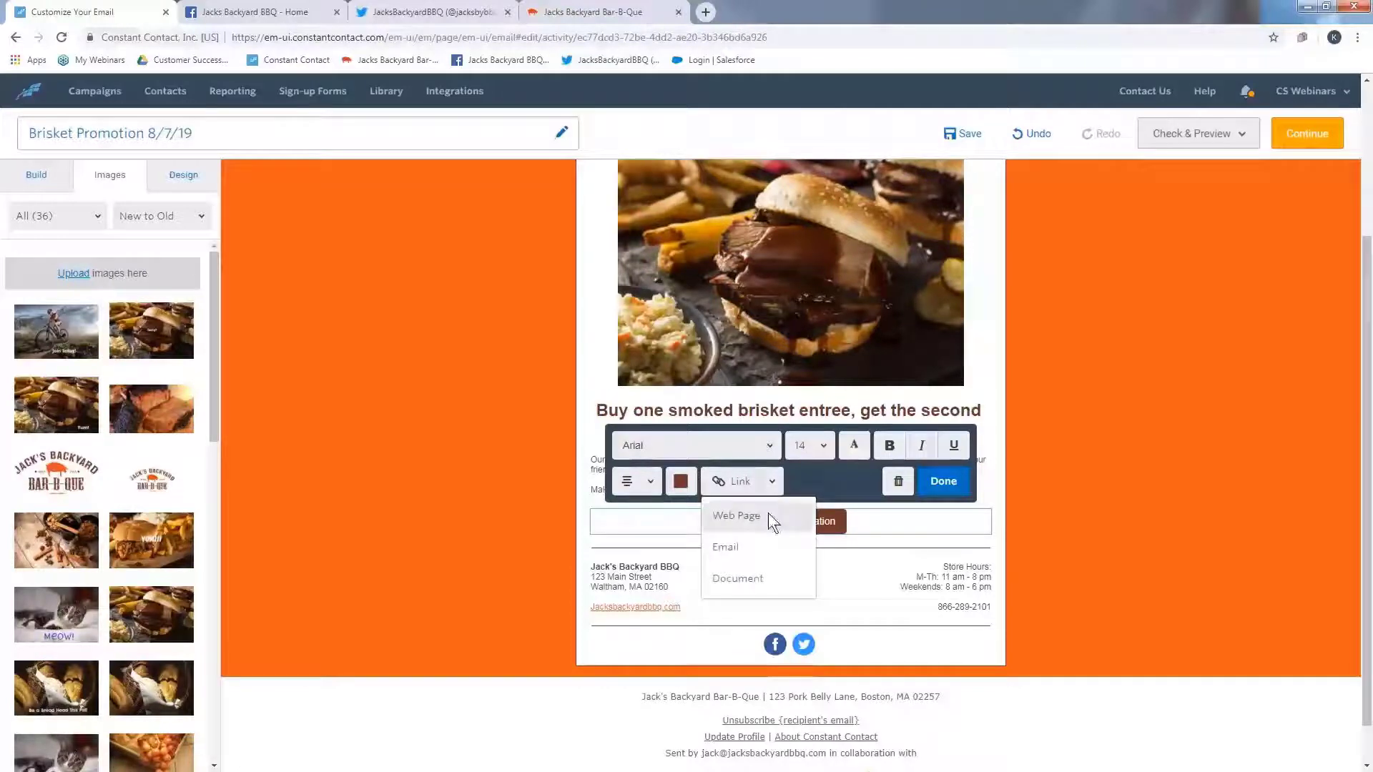
left_click(768, 514)
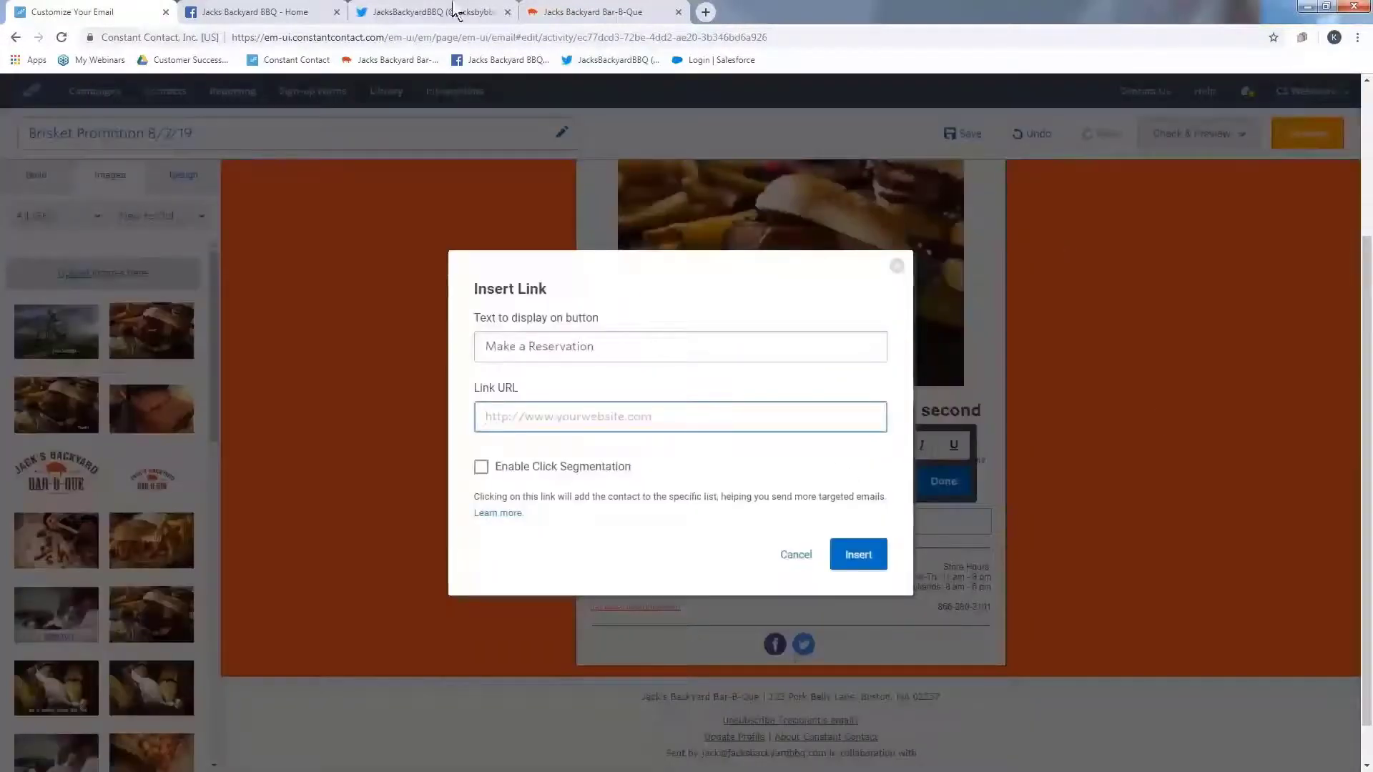
left_click(593, 12)
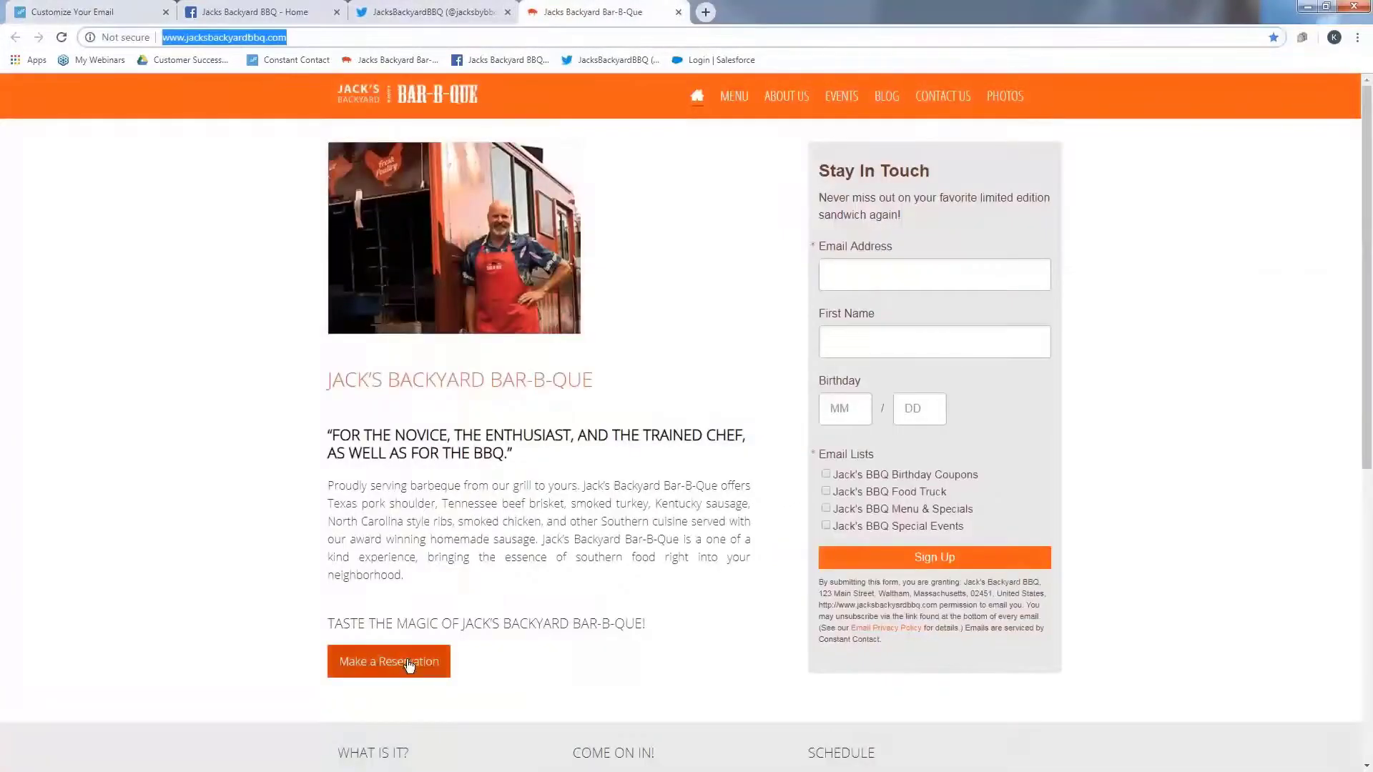
right_click(354, 660)
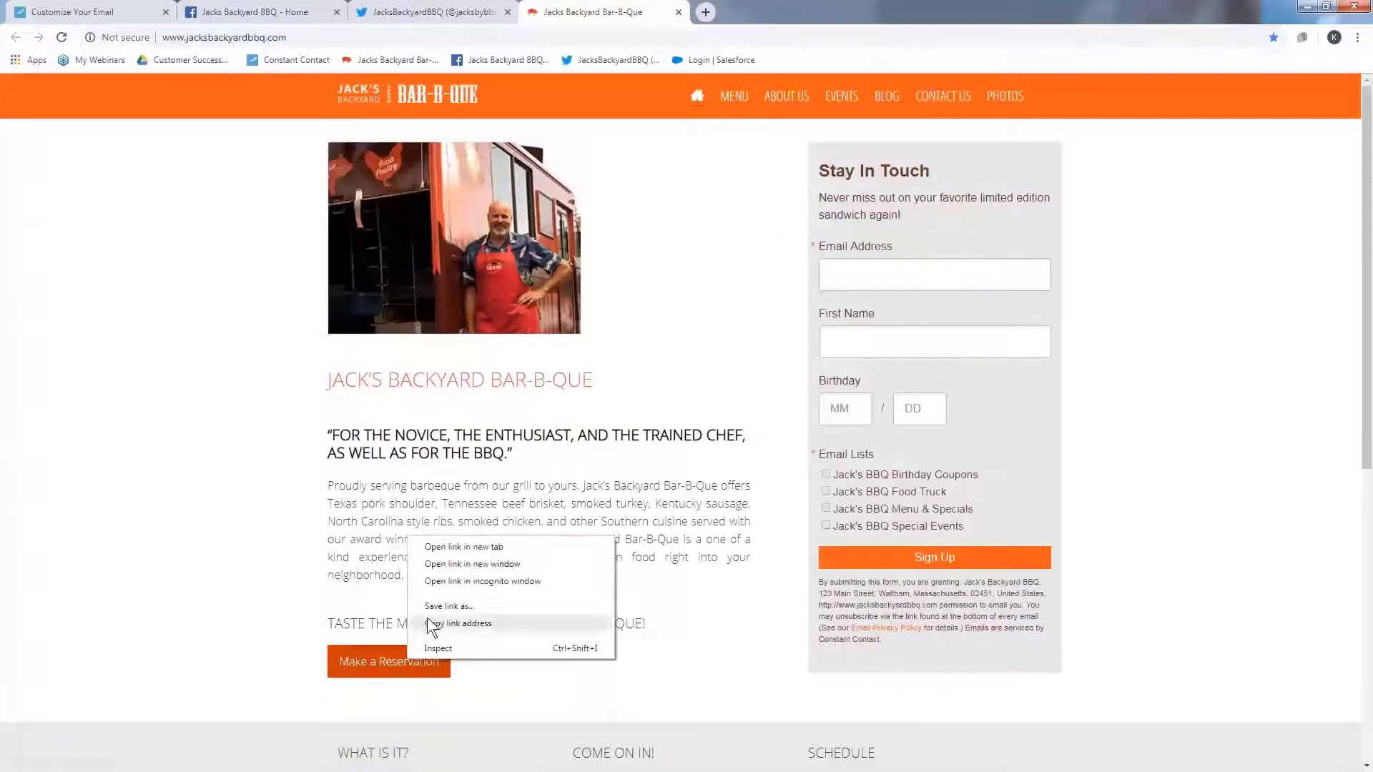
left_click(444, 624)
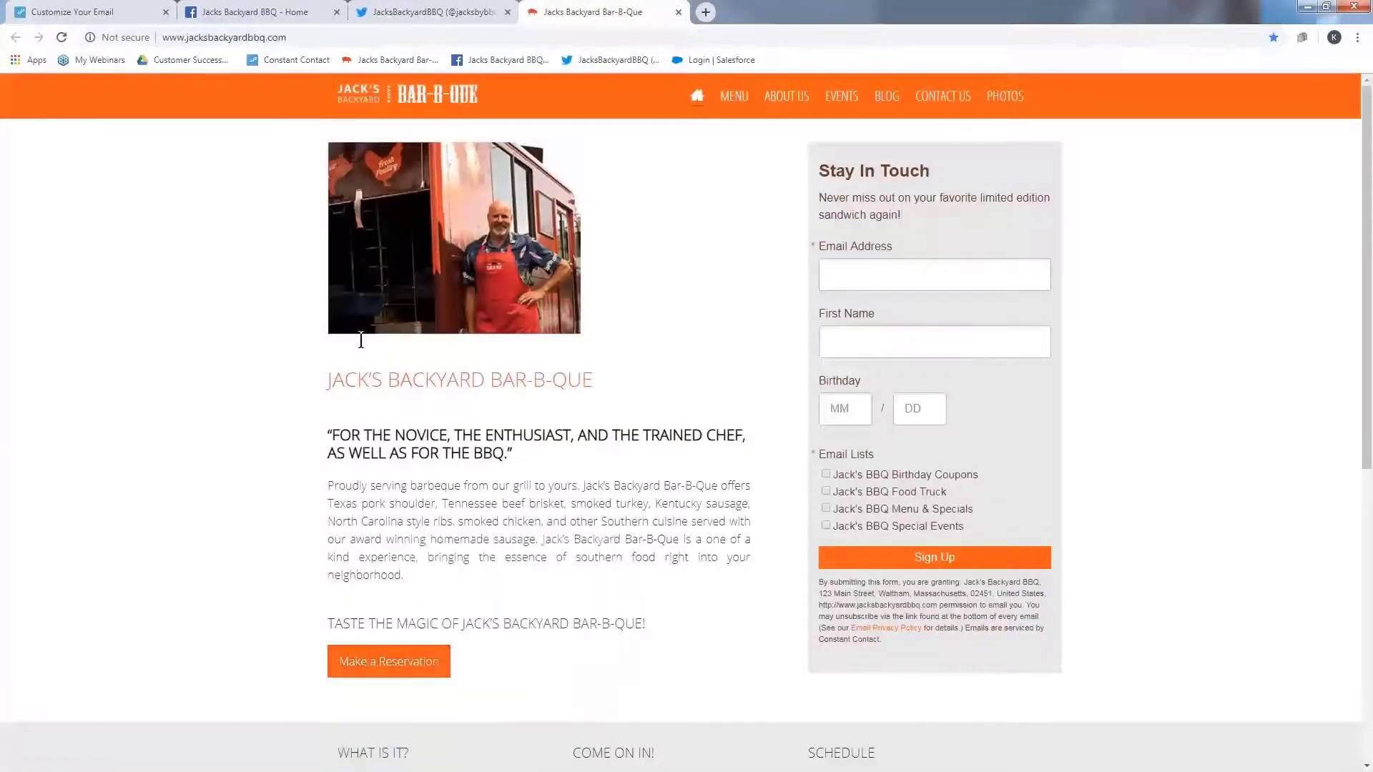
left_click(78, 12)
right_click(726, 417)
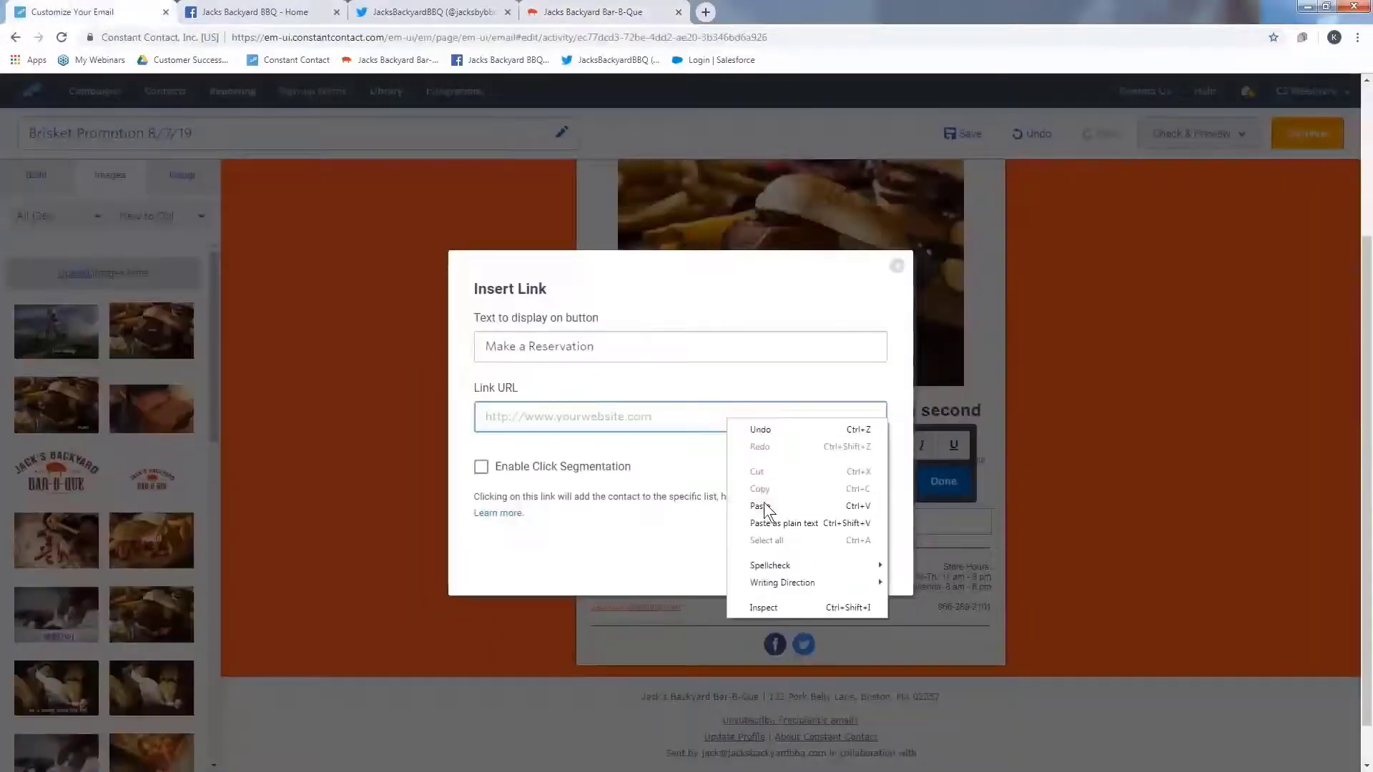
left_click(763, 499)
left_click(849, 556)
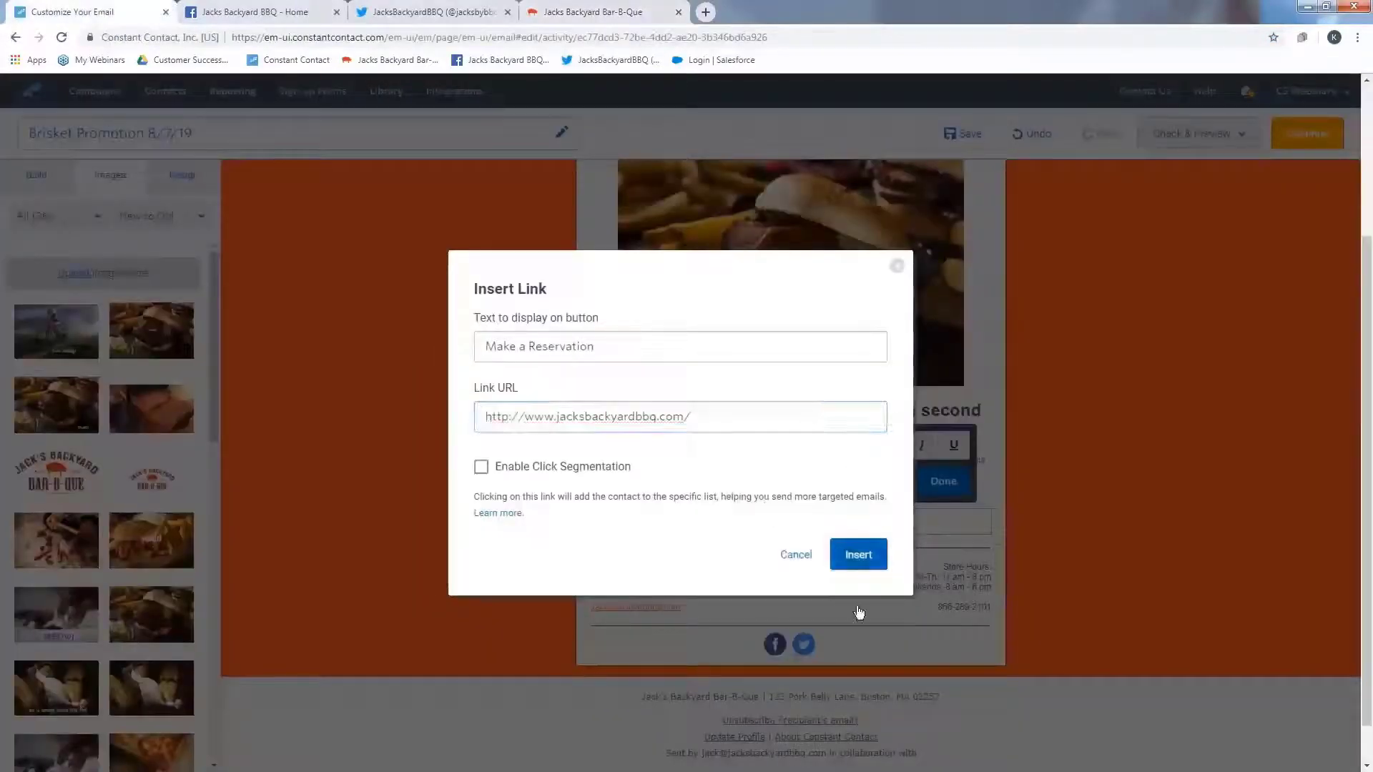
left_click(943, 481)
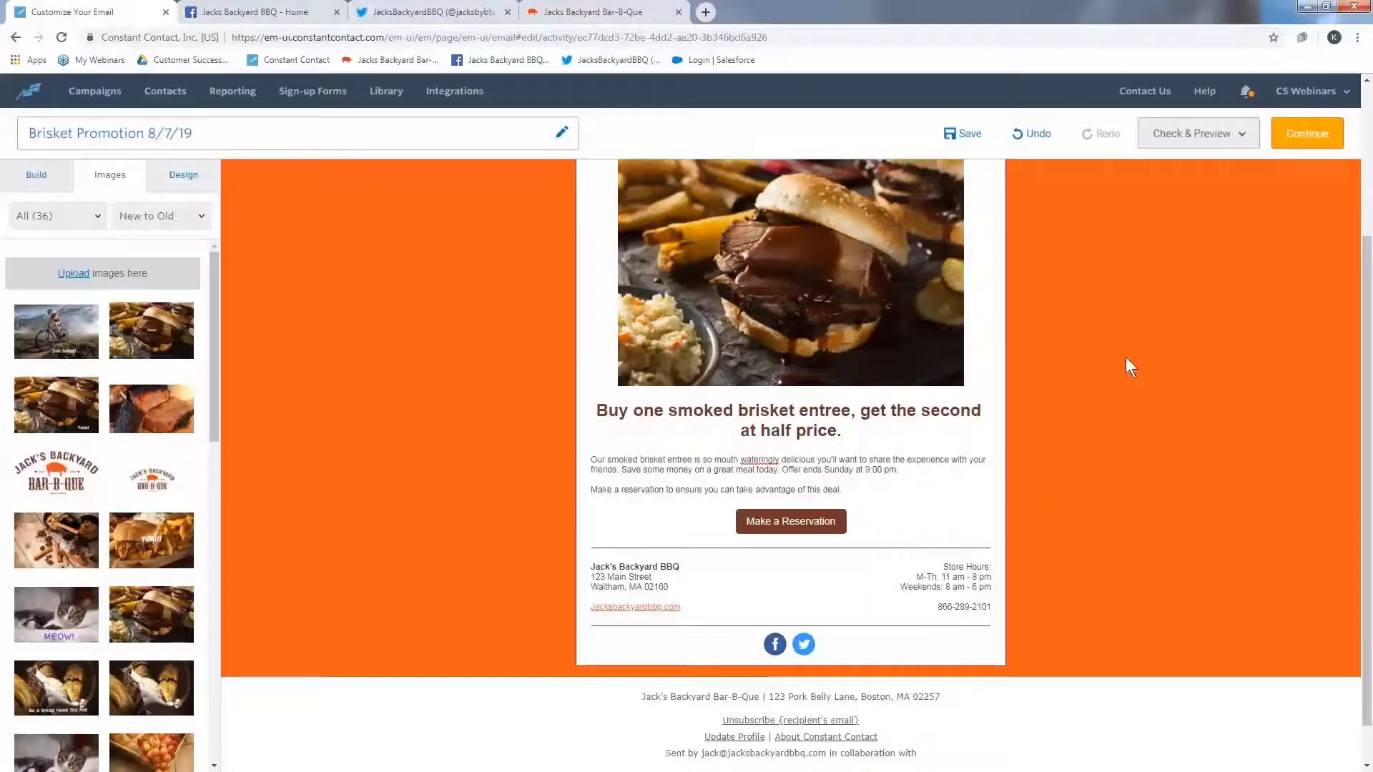
- Run the check for errors on the email and close the results panel
left_click(1185, 136)
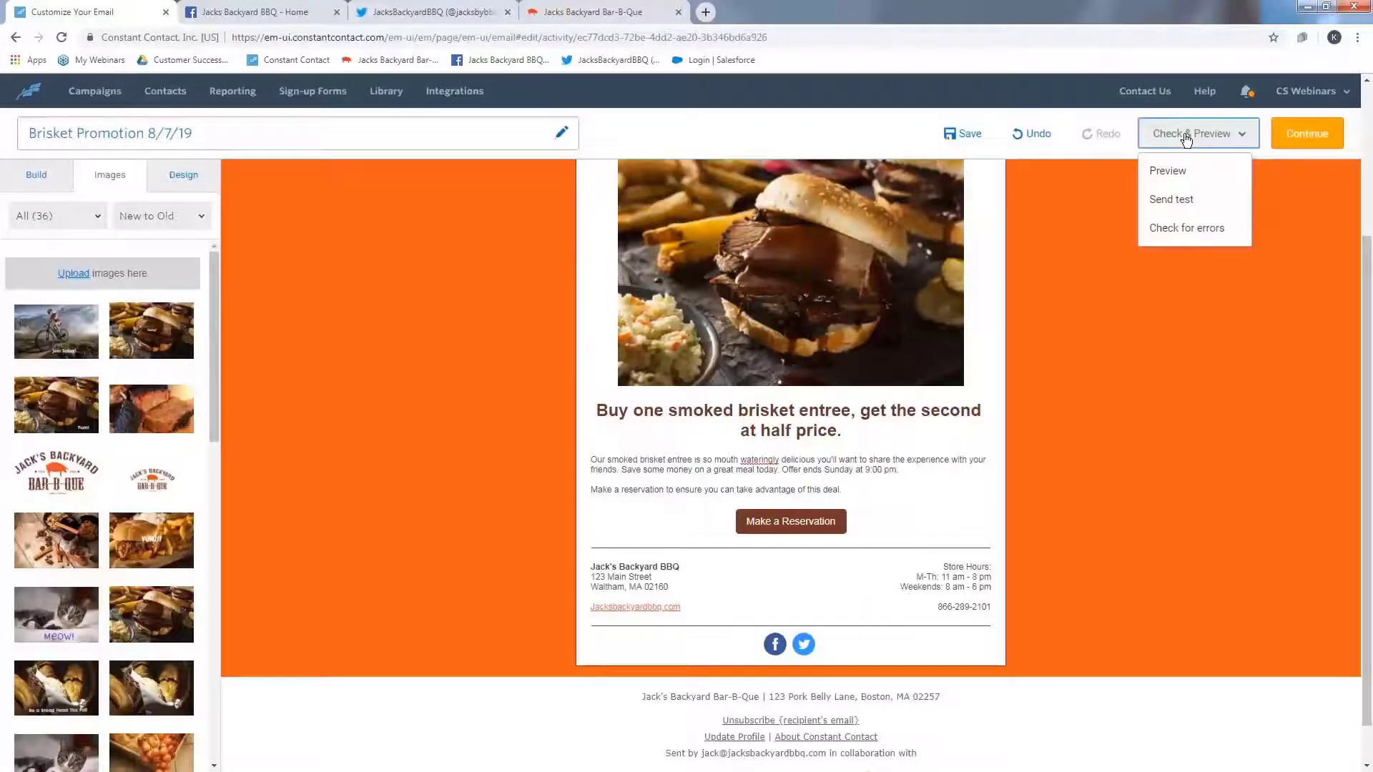
left_click(1227, 238)
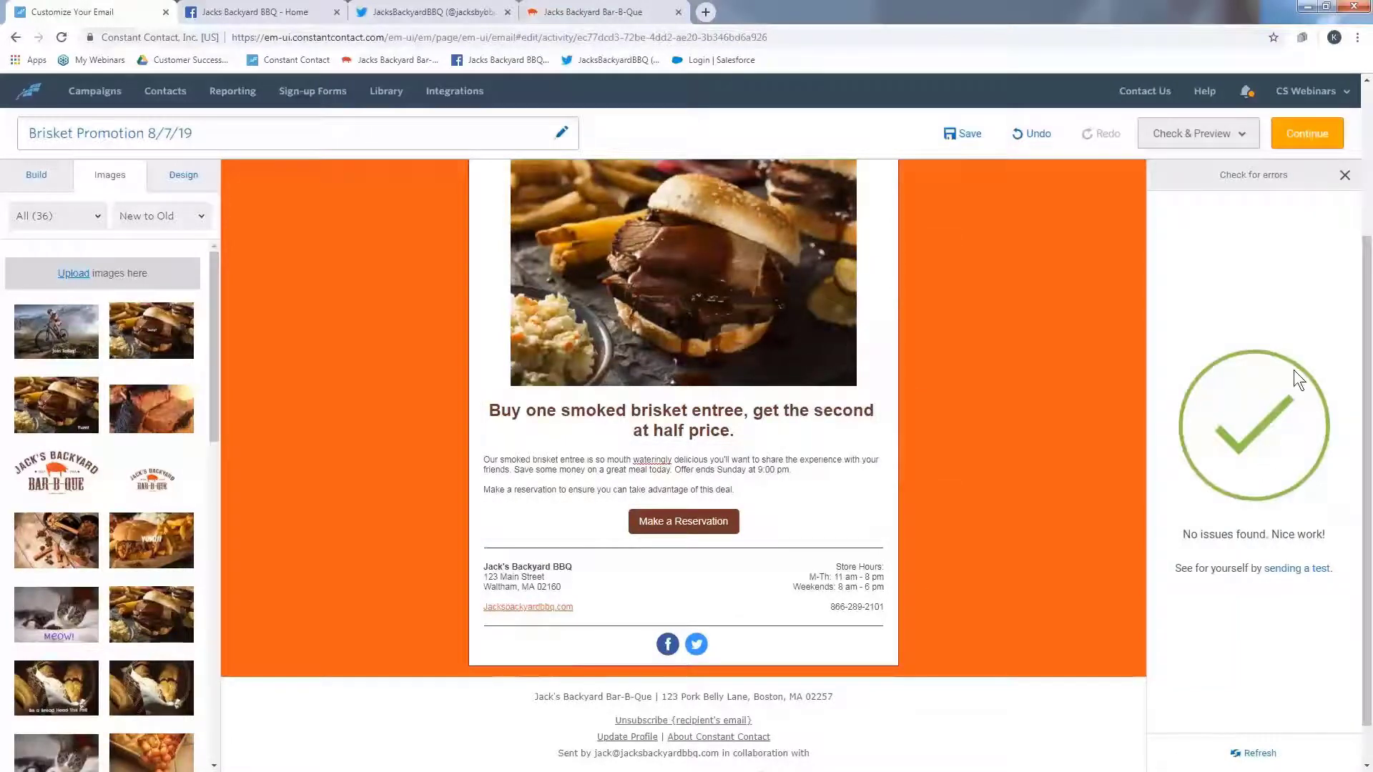
left_click(1343, 176)
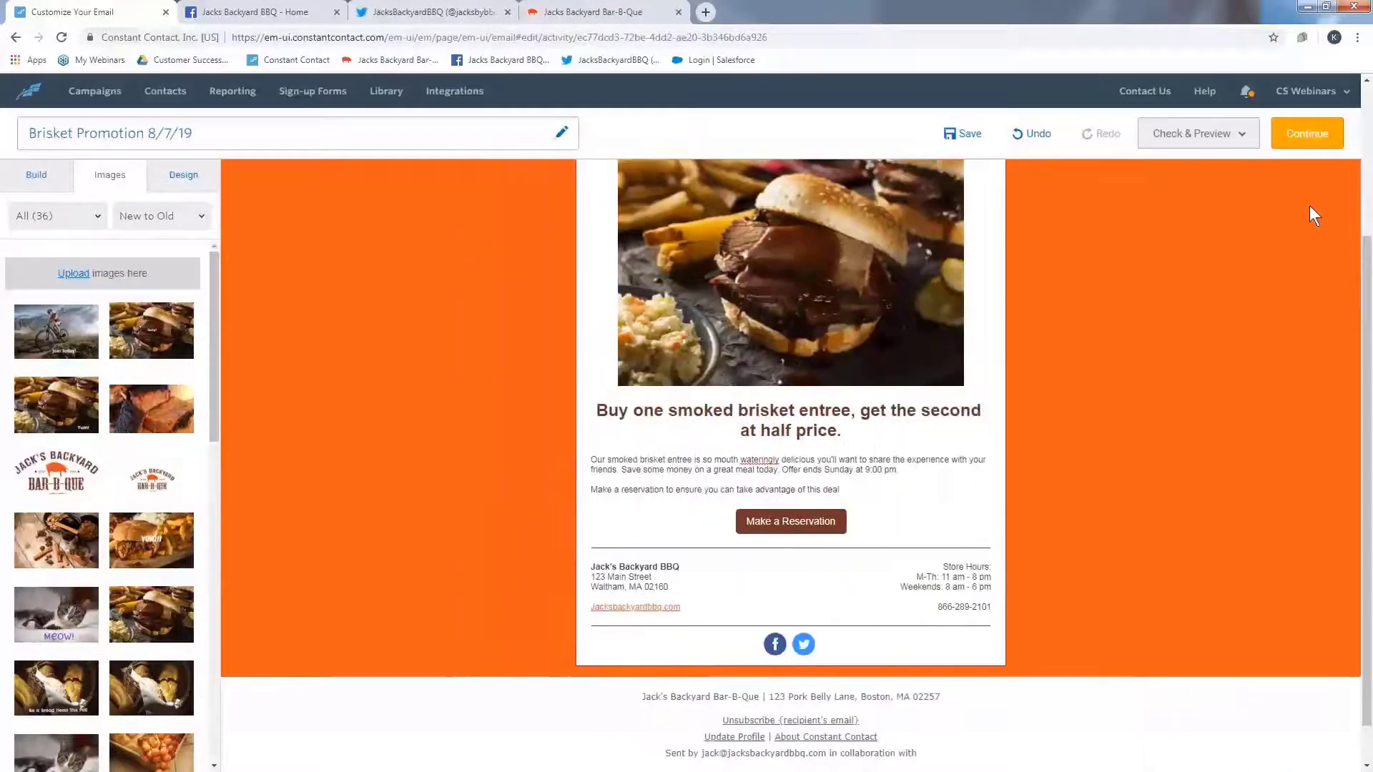
- Preview the email in desktop and mobile views, testing the reservation button link, then close the preview
left_click(1204, 135)
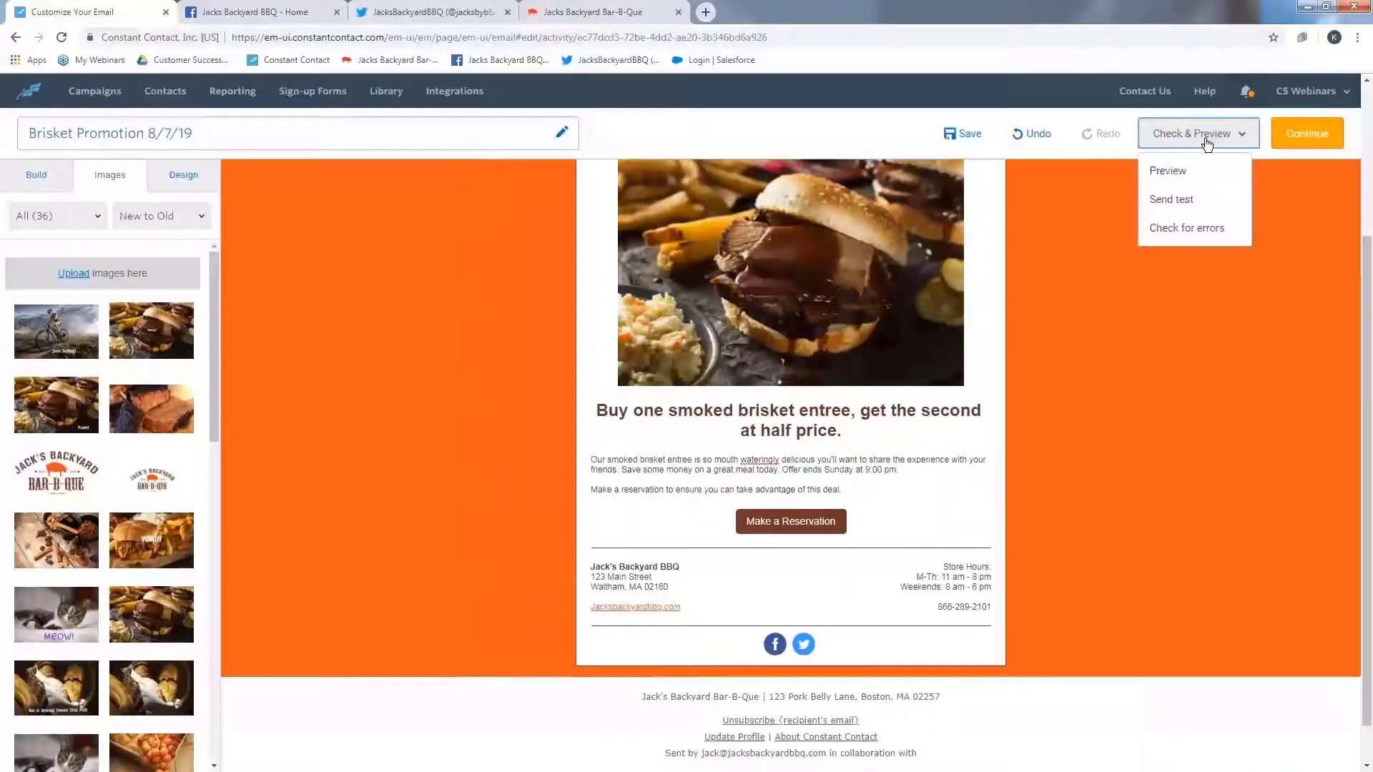
left_click(1219, 175)
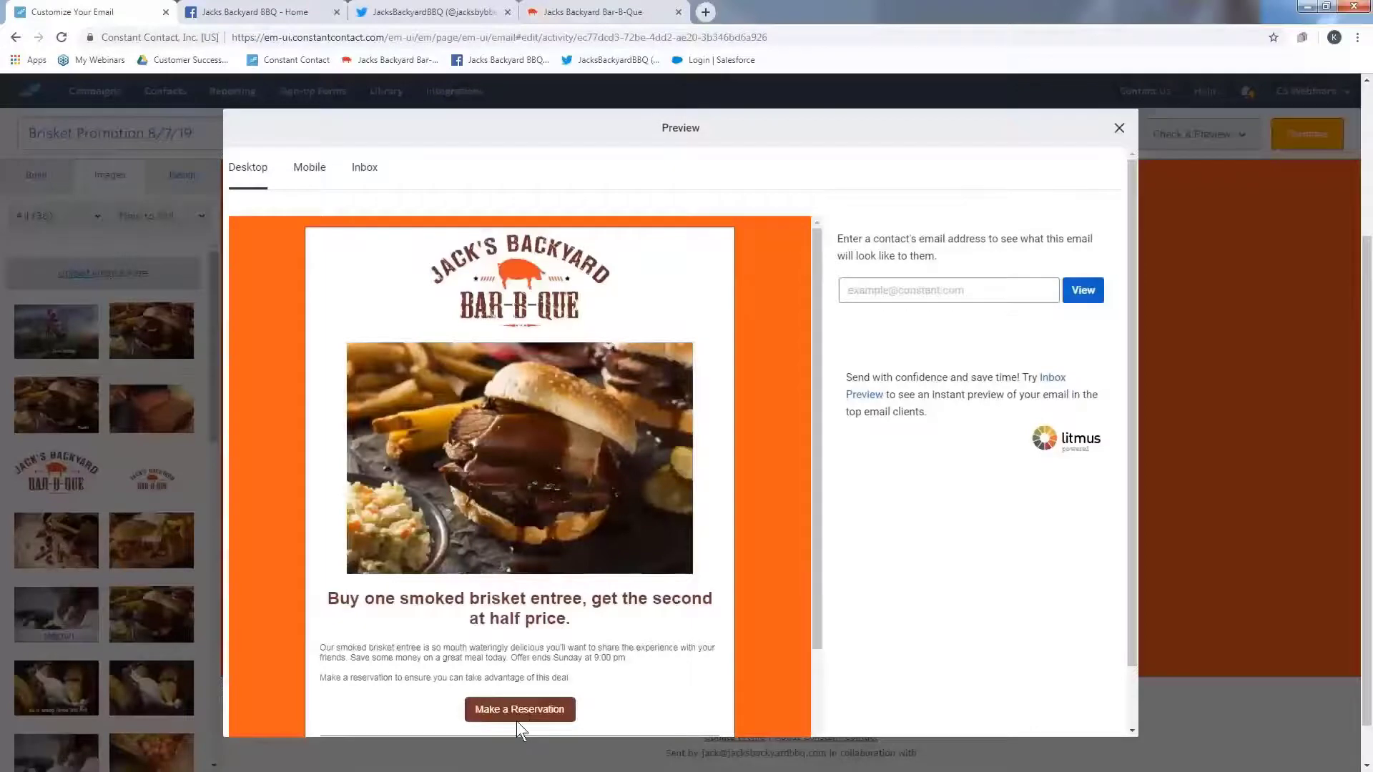
left_click(585, 629)
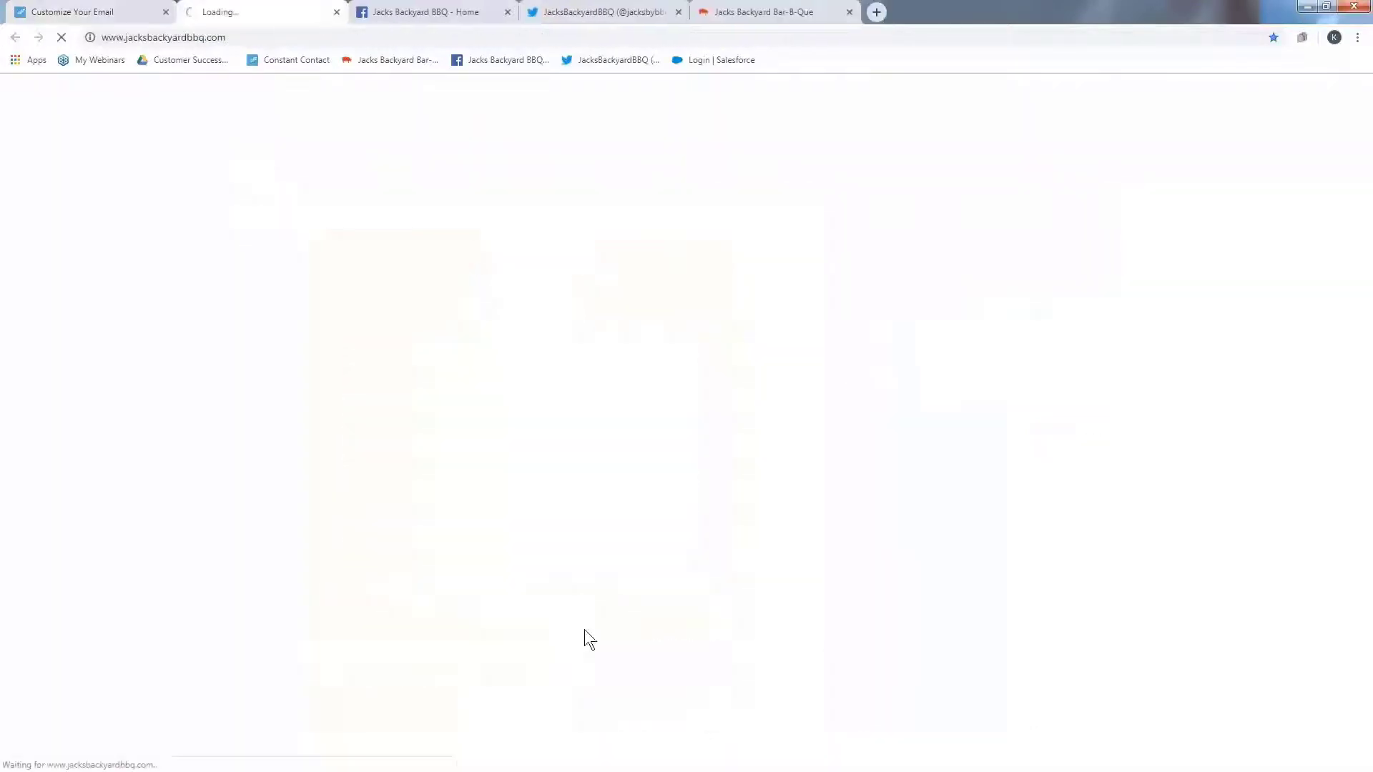
left_click(338, 13)
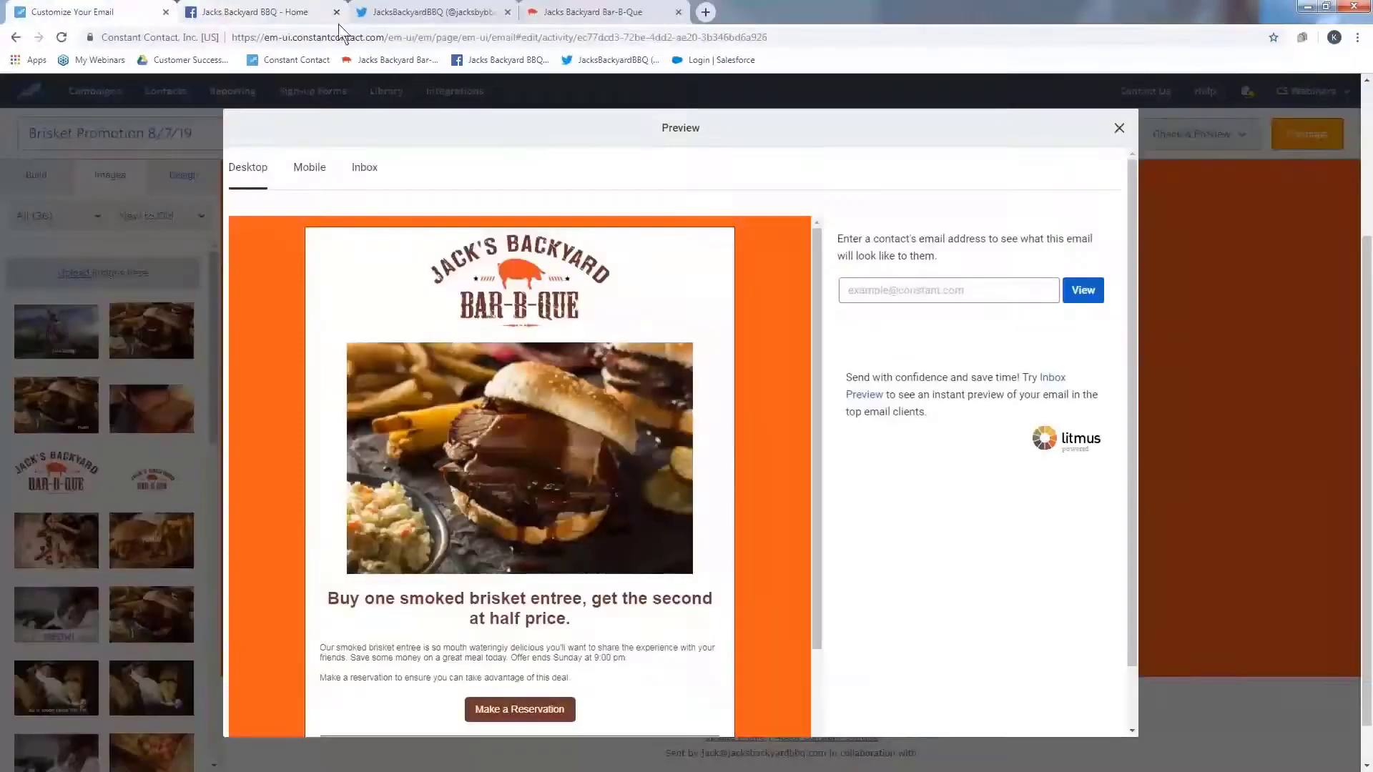
scroll(364, 608, "down", 3)
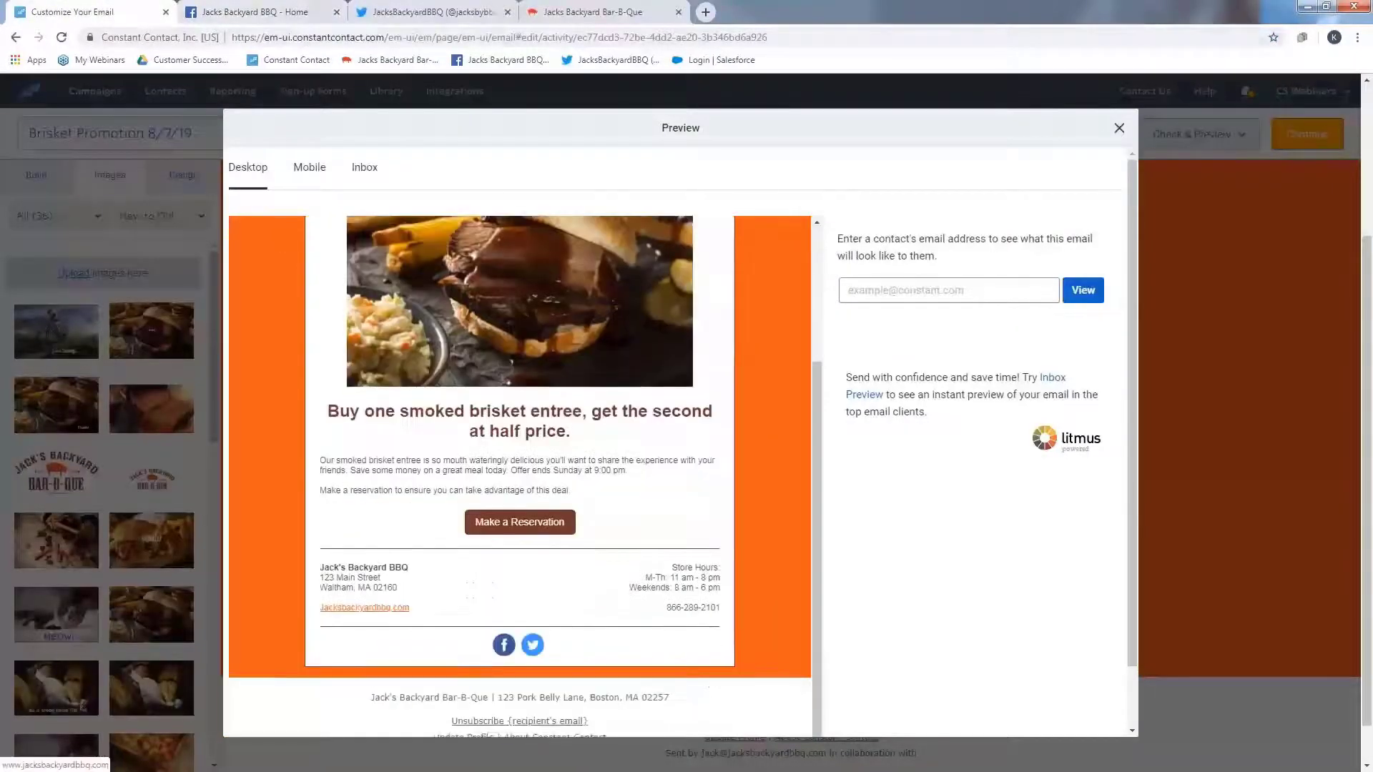
scroll(455, 441, "down", 1)
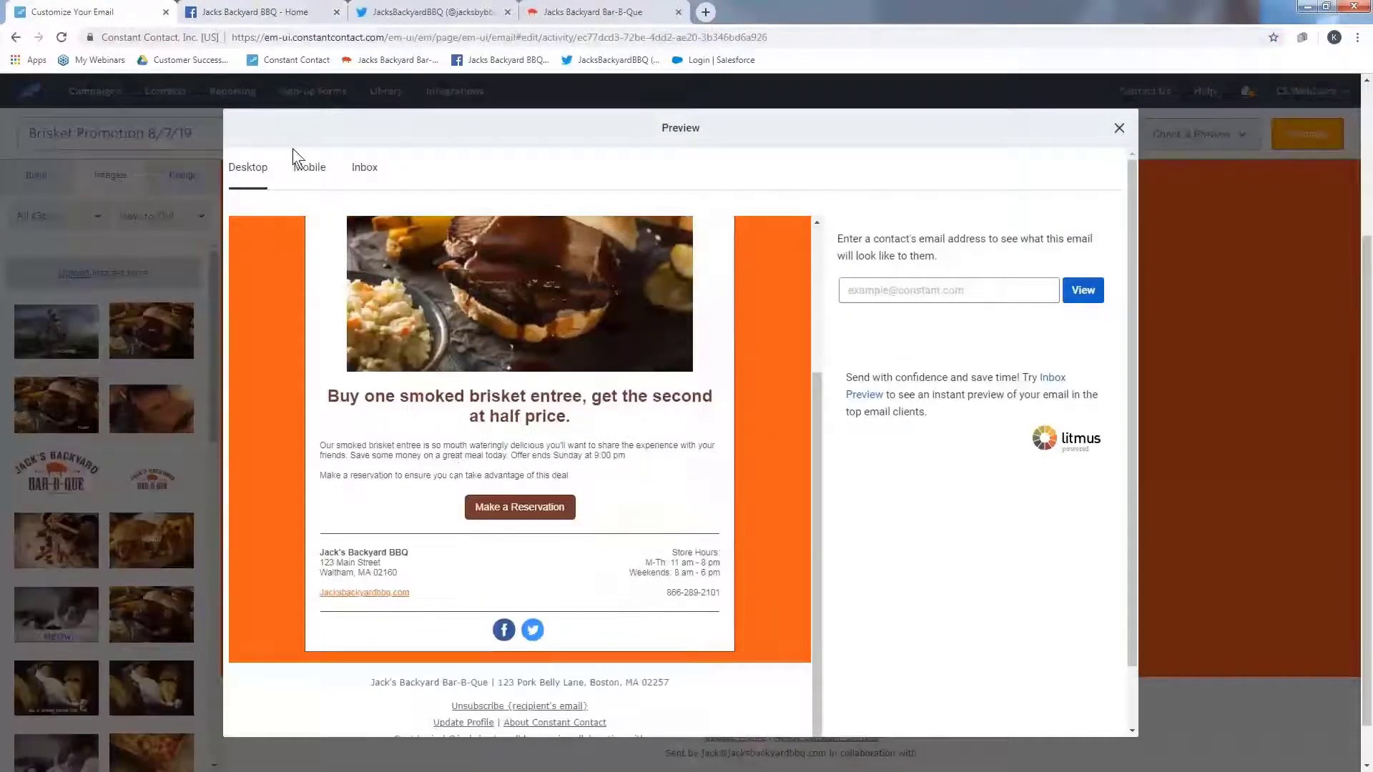
left_click(310, 173)
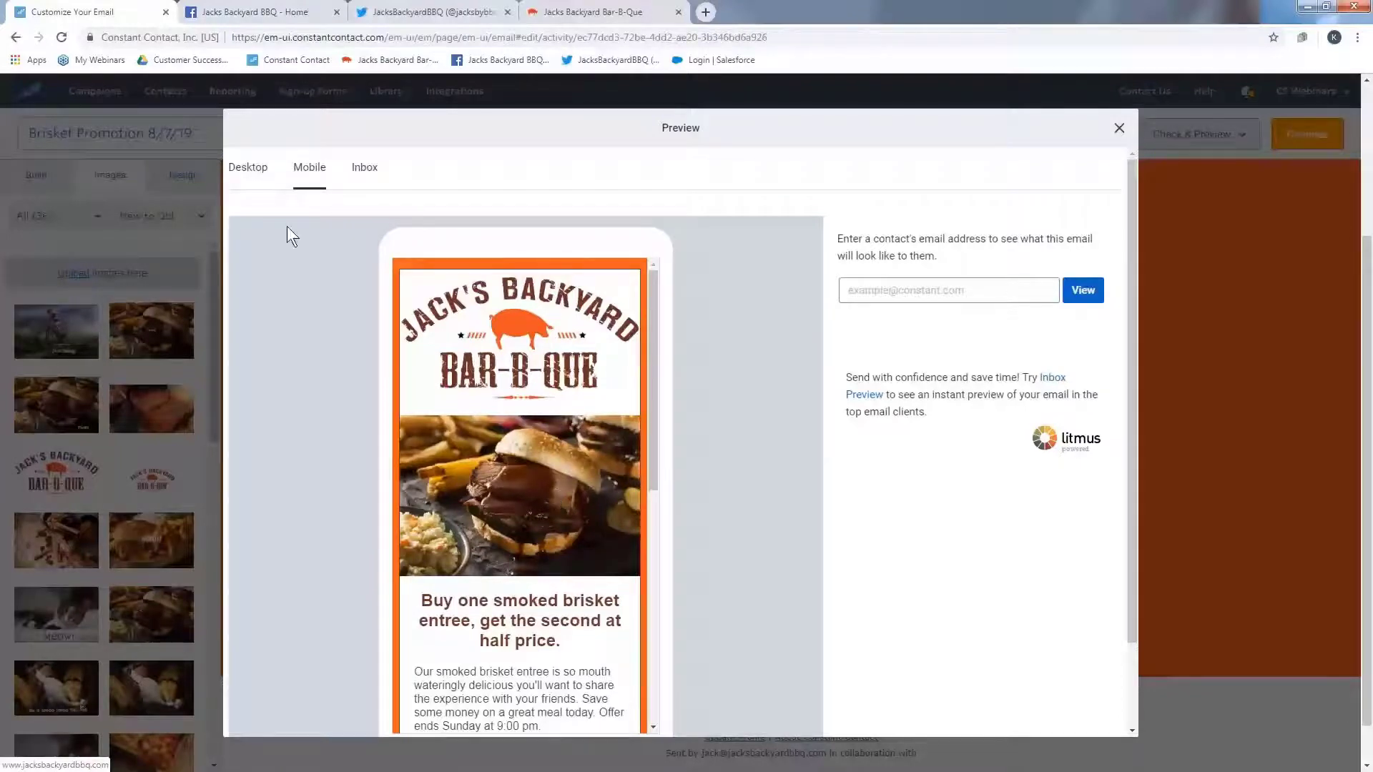
left_click(250, 168)
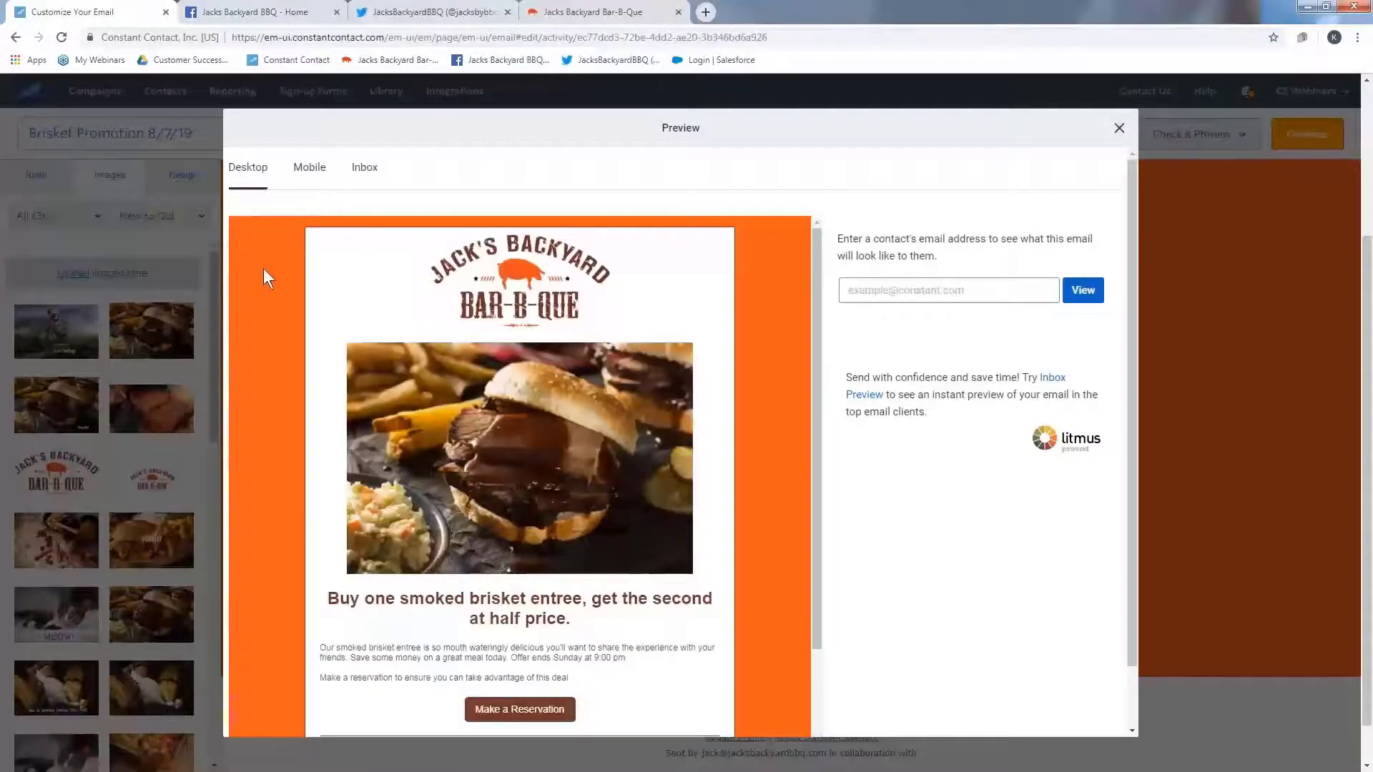
left_click(1120, 128)
- Open the send test form, write the personal note "Please check for errors", and close the form
left_click(1176, 137)
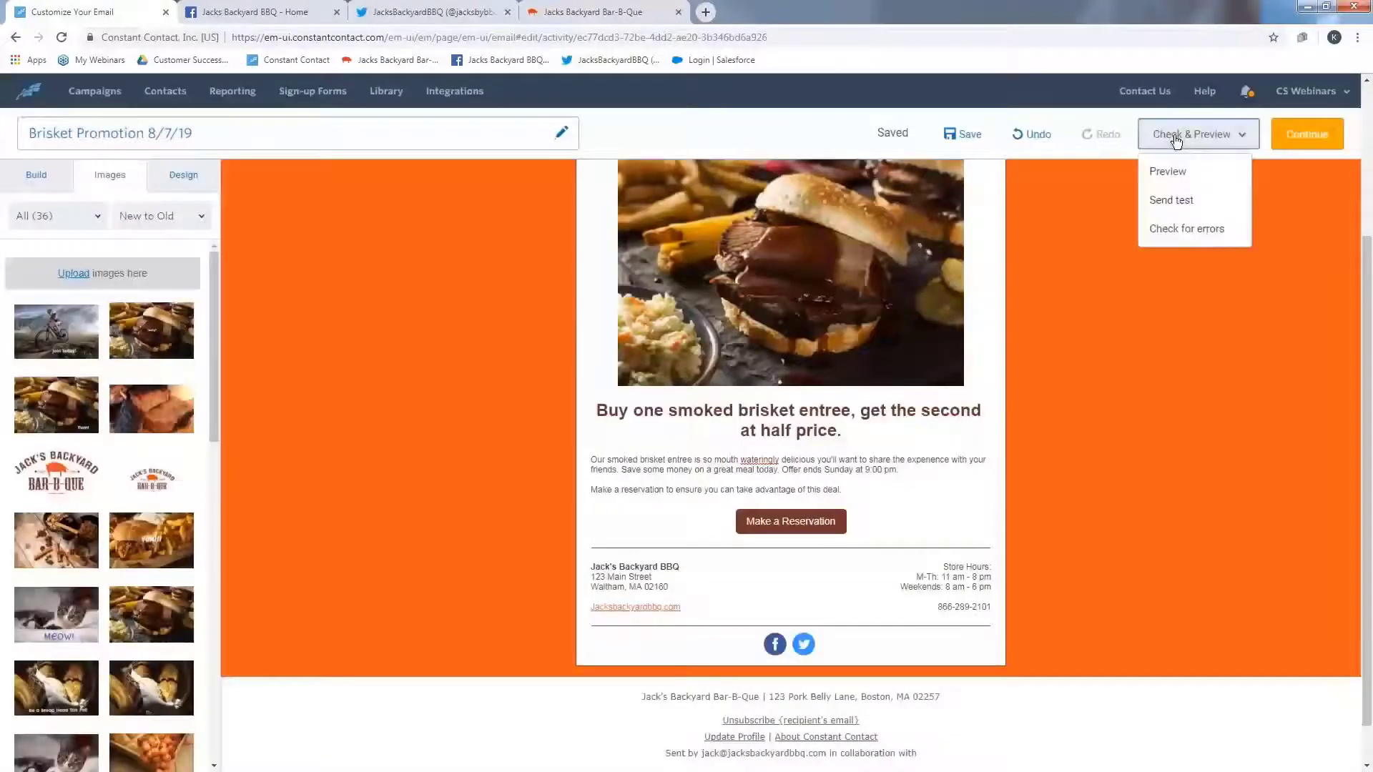
left_click(1204, 198)
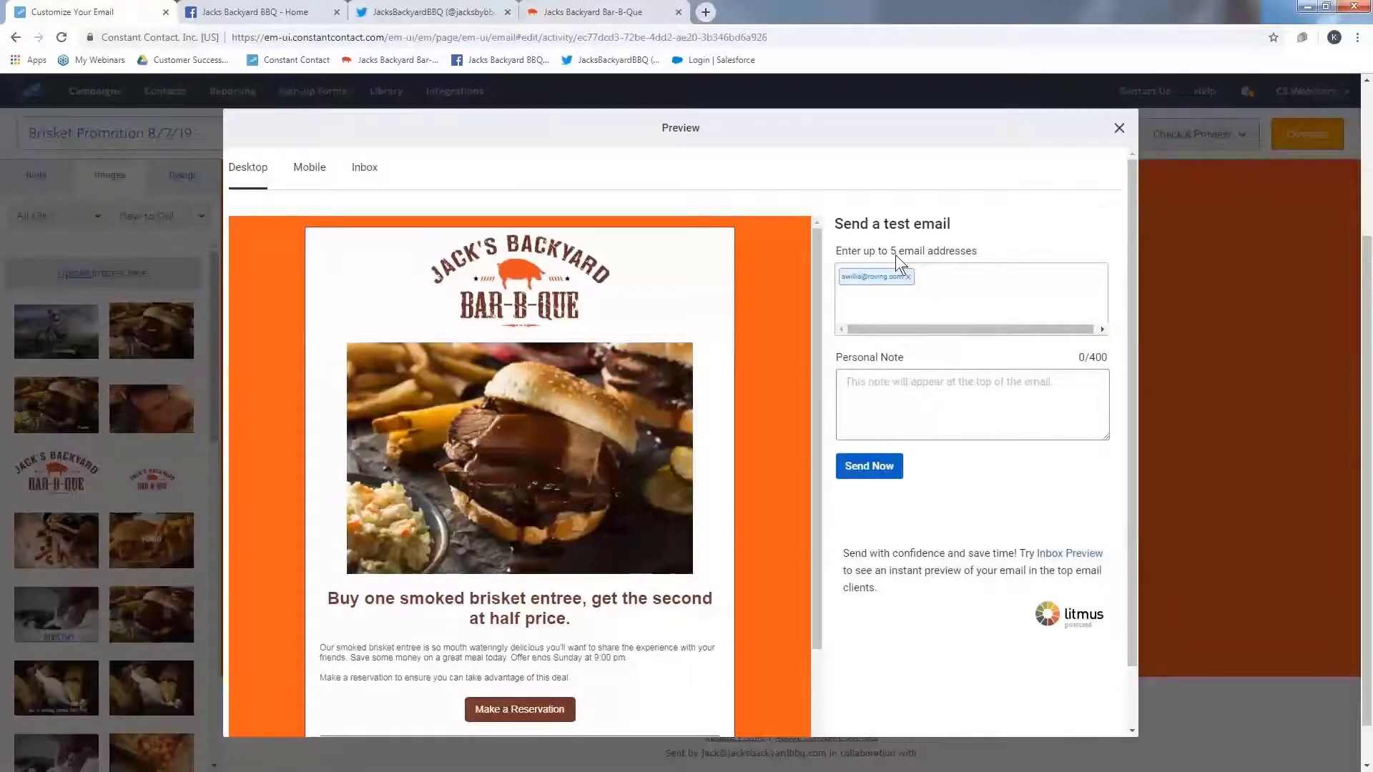
left_click(915, 390)
type("Please check for errors")
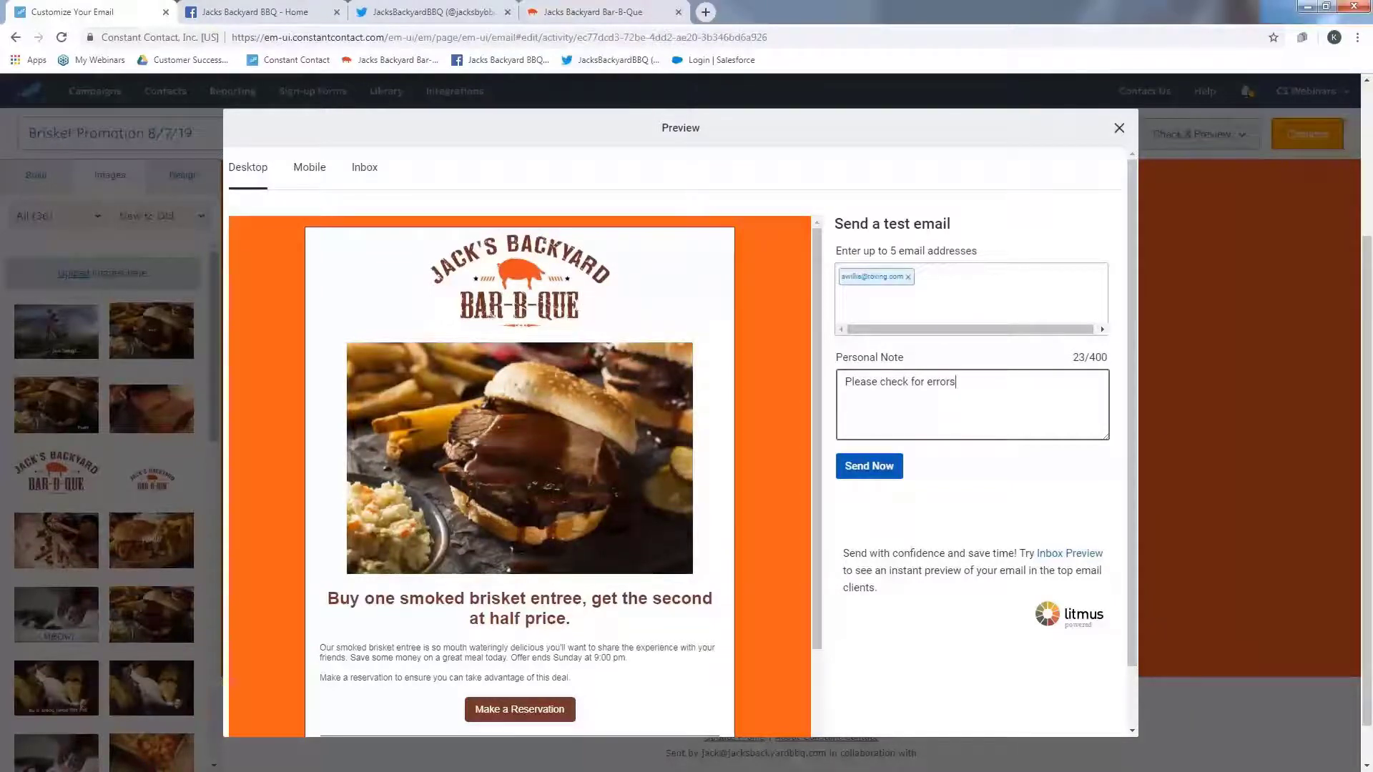
left_click(1119, 130)
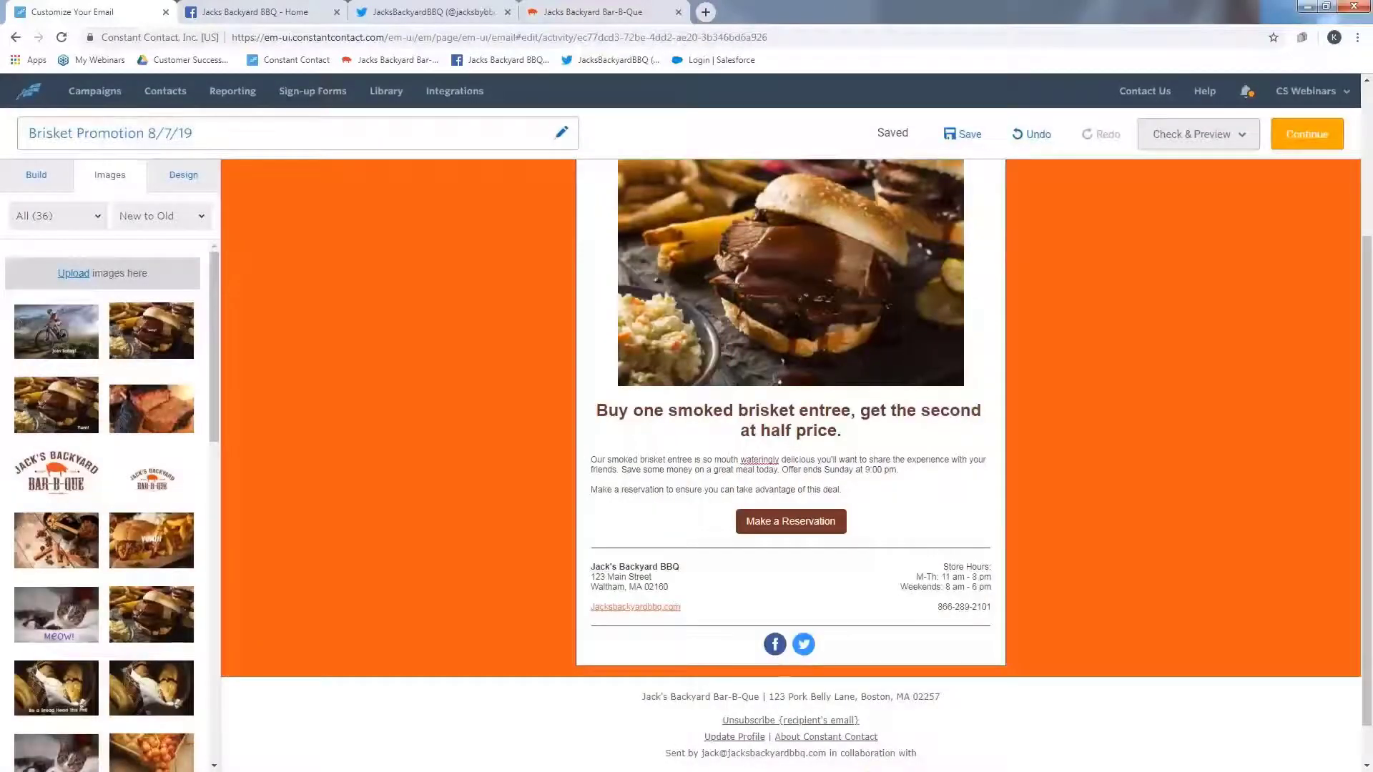
- Continue to the scheduling page and select the Specials email list as recipients
left_click(1305, 138)
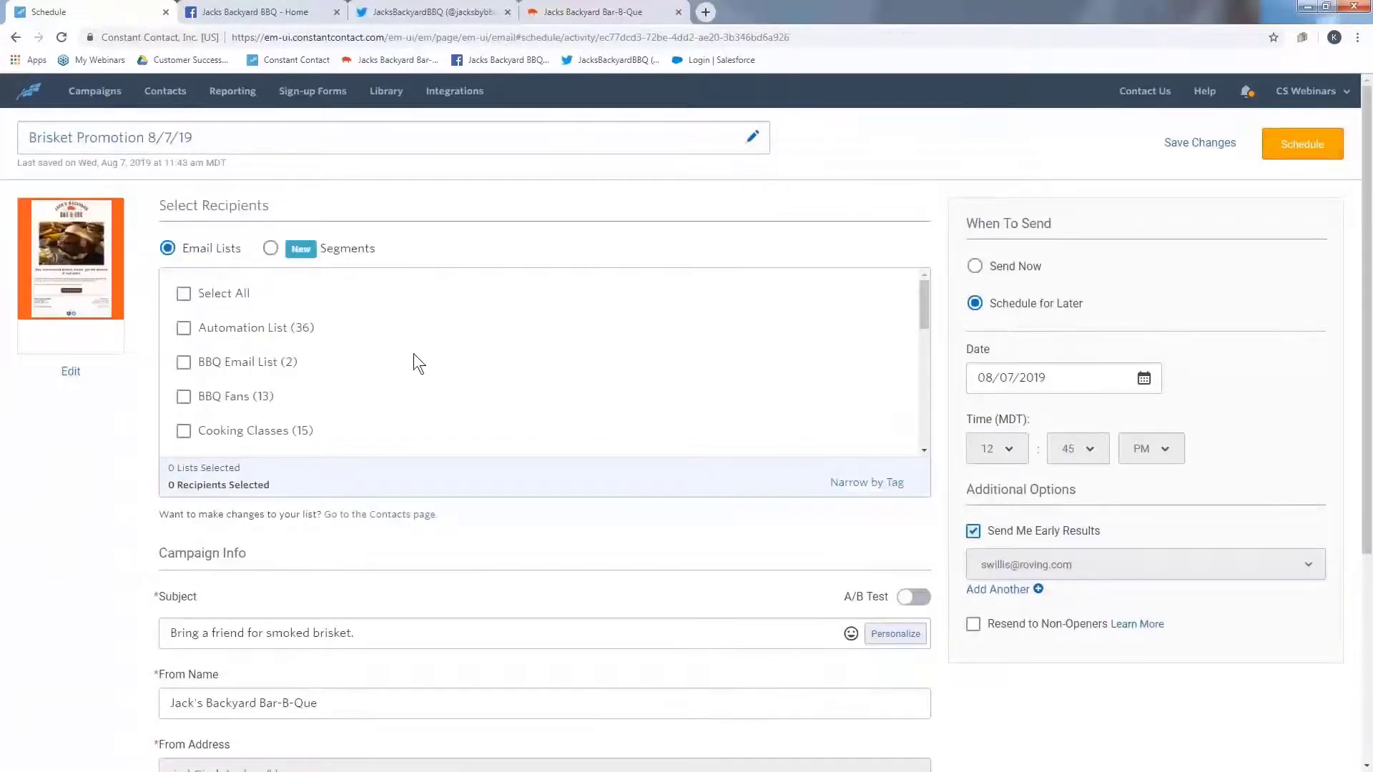
scroll(397, 359, "down", 3)
scroll(396, 359, "down", 1)
scroll(397, 359, "down", 3)
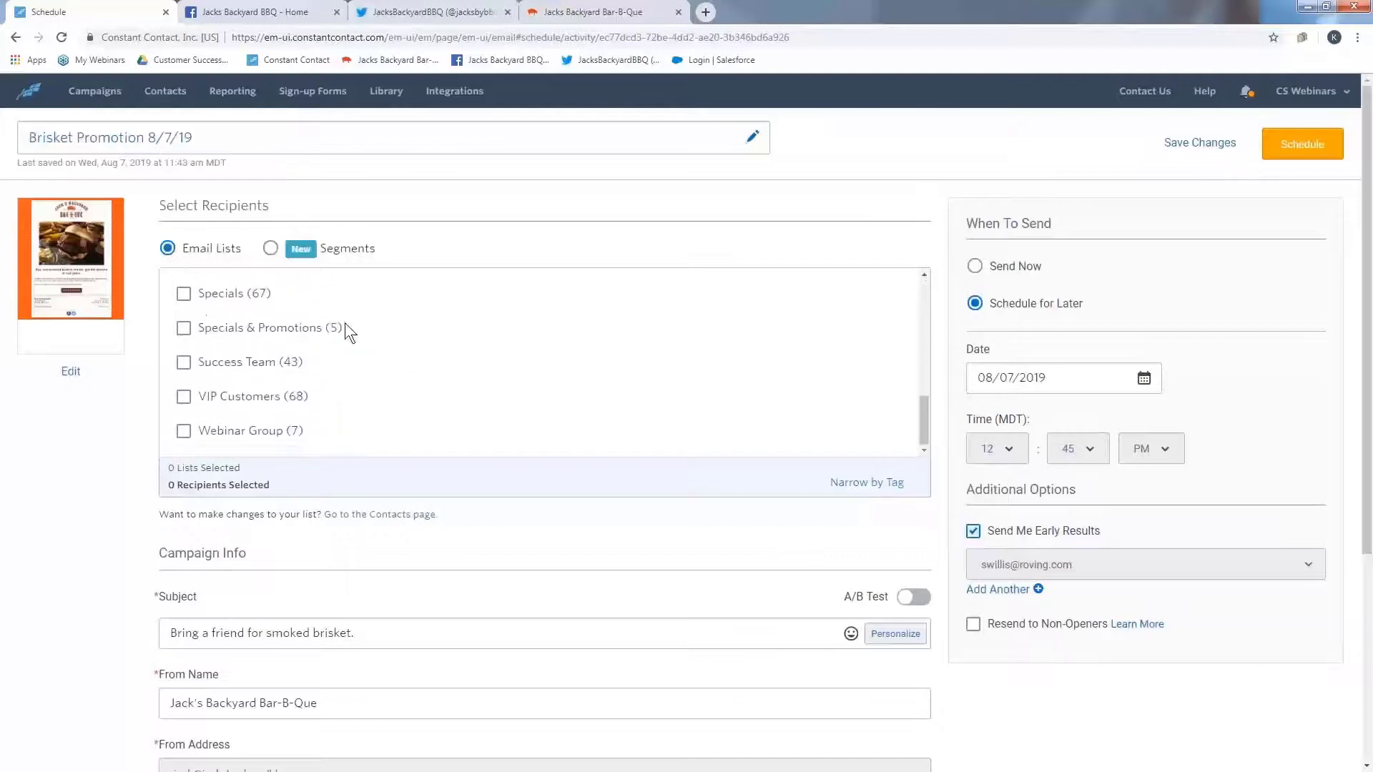
left_click(183, 294)
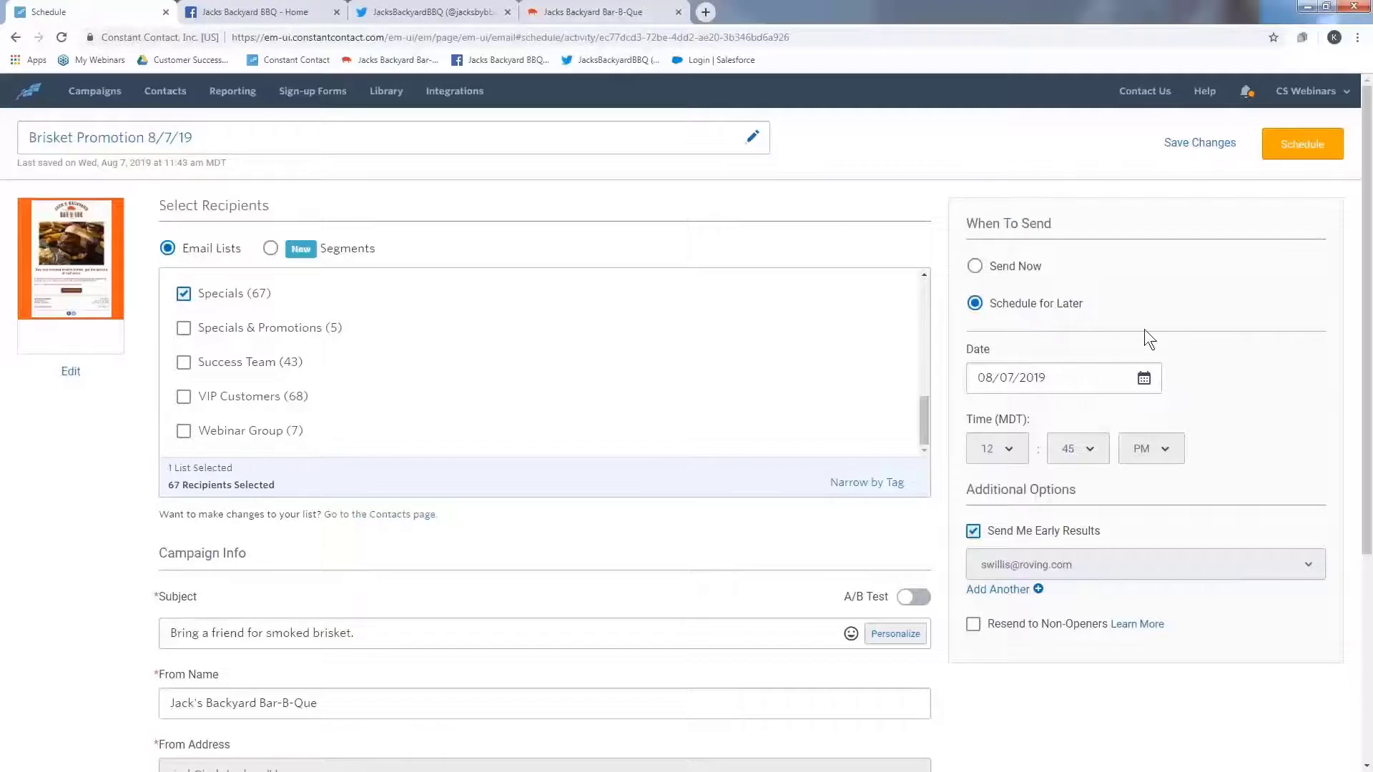
- Search help for the best time to send and read the industry send-time article in a new tab
left_click(1212, 101)
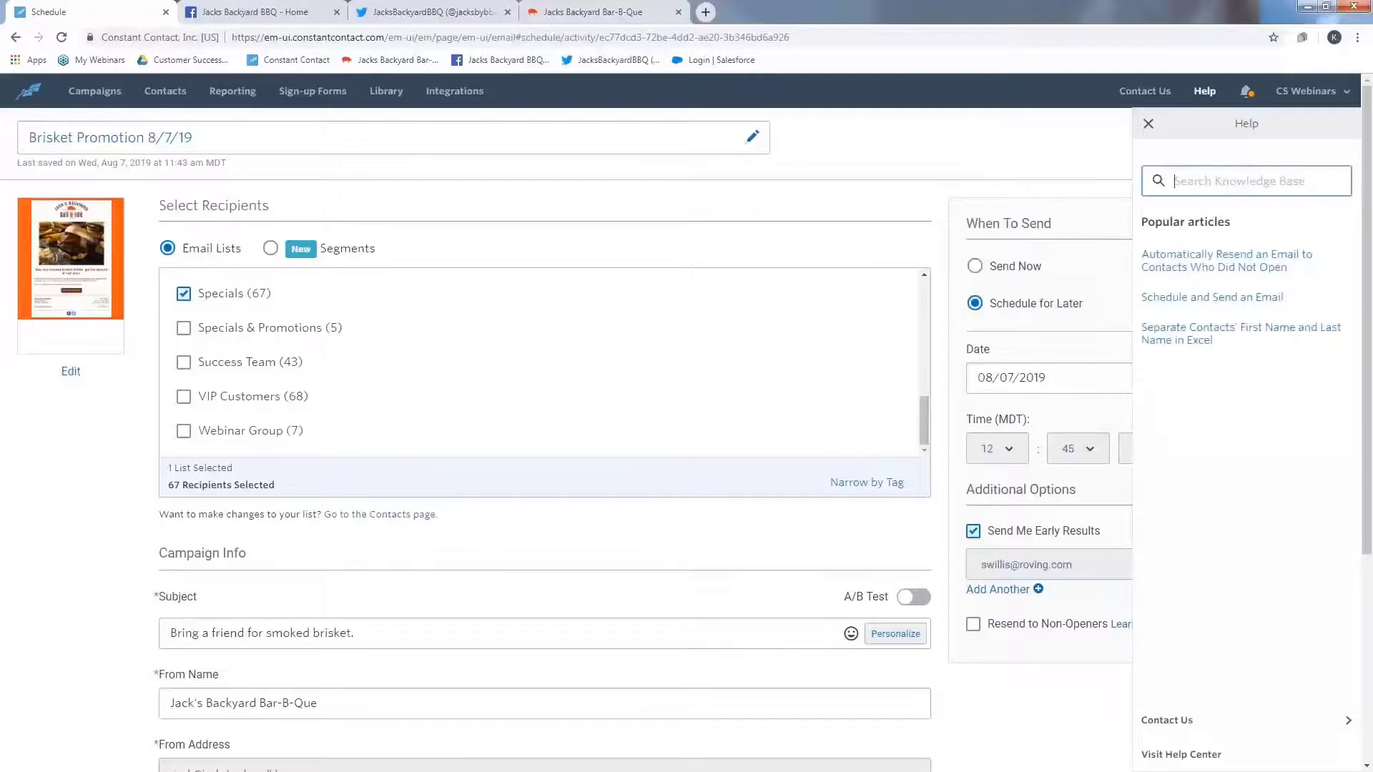
type("best time to ")
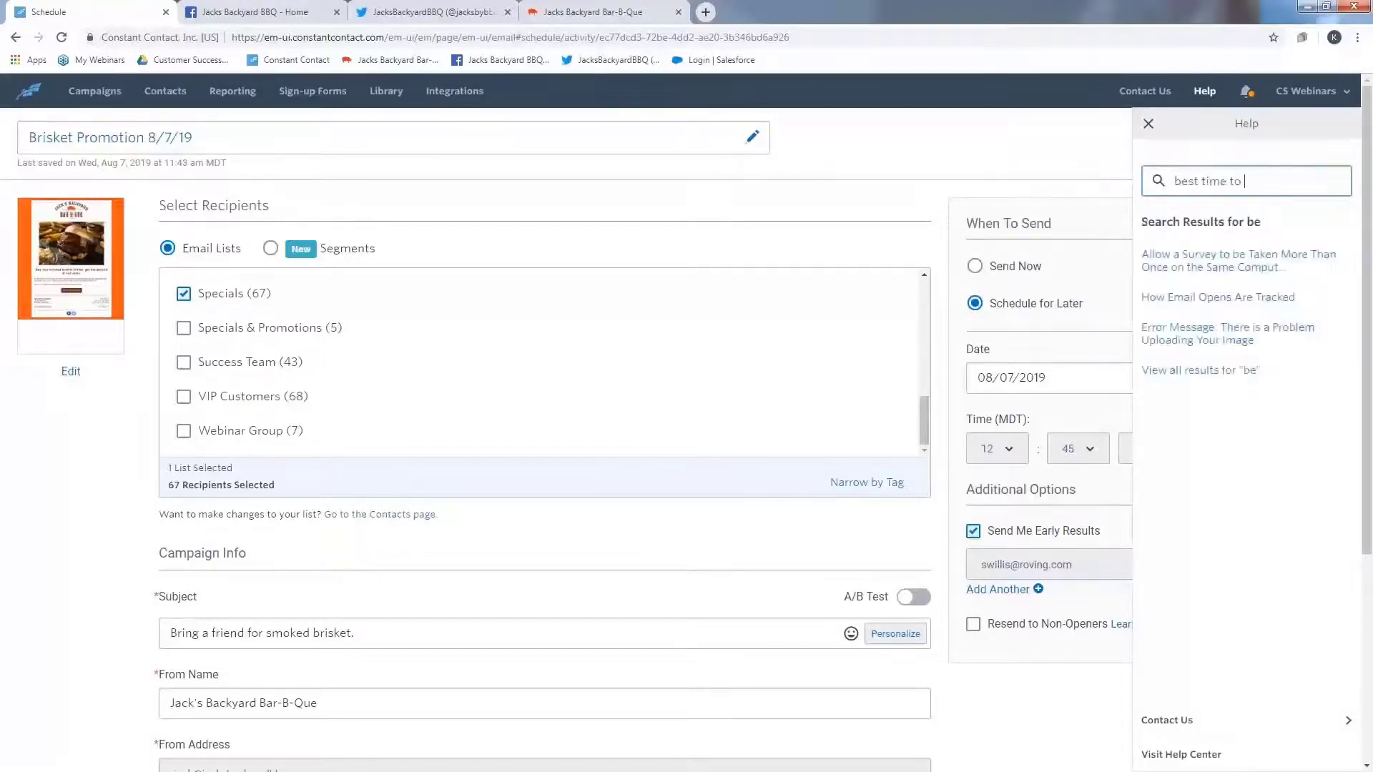
type("send")
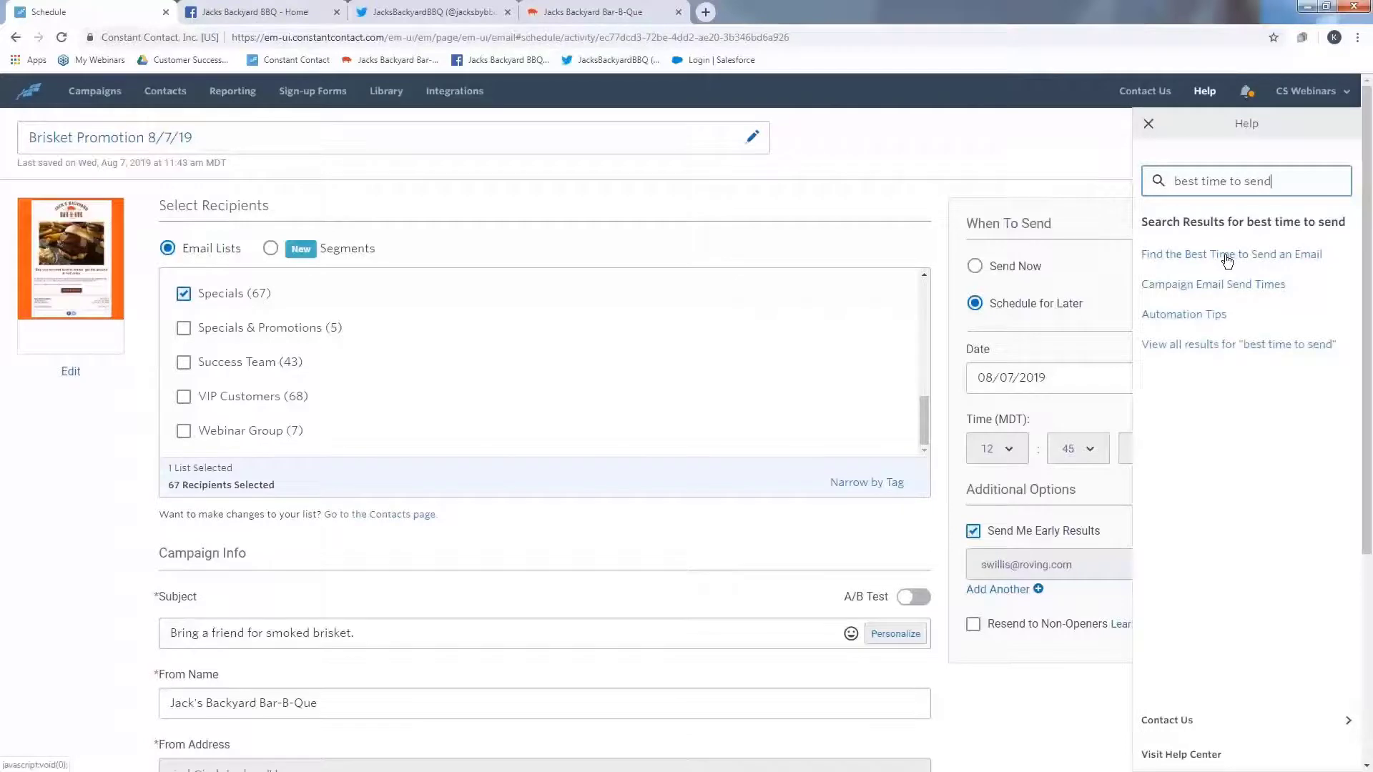
left_click(1227, 255)
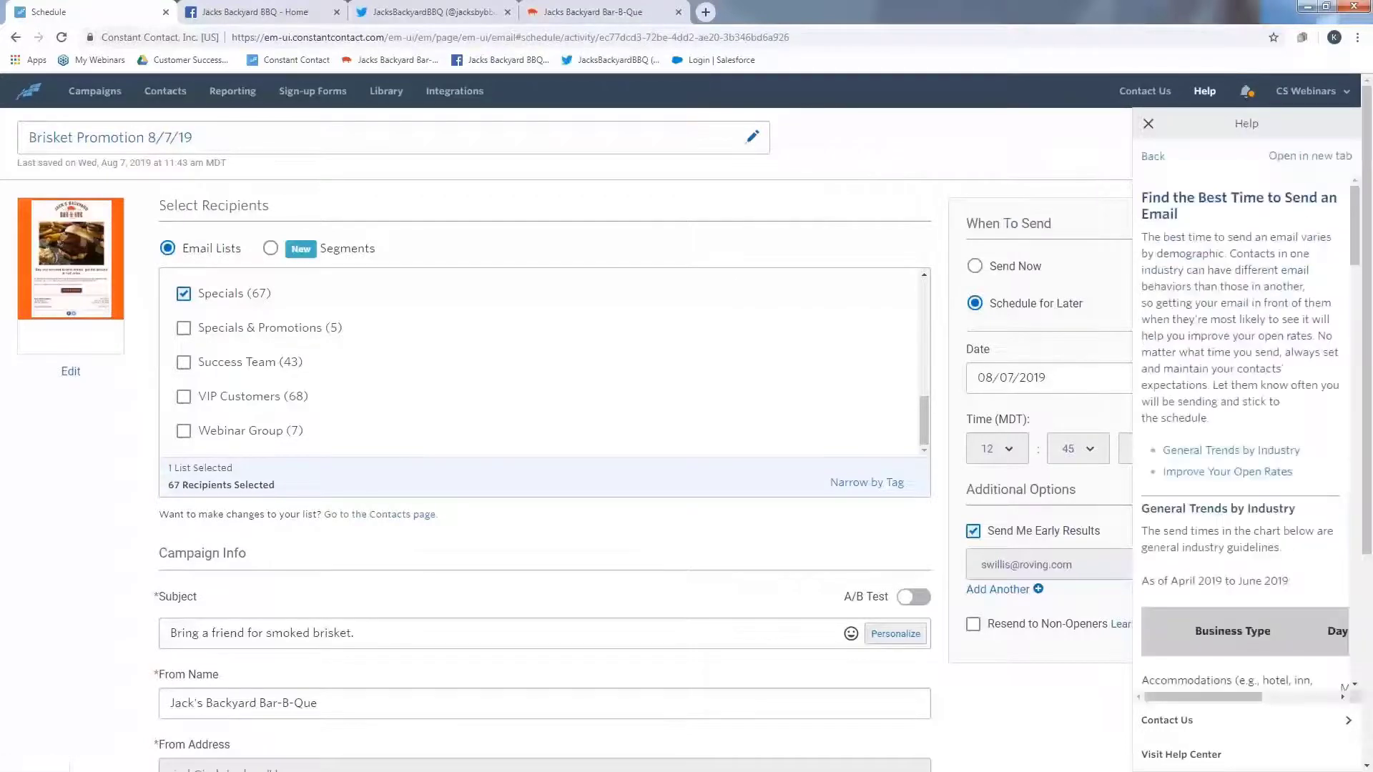
left_click(1310, 156)
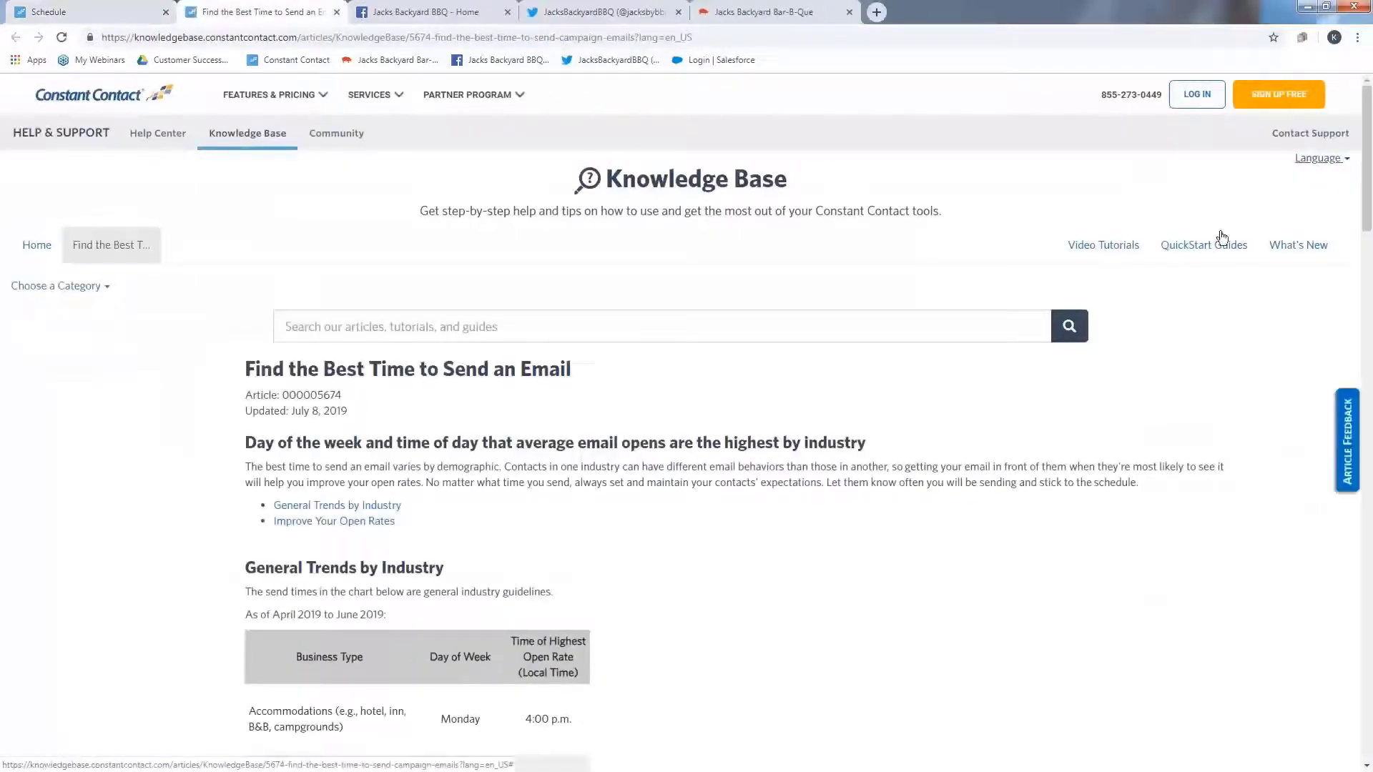
scroll(790, 485, "down", 5)
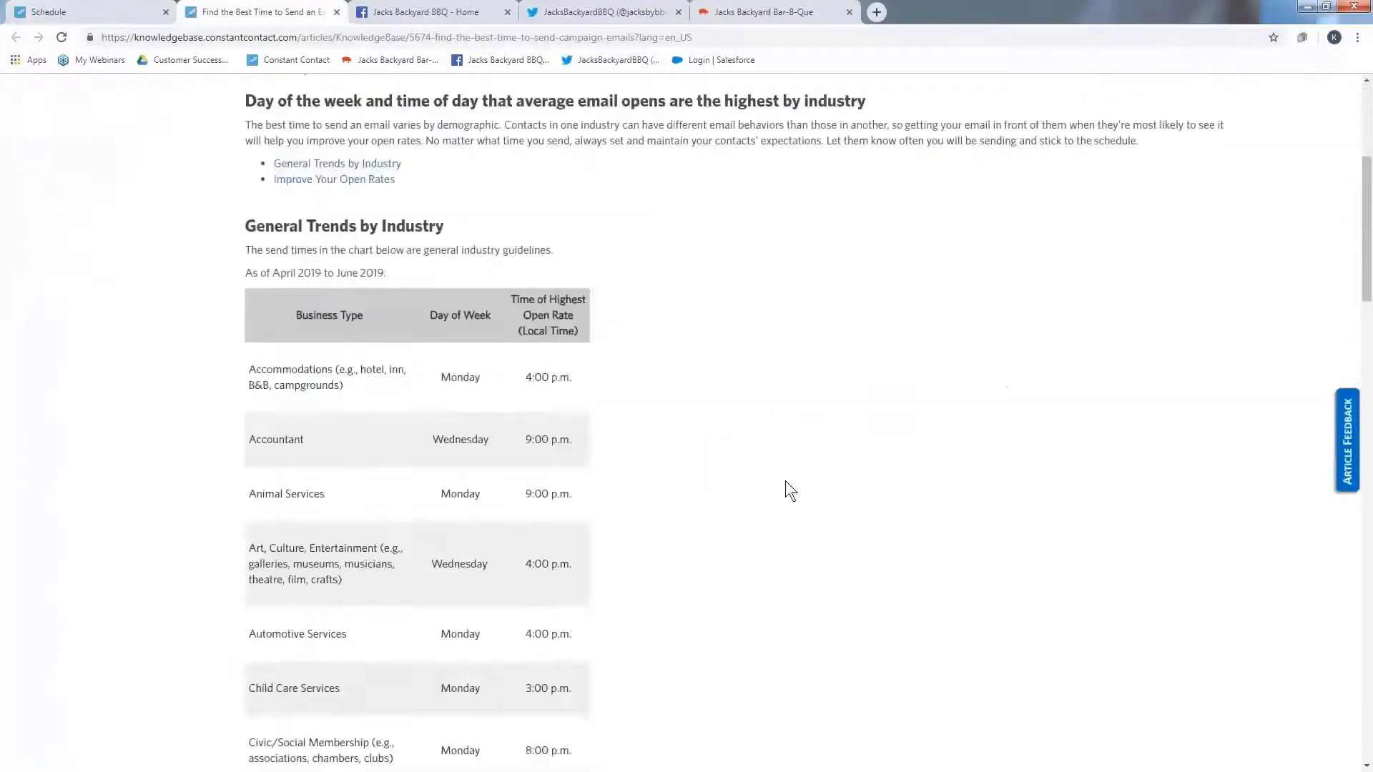
scroll(782, 477, "down", 10)
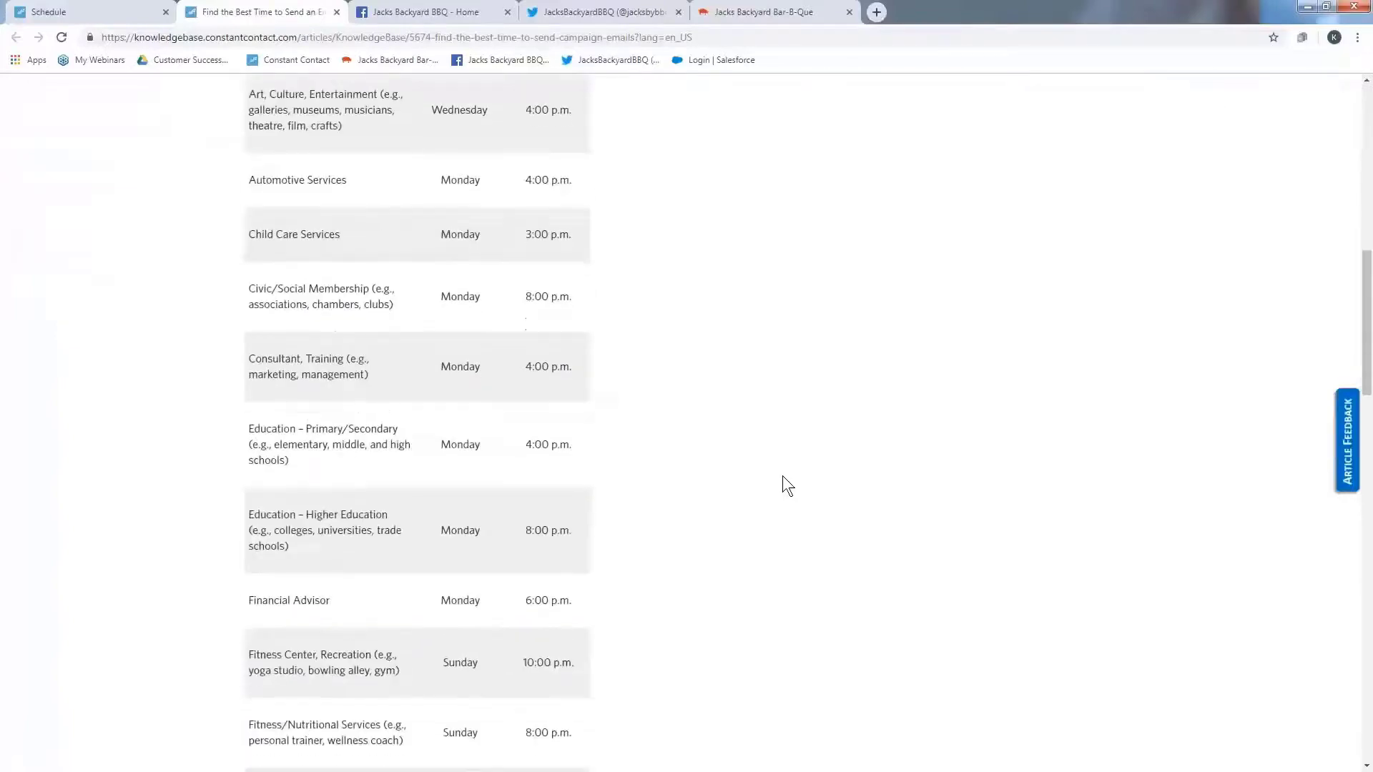
scroll(781, 468, "down", 13)
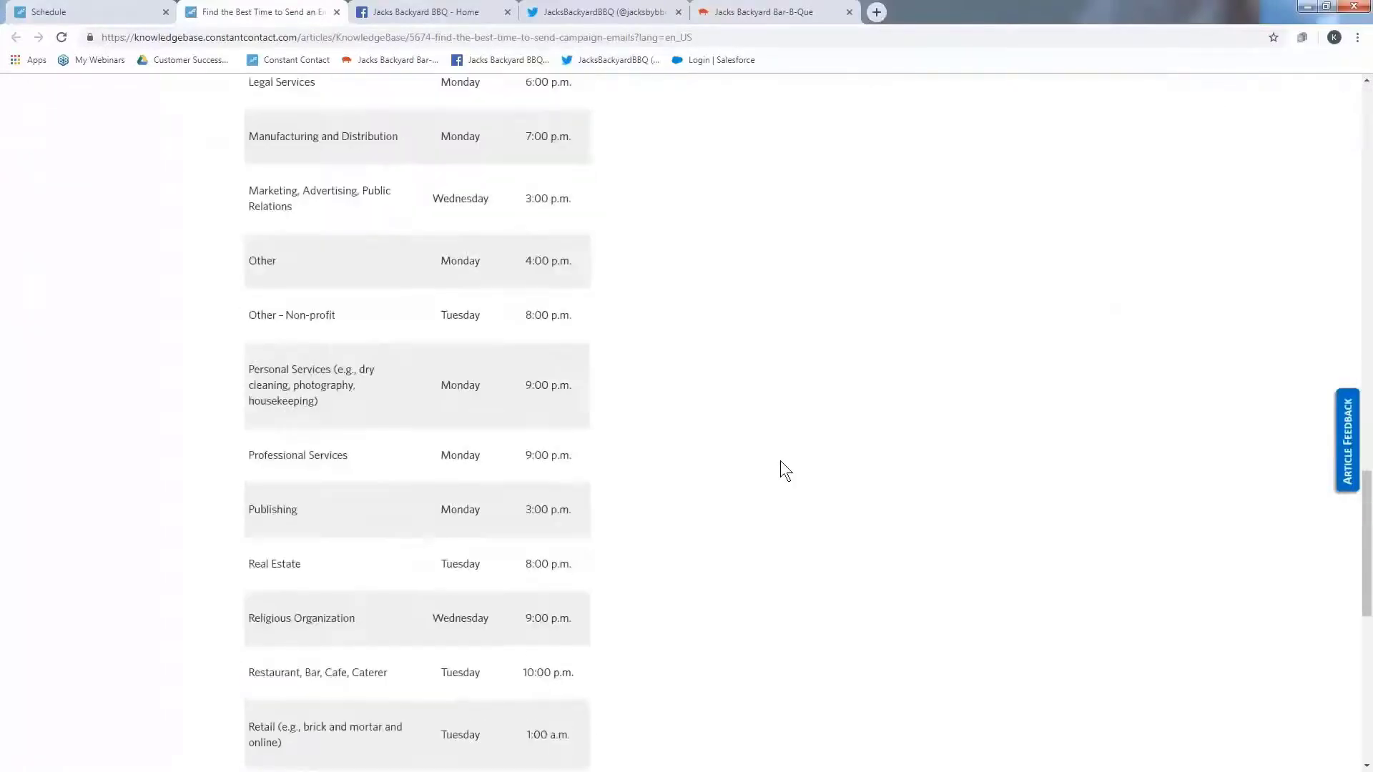
scroll(781, 462, "down", 2)
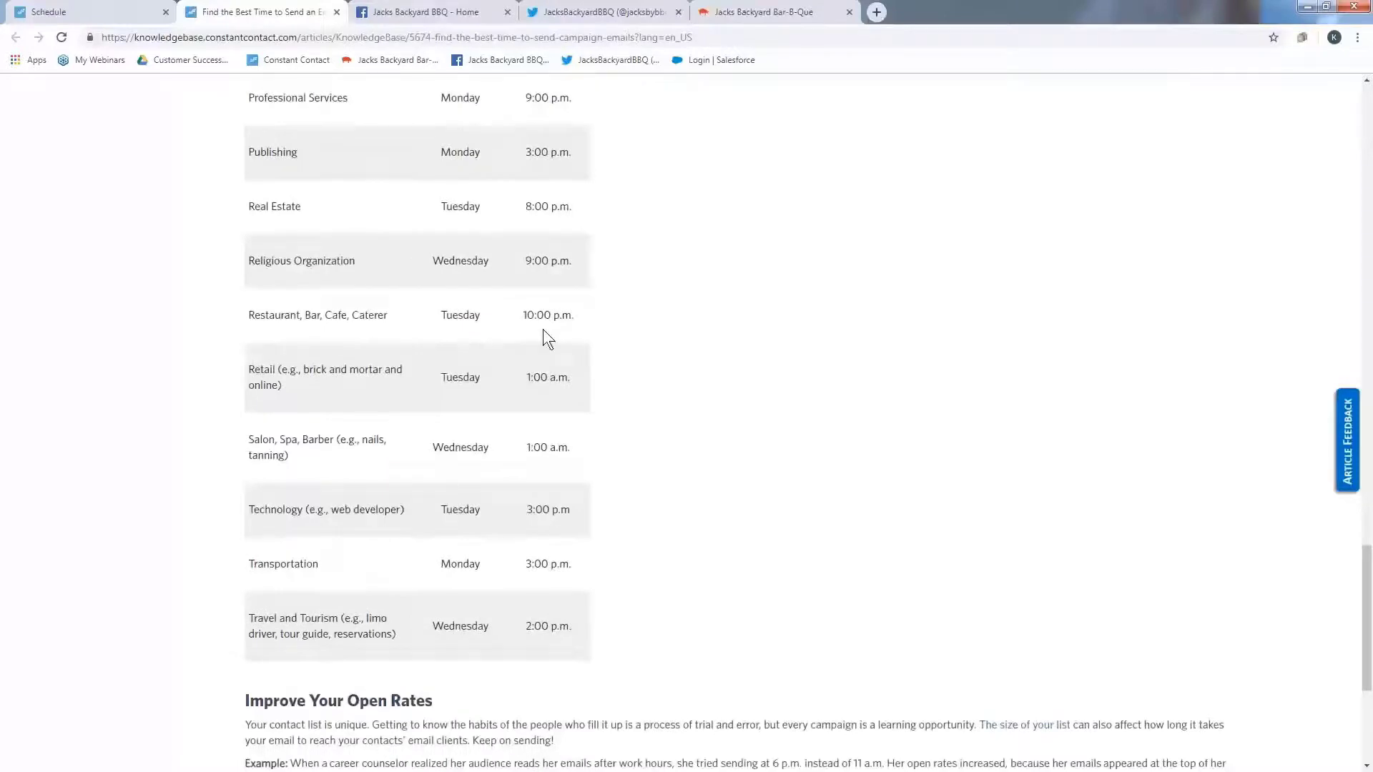
- Back on the scheduling page, close the help panel and set the send date to 08/13/2019
left_click(104, 12)
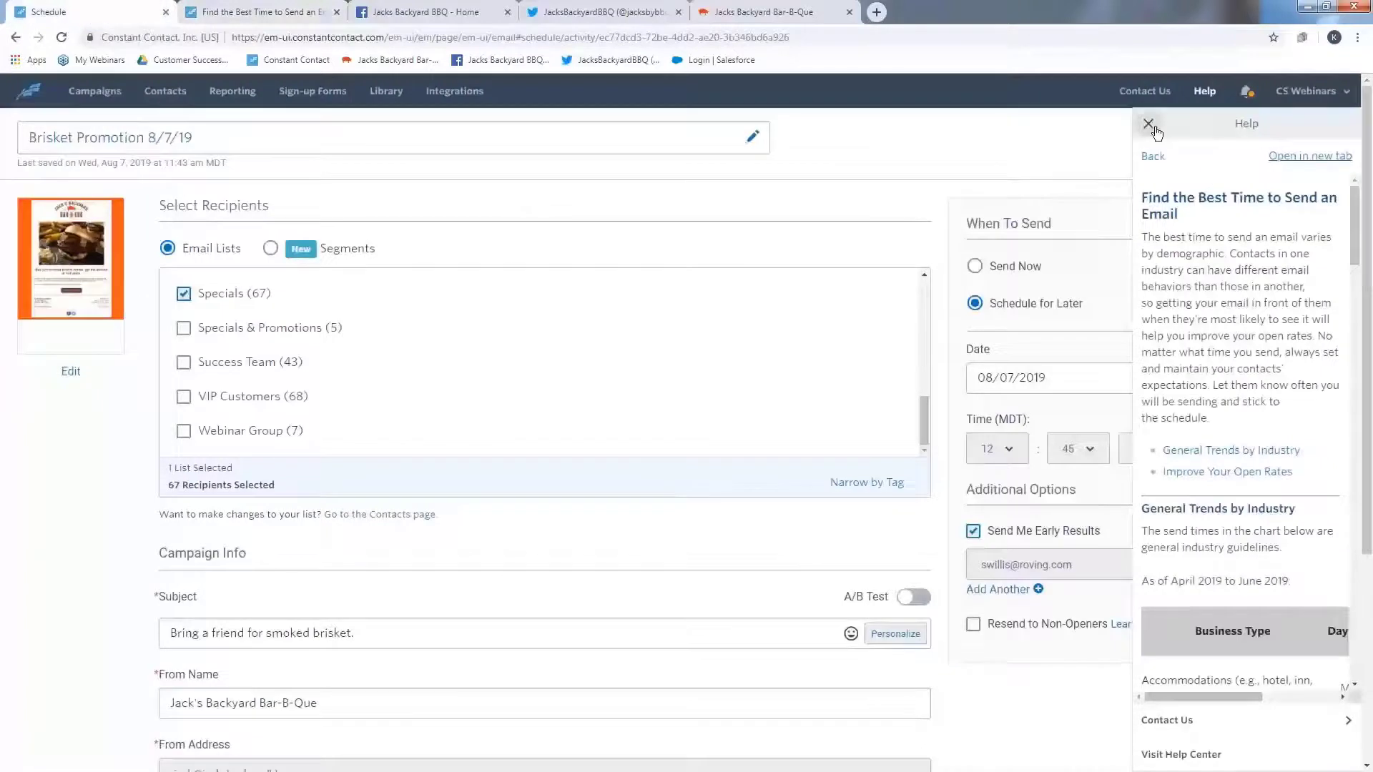
left_click(1149, 125)
left_click(1144, 379)
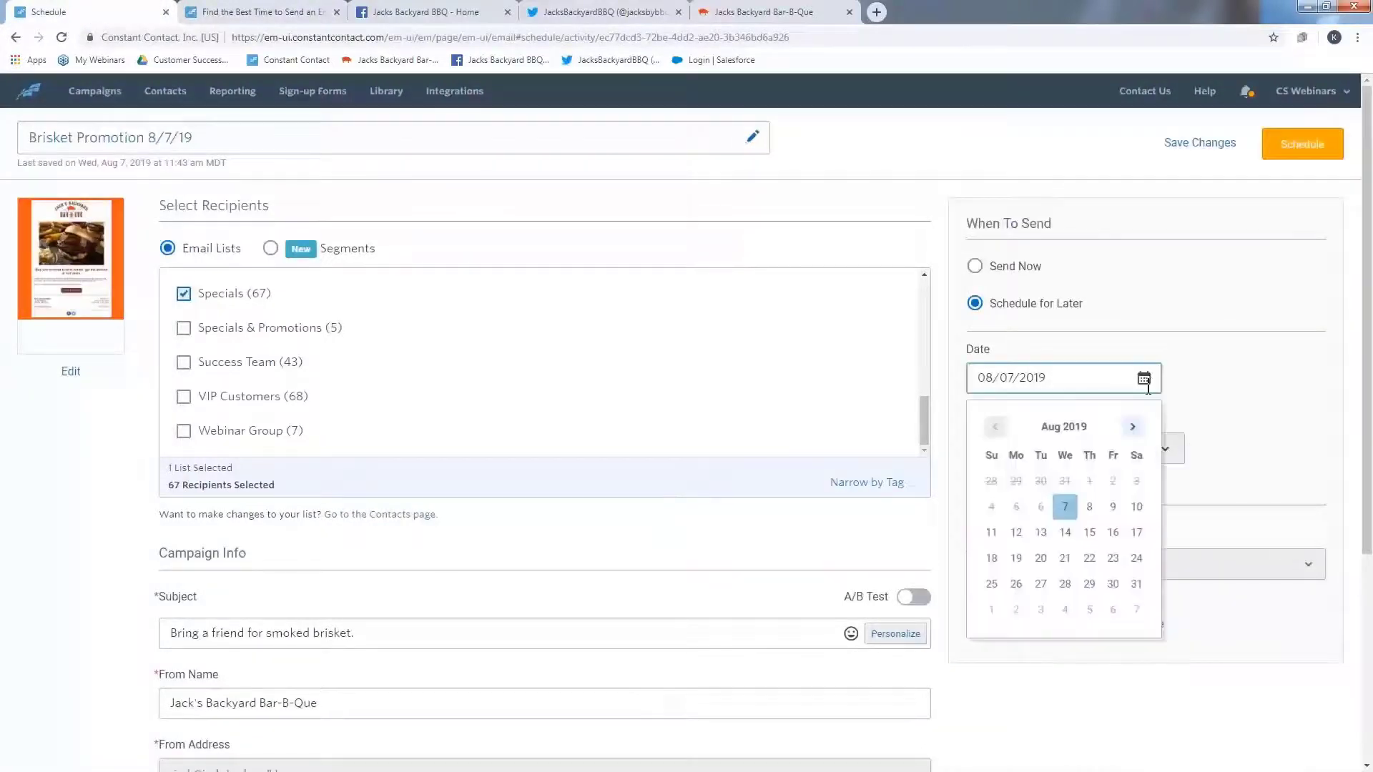
left_click(1041, 533)
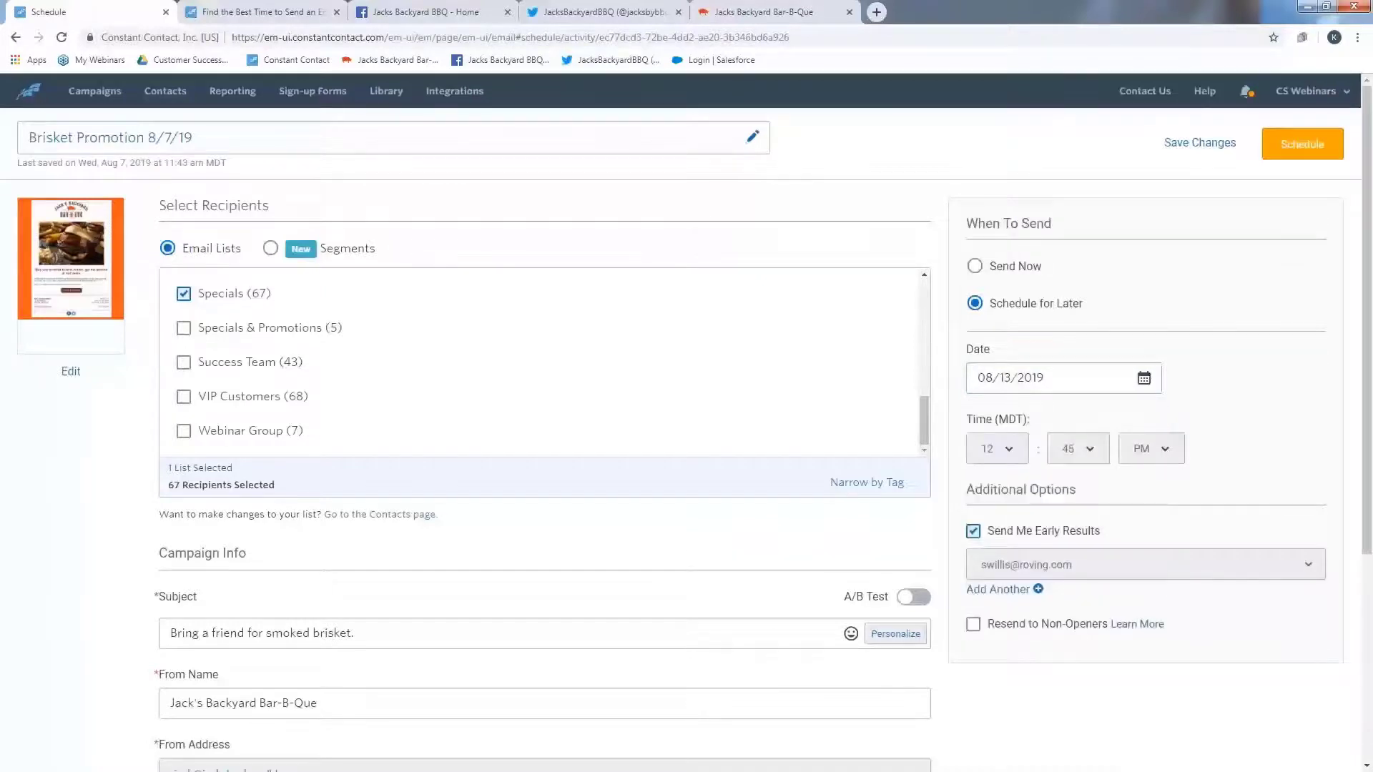
- Set the send time to 10:00 PM MDT and schedule the email
left_click(1018, 448)
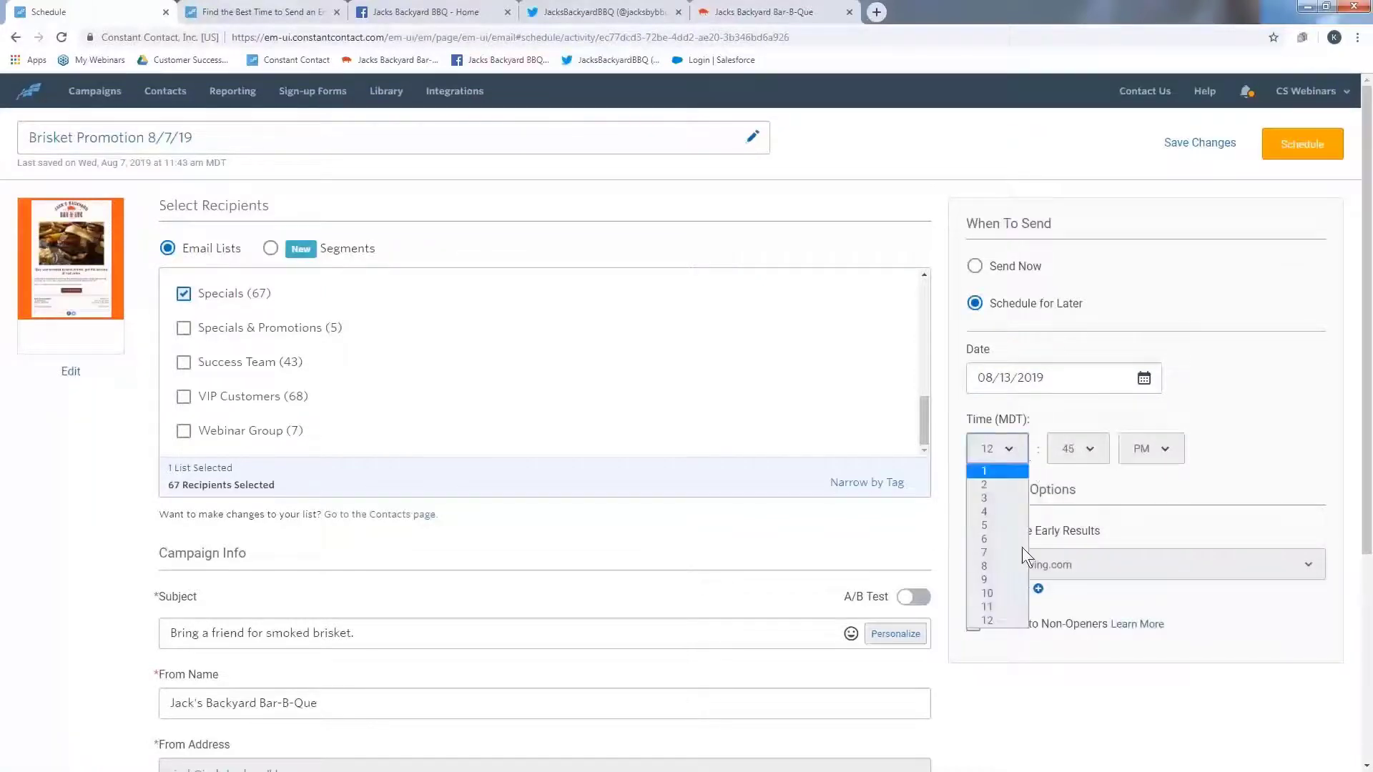
left_click(1021, 598)
left_click(1080, 455)
left_click(1083, 479)
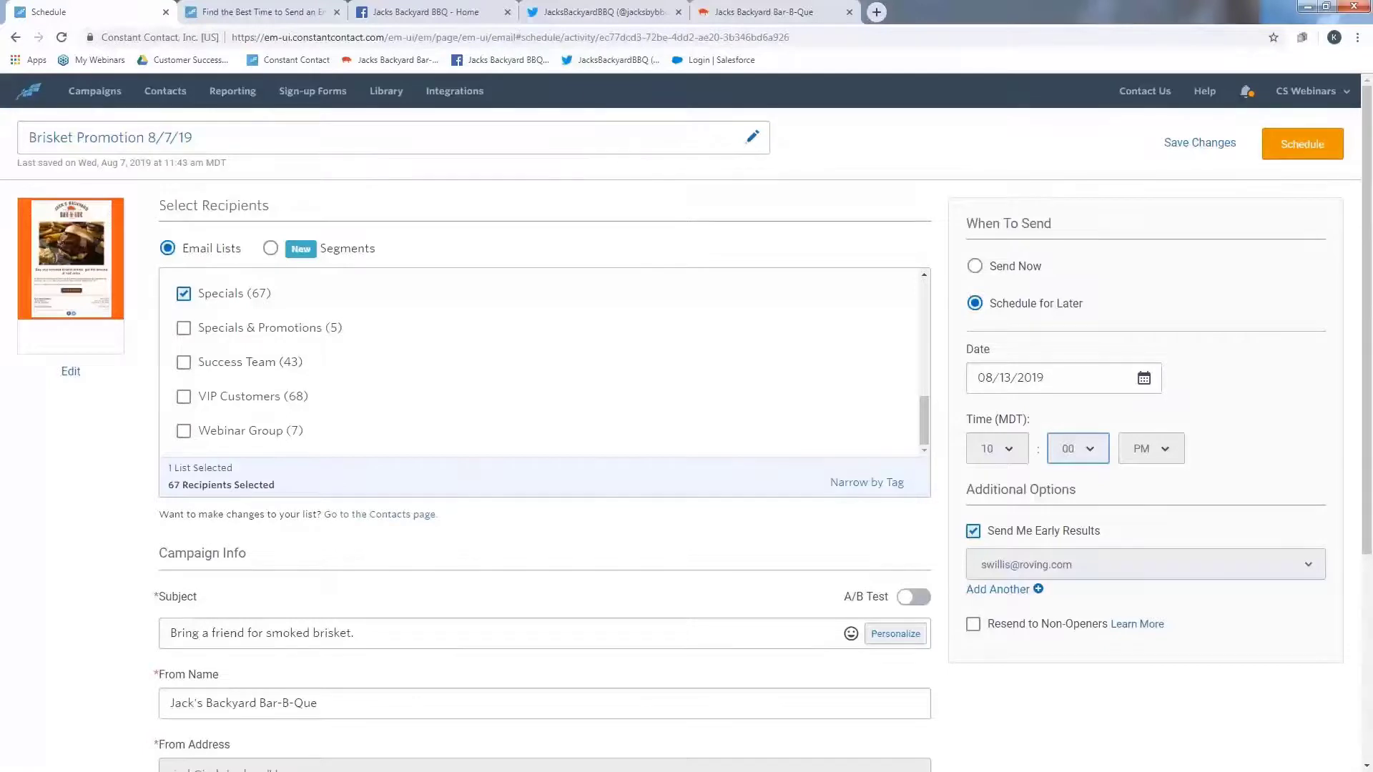
left_click(1302, 144)
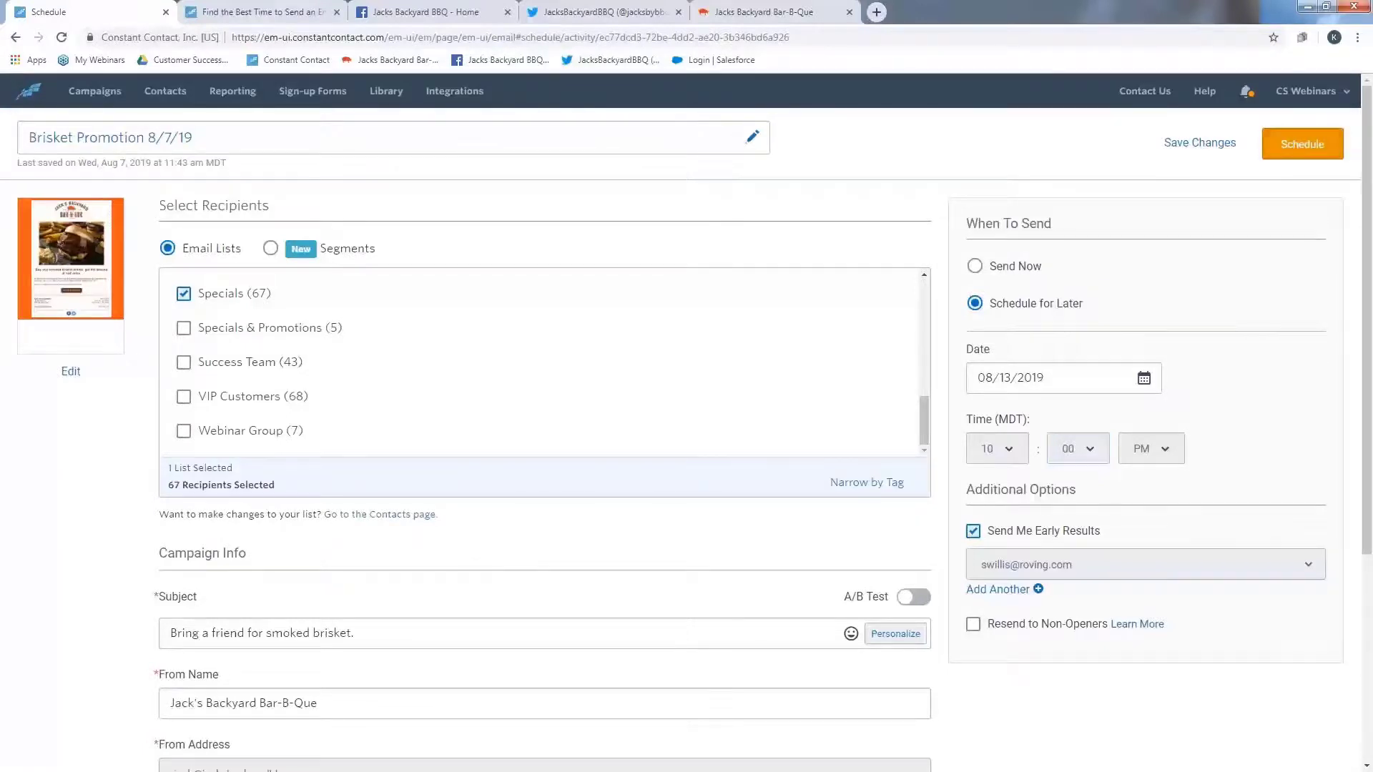